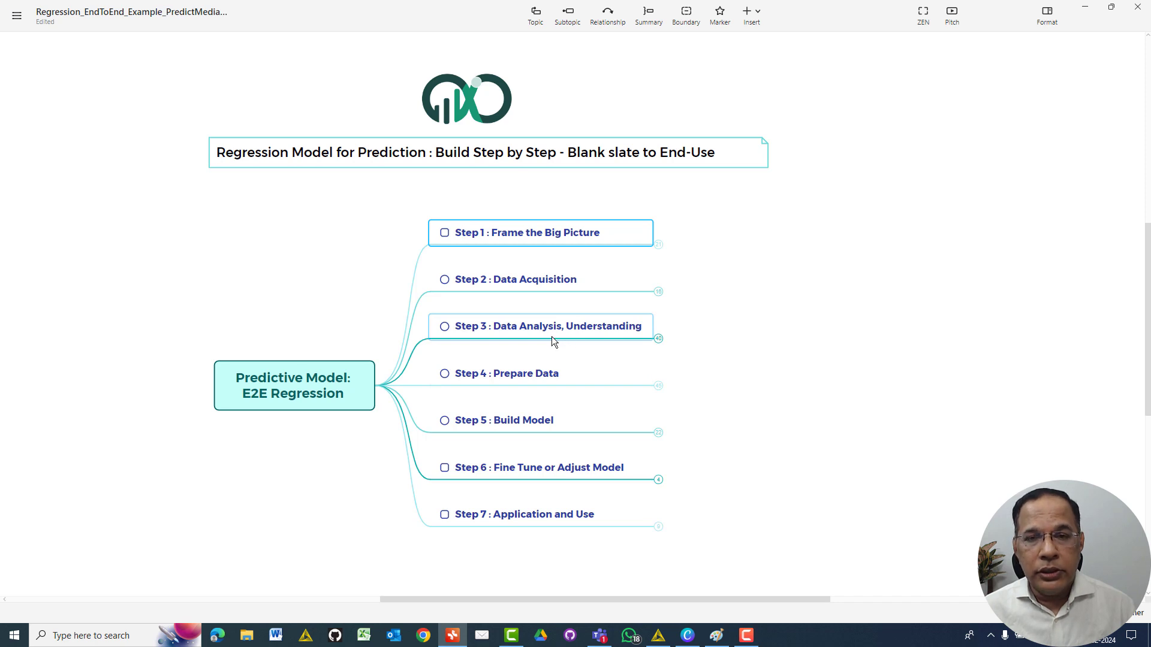
Step: Expand the Step 6 : Fine Tune or Adjust Model branch to review its subtopics and collapse it again
scroll(550, 349, "down", 2)
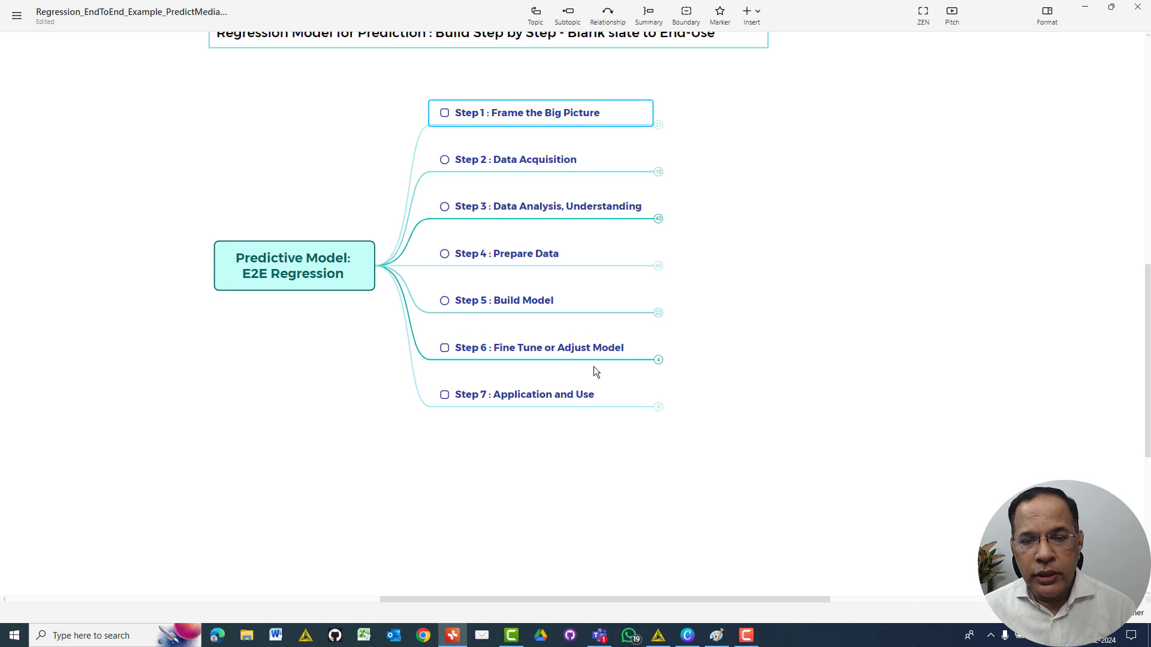
left_click(658, 359)
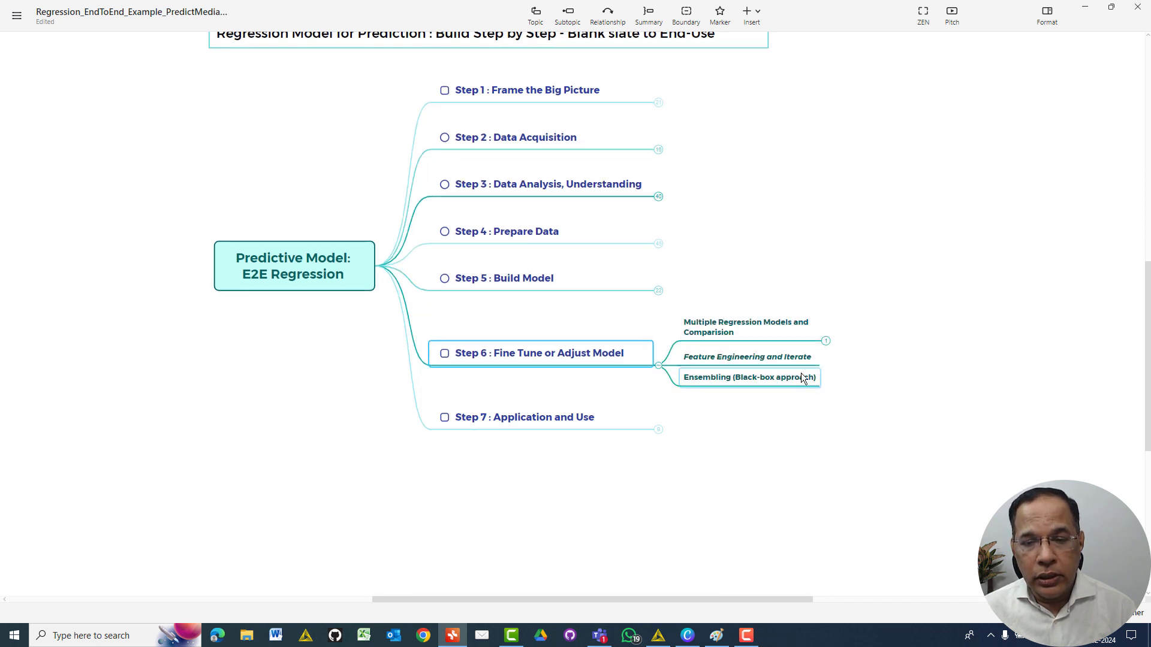
left_click(659, 366)
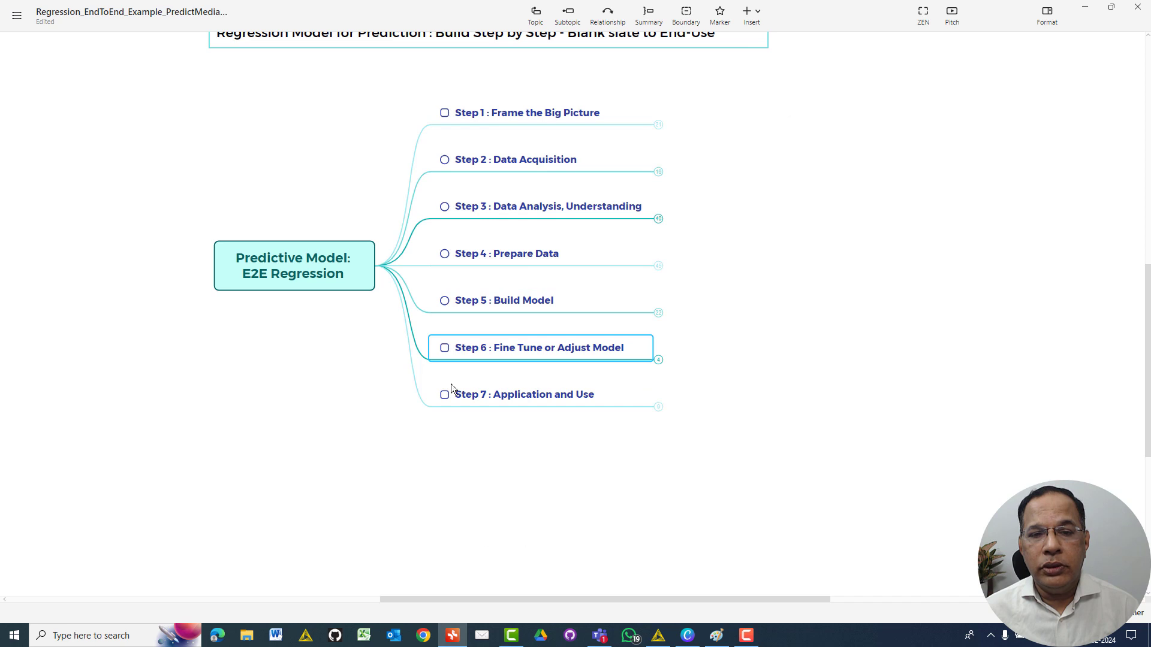
left_click(584, 428)
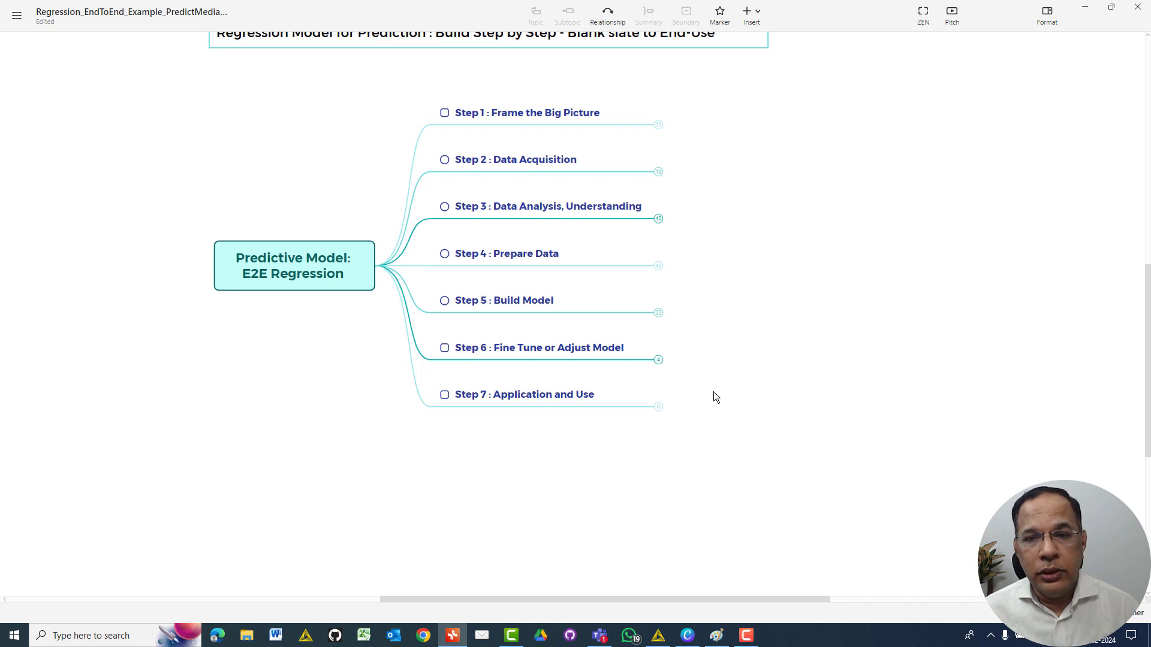
scroll(787, 397, "up", 2)
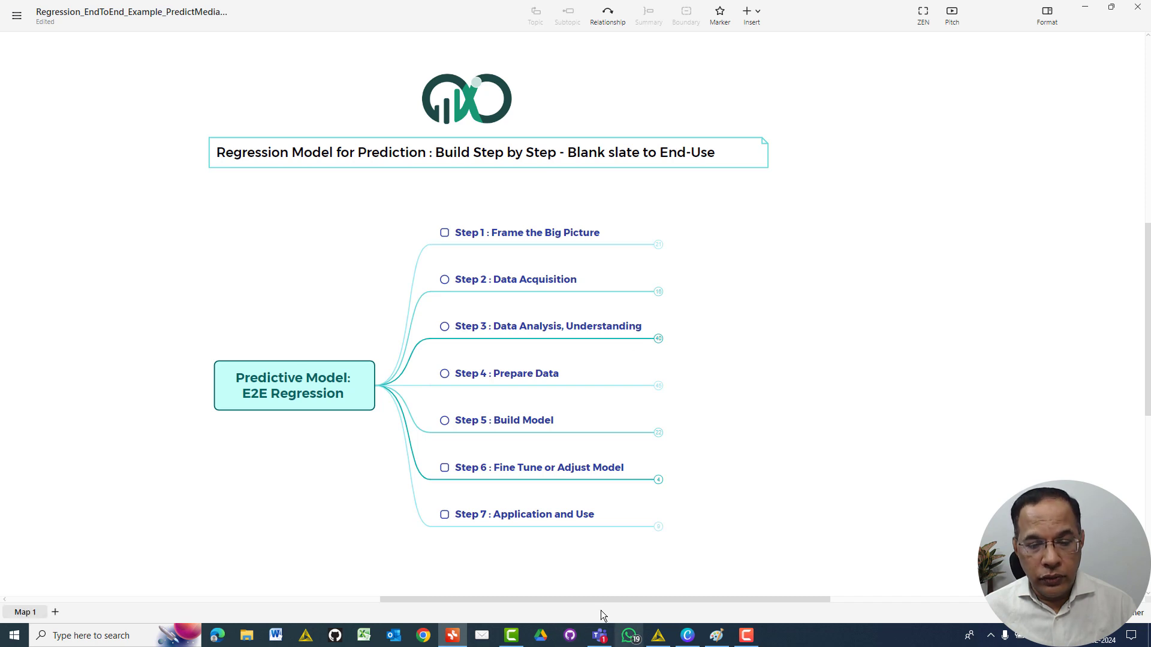
Step: Switch to Chrome using the second profile in the top row and open google.com
left_click(425, 637)
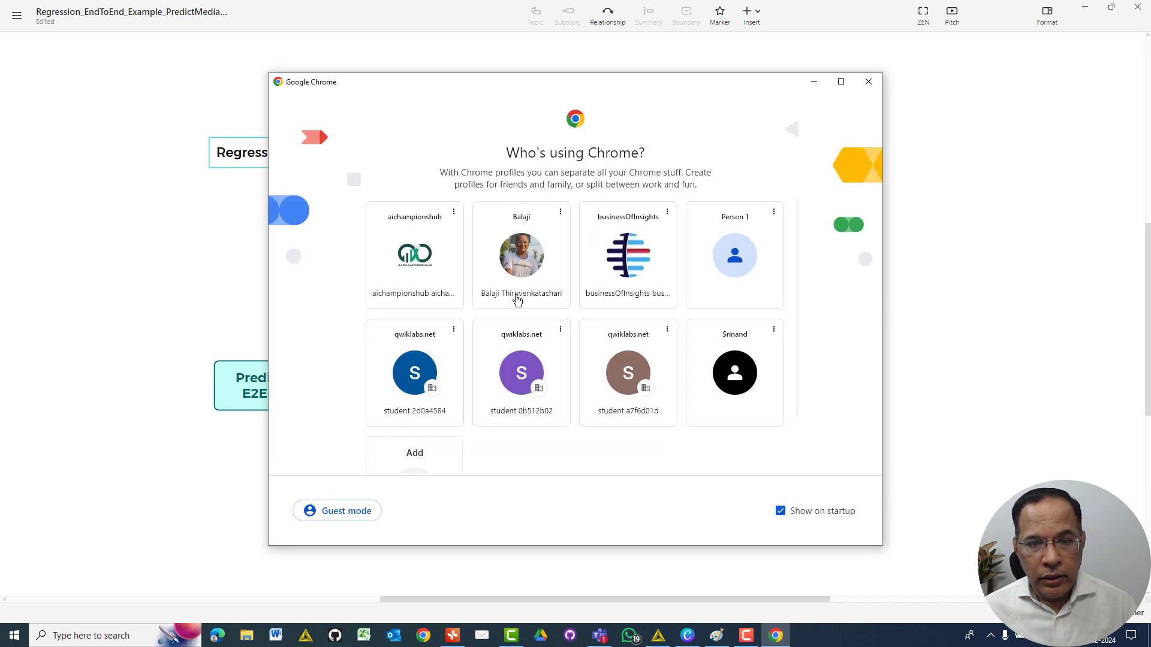
left_click(539, 278)
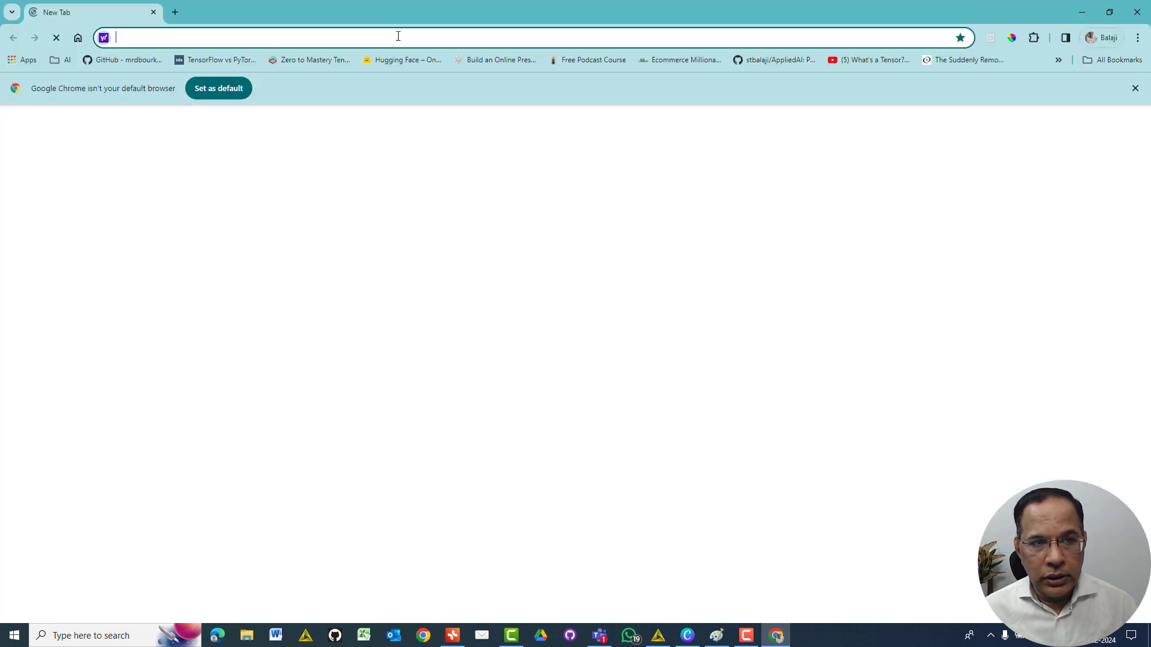
type("g")
key("Return")
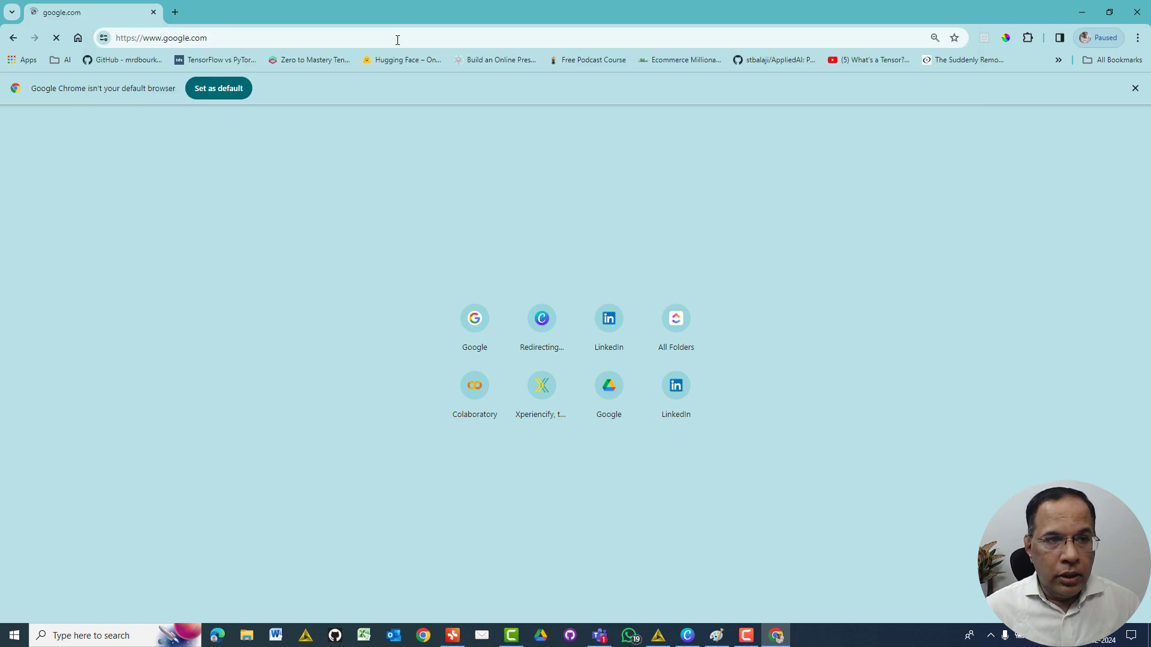
Step: Search Google for "California Housing Dataset" and open the Kaggle result California Housing Prices
type("Cal")
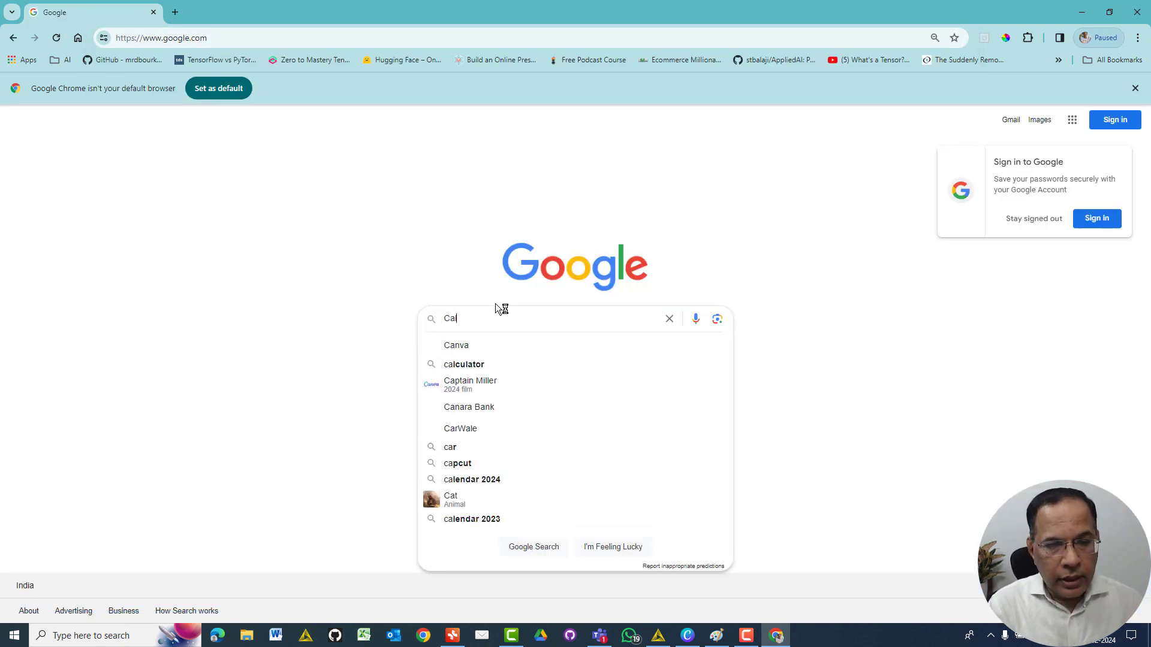
type("ifornia ")
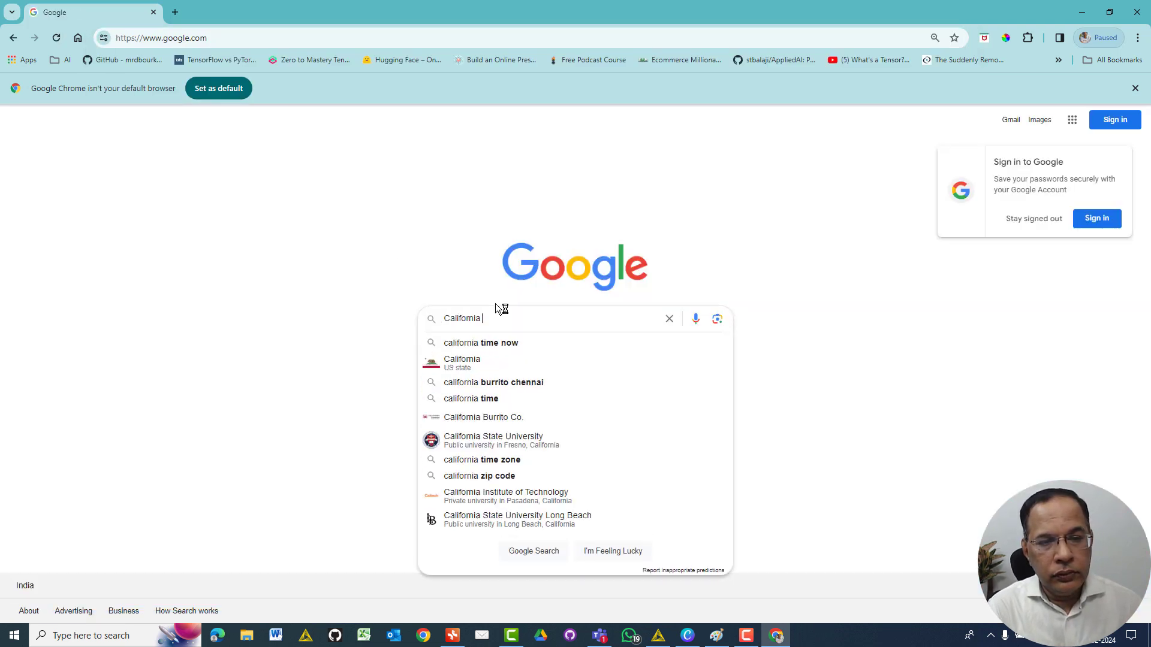
type("Housing")
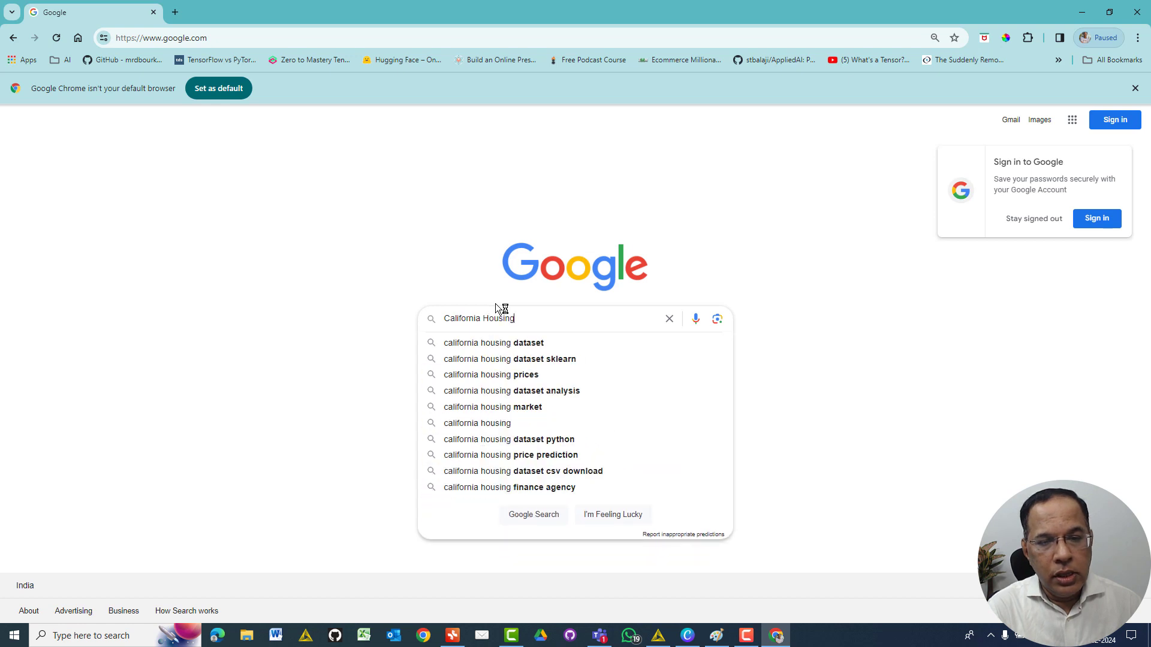
type(" Dataset")
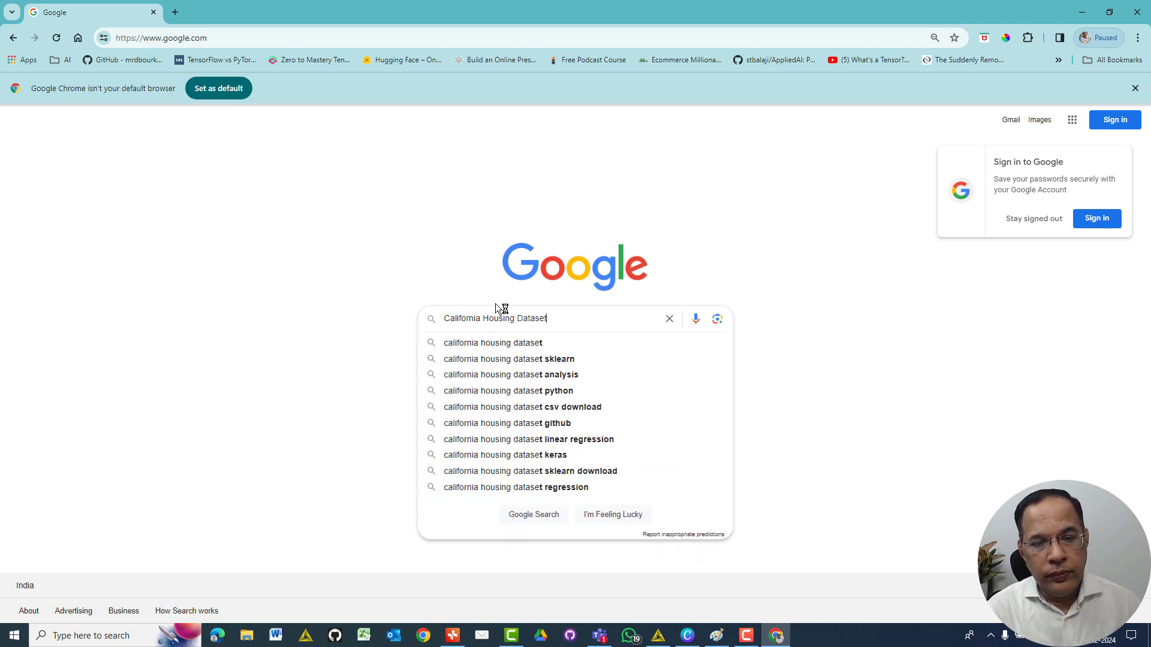
key("Return")
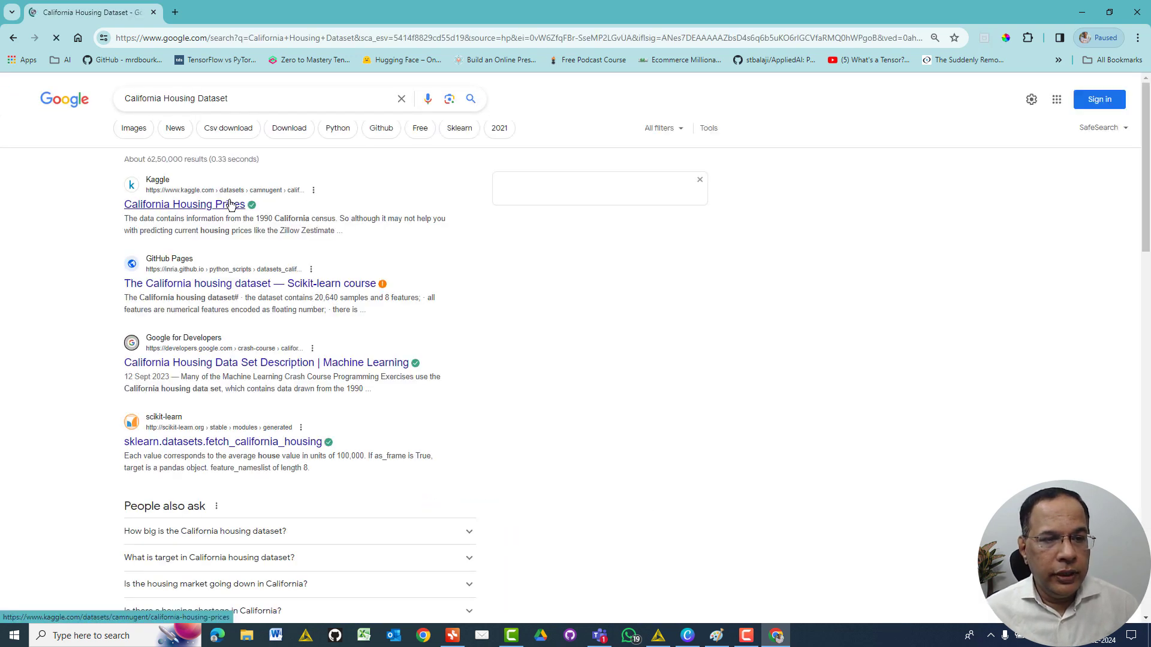
left_click(232, 205)
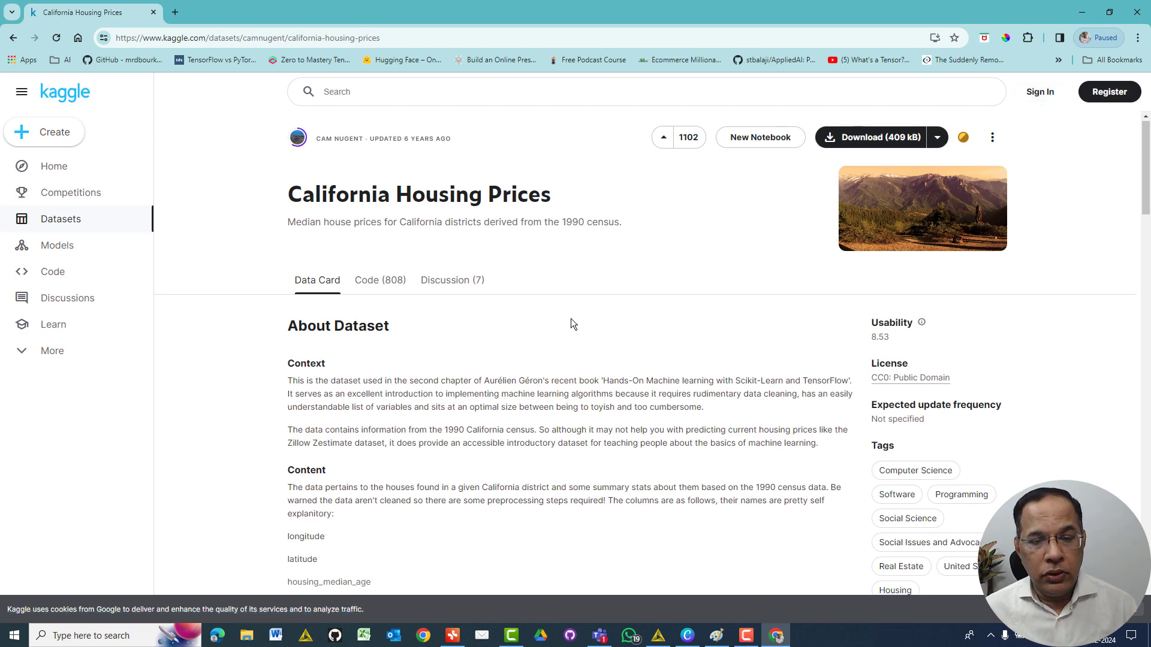
Step: Expand the full About Dataset description and highlight the reference to the source book in the Context section
scroll(572, 323, "down", 2)
scroll(570, 323, "down", 2)
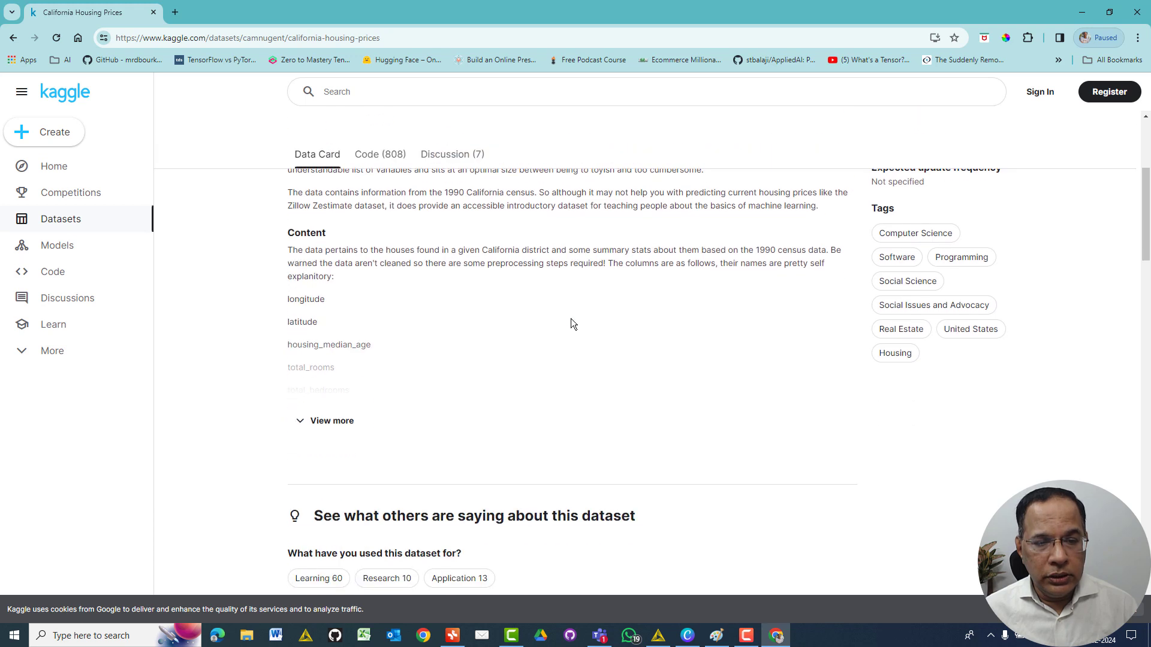
left_click(310, 422)
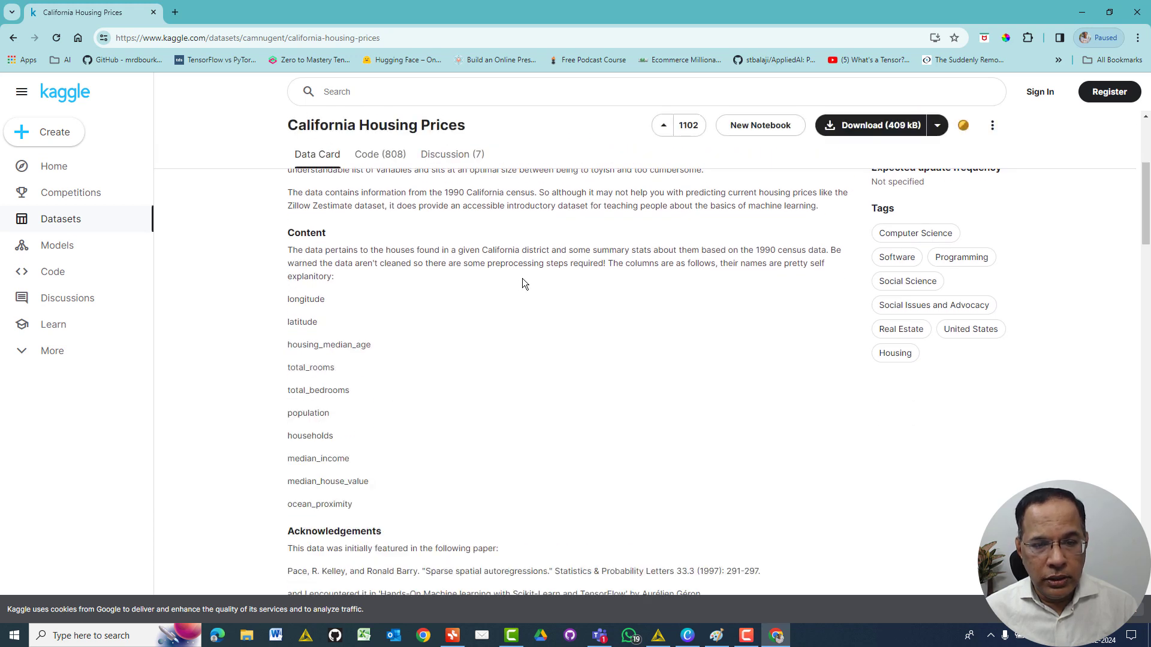
scroll(523, 279, "up", 2)
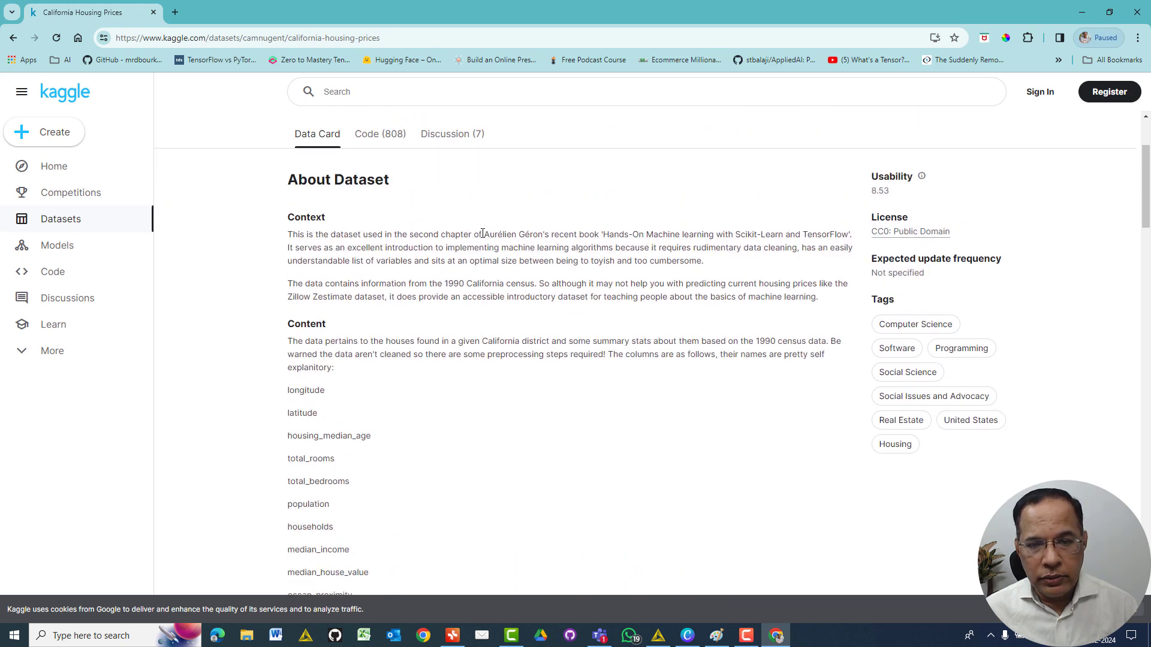
left_click_drag(482, 233, 645, 234)
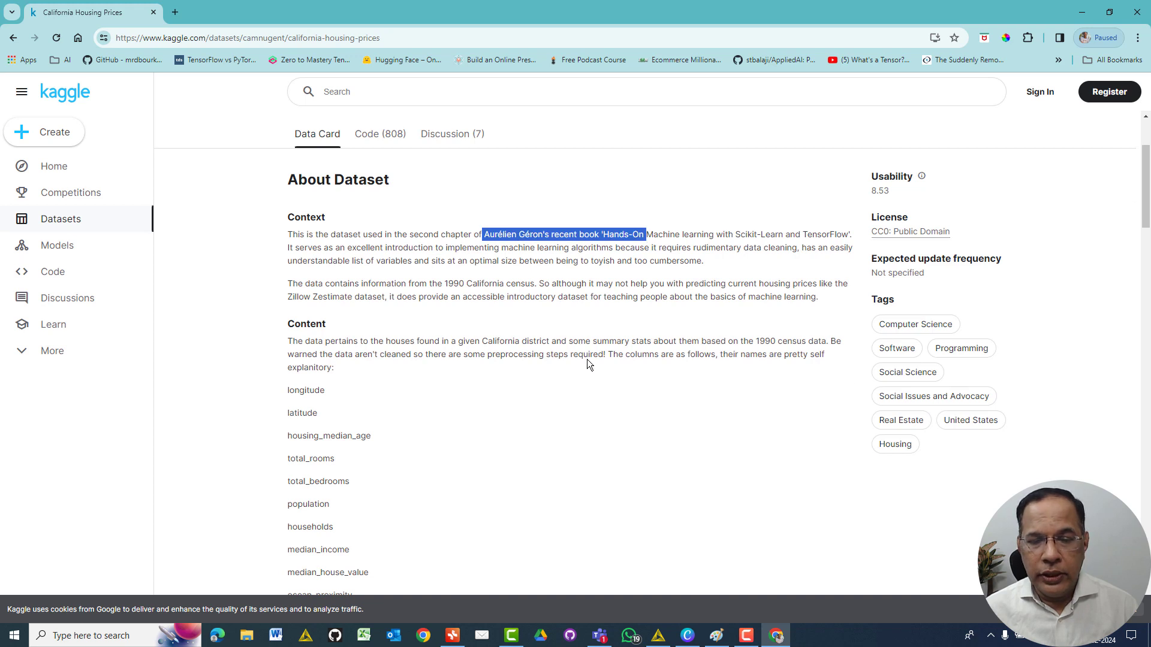
left_click(579, 390)
Step: Highlight the California district mention in the Content paragraph, review the dataset's context and clear the highlight
scroll(615, 323, "down", 2)
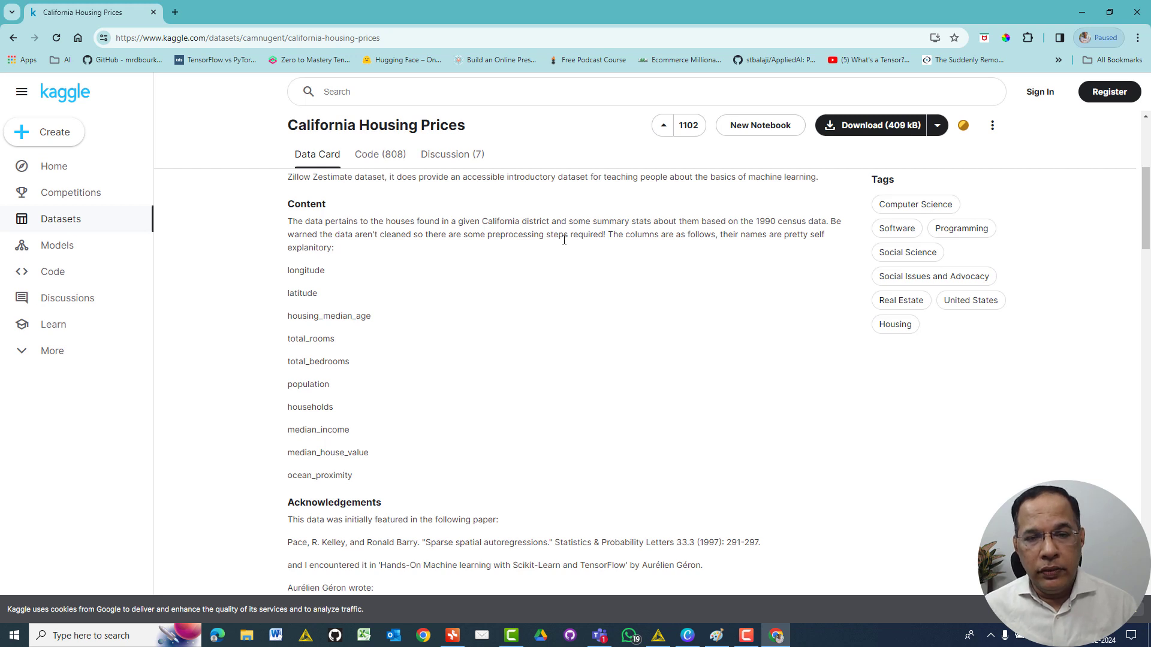
left_click_drag(482, 221, 577, 221)
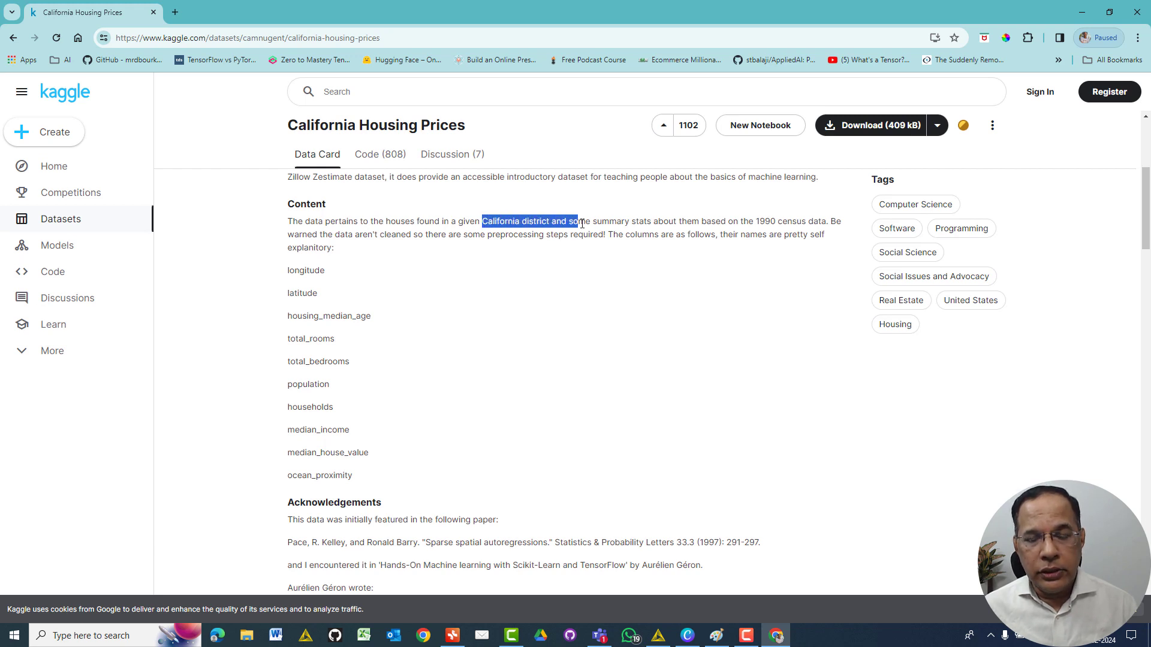
scroll(596, 278, "up", 2)
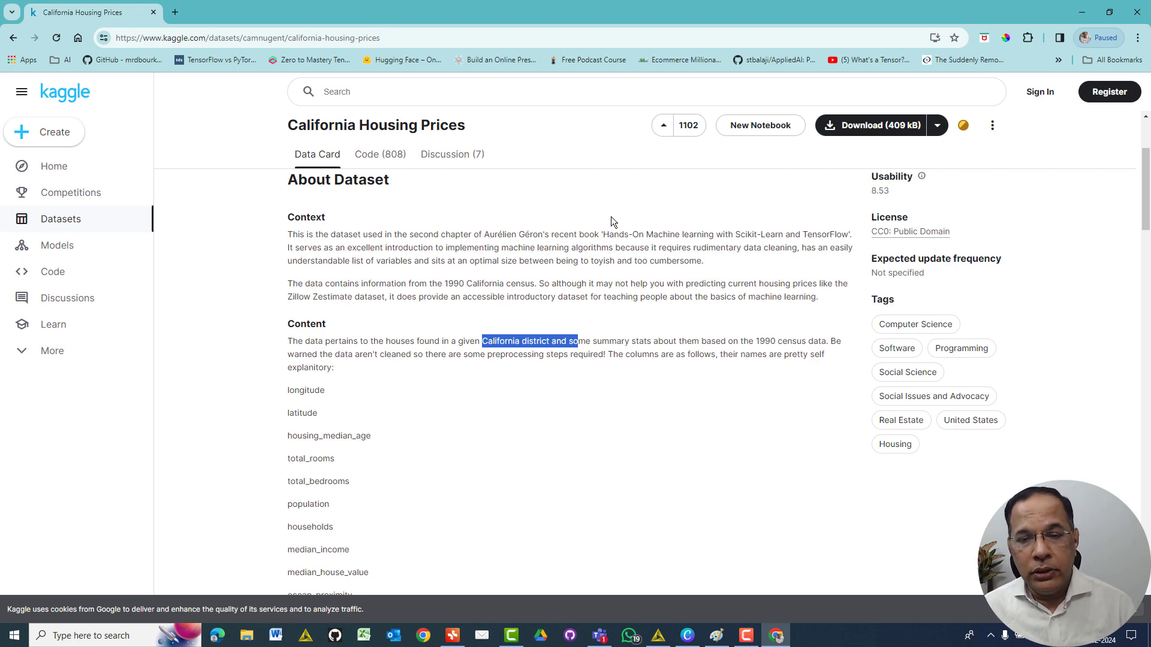
scroll(602, 251, "down", 1)
scroll(602, 250, "down", 1)
left_click(515, 270)
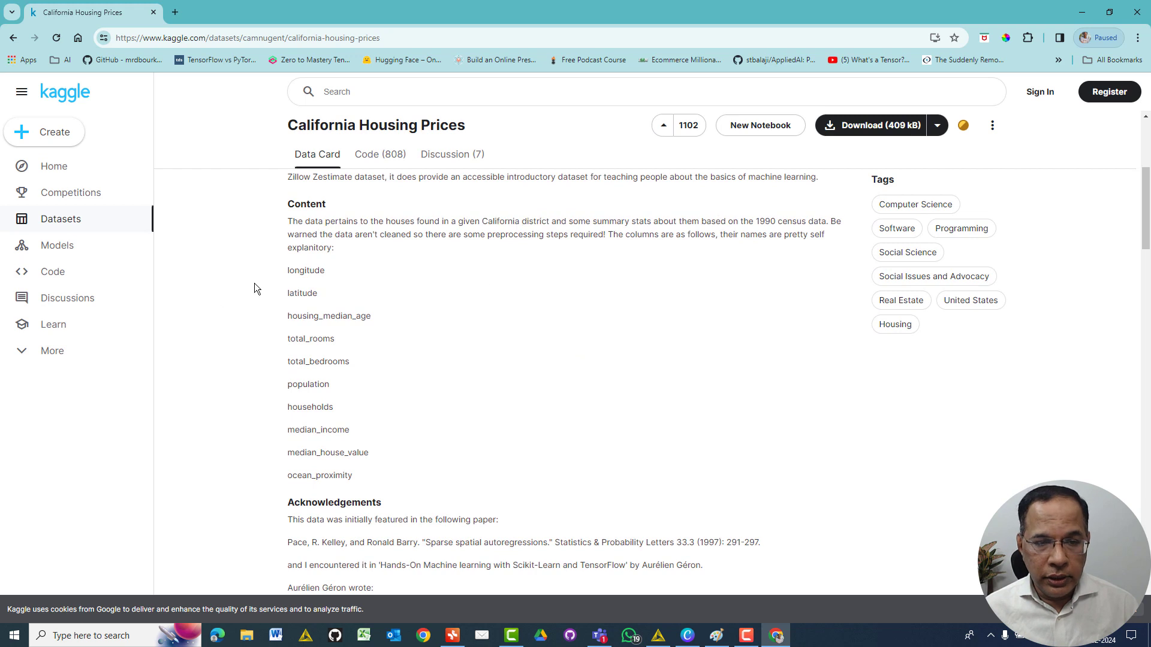
Step: Review the dataset's columns by highlighting total_rooms to population and the full list from longitude to ocean_proximity, and clear the highlight
left_click_drag(281, 340, 419, 376)
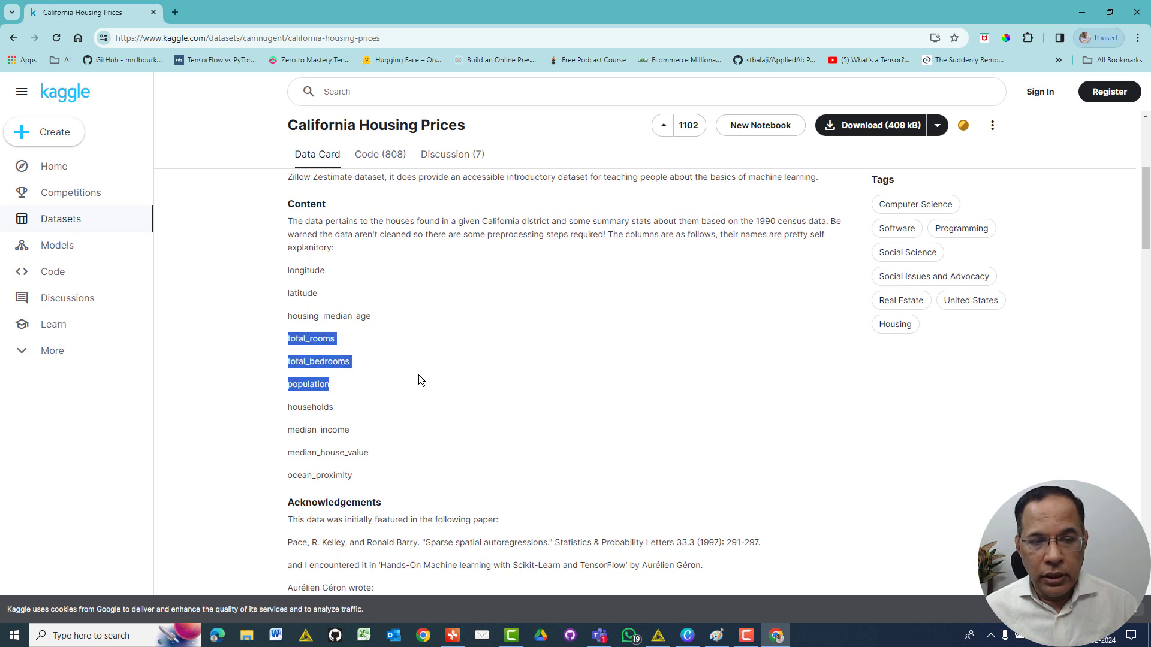
left_click(327, 376)
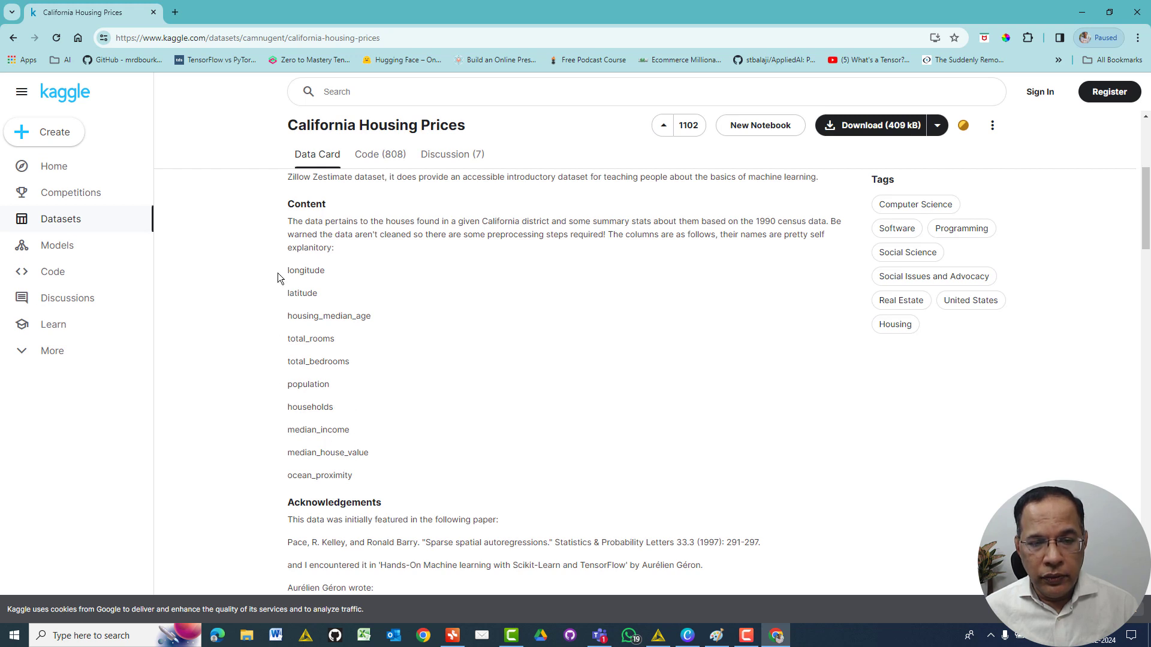
left_click_drag(288, 271, 383, 507)
left_click(346, 420)
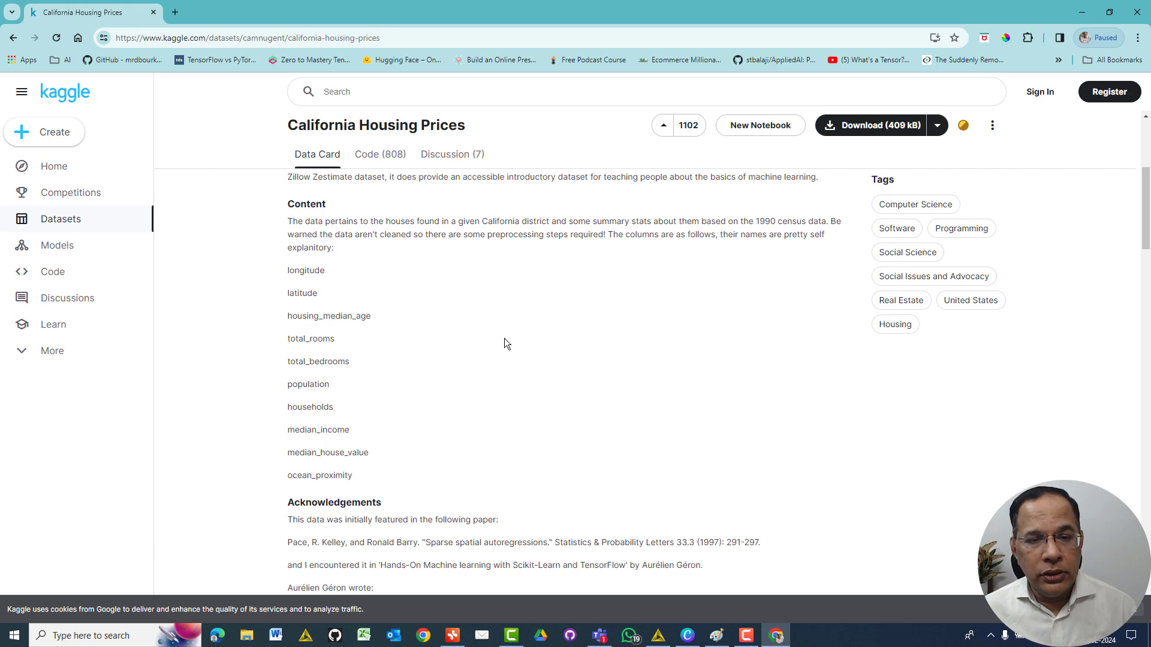
left_click_drag(290, 270, 390, 476)
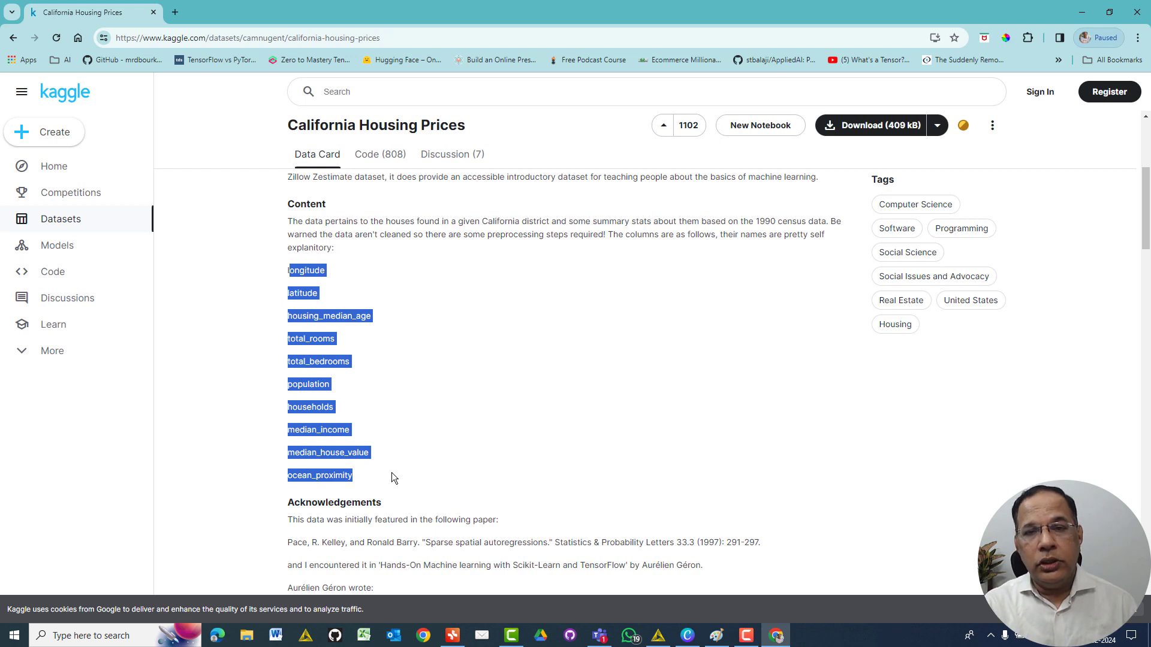
left_click(541, 428)
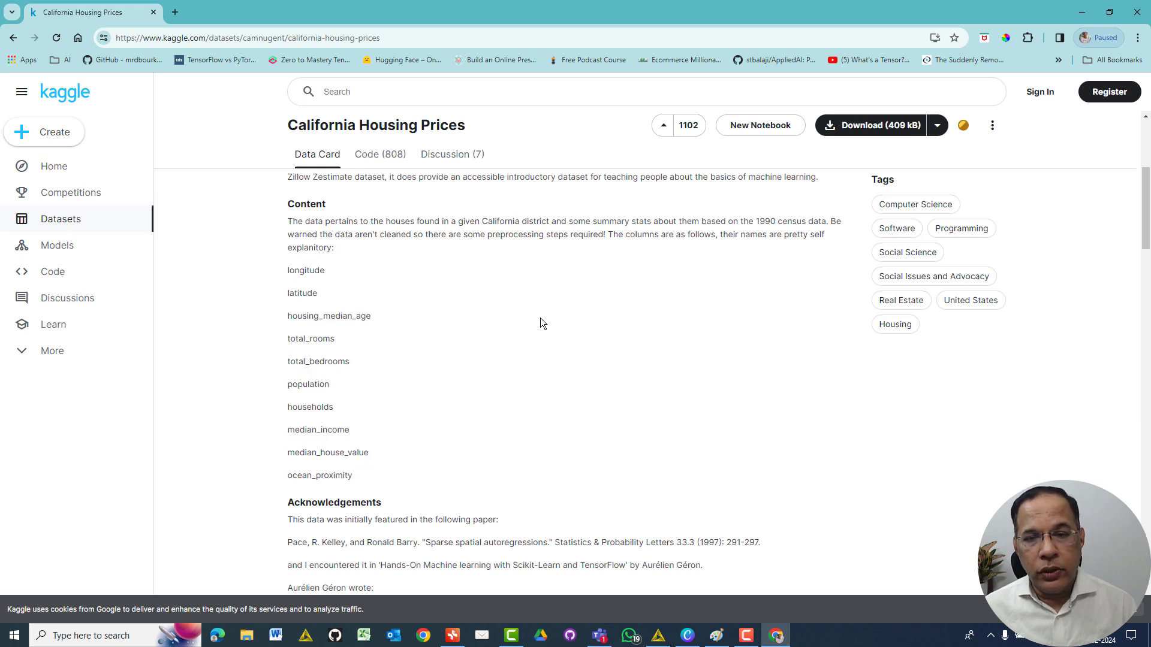
Step: Switch back to the Xmind mind map and expand Step 1 : Frame the Big Picture and its Objective : Core Business Need subtopic
key("alt")
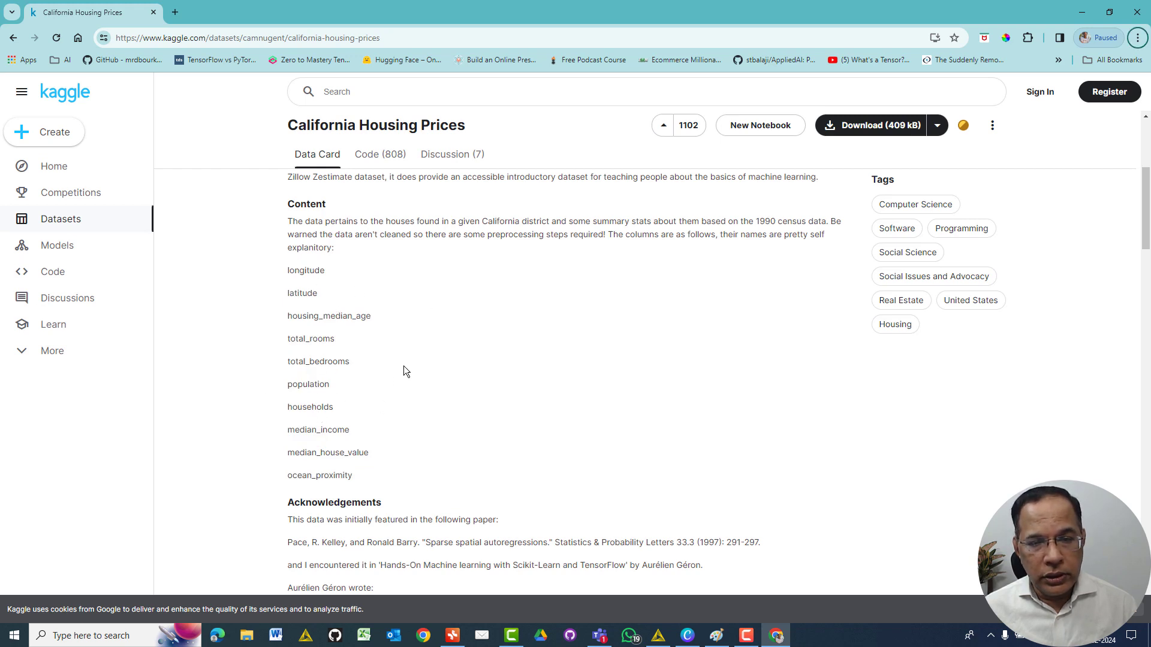
key("alt+Tab")
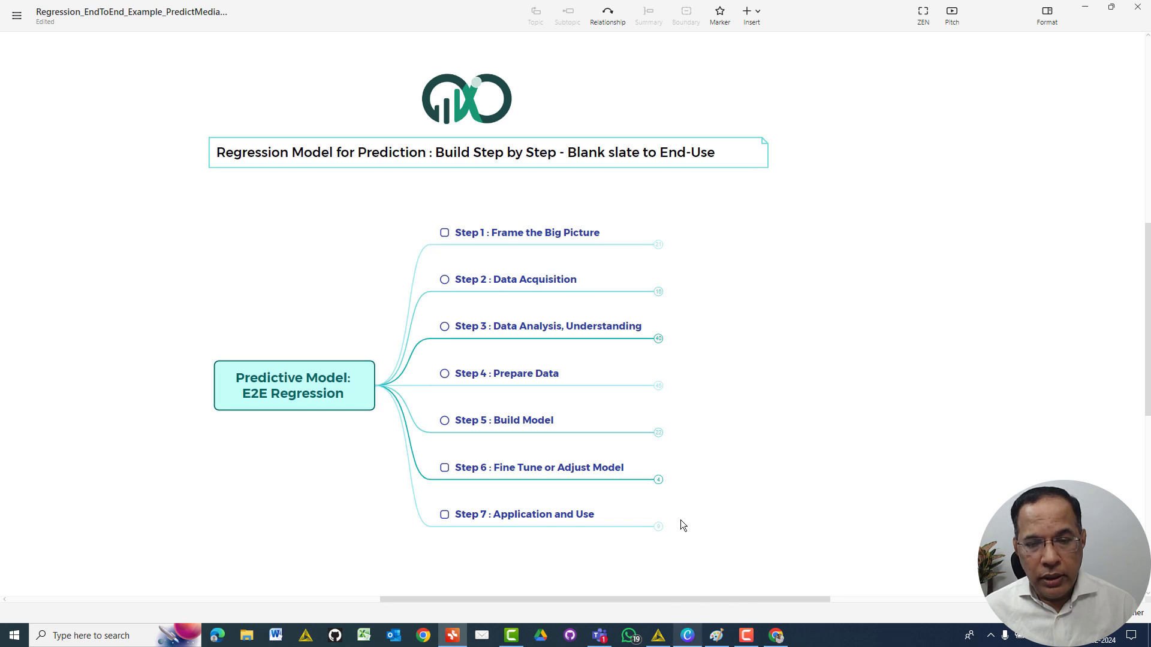
left_click(658, 244)
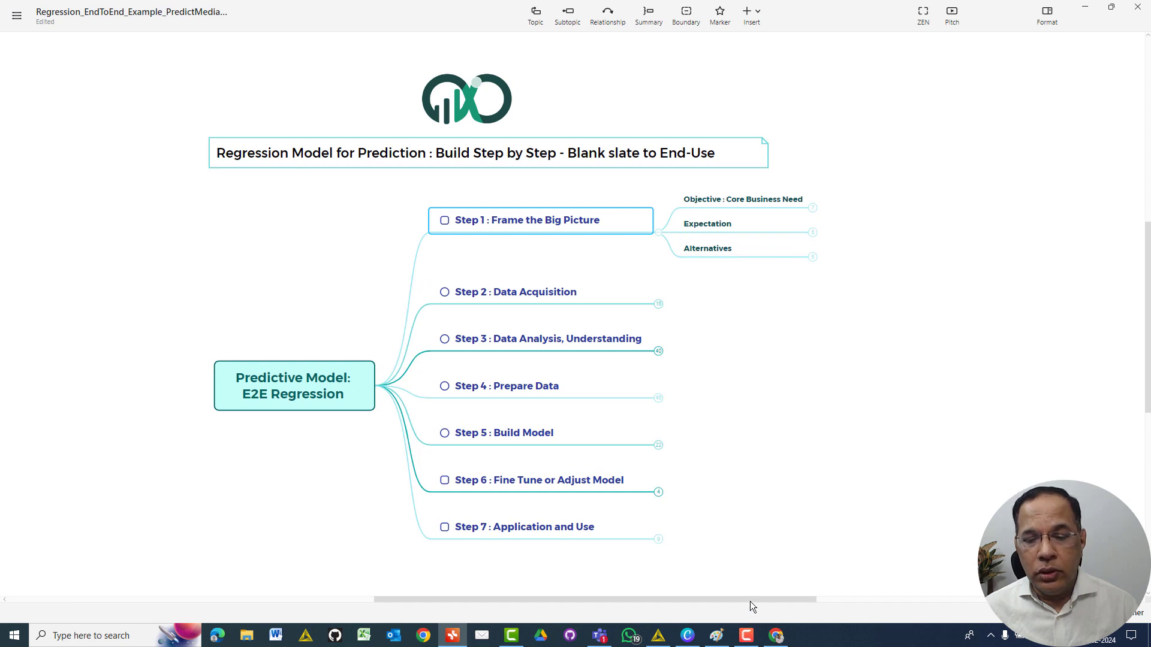
left_click_drag(749, 601, 811, 600)
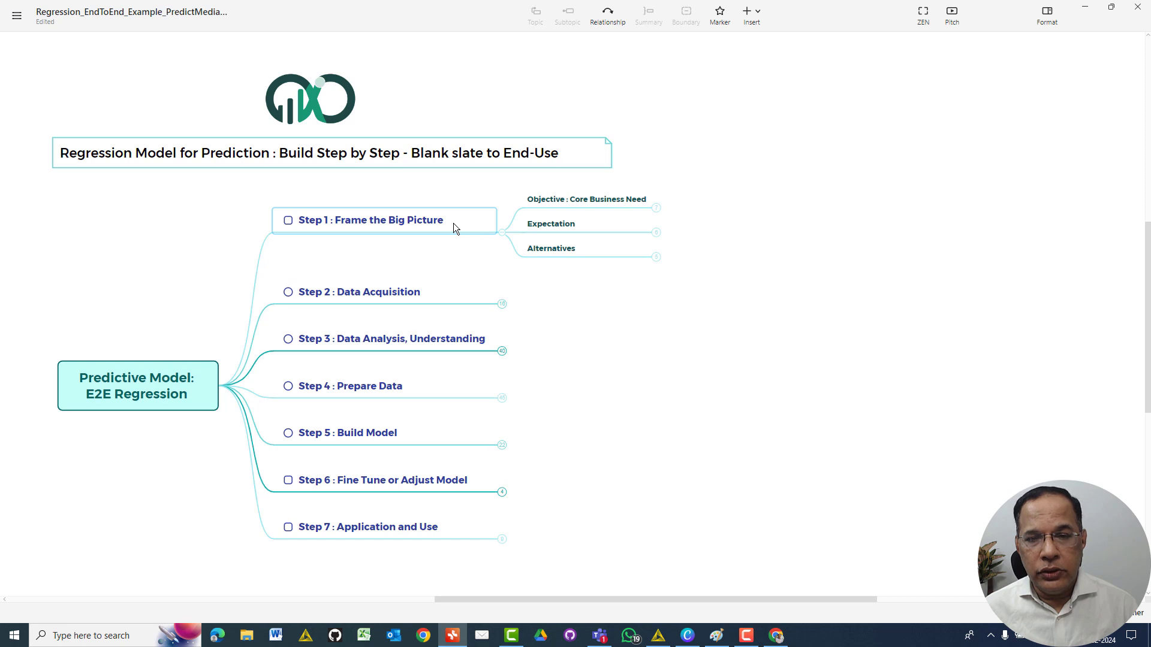
left_click(656, 209)
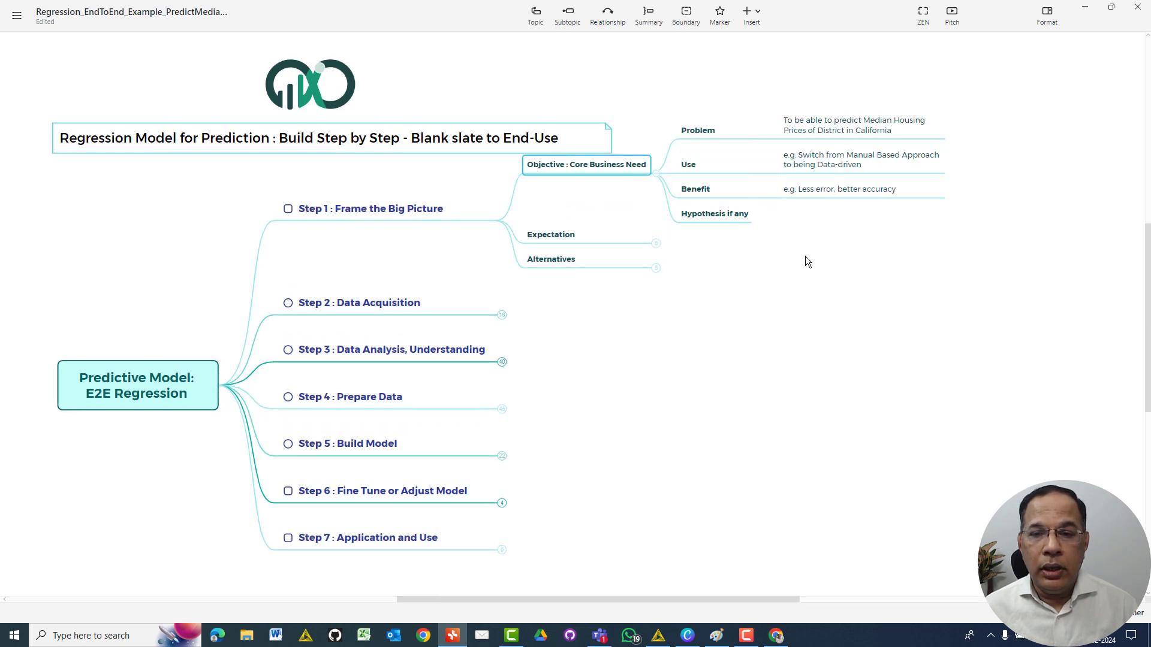
left_click_drag(721, 597, 760, 601)
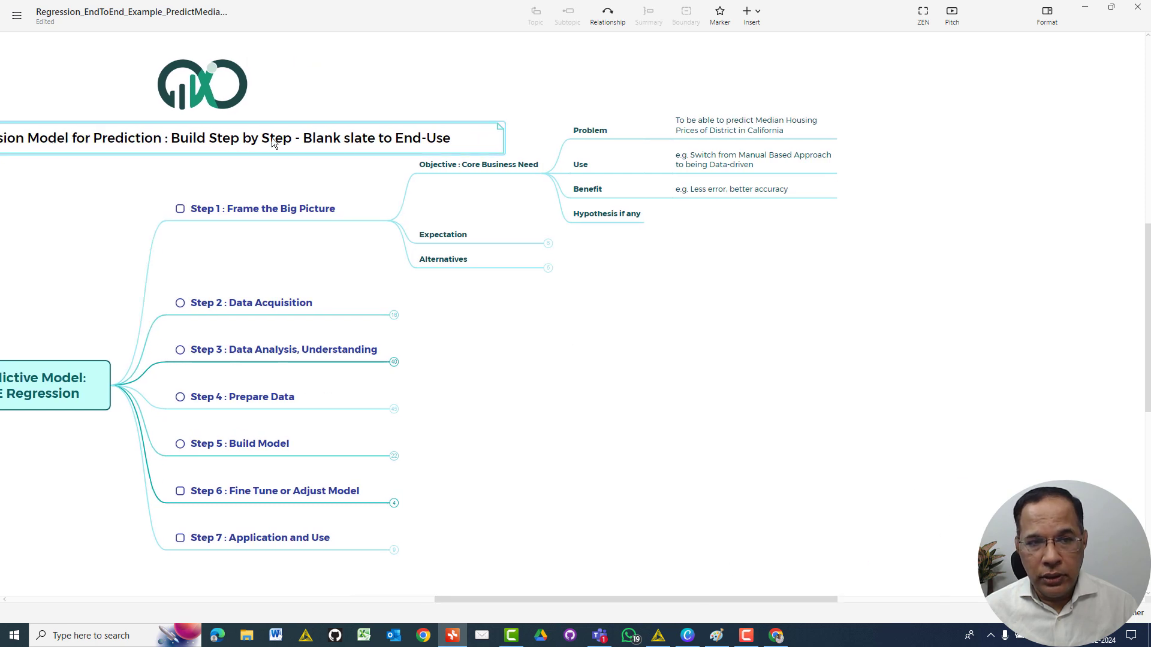
Step: Delete the floating logo image above Step 1 : Frame the Big Picture, along with its empty floating topic
left_click(225, 85)
left_click(243, 162)
left_click_drag(242, 158, 264, 45)
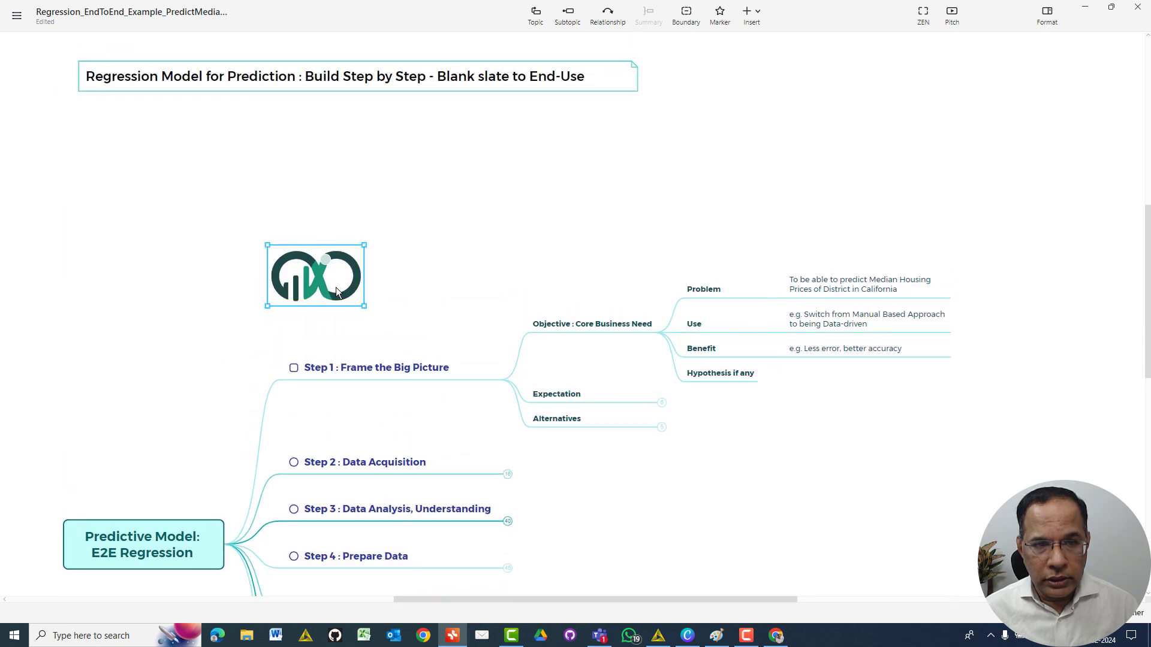
left_click_drag(336, 286, 360, 66)
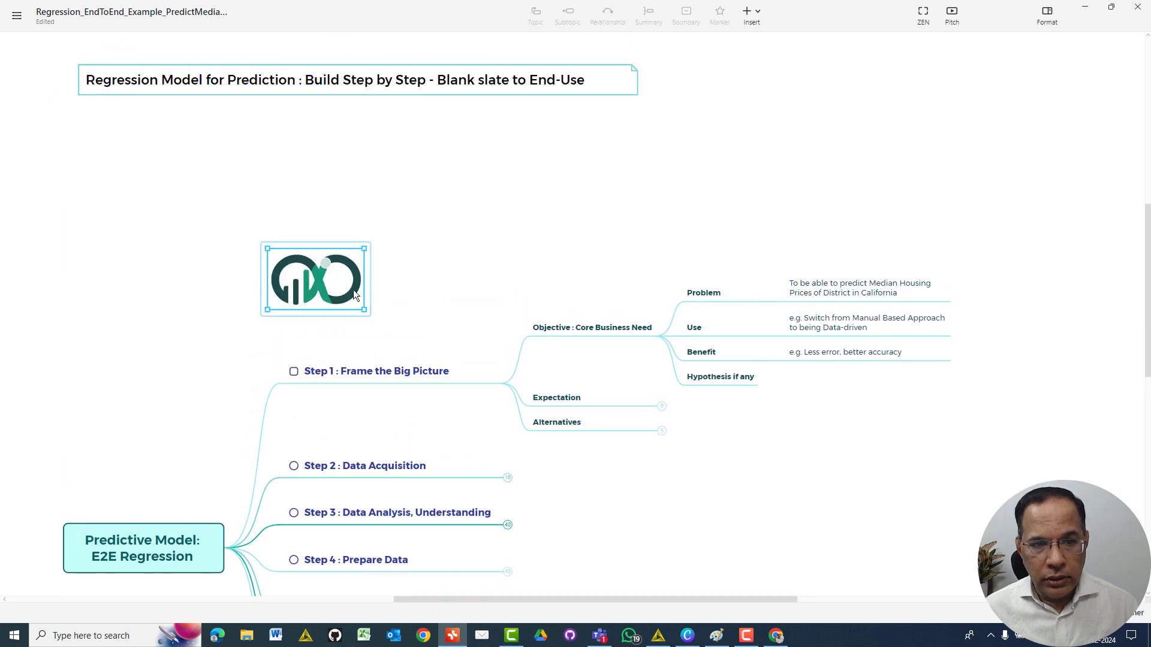
key("Delete")
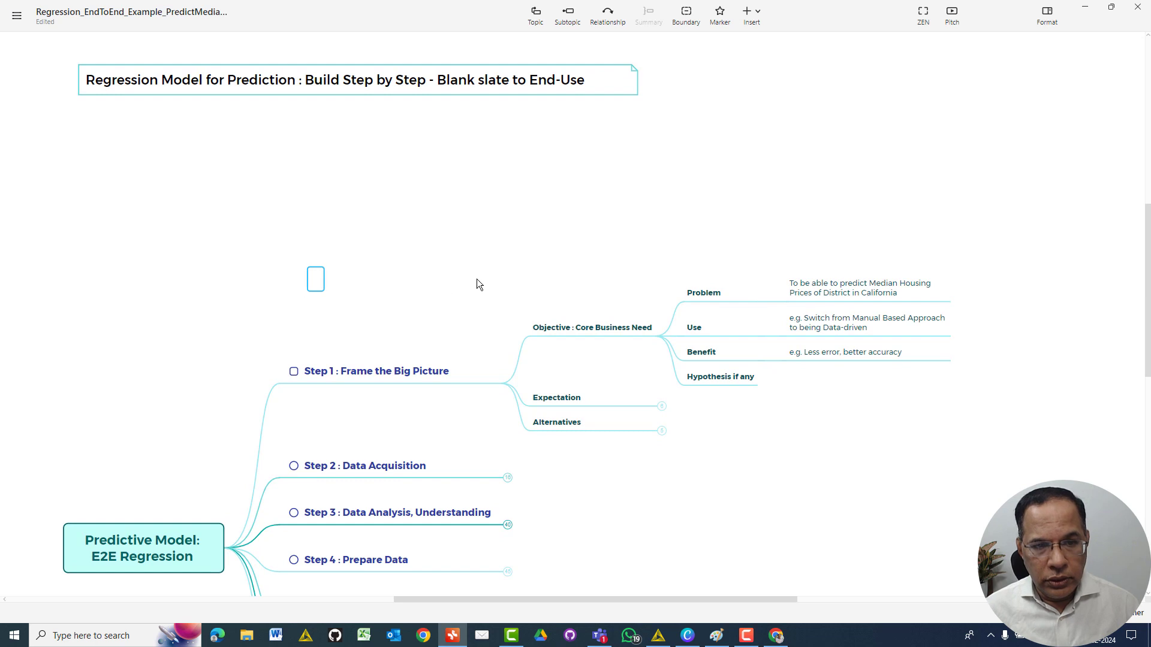
key("Delete")
Step: Collapse Objective : Core Business Need, then expand Expectation to review its subtopics and collapse it again
left_click_drag(787, 600, 872, 602)
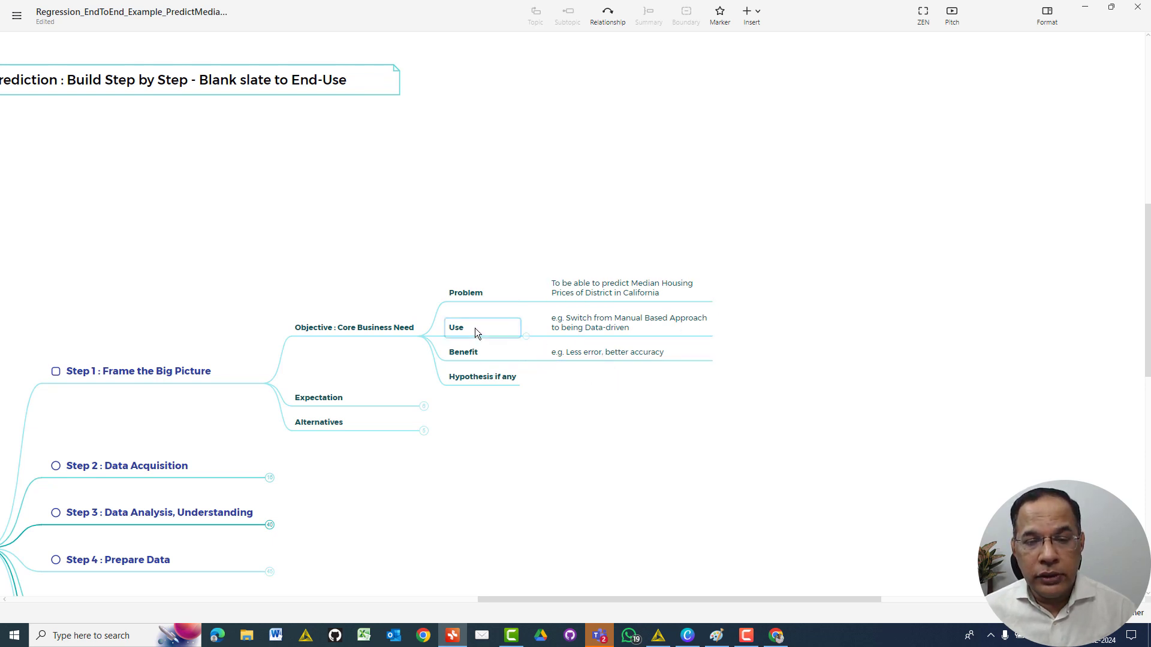
left_click(427, 343)
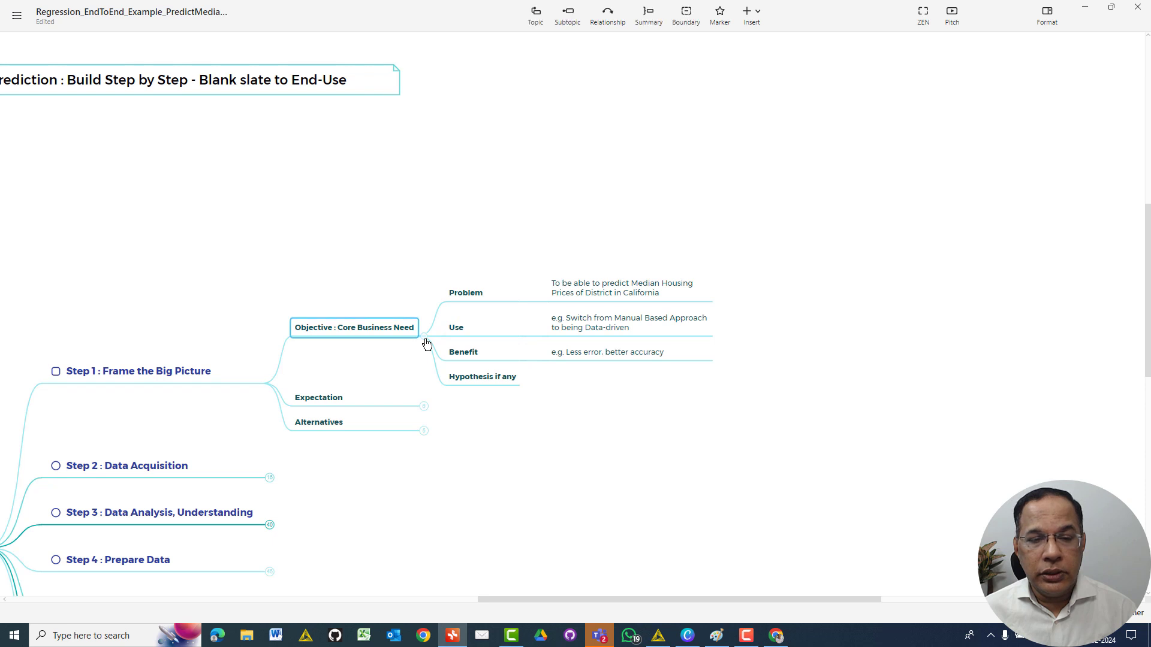
left_click(426, 396)
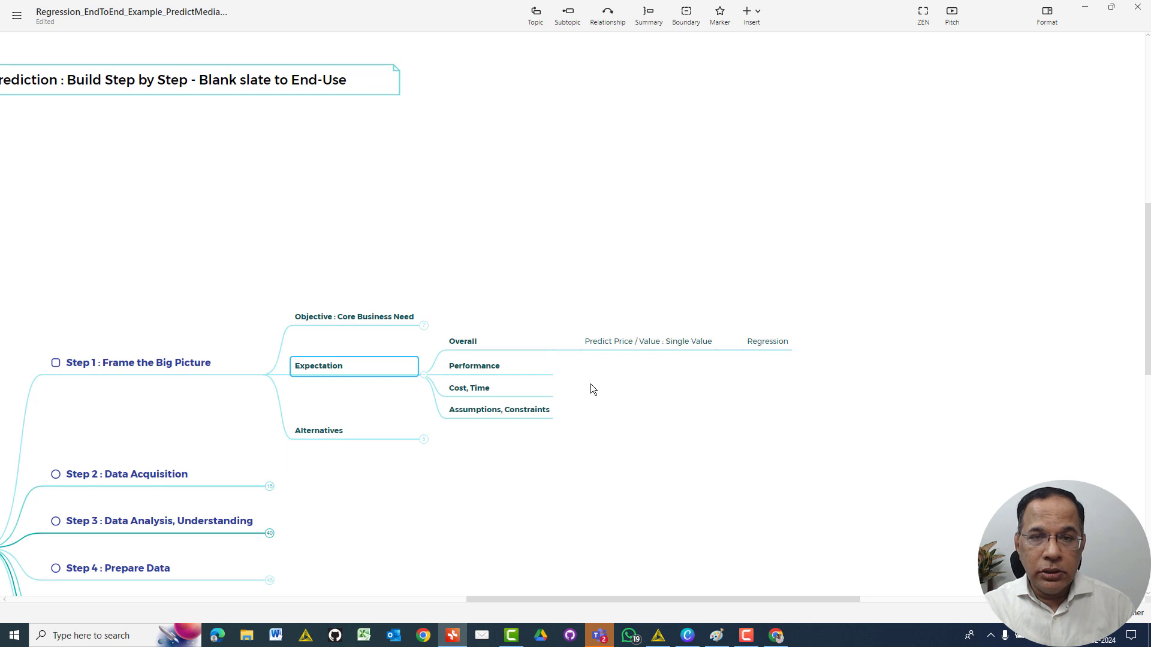
left_click(424, 378)
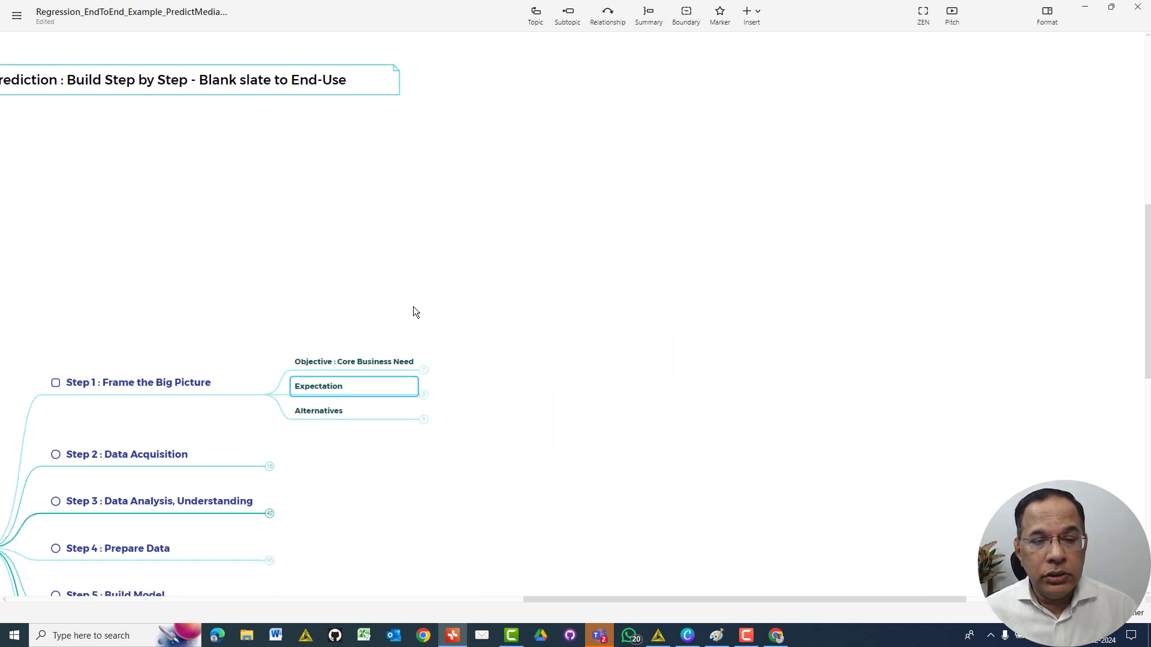
Step: Expand Alternatives to review its subtopics, then collapse it and the whole Step 1 : Frame the Big Picture branch
left_click(425, 420)
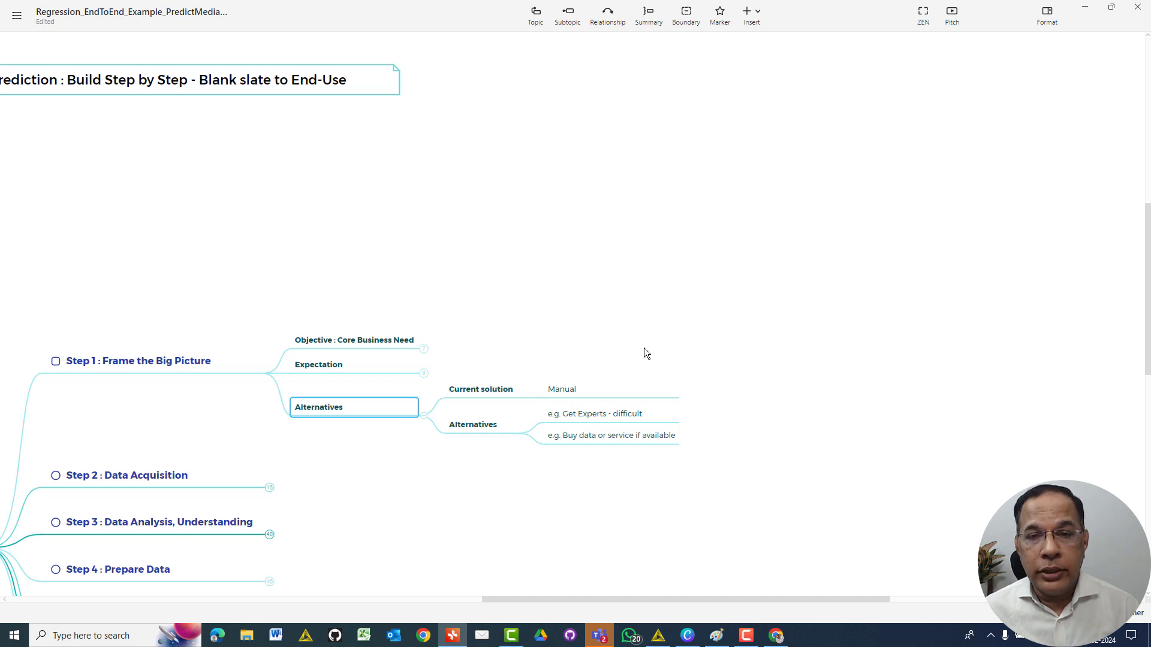
left_click(424, 416)
left_click_drag(539, 599, 421, 600)
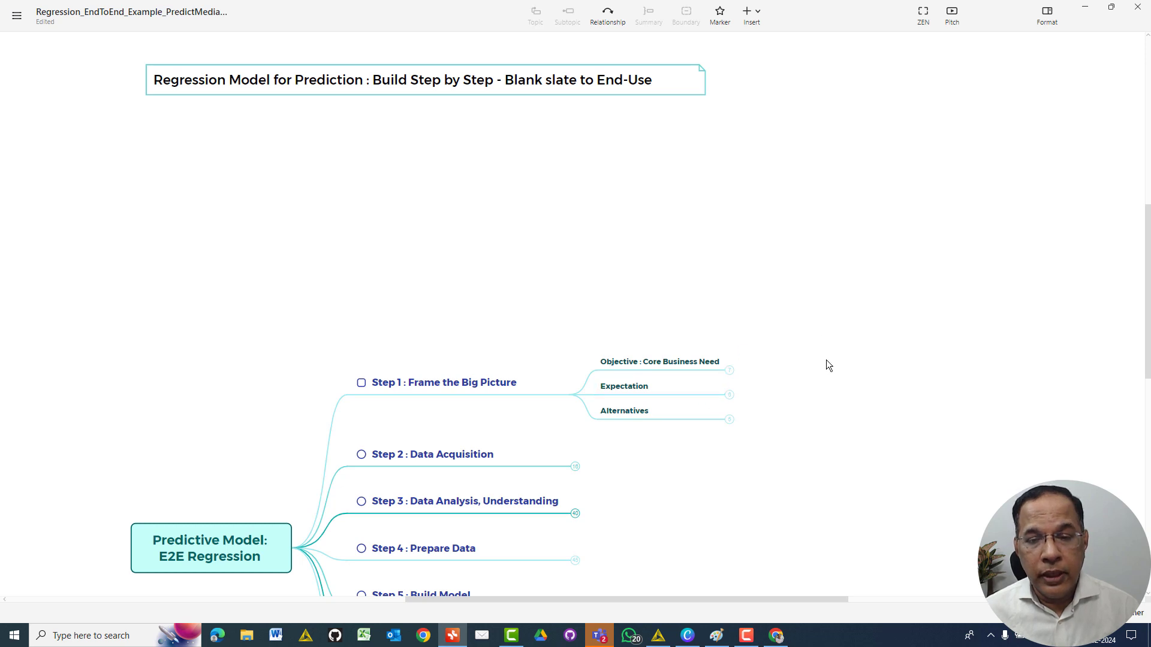
scroll(826, 360, "down", 2)
left_click(575, 279)
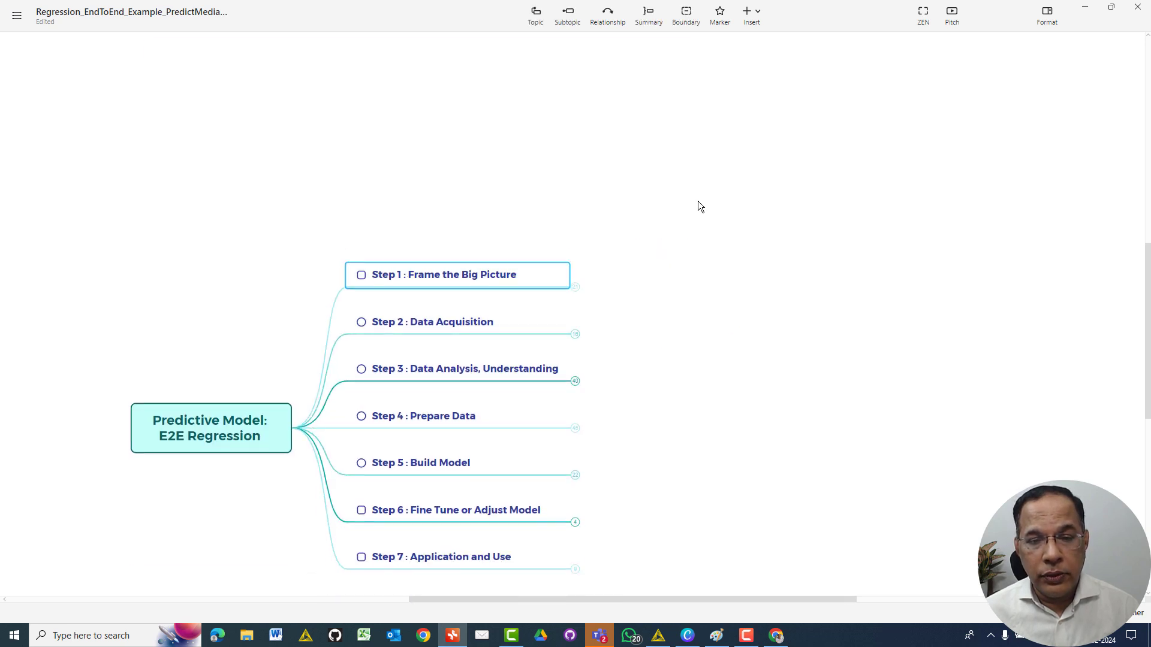
Step: Expand Step 2 : Data Acquisition and its Functional context subtopic to review the target variable and the attributes that influence Y
scroll(698, 203, "down", 2)
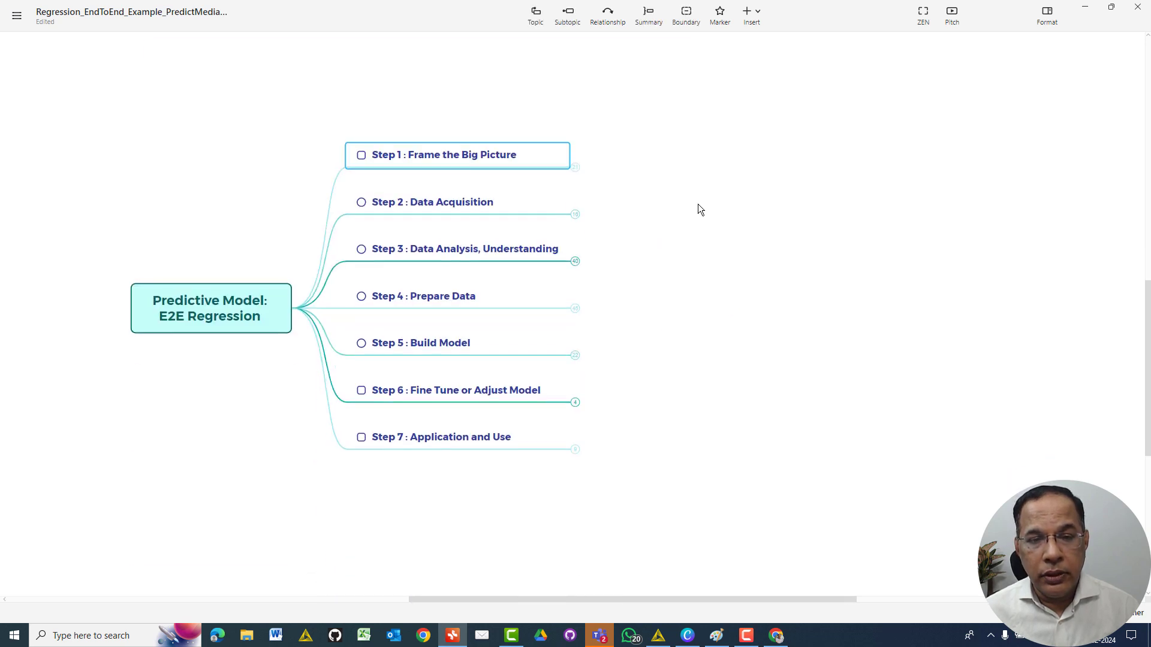
left_click(572, 222)
left_click(574, 215)
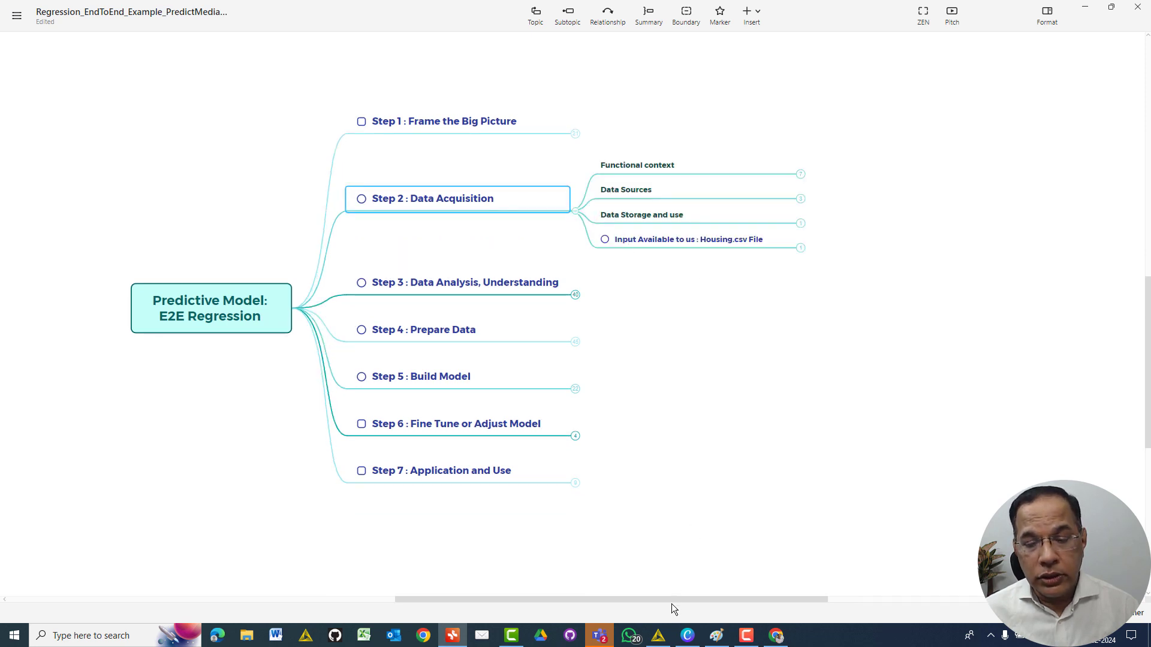
left_click_drag(671, 601, 692, 600)
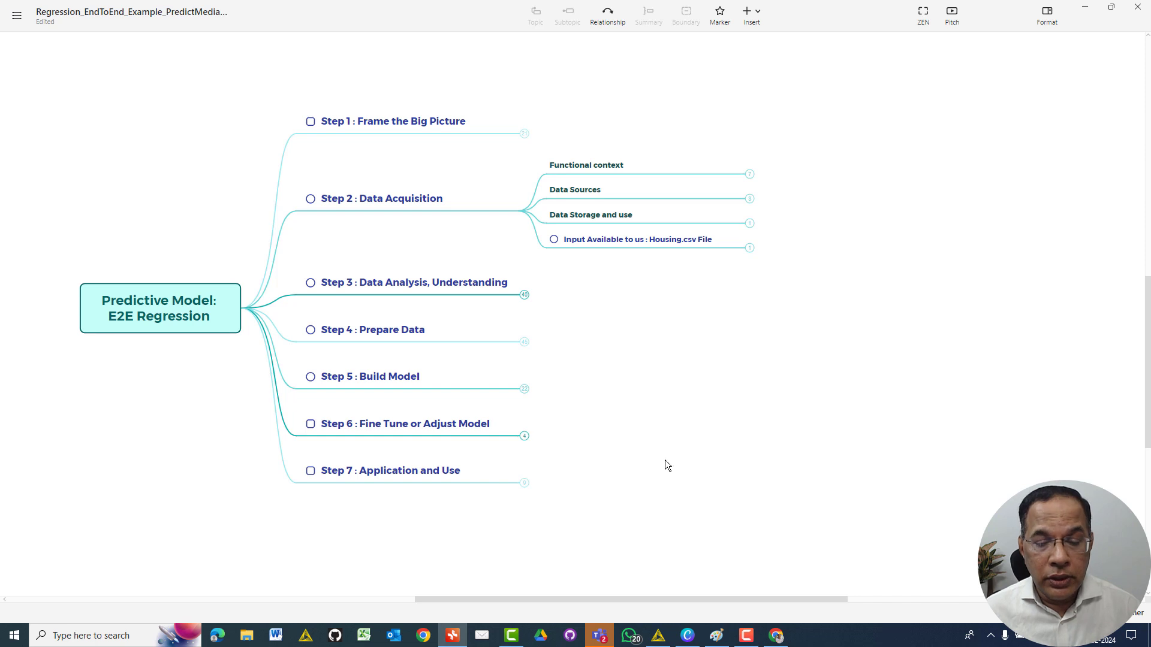
mouse_move(595, 634)
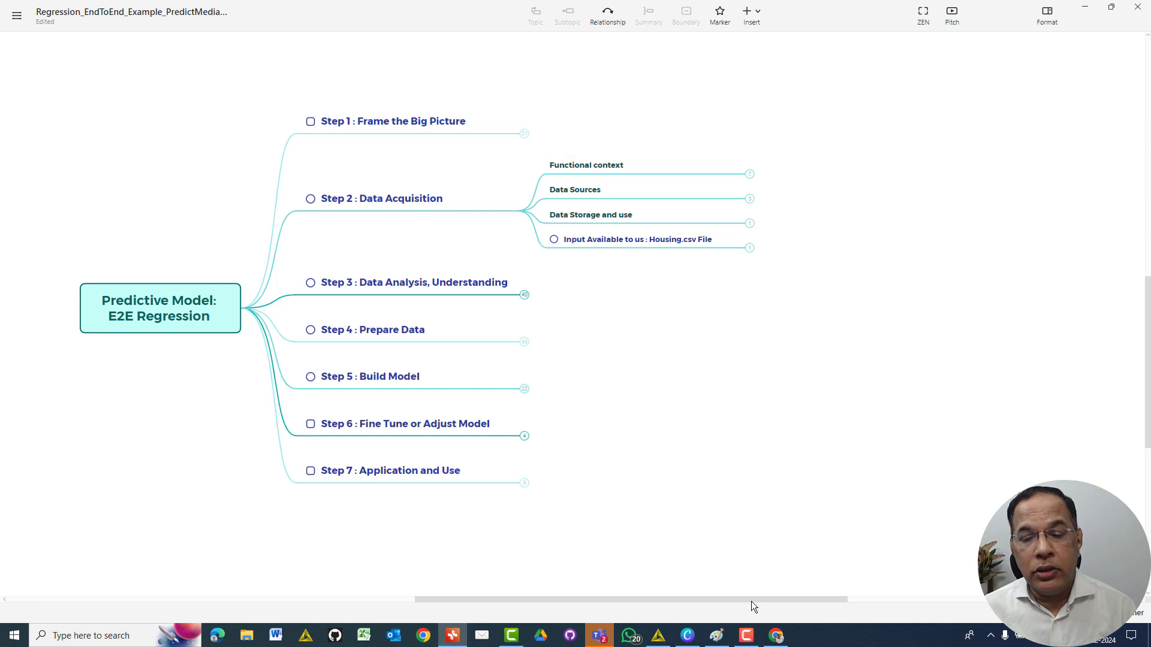
left_click_drag(751, 602, 798, 602)
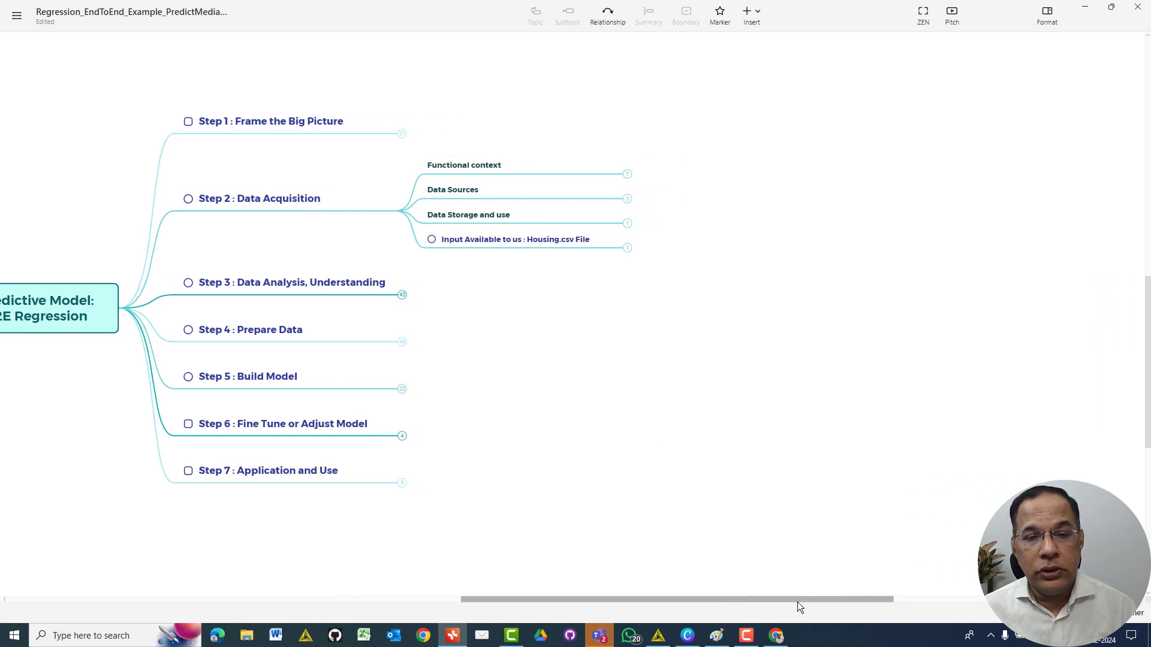
left_click(629, 174)
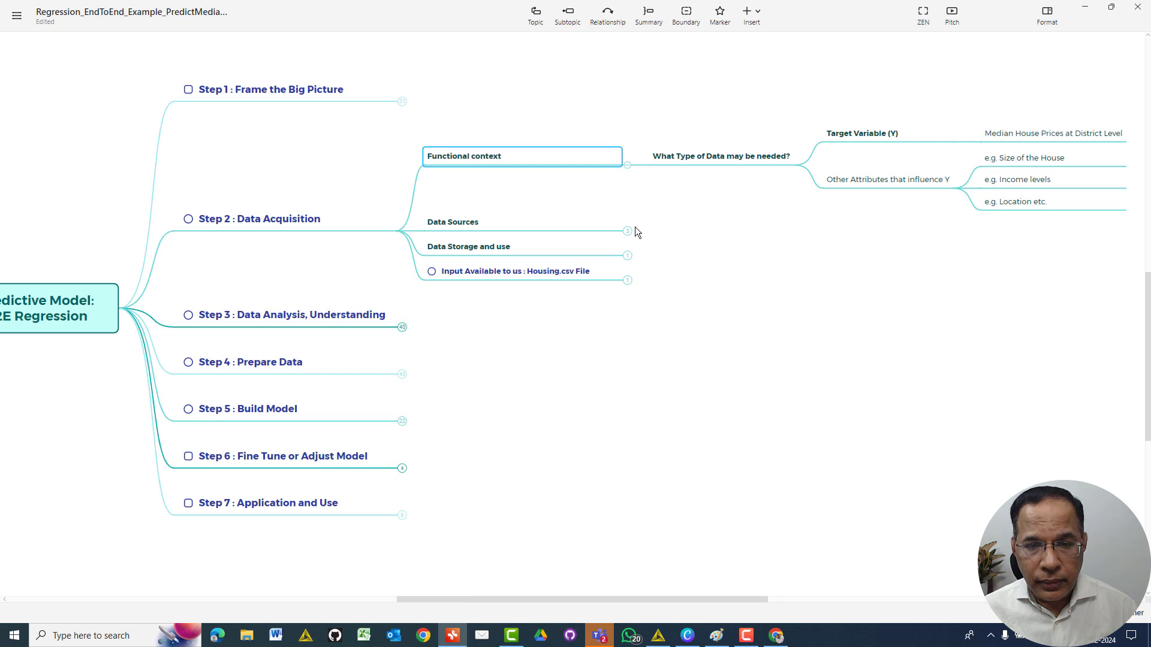
left_click_drag(642, 600, 688, 598)
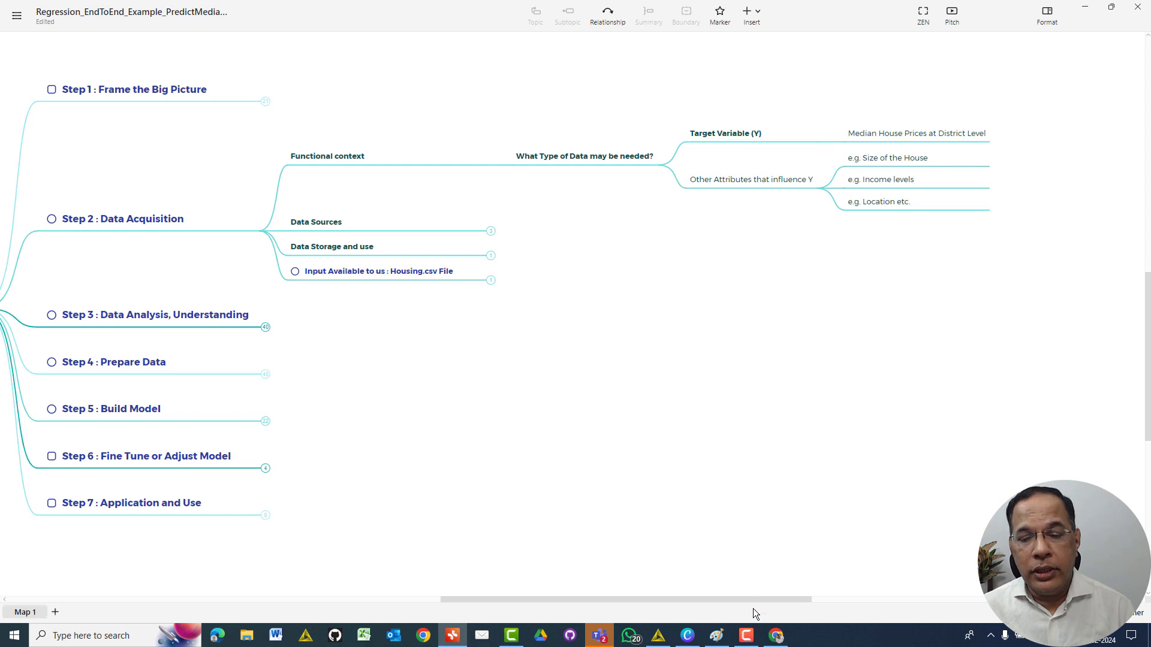
left_click_drag(753, 602, 776, 601)
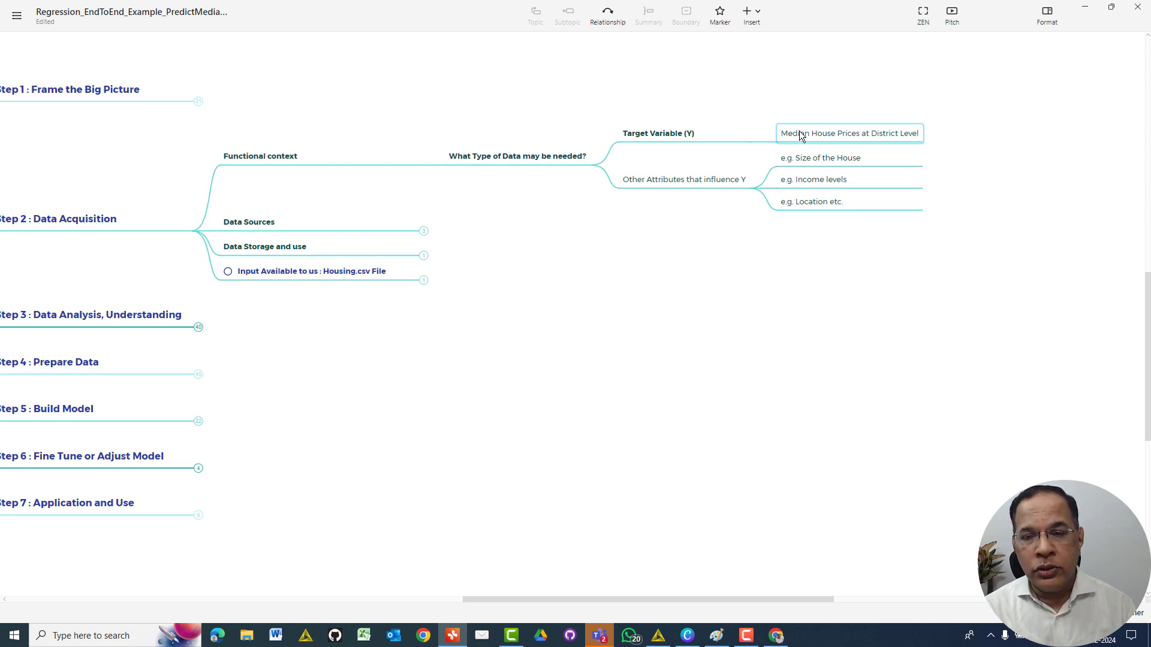
Step: Switch to the Kaggle page in Chrome, highlight "given California district" in the Content paragraph, and return to the Xmind mind map
left_click(775, 635)
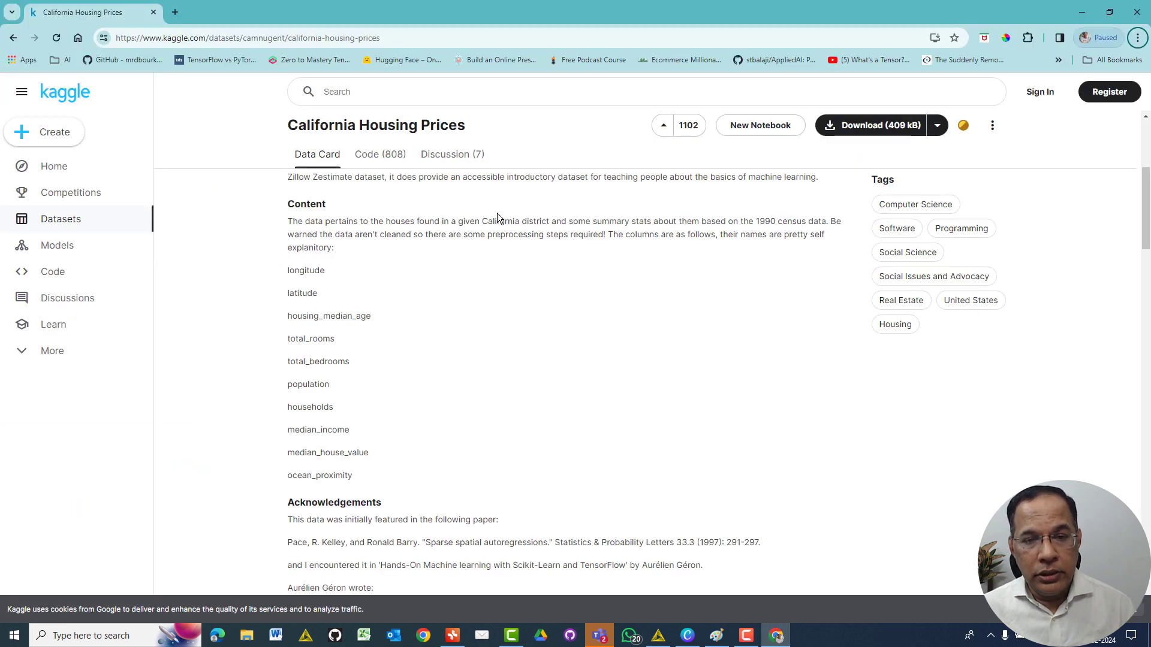
left_click_drag(468, 217, 550, 222)
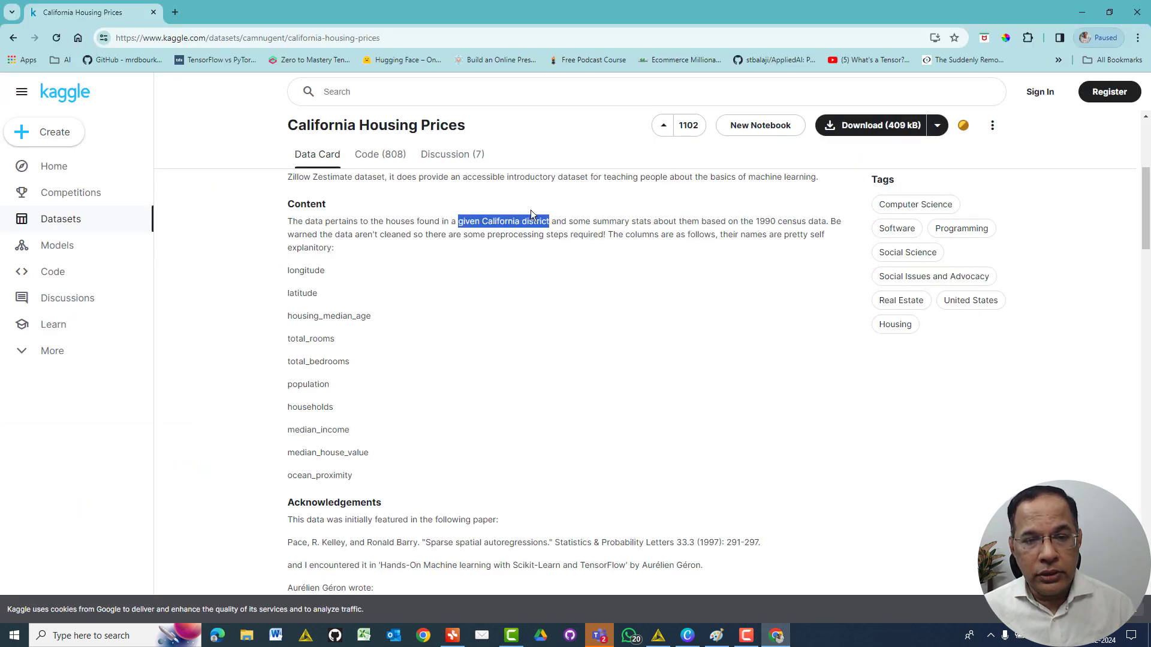
key("alt+Tab")
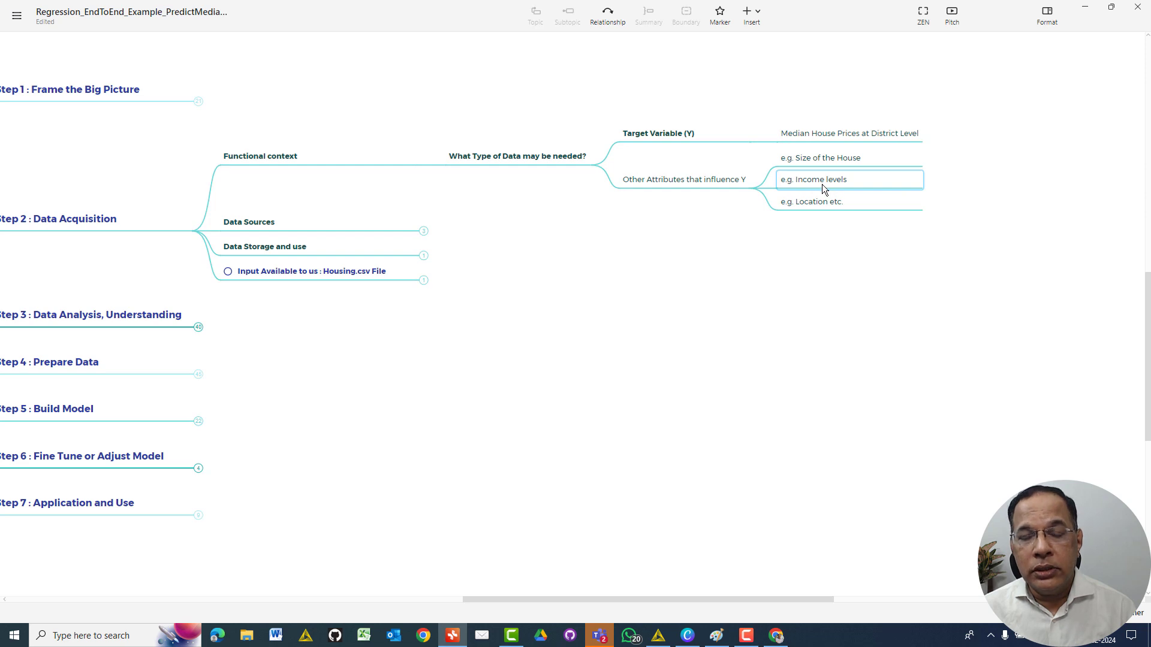
Step: Collapse What Type of Data may be needed?, then expand Data Sources to review its subtopics and collapse it again
left_click(804, 202)
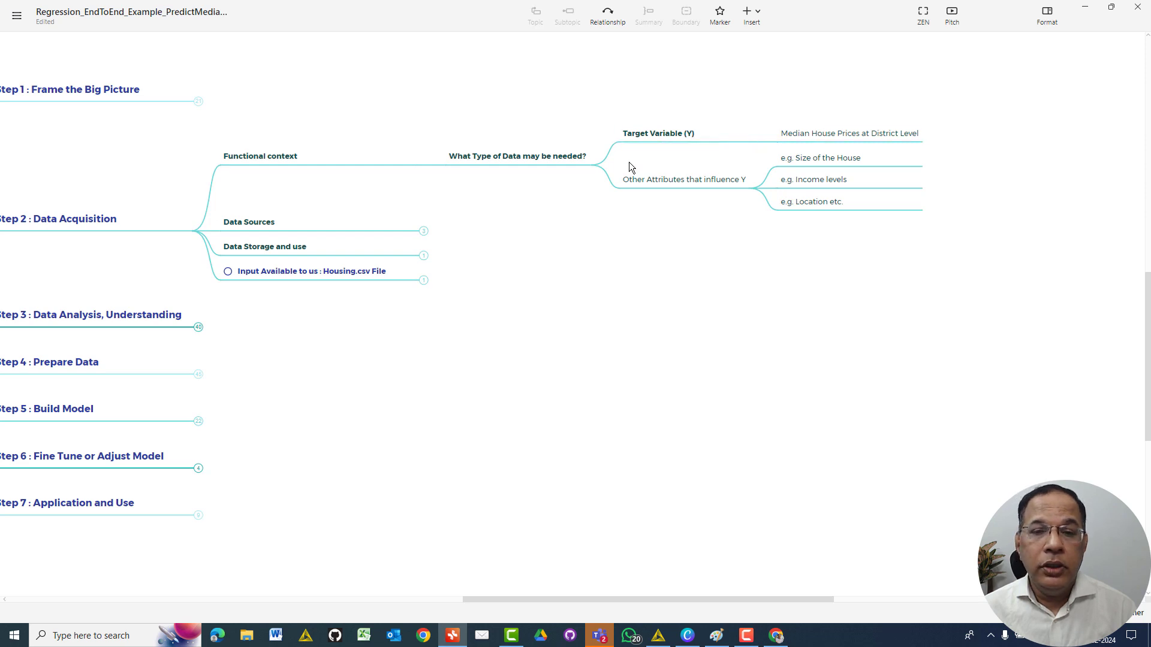
left_click(596, 166)
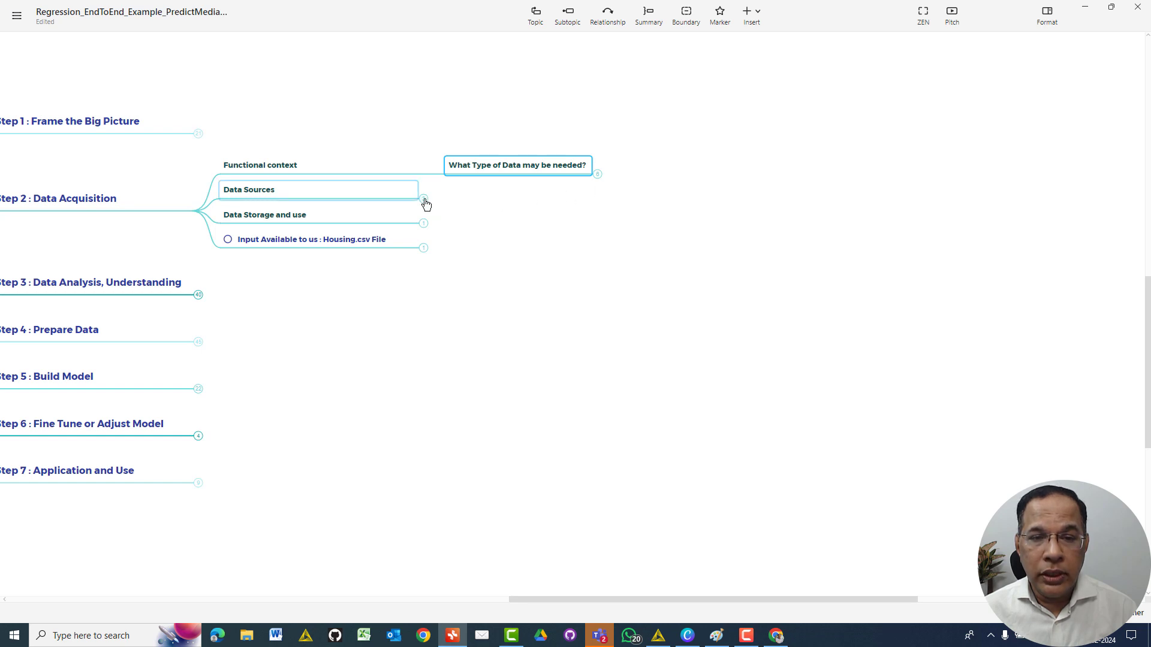
left_click(424, 199)
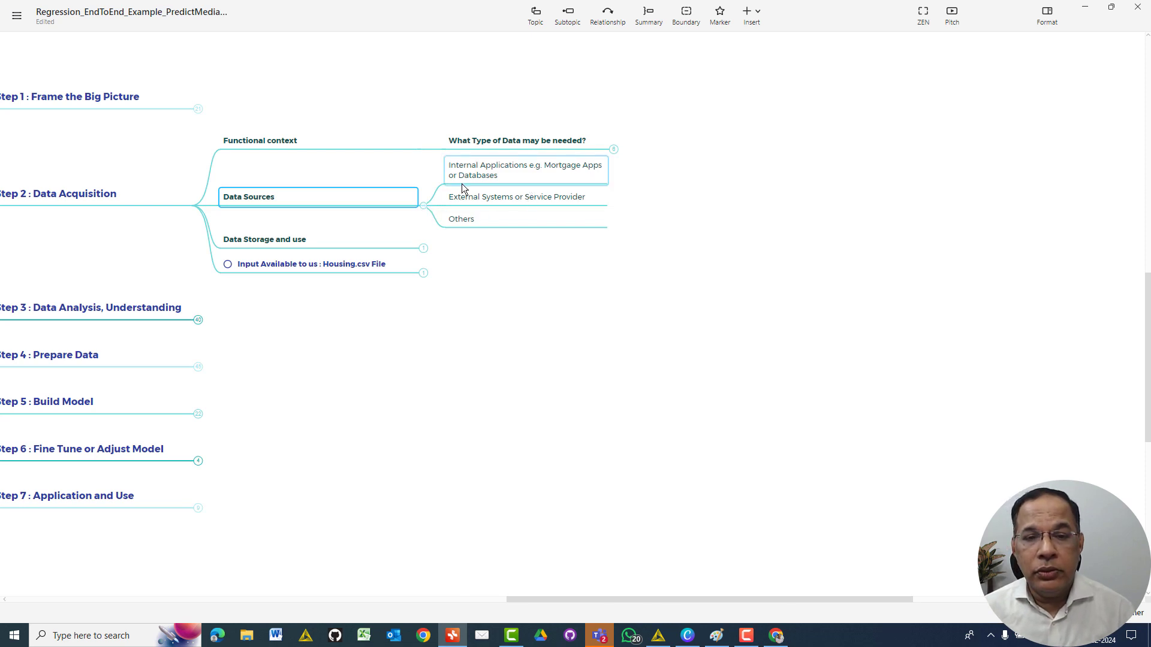
left_click(424, 205)
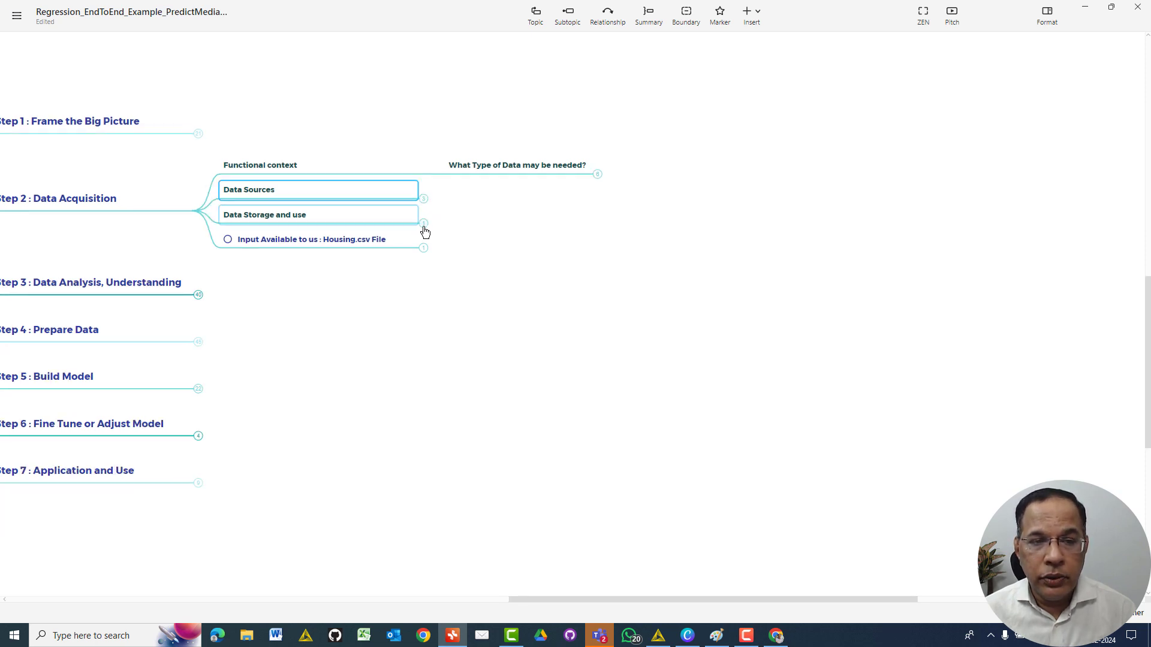
Step: Review and collapse Data Storage and use, then expand Input Available to us : Housing.csv File and select its CSV Reader subtopic
left_click(423, 225)
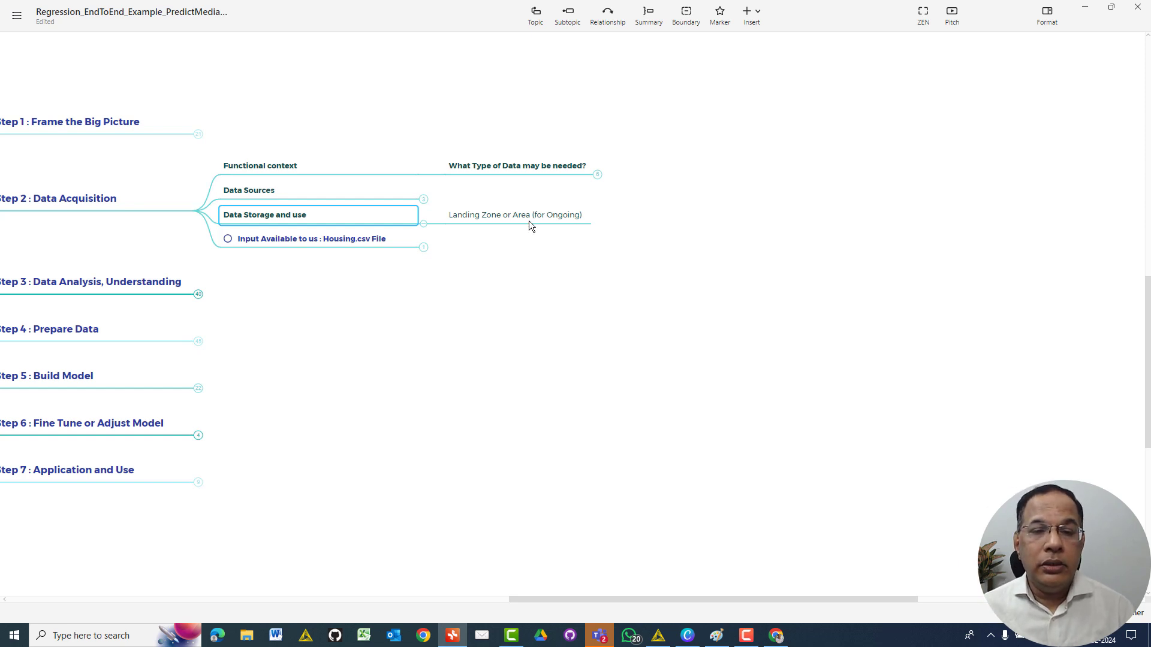
left_click(469, 223)
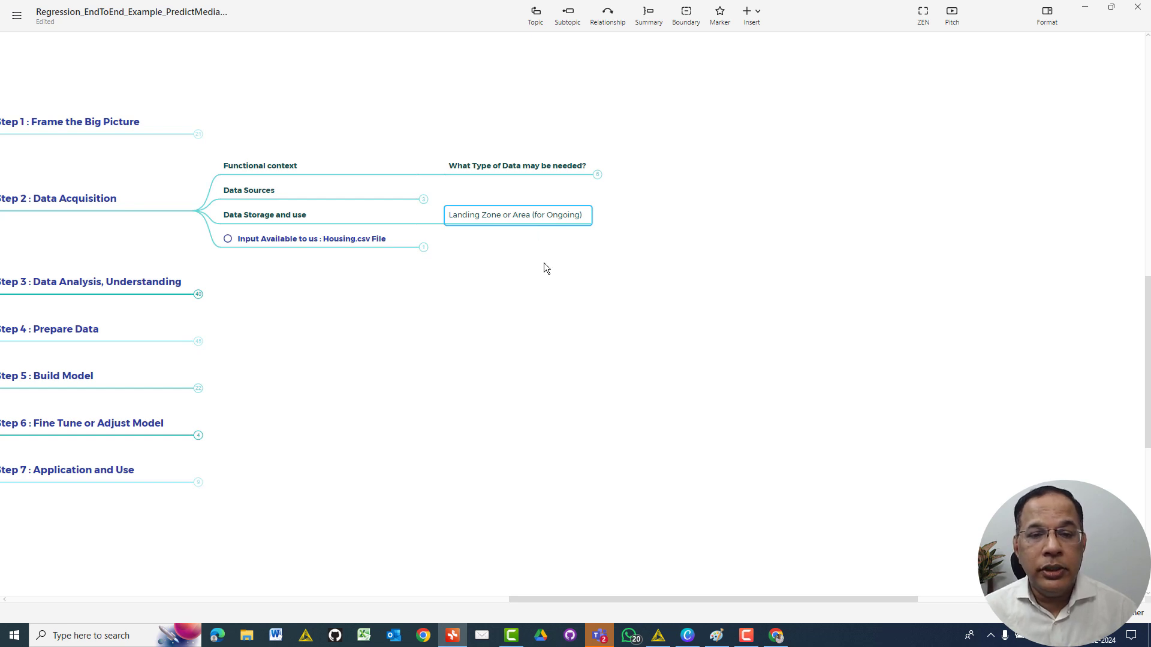
left_click(503, 243)
left_click(513, 211)
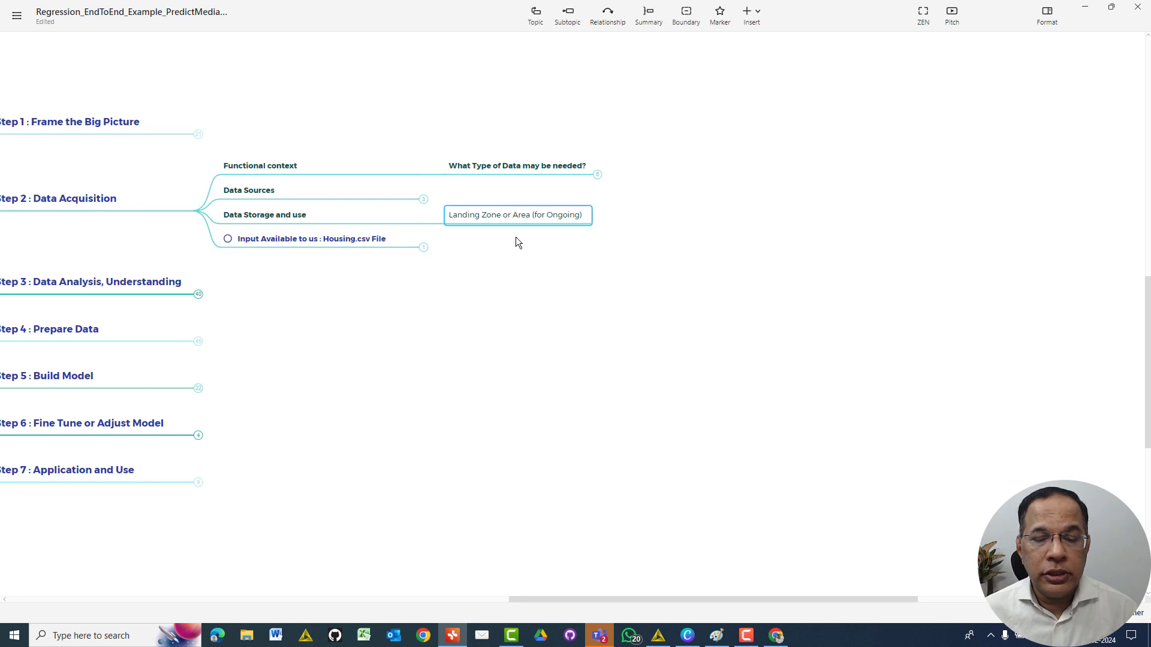
left_click(424, 224)
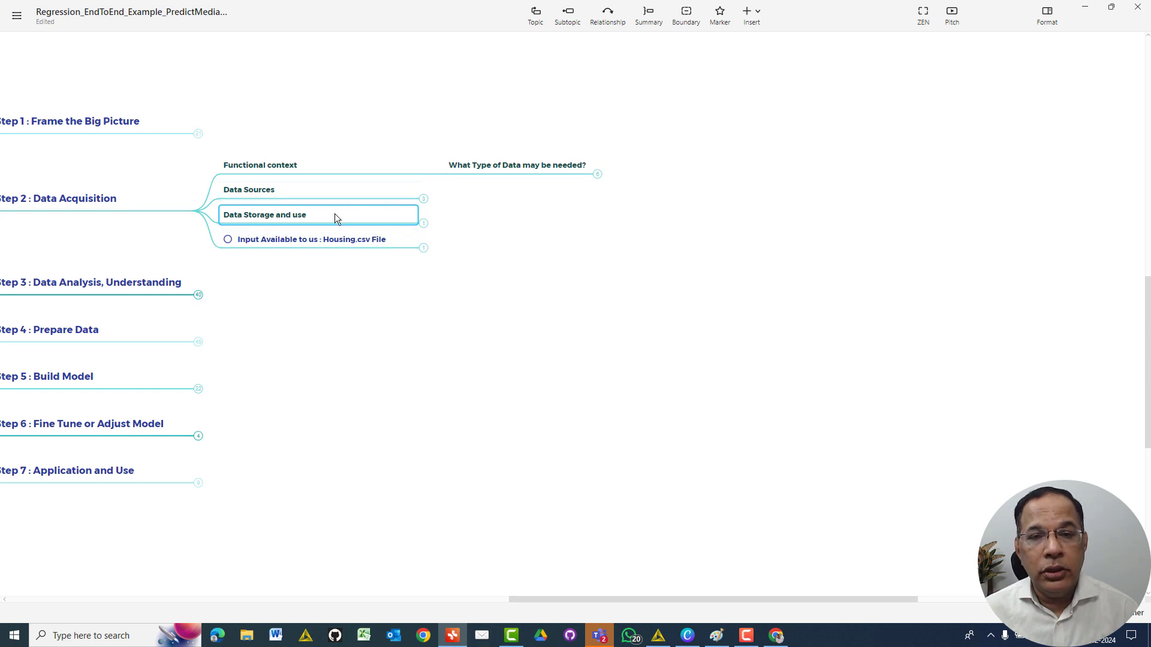
left_click(423, 249)
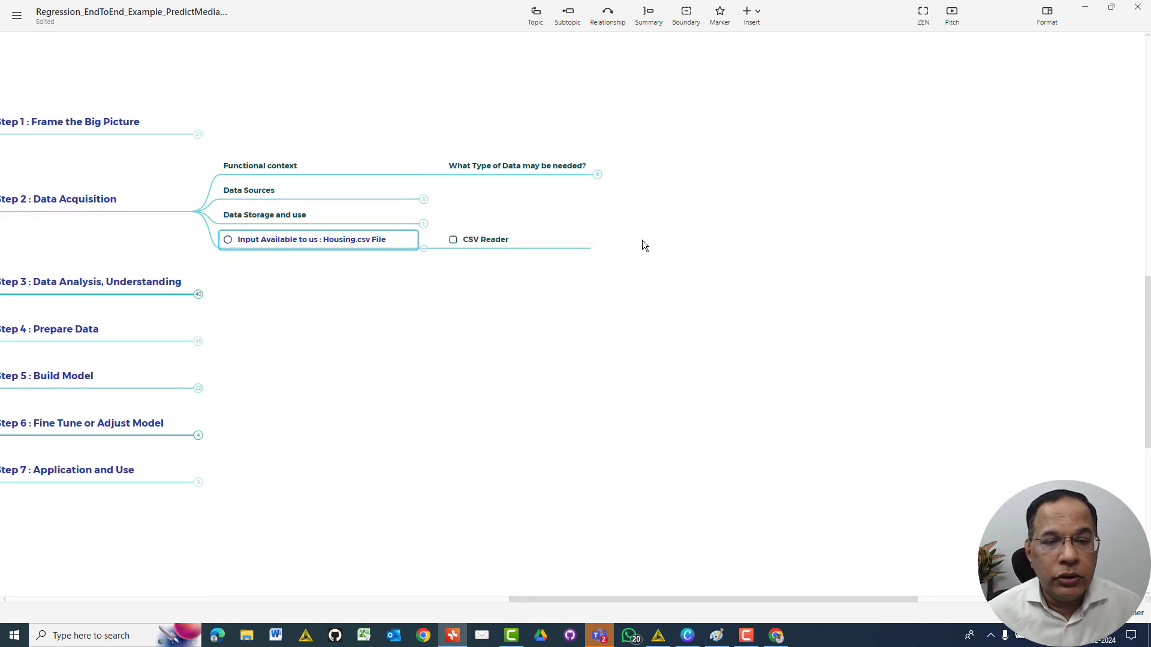
left_click(490, 240)
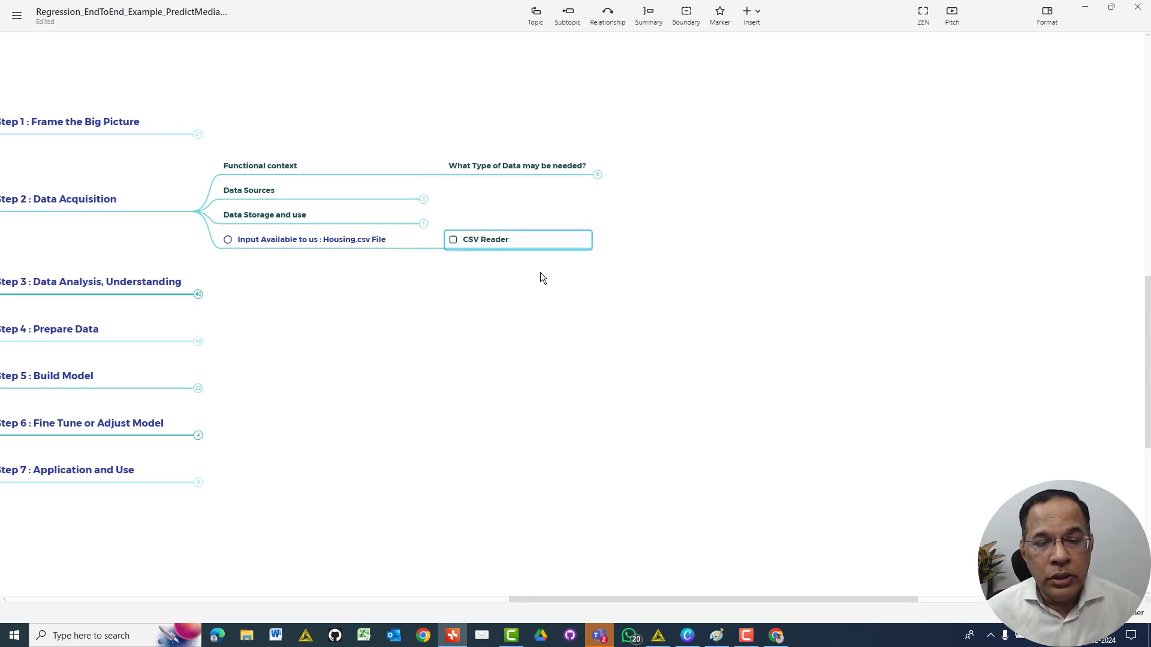
Step: Switch to the Kaggle page in Chrome and highlight the citation of the "Sparse spatial autoregressions" paper under Acknowledgements
key("alt+Tab")
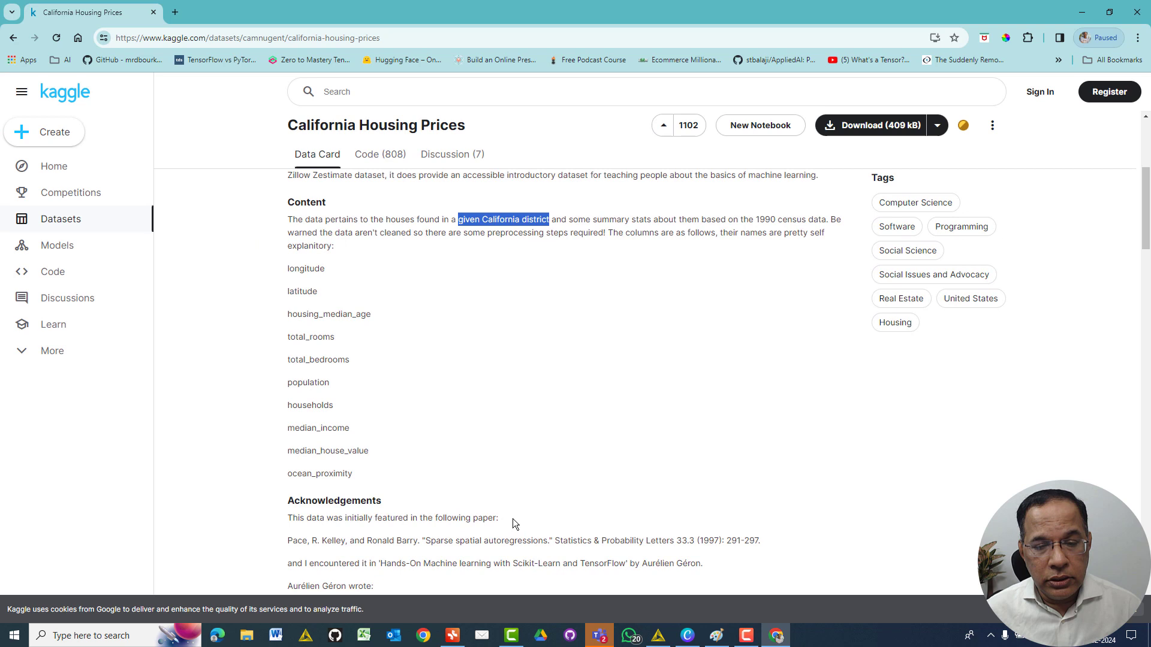
scroll(513, 519, "down", 2)
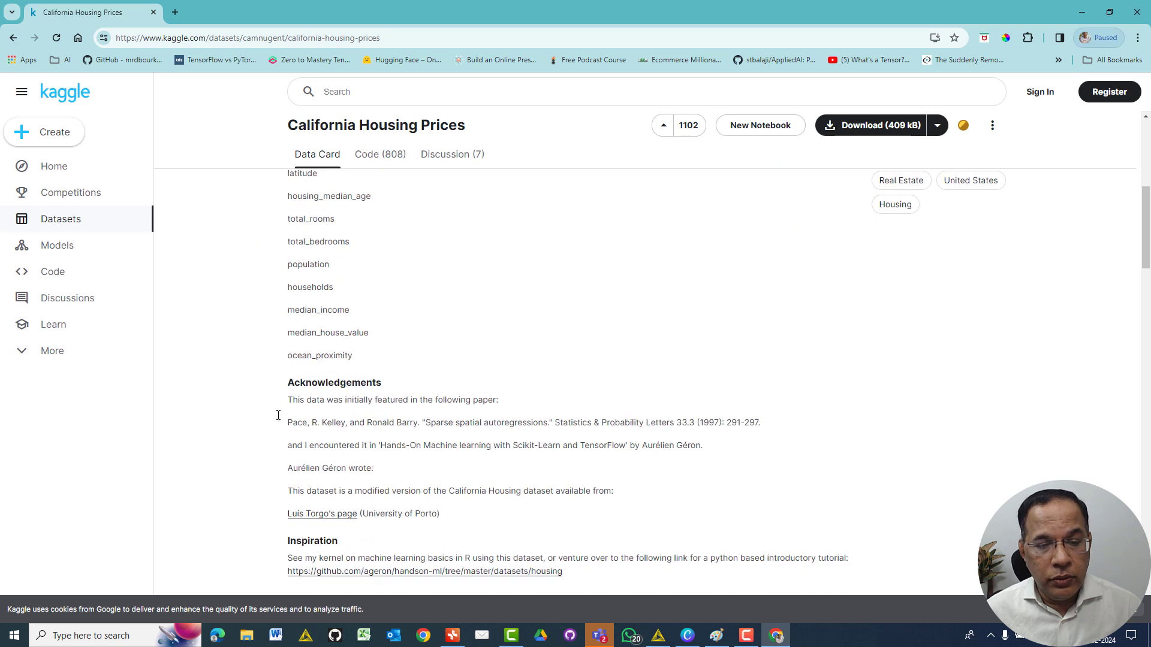
left_click_drag(286, 422, 778, 420)
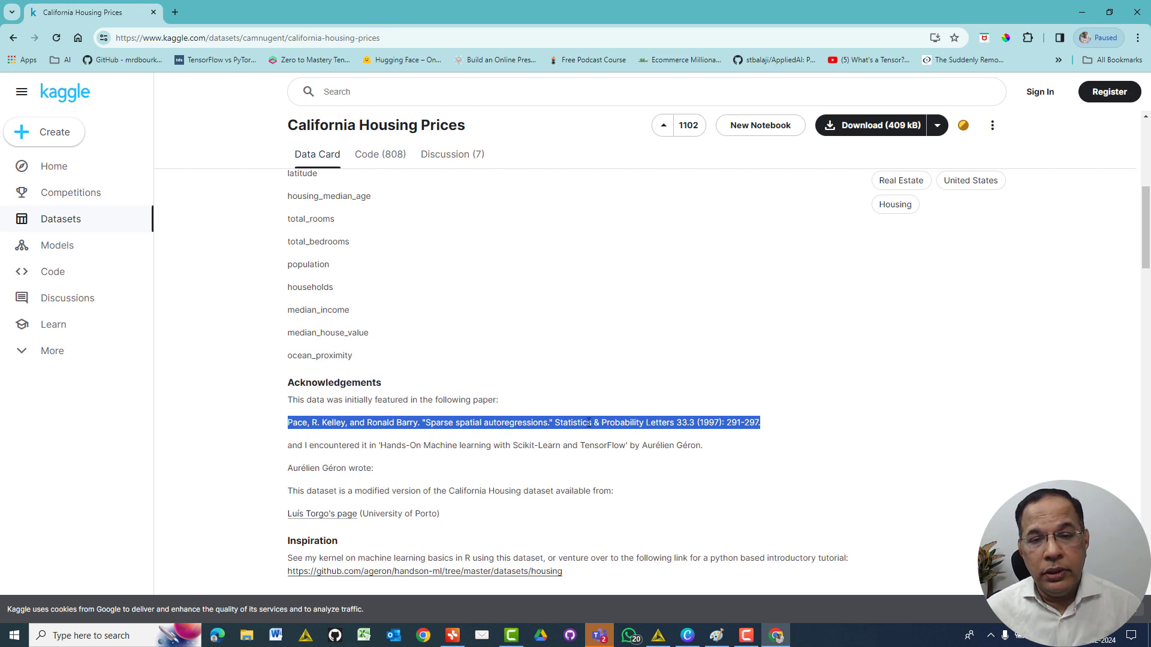
scroll(552, 320, "up", 2)
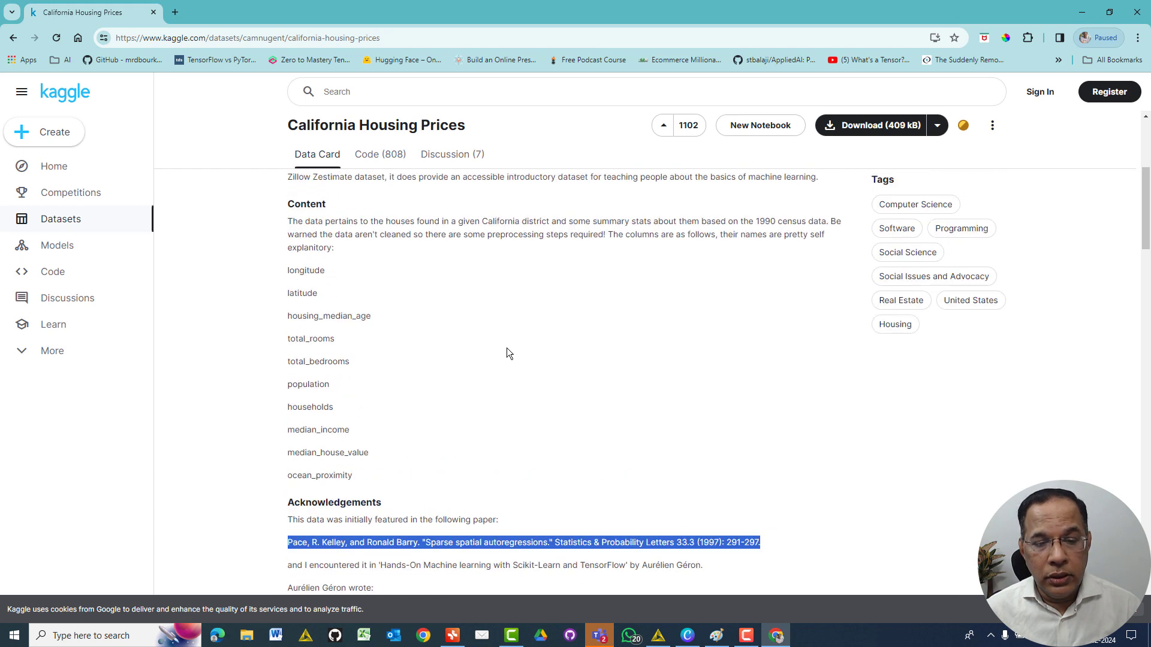
Step: Return to the Xmind mind map, collapse Step 2 : Data Acquisition, and switch to the house-price regression workflow in KNIME Analytics Platform
key("alt+Tab")
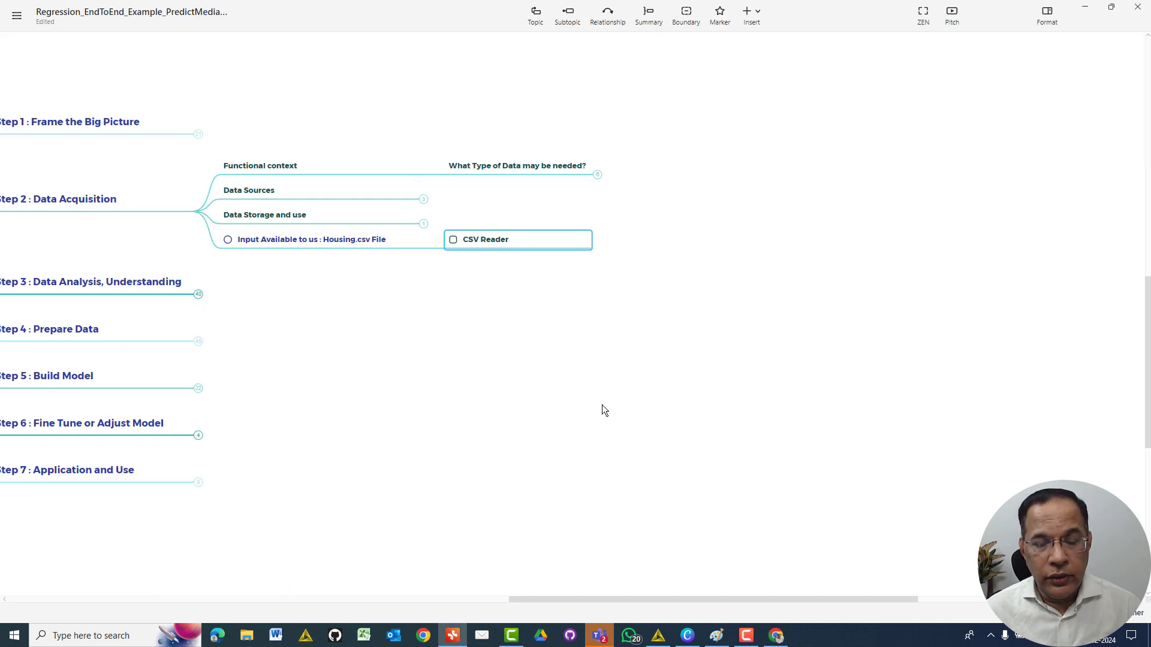
left_click(198, 212)
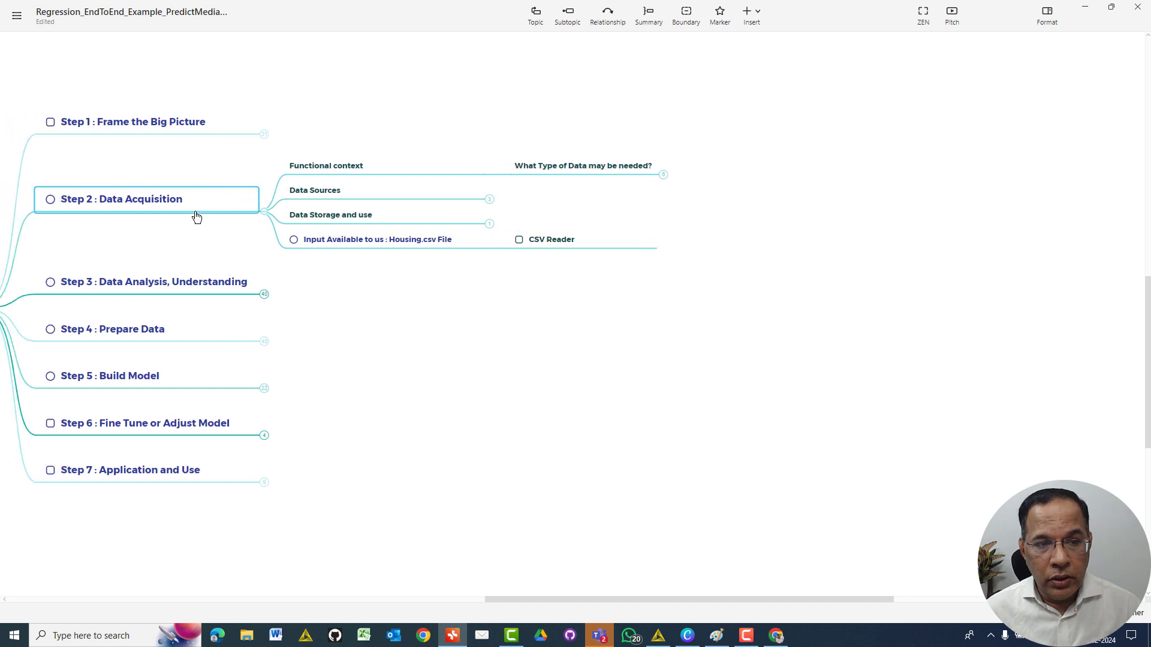
left_click_drag(544, 602, 484, 602)
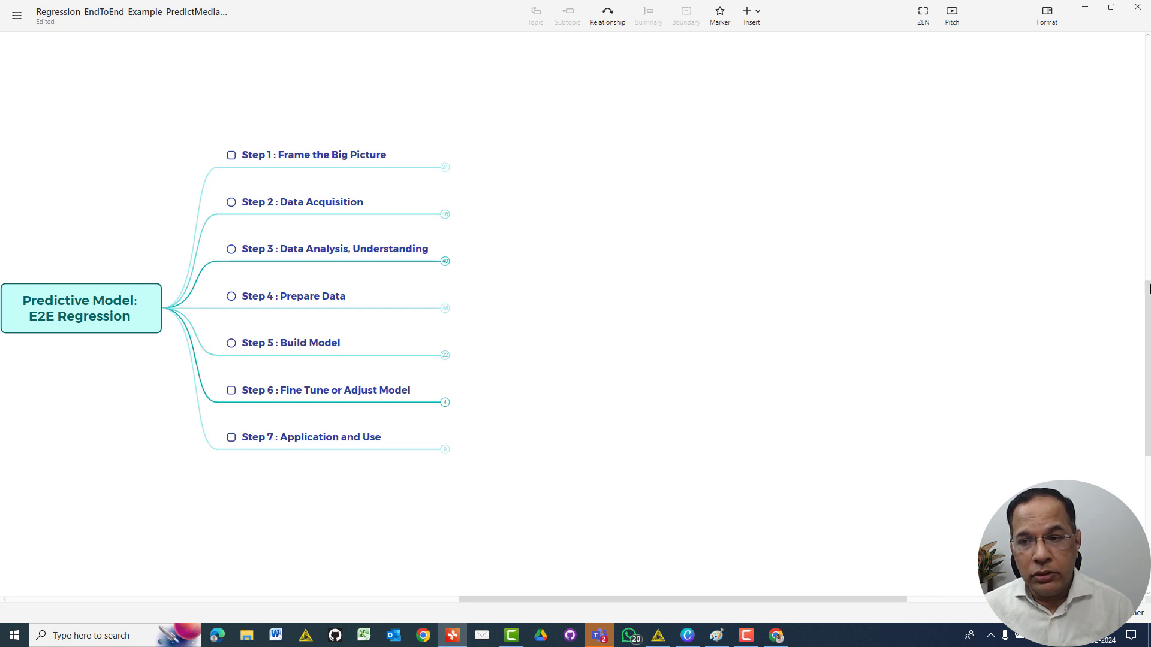
scroll(1149, 288, "down", 2)
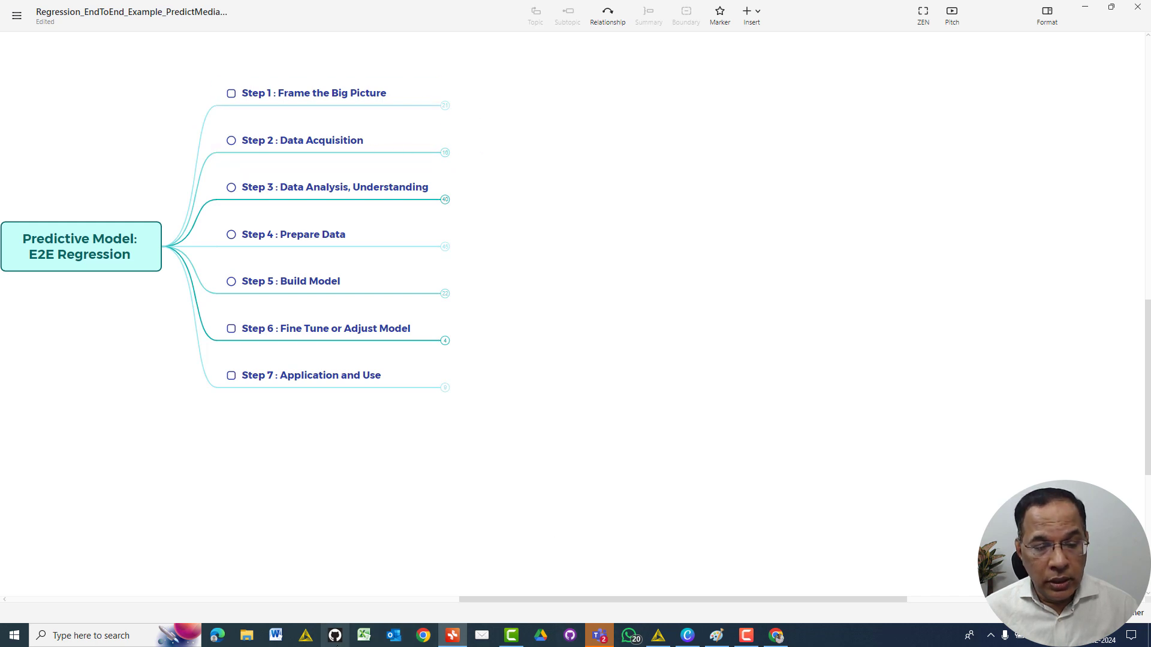
left_click(658, 643)
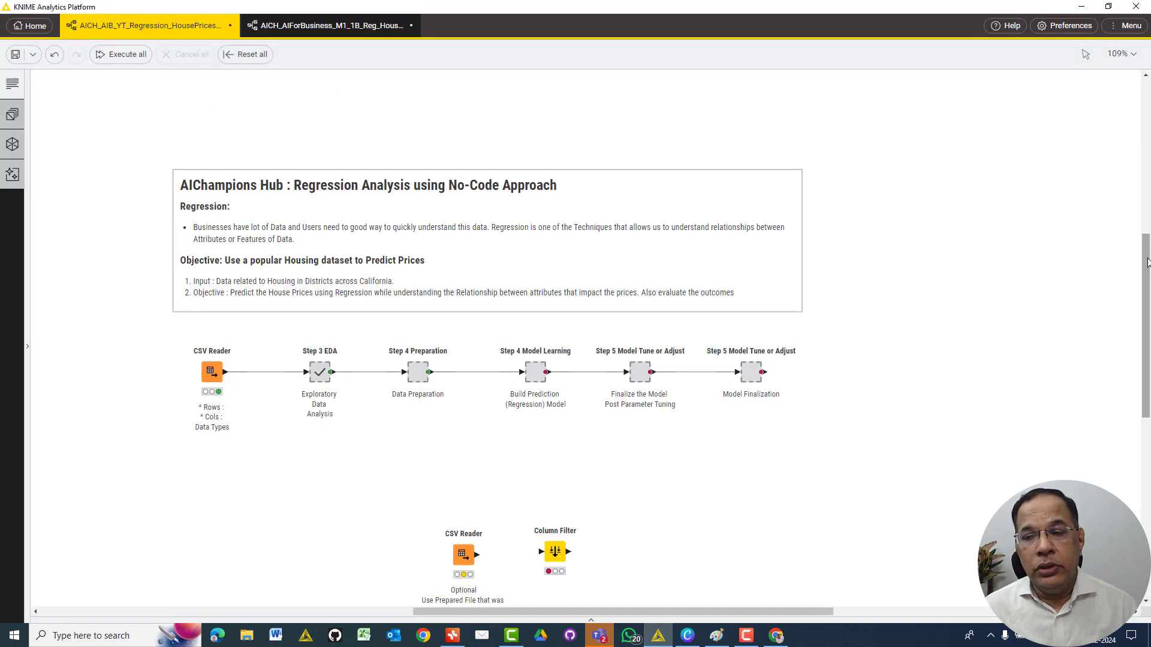
scroll(1147, 259, "down", 1)
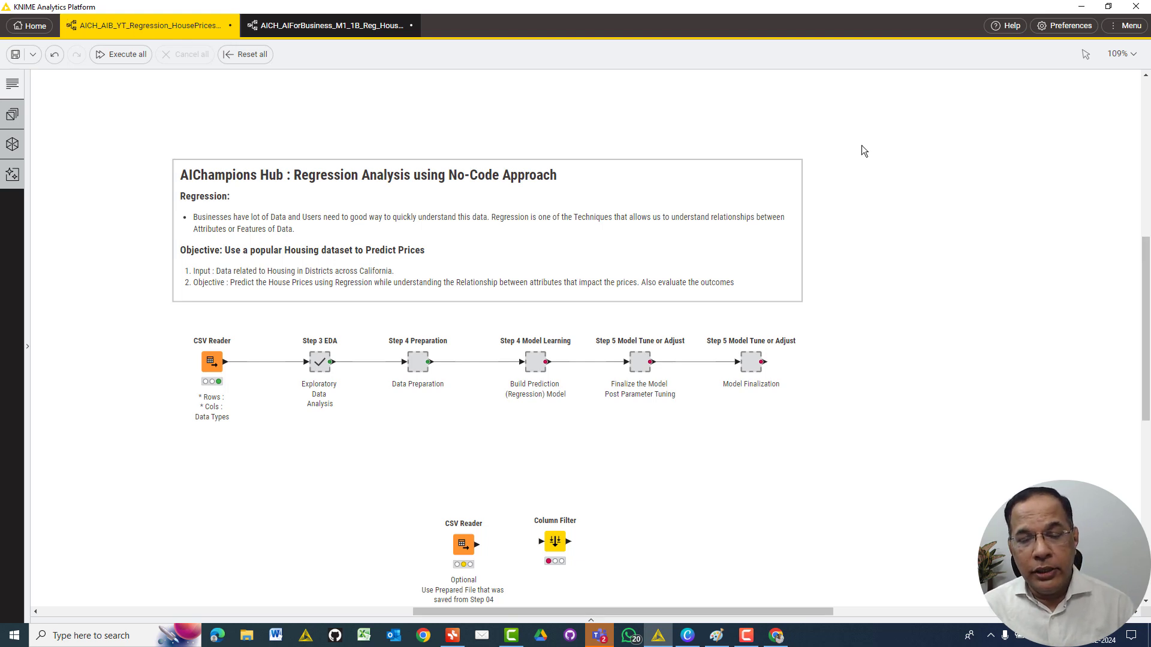
Step: Switch to Chrome, open knime.com in a new tab, and accept the site's cookie settings
left_click(776, 635)
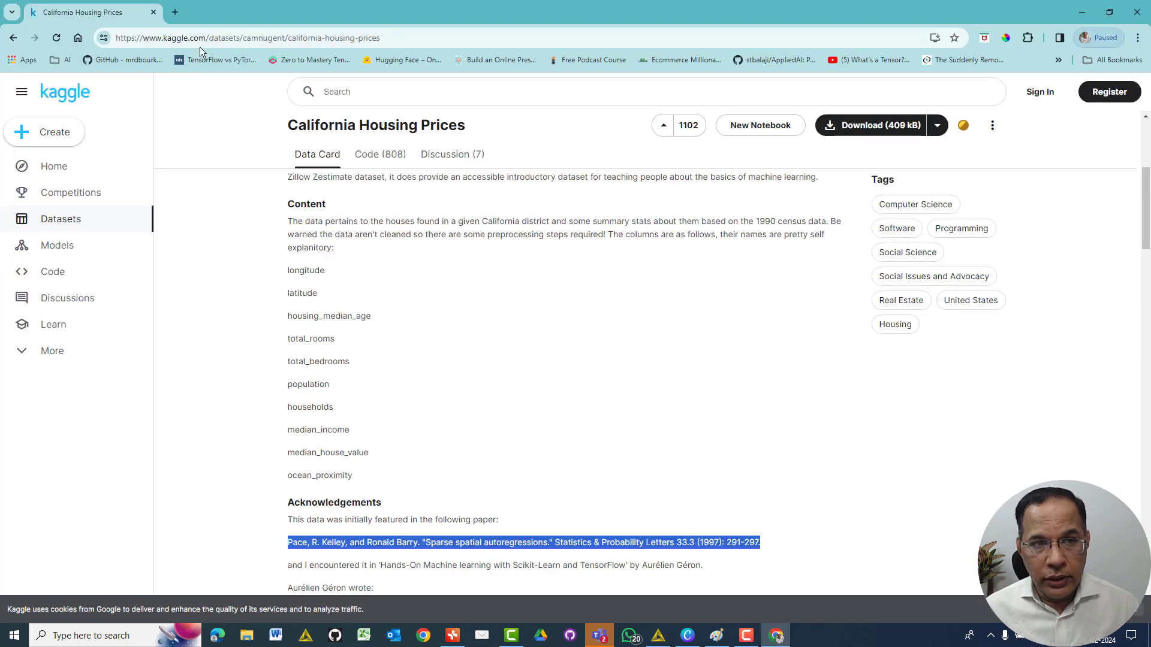
left_click(179, 16)
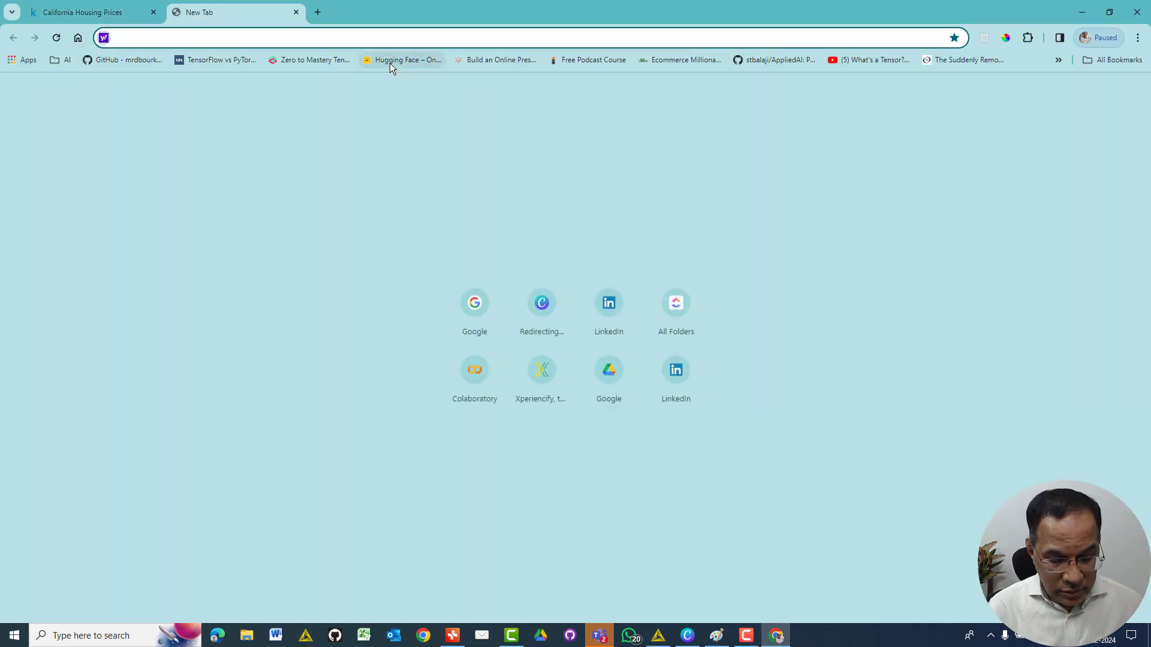
type("KNIME")
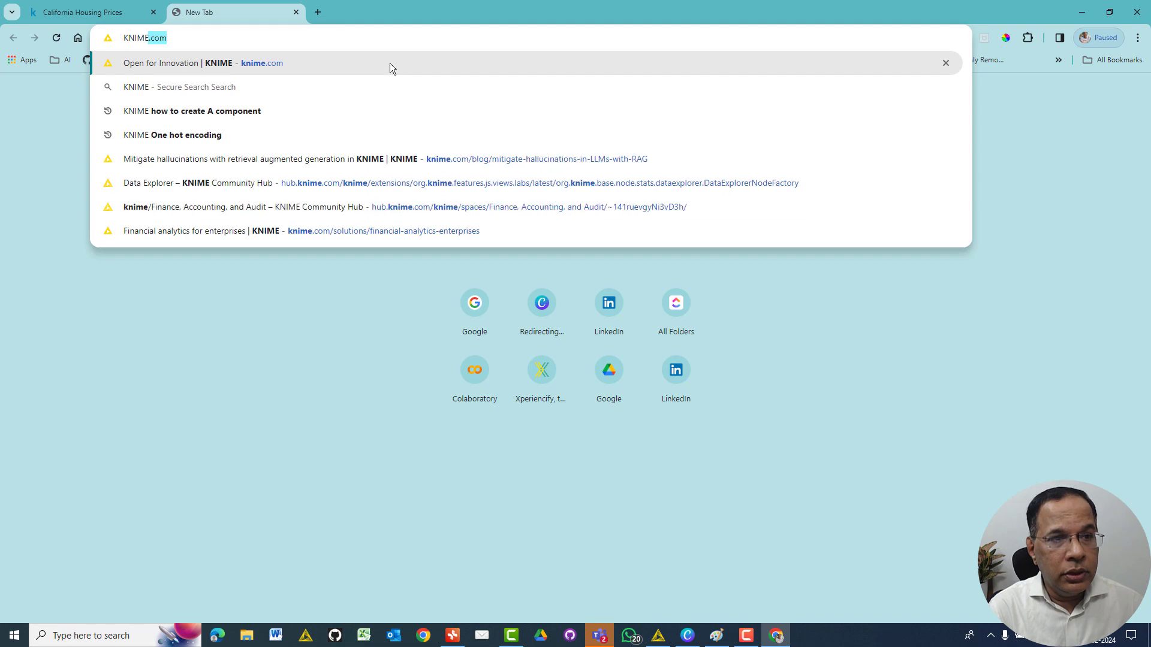
key("Return")
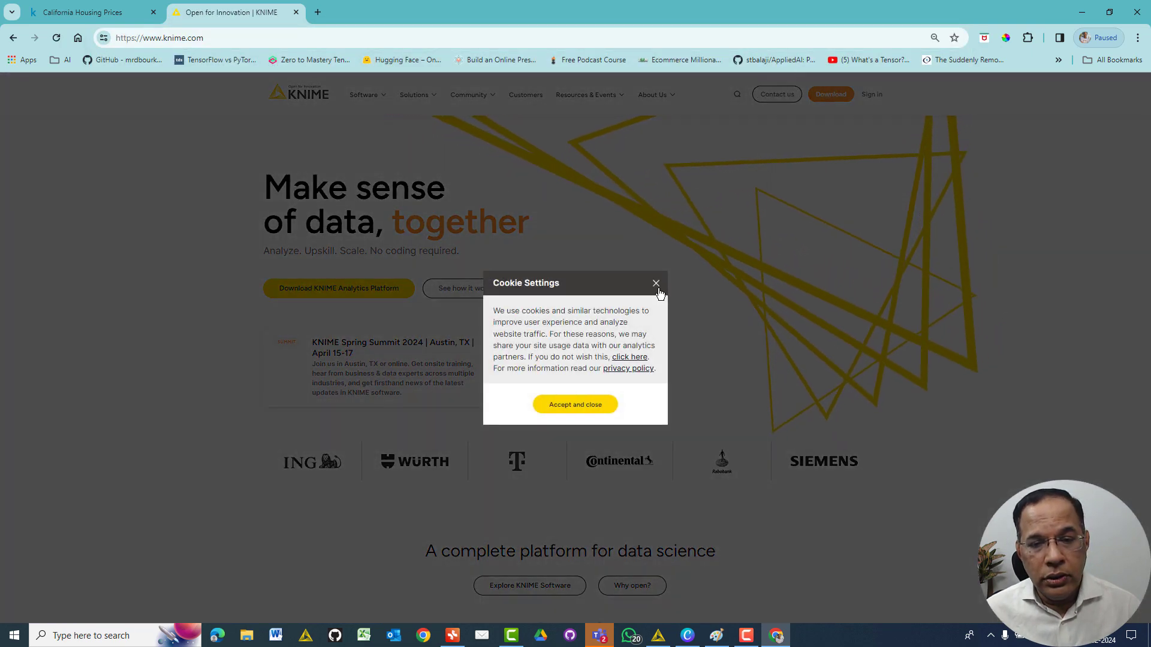
left_click(596, 412)
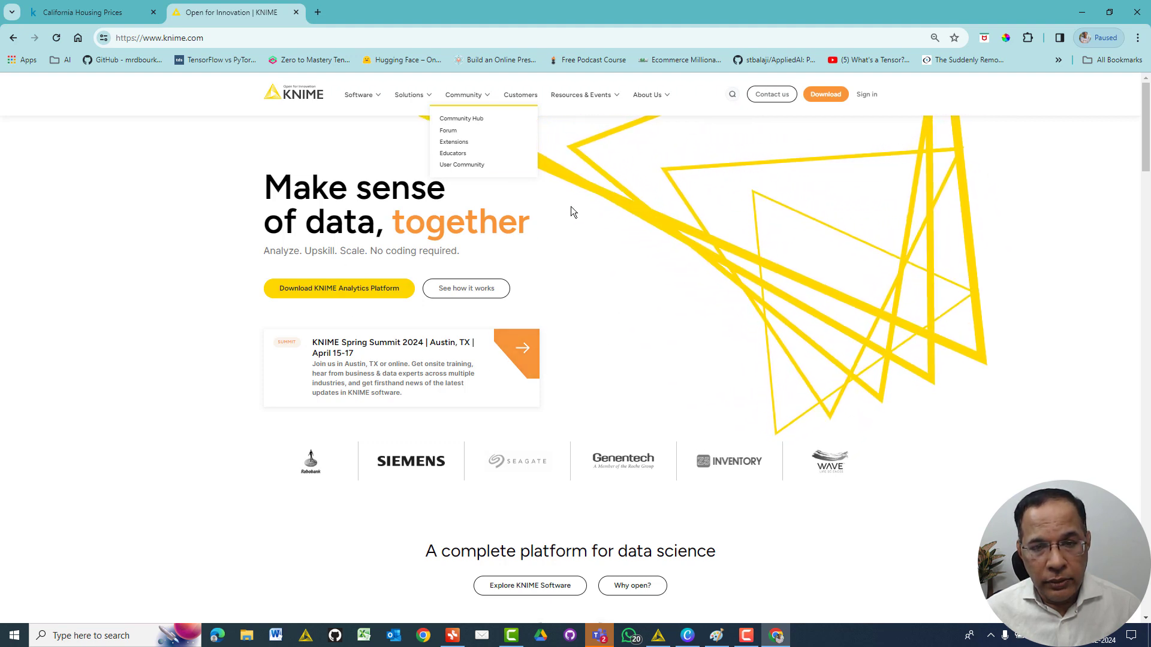
Step: Switch back to KNIME Analytics Platform, review the workflow from CSV Reader to Model Finalization, and expand the workflow's description pane
key("alt+Tab")
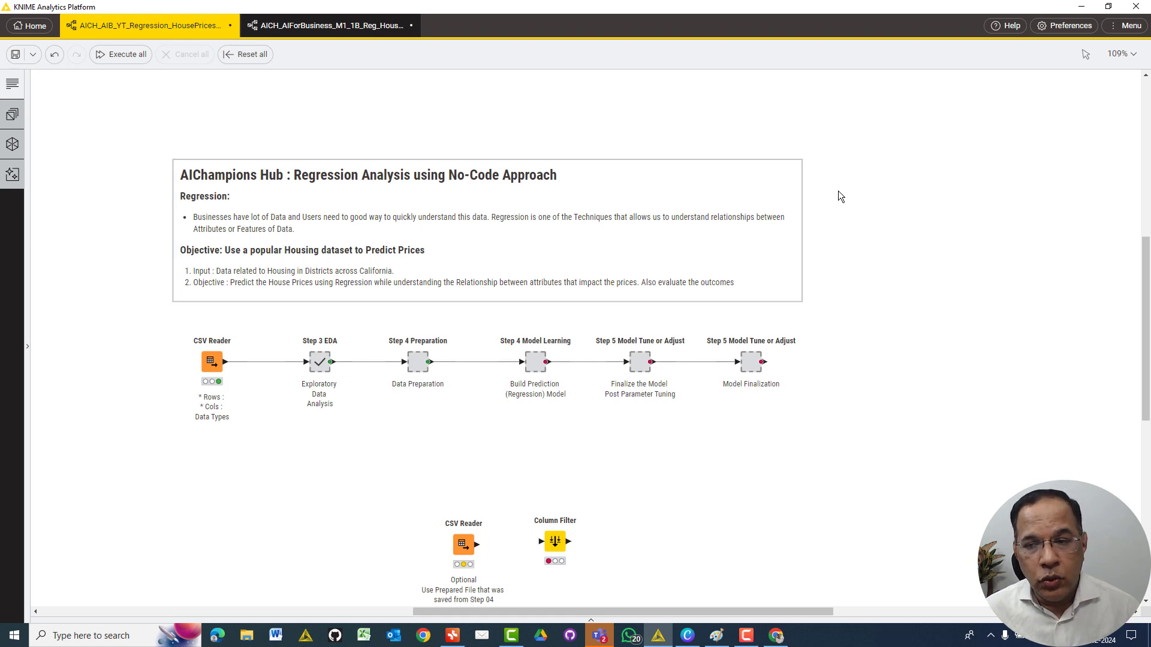
left_click_drag(1142, 274, 1142, 295)
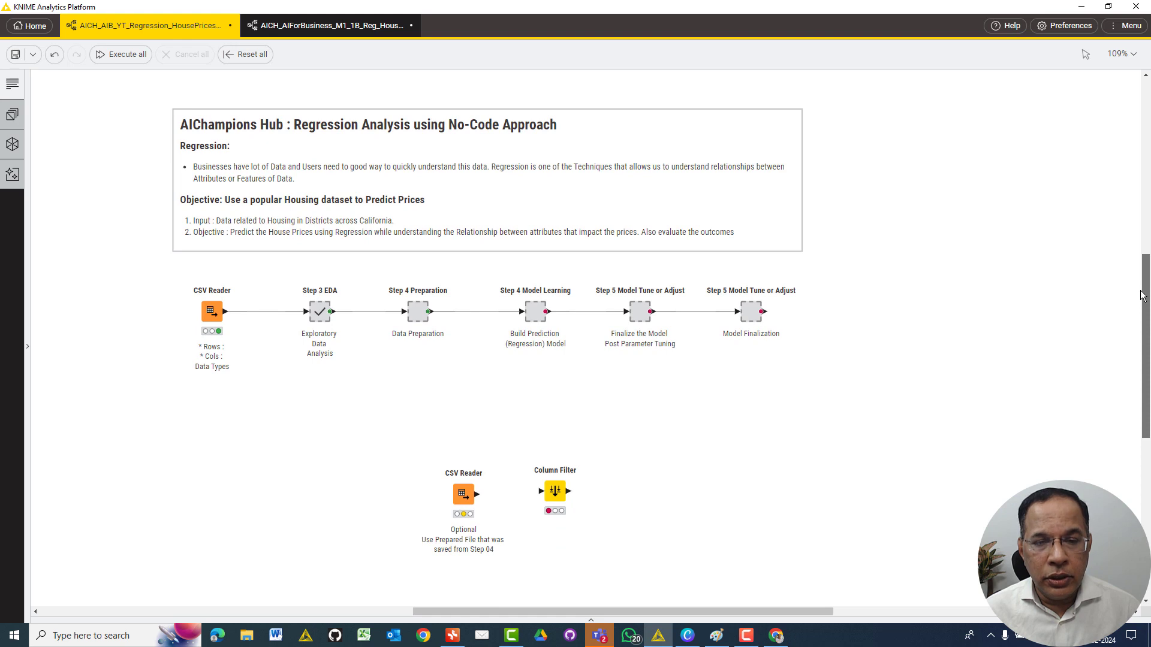
left_click_drag(1142, 296, 1142, 298)
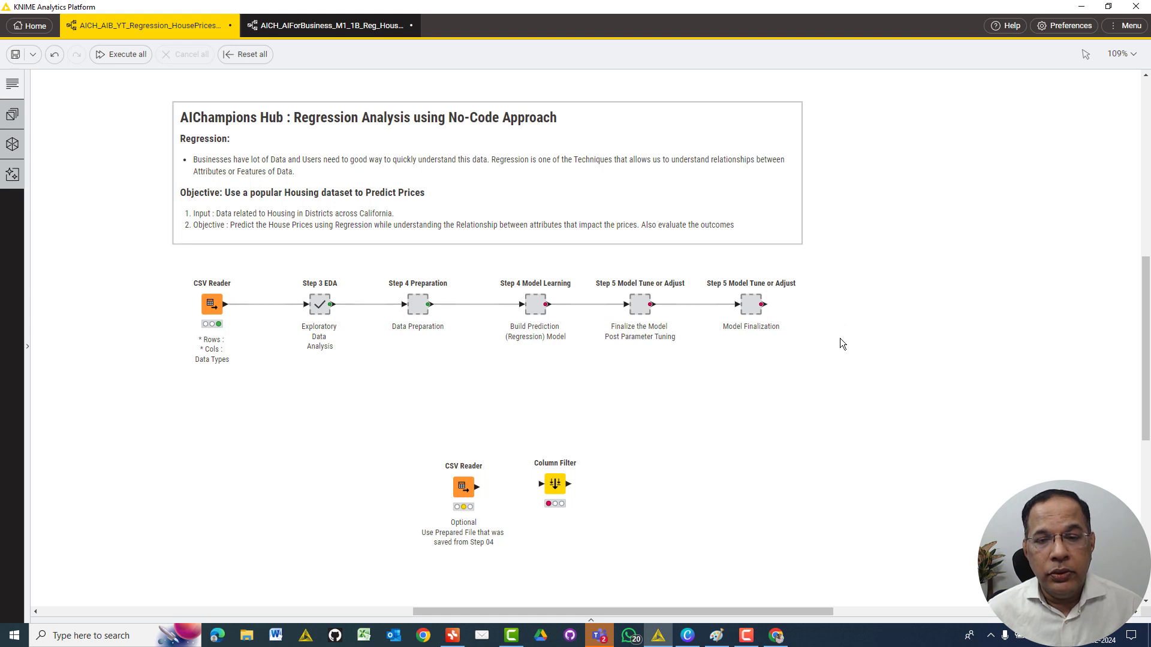
mouse_move(766, 310)
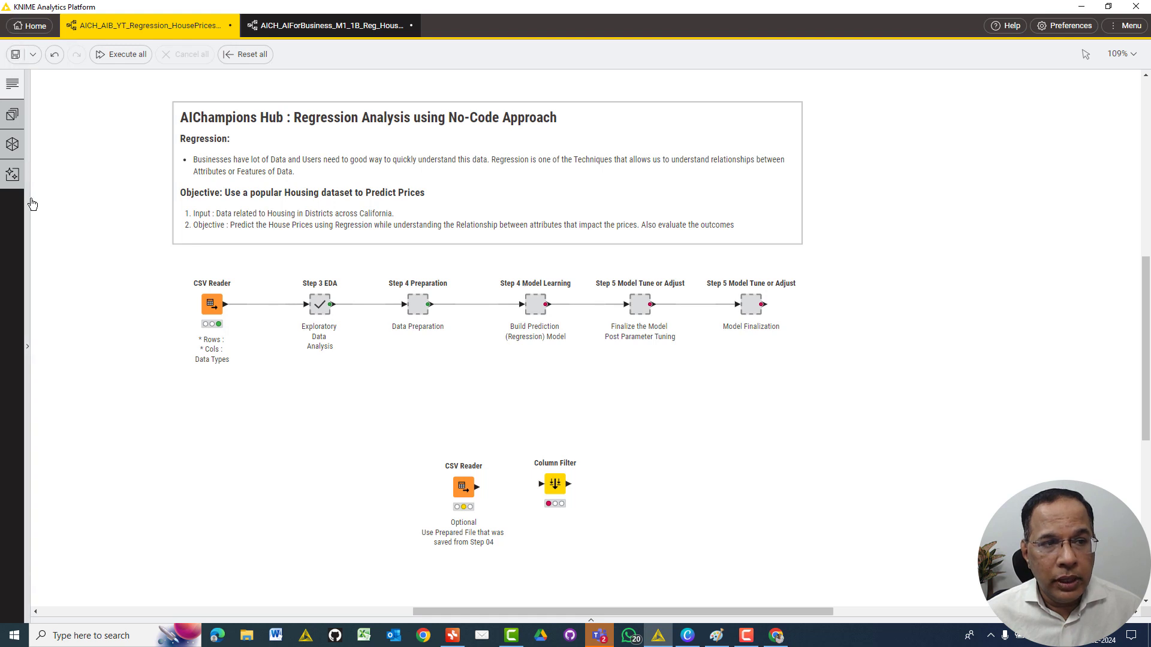
left_click(29, 238)
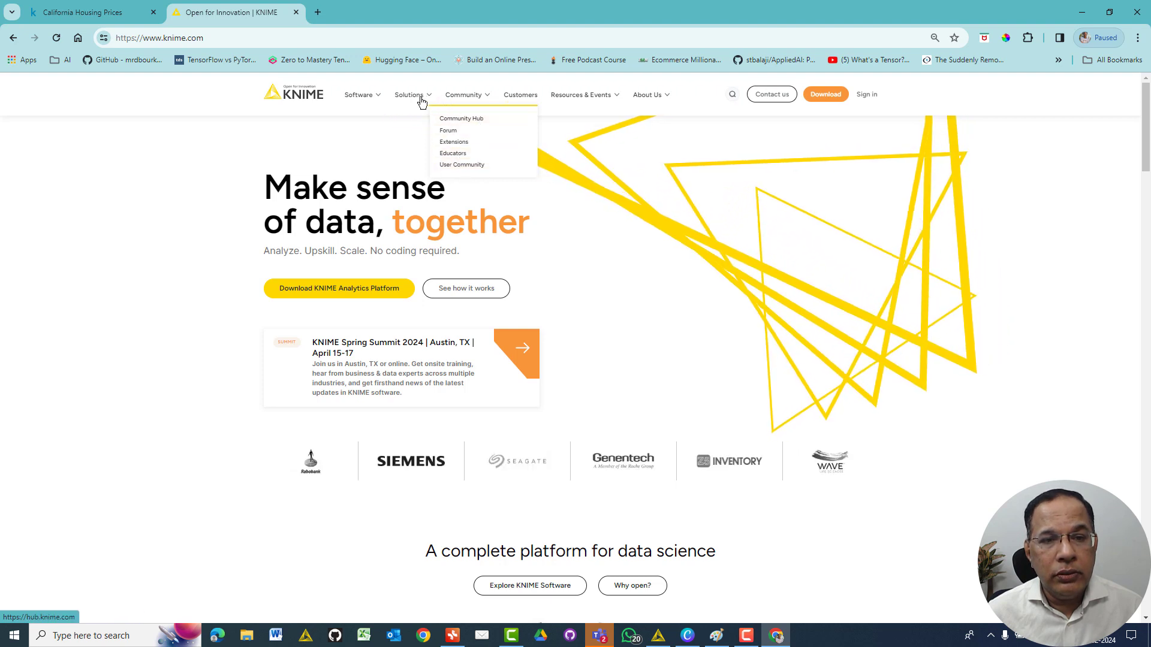
Step: Look over the Solutions, Software and Resources & Events sections of the KNIME website, then open the Blog and browse its posts
mouse_move(397, 98)
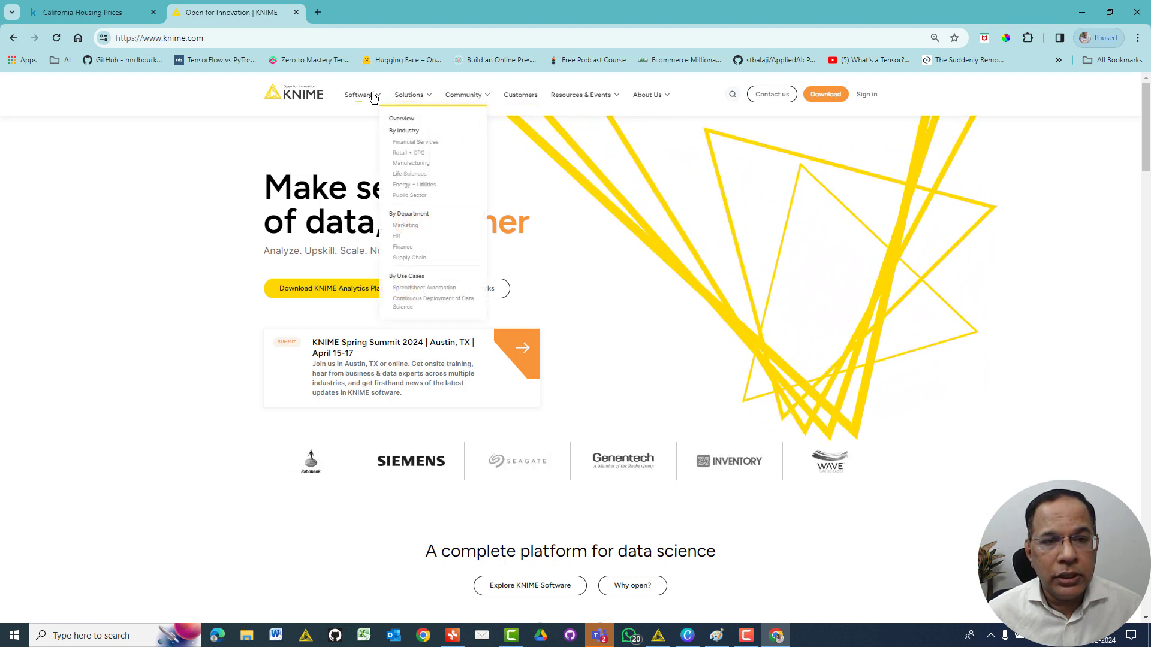
mouse_move(360, 96)
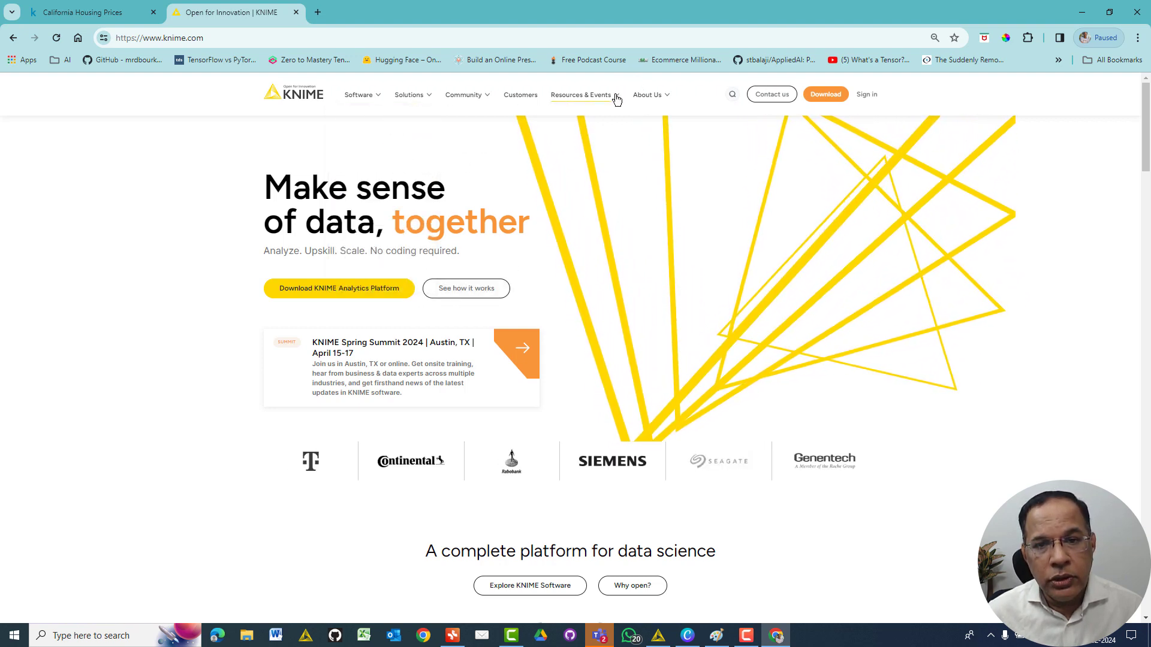
mouse_move(613, 96)
left_click(591, 142)
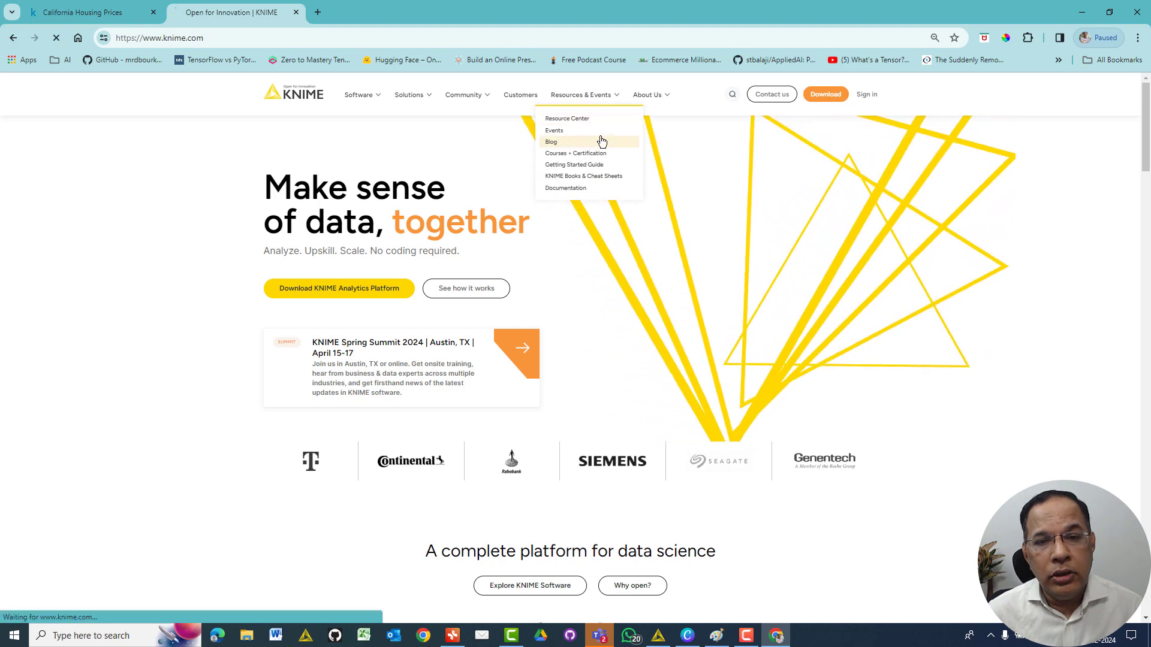
scroll(585, 271, "down", 5)
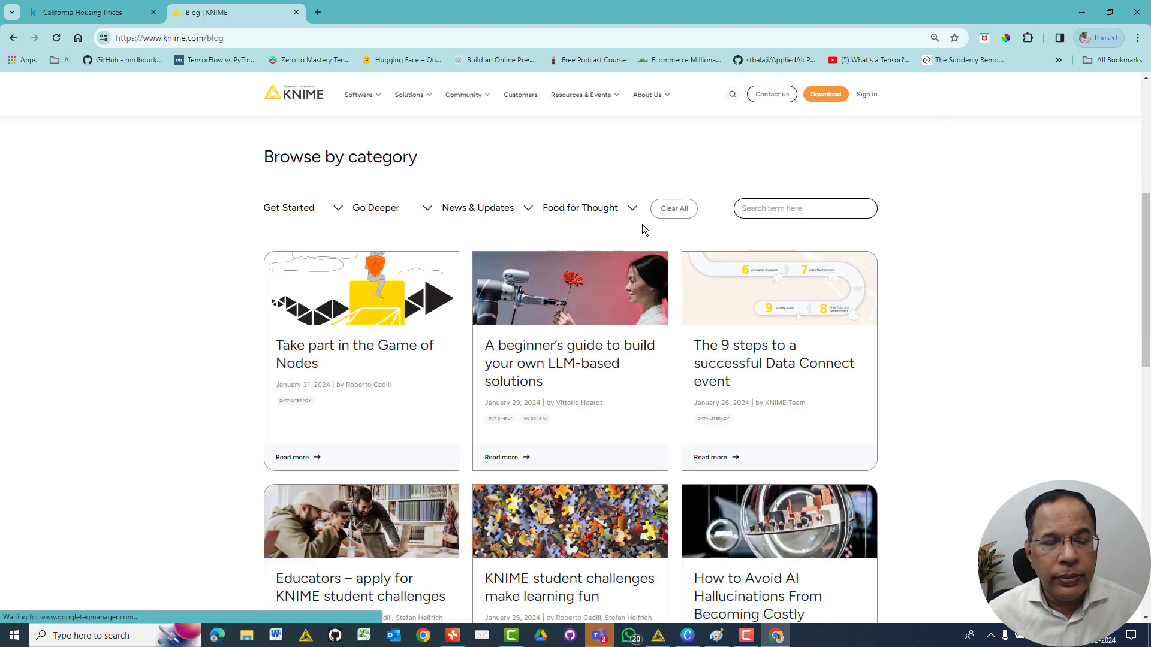
Step: Switch to KNIME Analytics Platform, open its home page, and review the application menu options and the Local space section
key("alt+Tab")
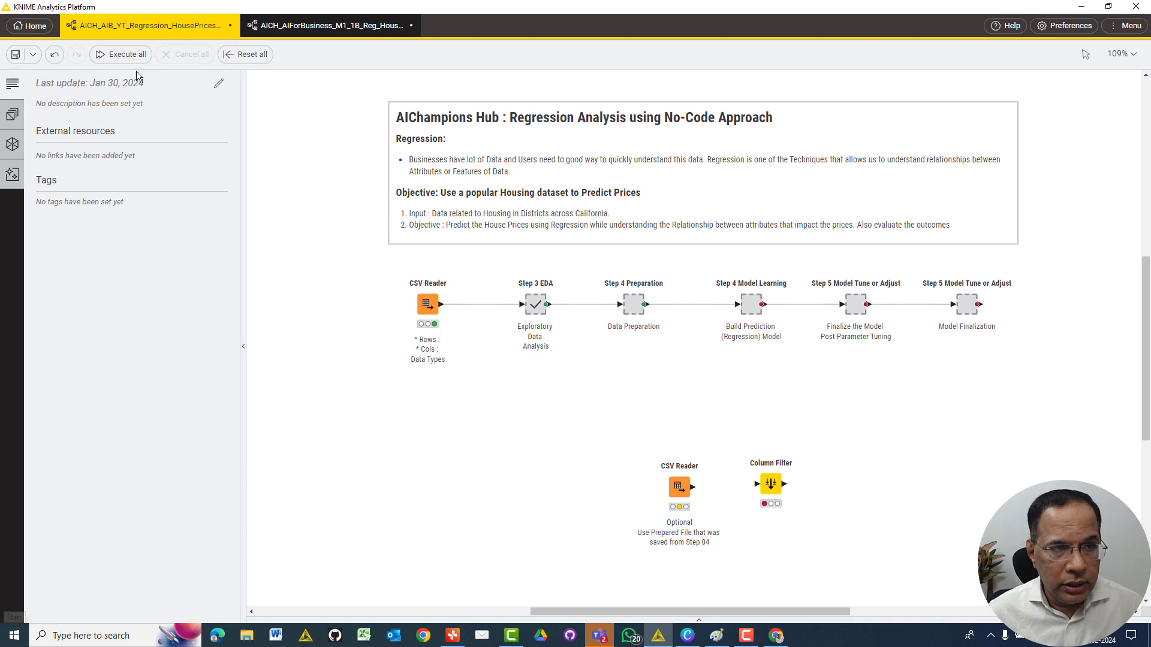
left_click(19, 27)
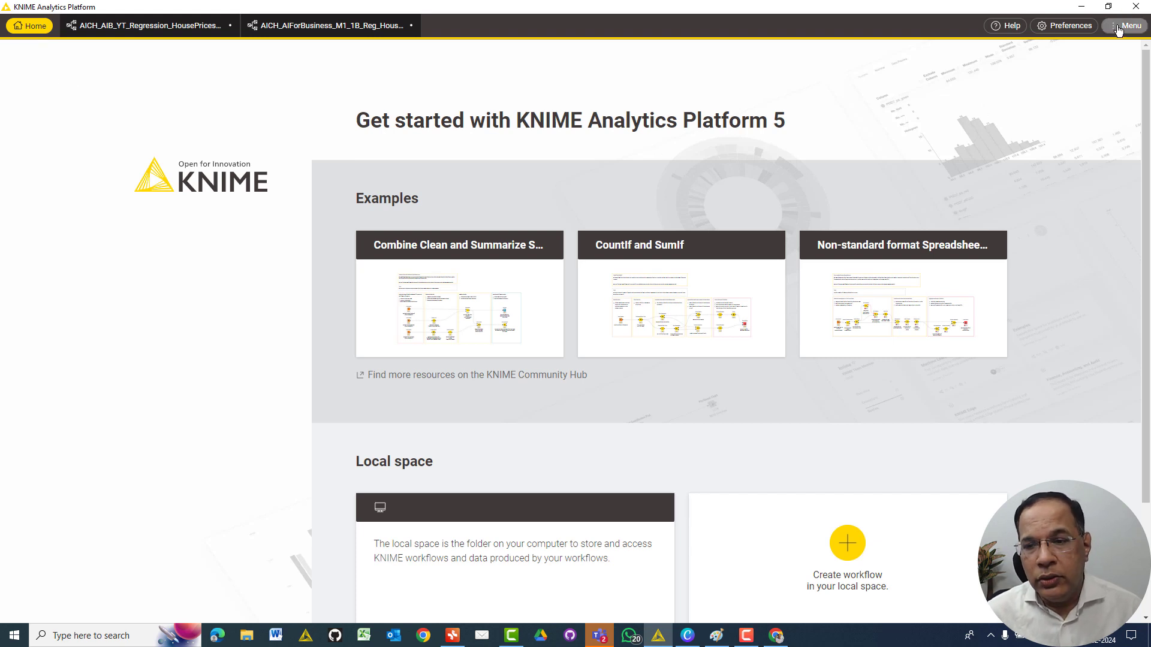
left_click(1116, 28)
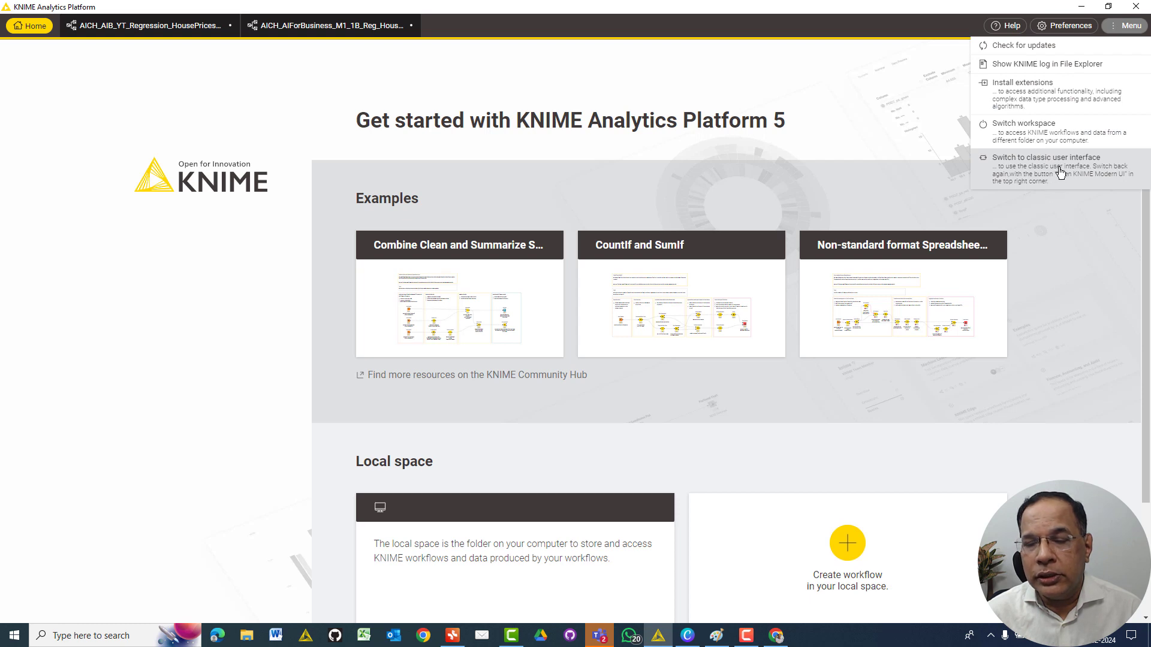
left_click(566, 72)
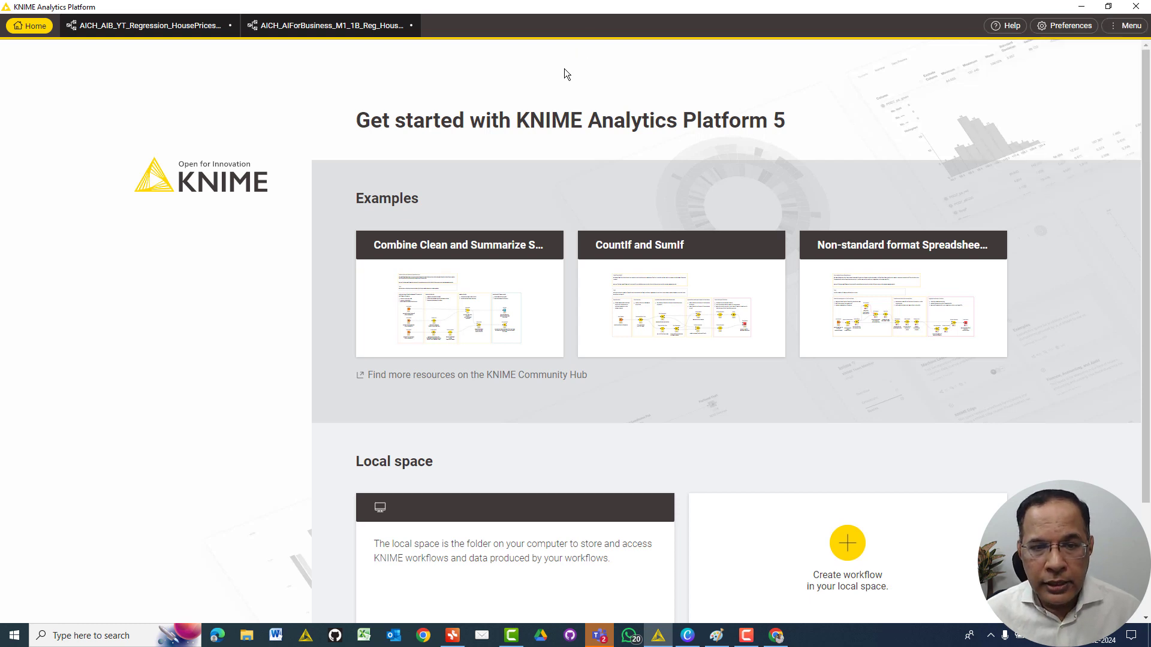
scroll(480, 199, "down", 3)
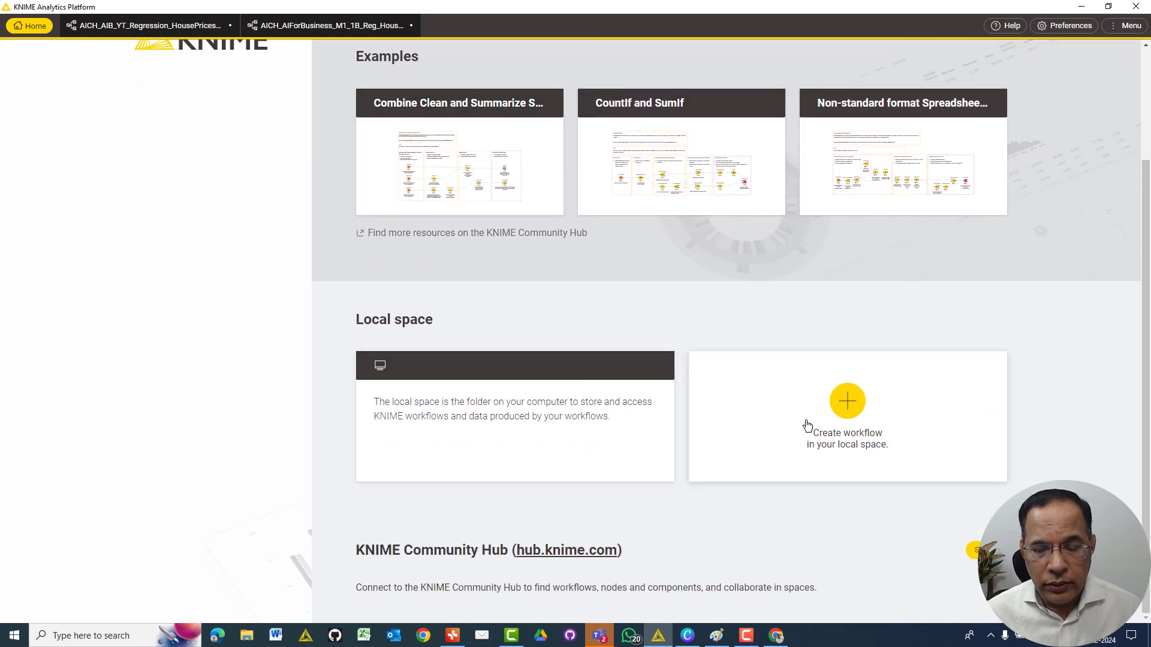
Step: Open File Explorer and browse to the workspace folder inside KNIME SOFTWARE on the Company (E:) drive
left_click(252, 630)
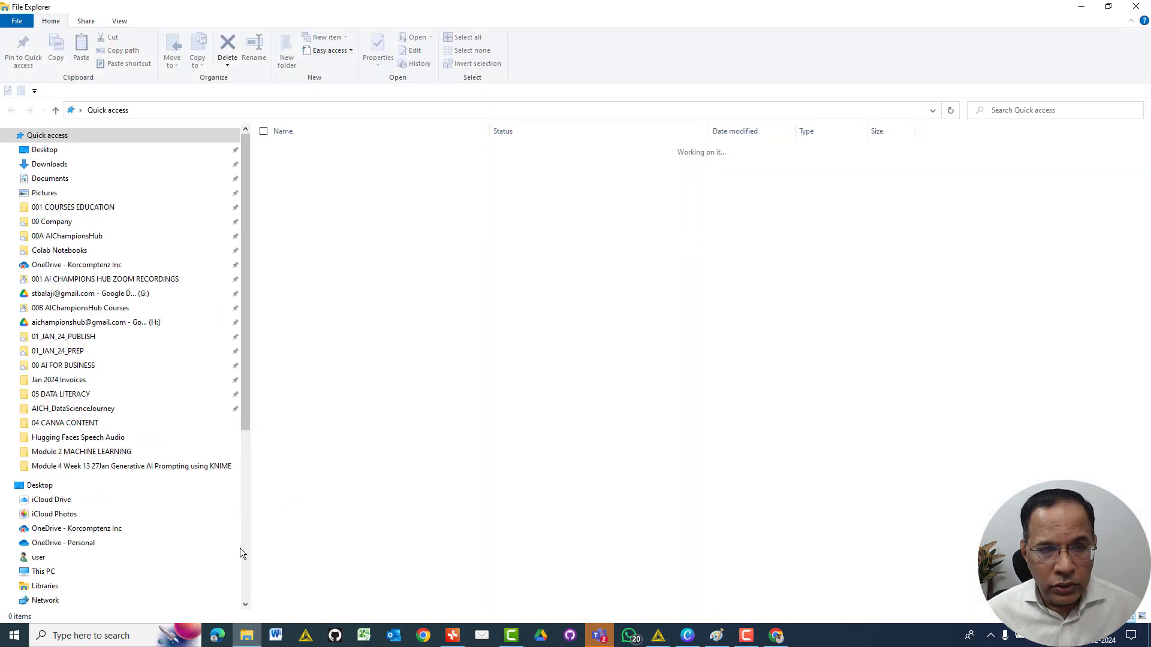
scroll(242, 492, "down", 4)
scroll(245, 498, "down", 7)
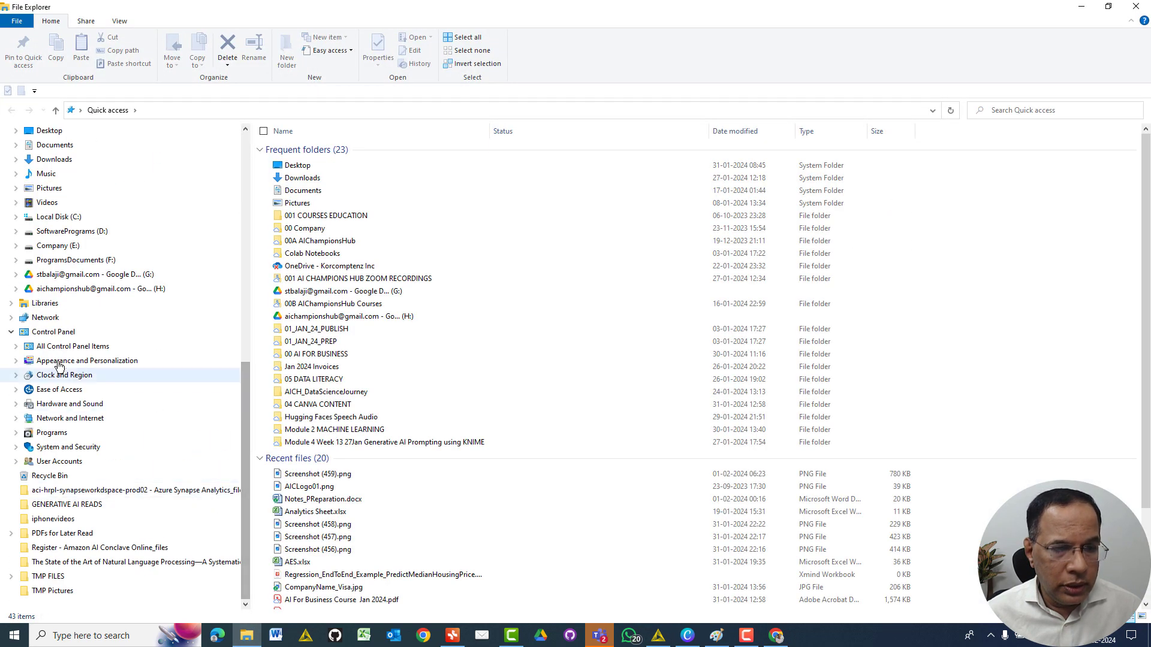
left_click(53, 251)
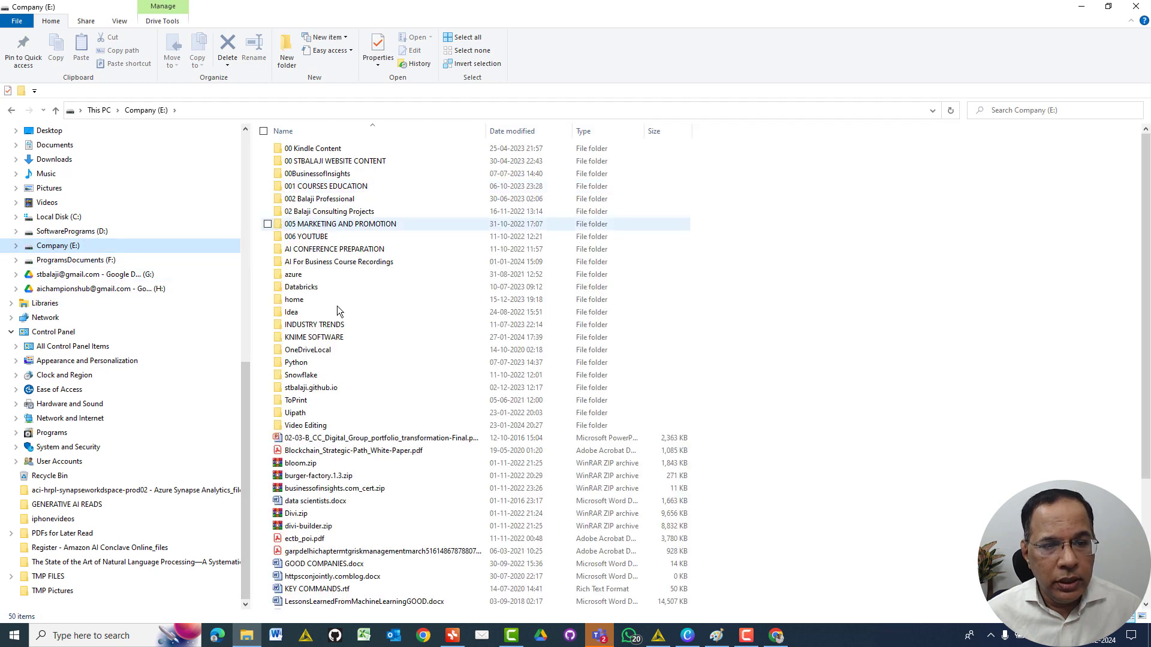
left_click(339, 339)
double_click(339, 338)
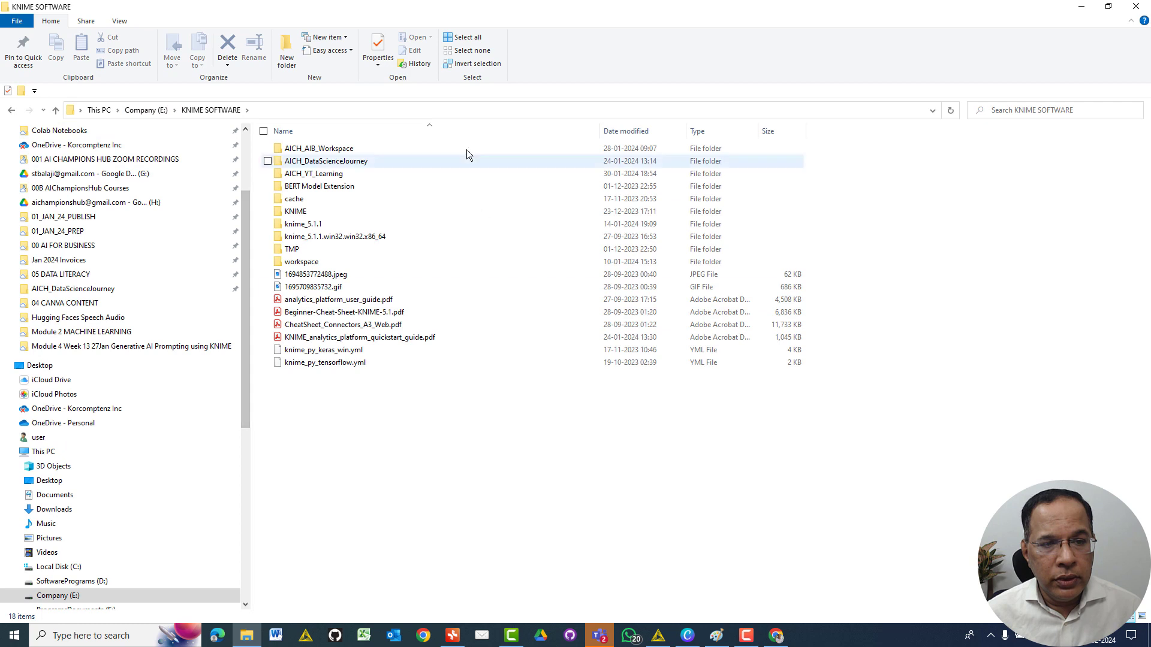
double_click(319, 267)
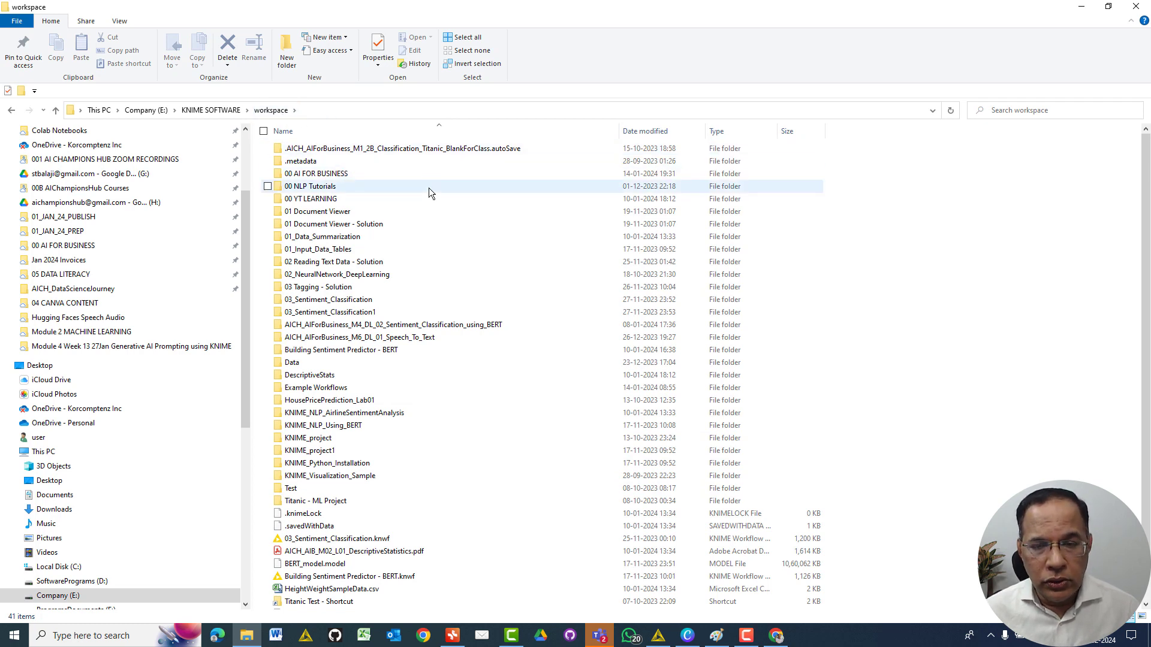
Step: Open the local space in KNIME Analytics Platform and compare it with the parent KNIME SOFTWARE folder in File Explorer
key("alt+Tab")
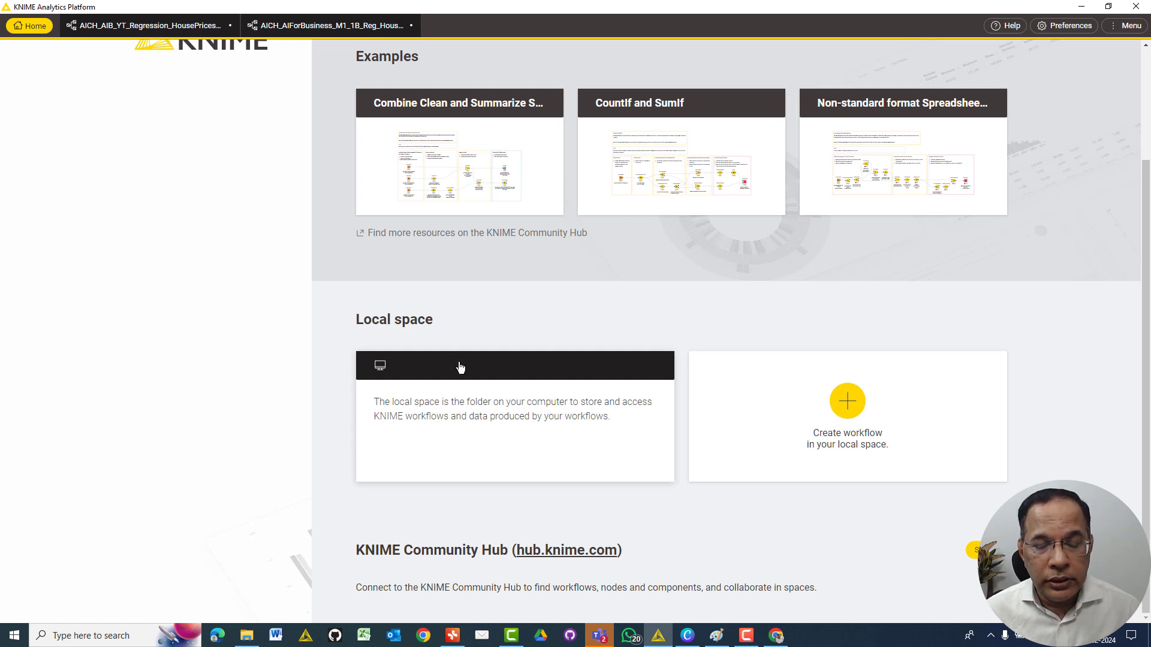
left_click(598, 423)
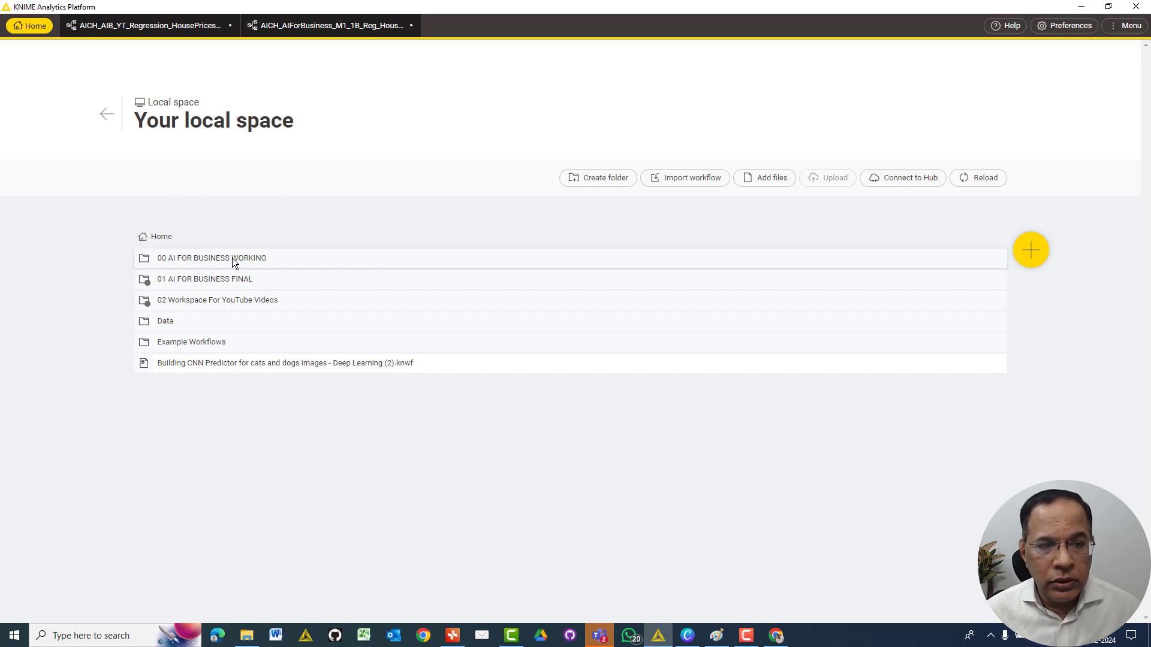
key("alt+Tab")
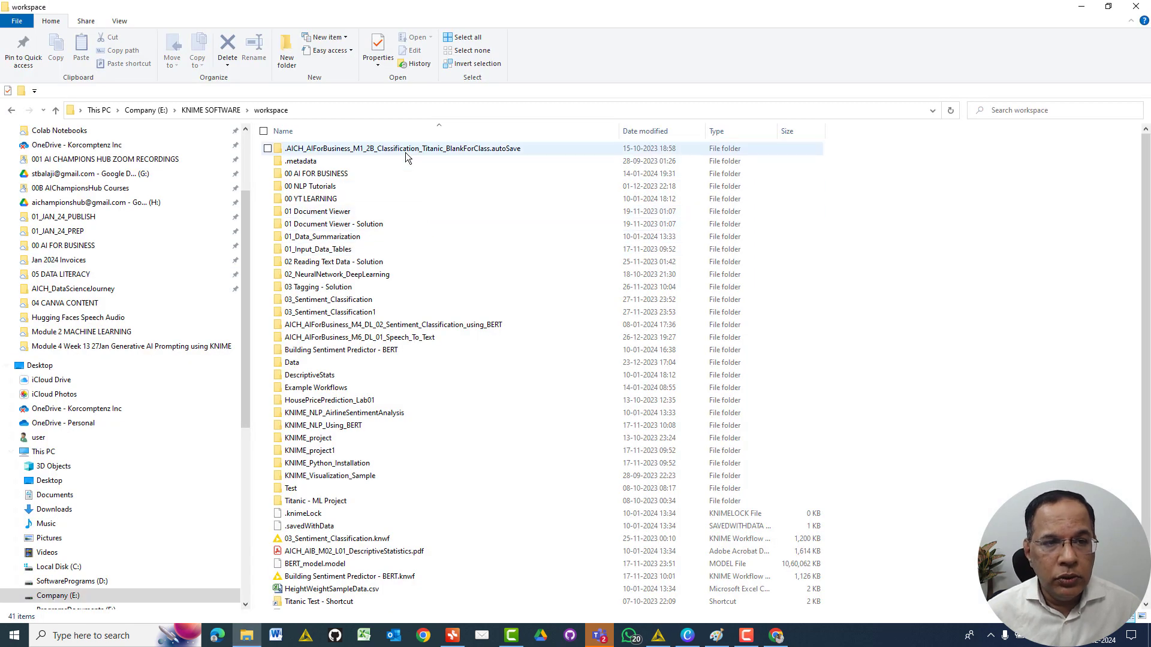
left_click(216, 111)
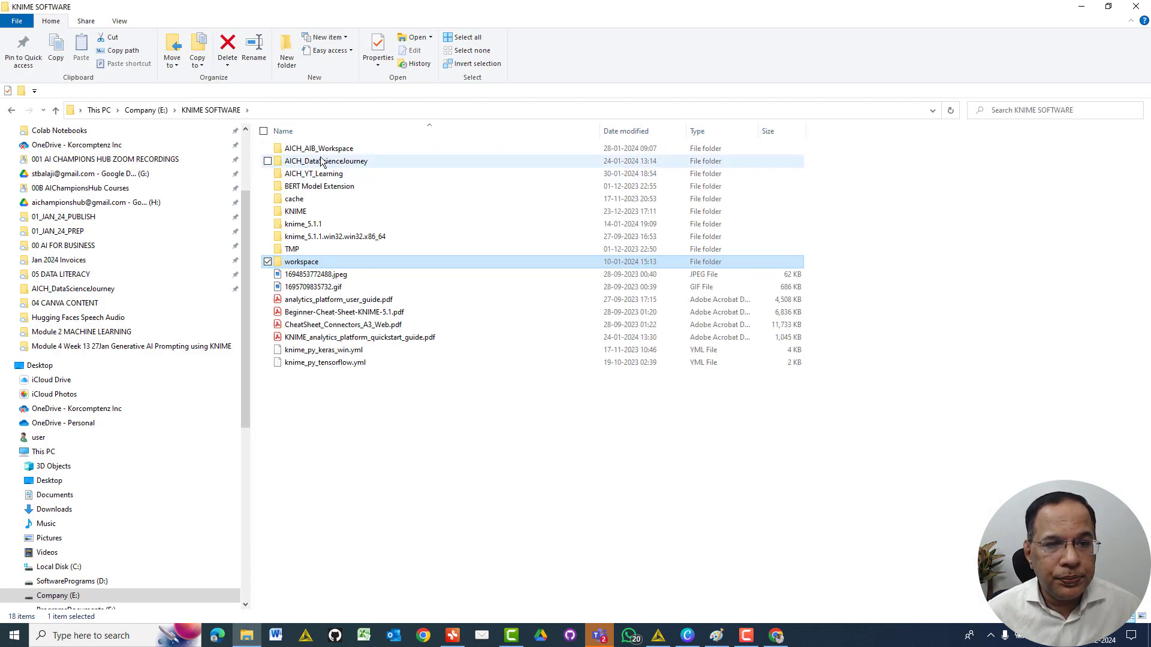
key("alt+Tab")
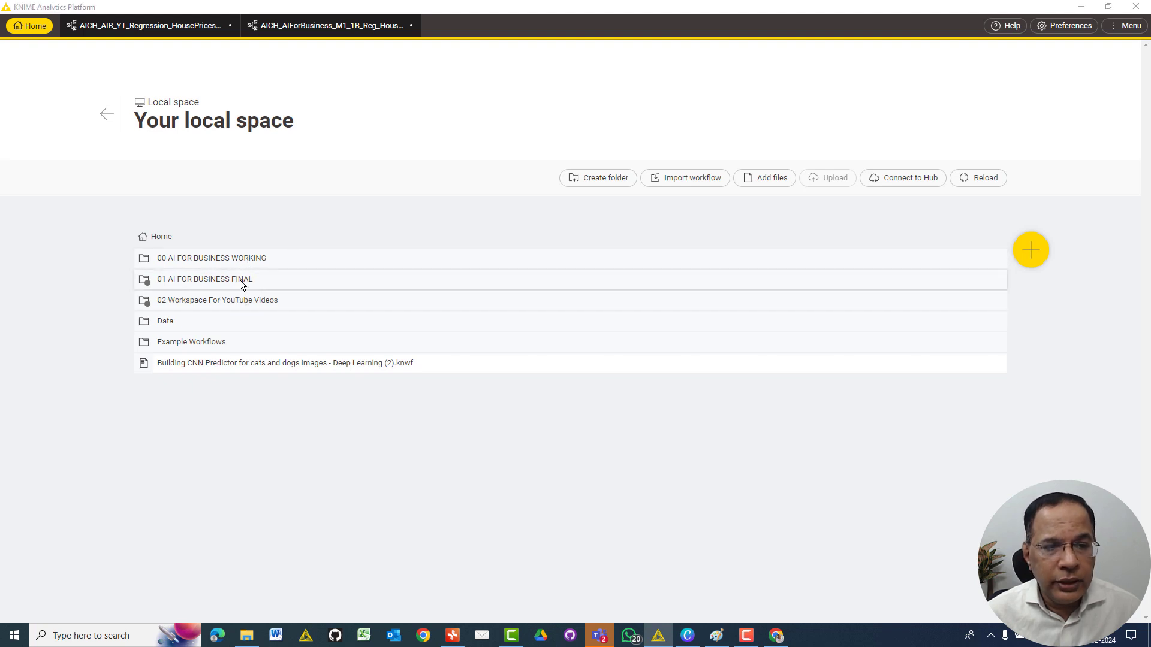
Step: Open the AICH_AIB_Workspace folder in File Explorer, widen the Name column, and compare its contents with the local space in KNIME Analytics Platform
key("alt+Tab")
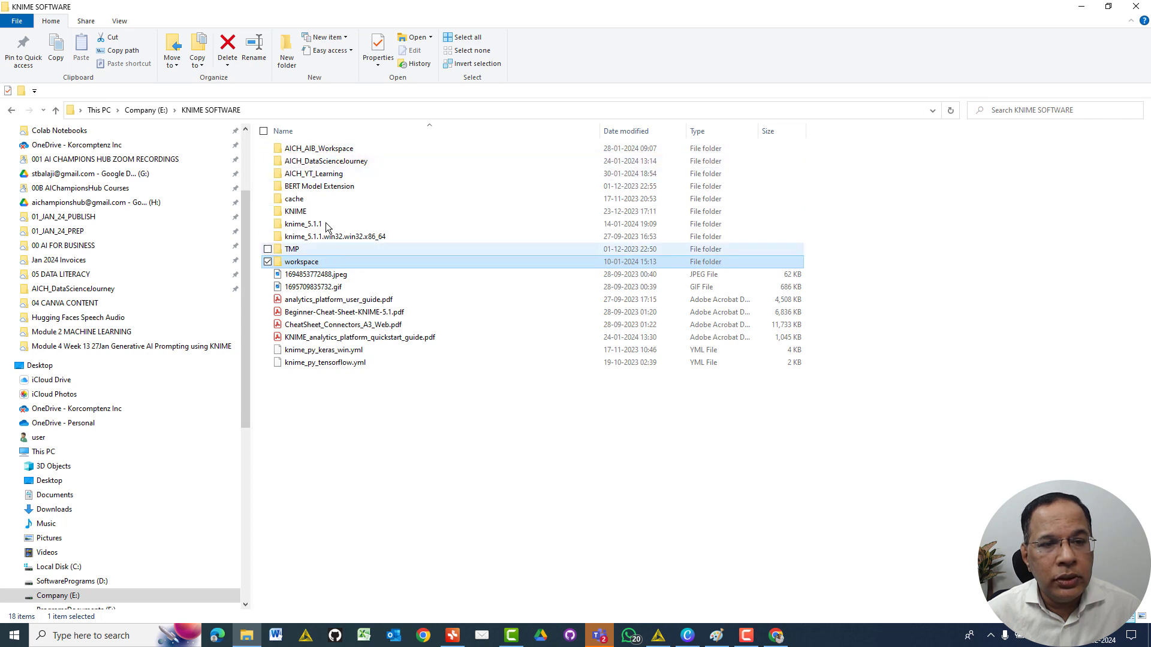
key("alt+Tab")
key("alt+Tab")
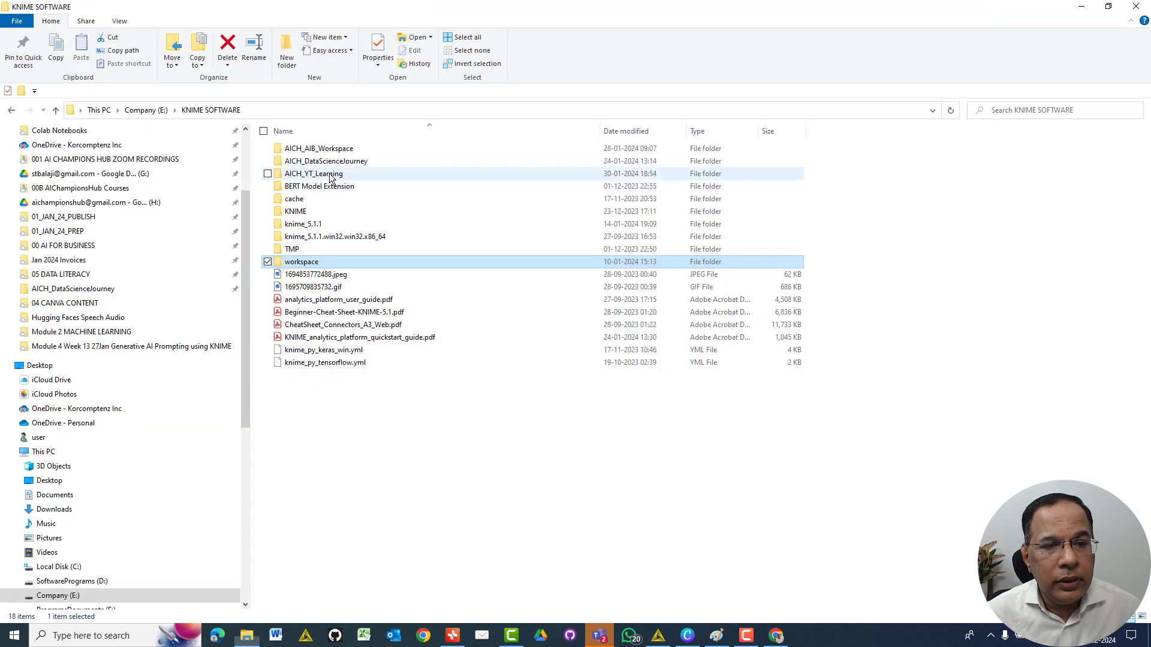
double_click(349, 150)
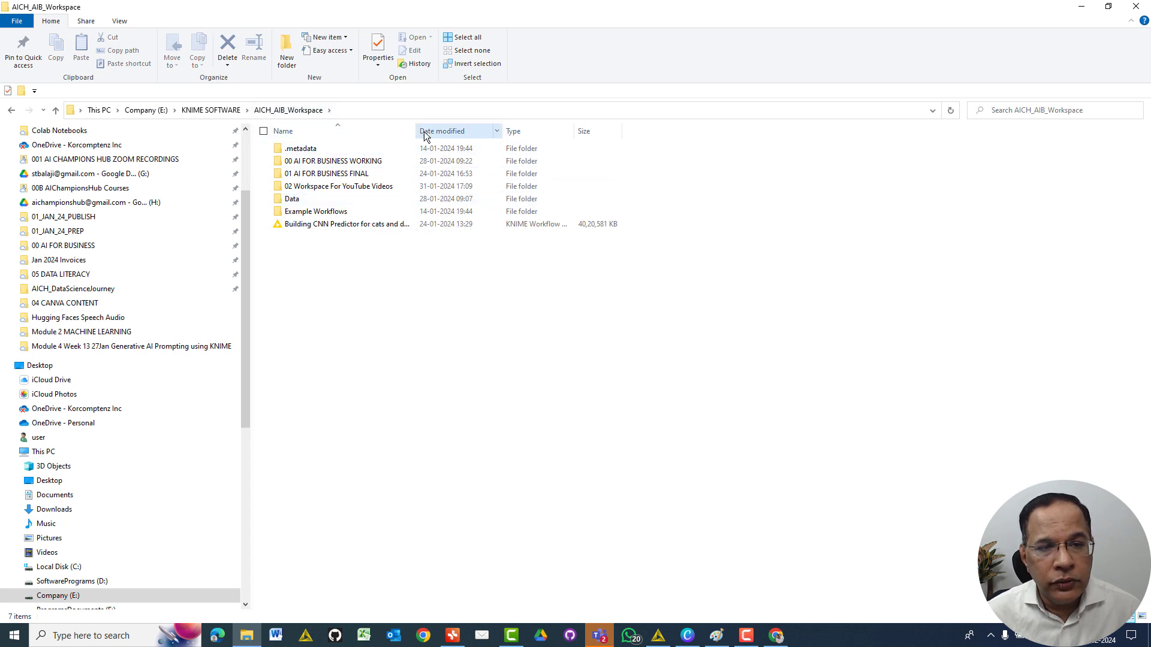
left_click_drag(416, 131, 439, 131)
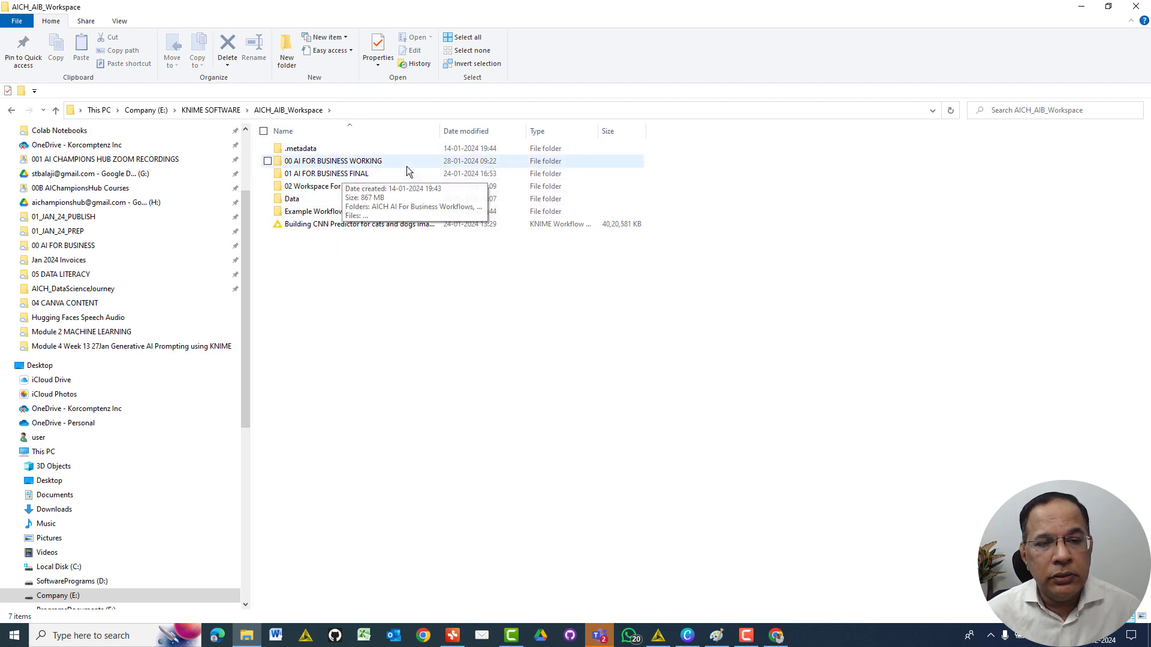
key("alt+Tab")
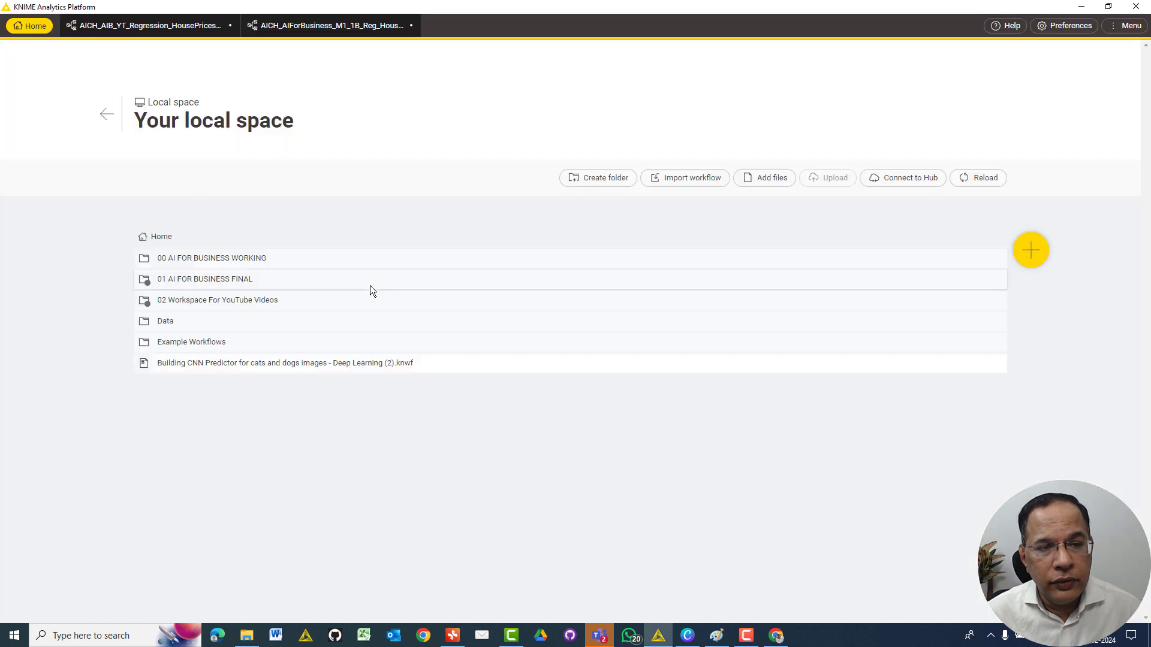
Step: Look through the 00 AI FOR BUSINESS WORKING and 01 AI FOR BUSINESS FINAL folders in File Explorer, returning to AICH_AIB_Workspace
key("alt+Tab")
left_click(339, 162)
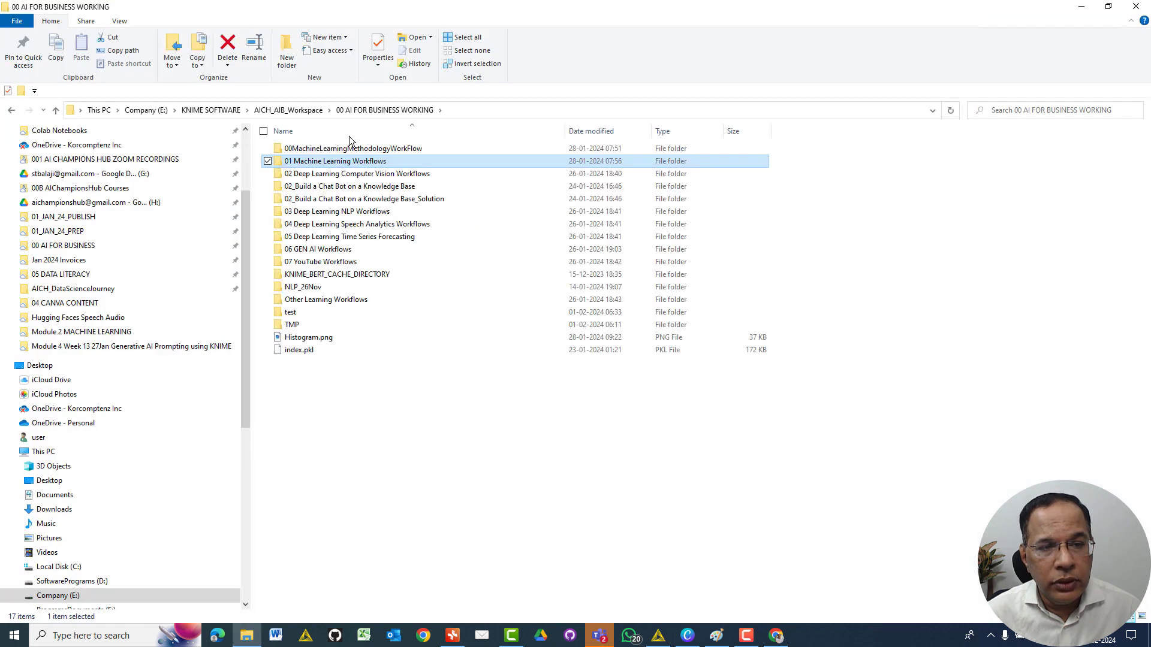
left_click(293, 109)
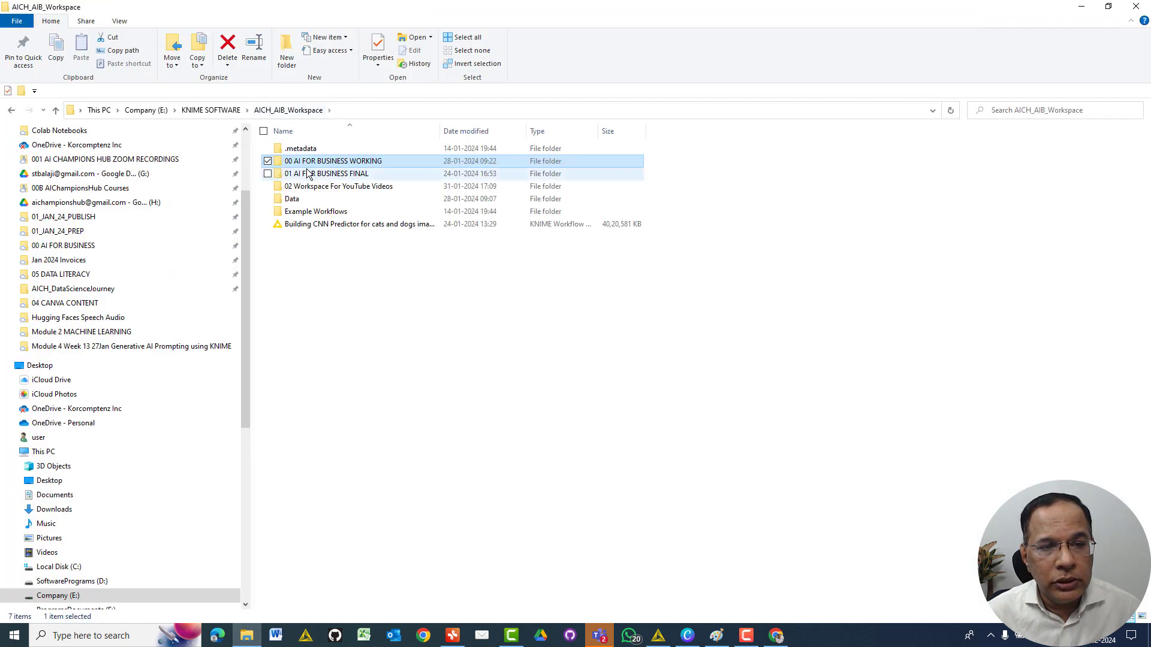
double_click(306, 170)
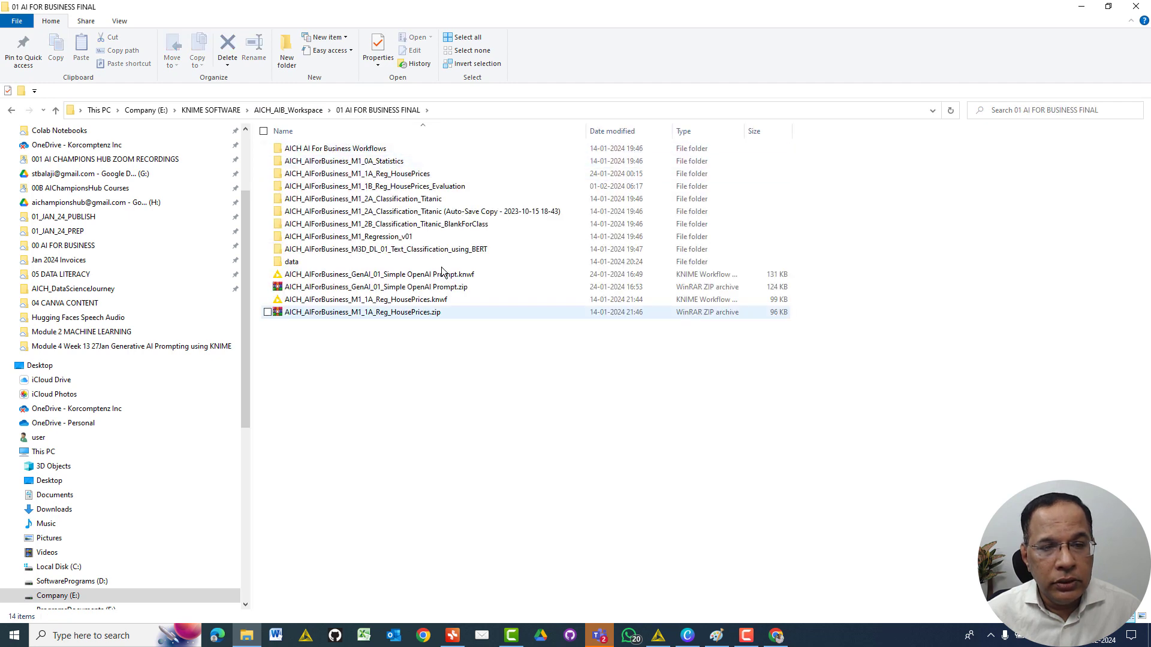
left_click(301, 114)
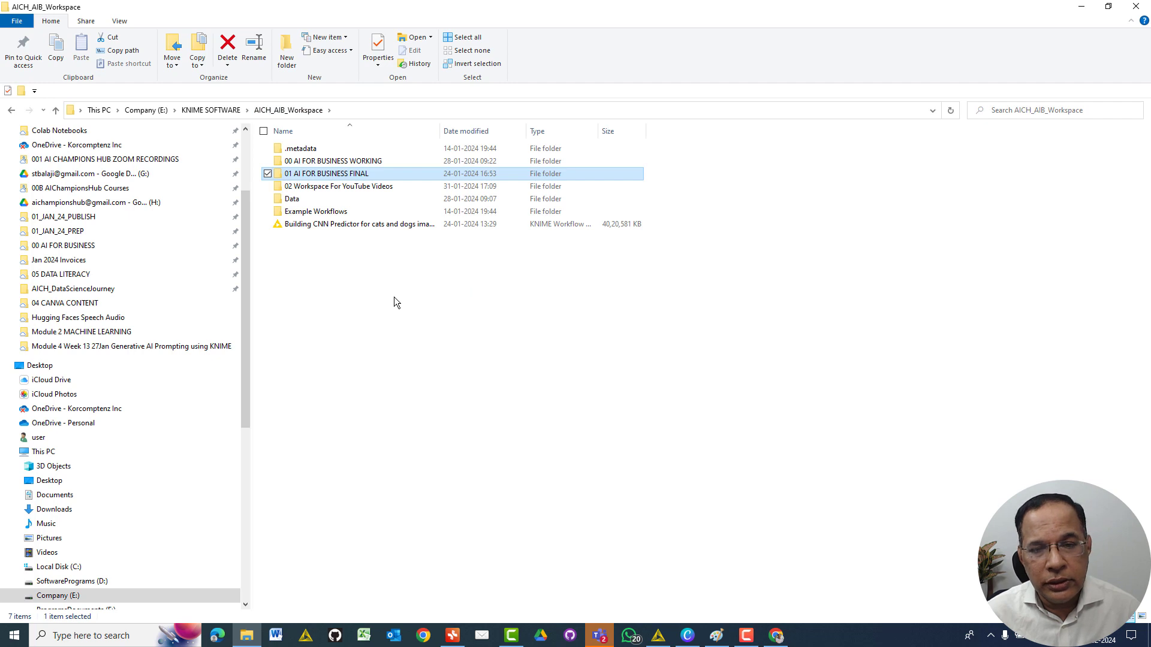
Step: Switch to KNIME Analytics Platform and create a folder named Tmp in the local space
key("alt+Tab")
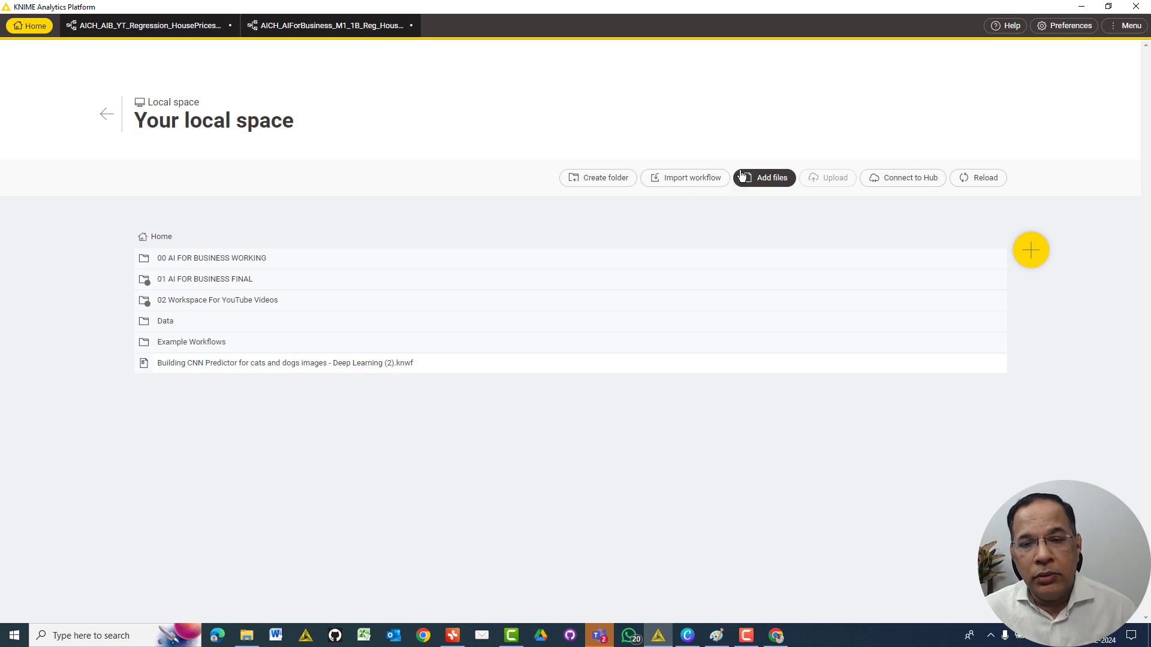
left_click(606, 183)
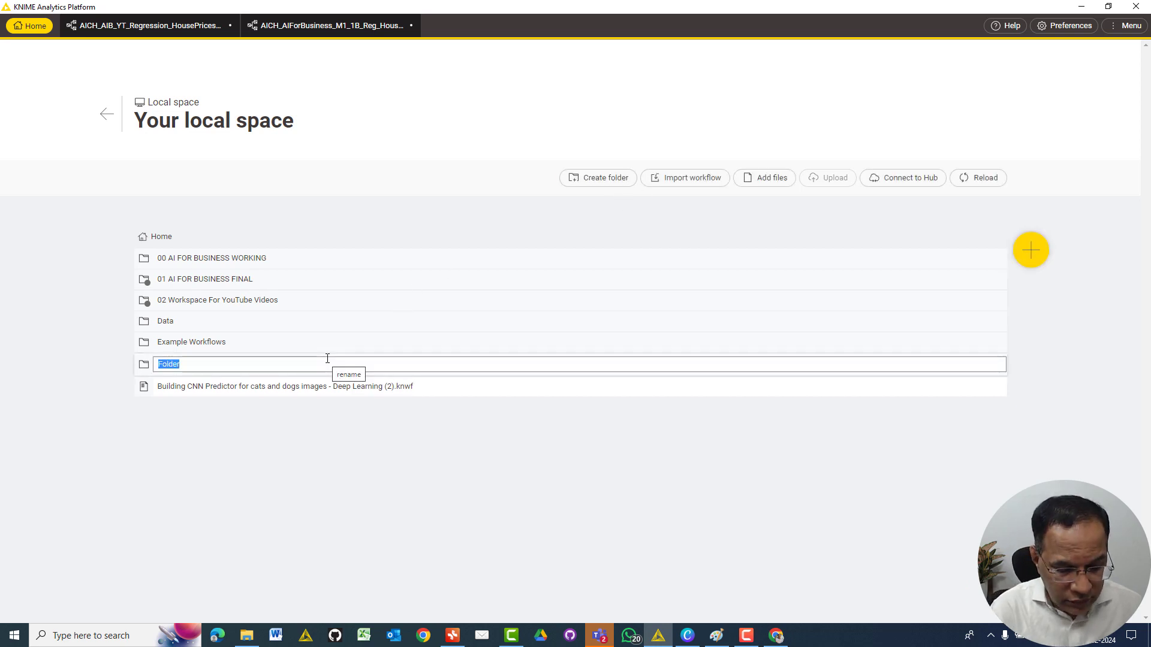
type("Tmp")
key("Return")
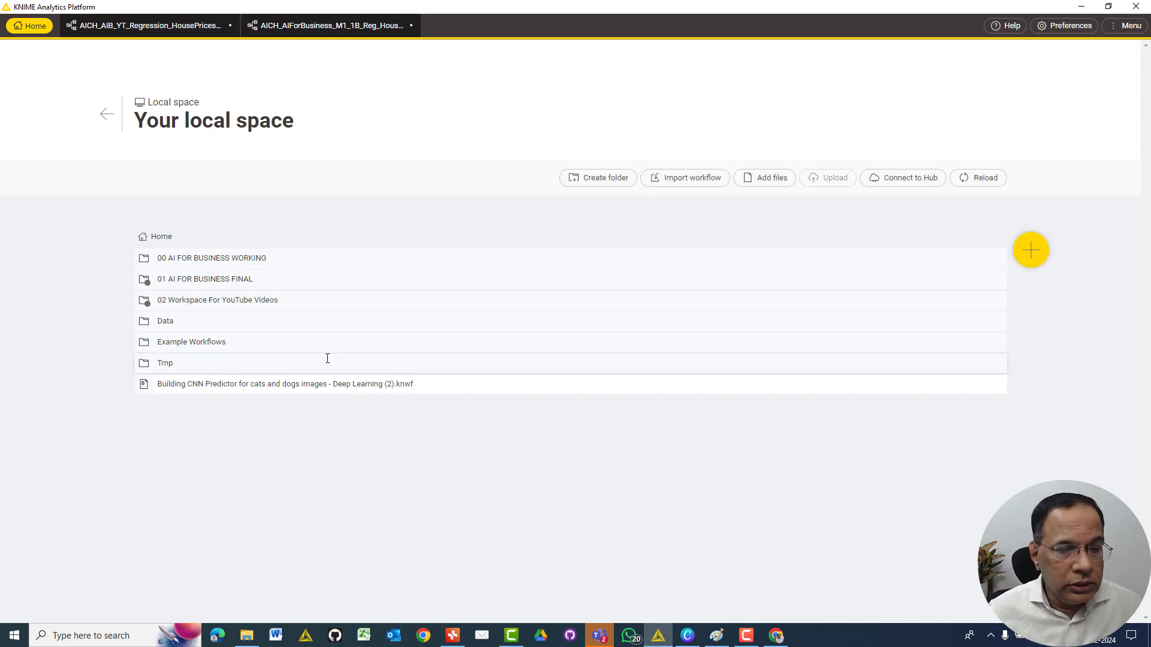
Step: Leave the local space, show the AICH_AIForBusiness_M1_1B house prices workflow, and collapse its description panel to widen the canvas
left_click(103, 120)
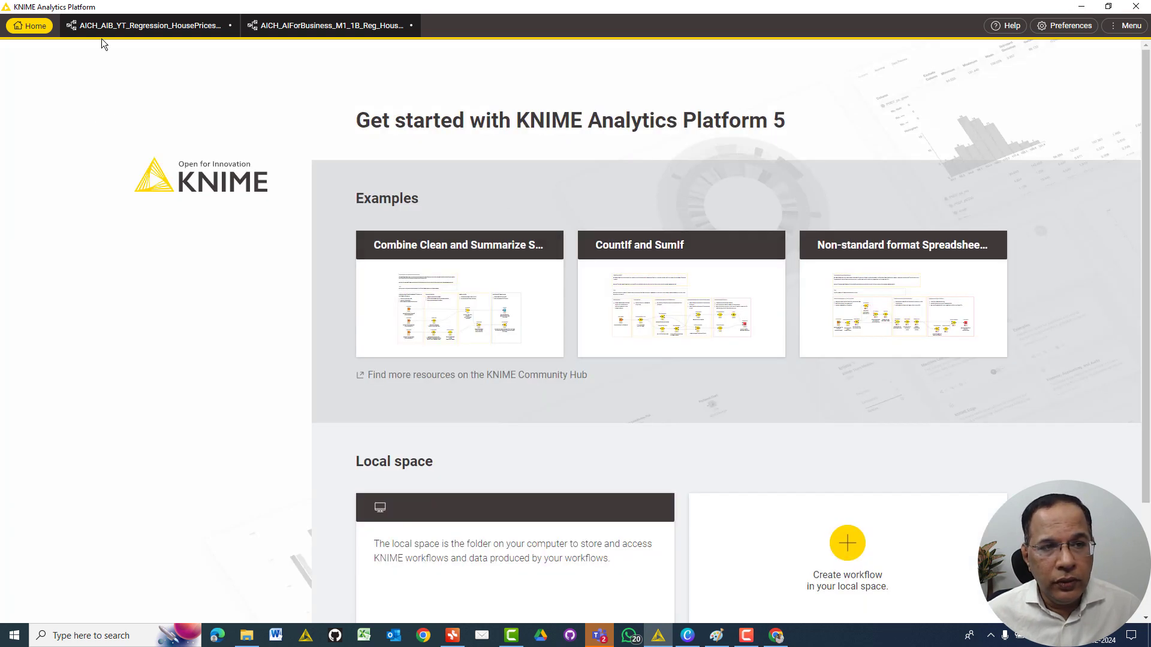
left_click(299, 27)
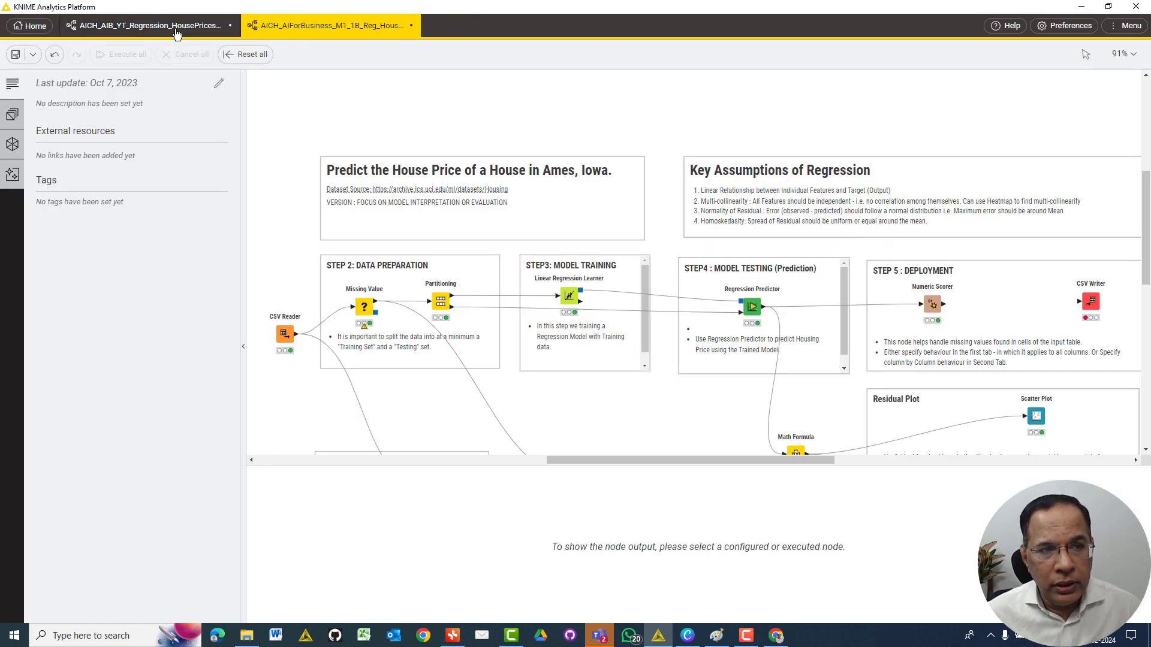
mouse_move(585, 458)
left_mouse_down()
mouse_move(546, 462)
mouse_move(610, 462)
mouse_move(597, 463)
left_mouse_up()
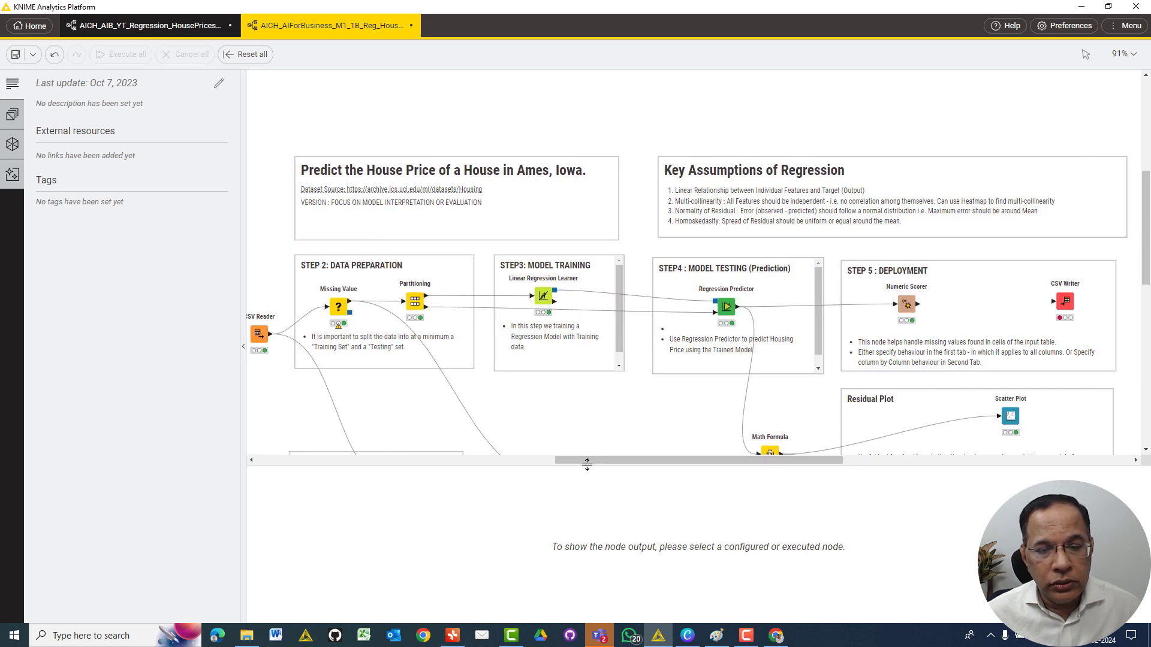
left_click_drag(588, 461, 562, 463)
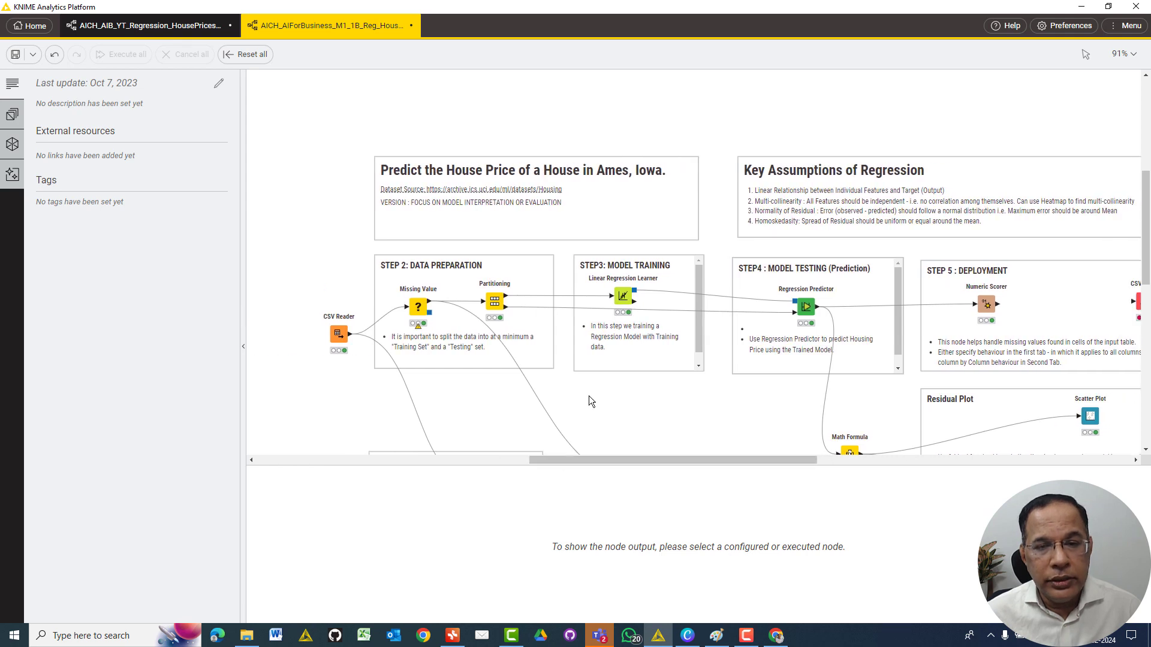
left_click(244, 346)
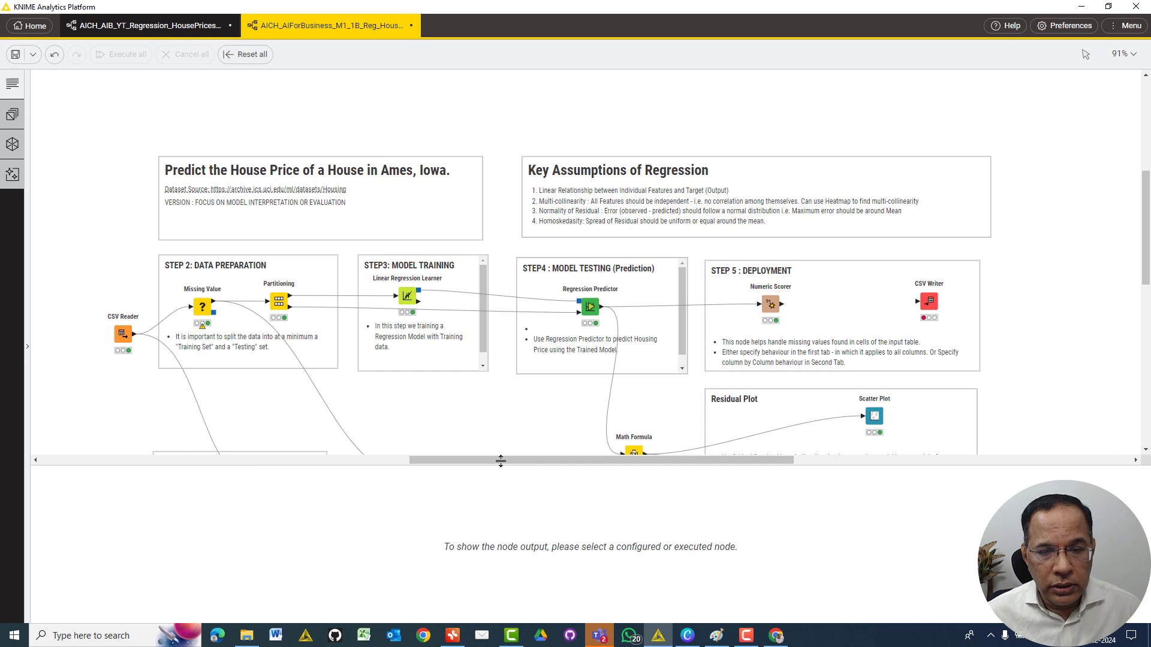
Step: Examine the workflow's nodes from CSV Reader through data preparation, model training, testing and deployment, including the statistics and residual plot branches
scroll(509, 392, "down", 3)
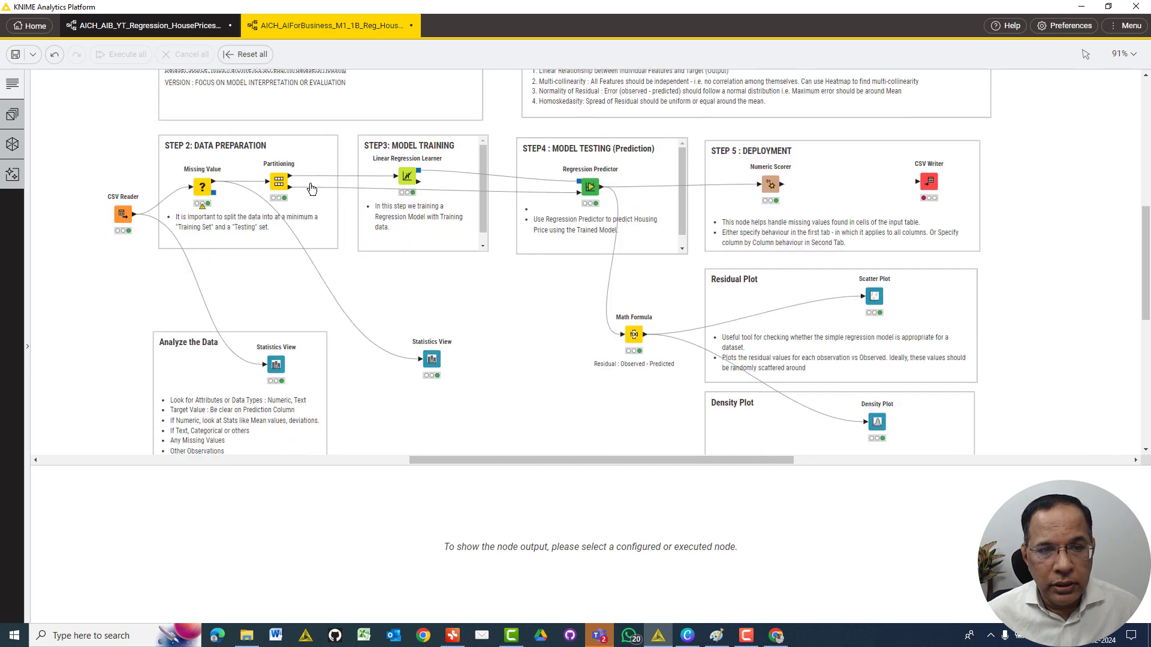
mouse_move(204, 185)
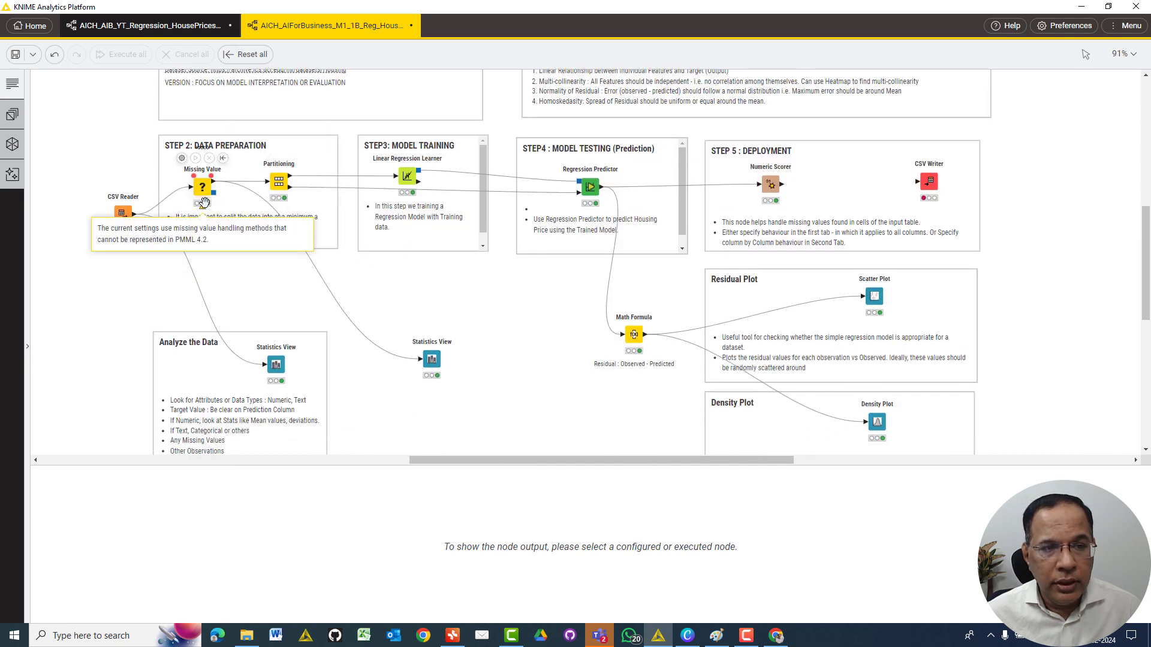
mouse_move(281, 186)
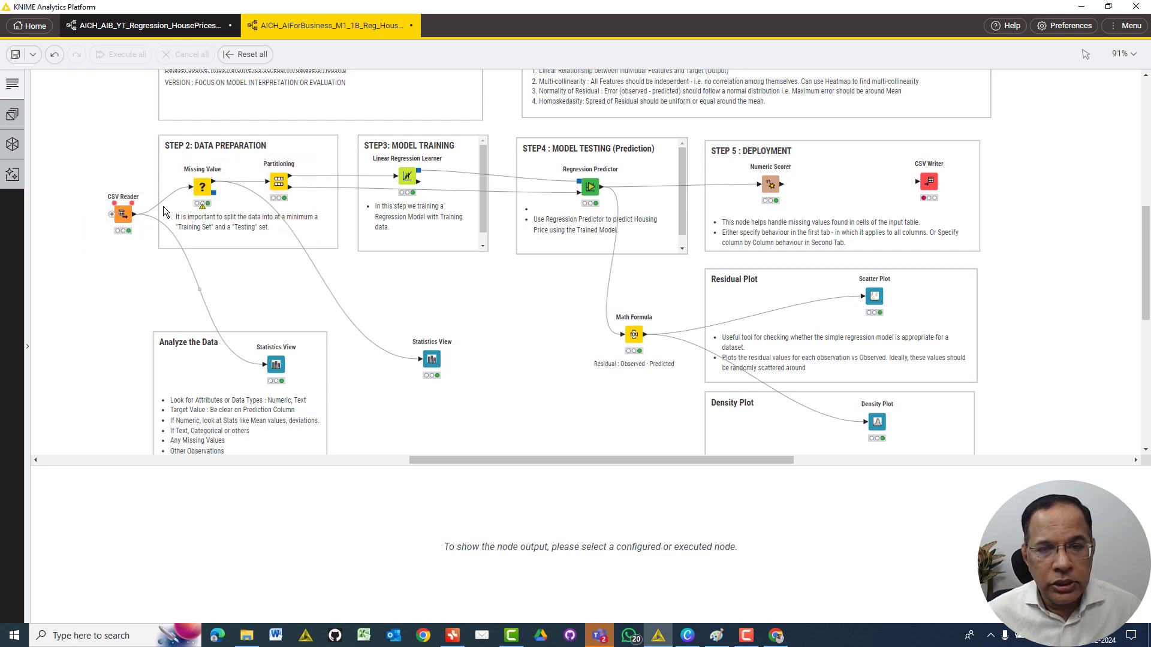
mouse_move(606, 178)
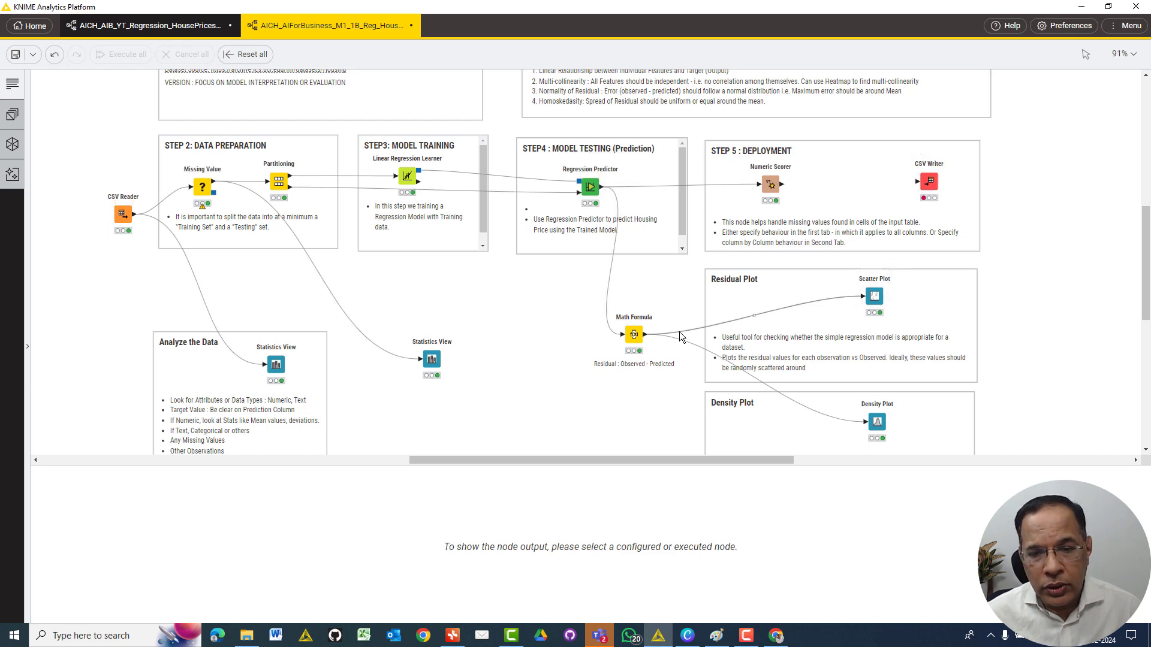
mouse_move(439, 353)
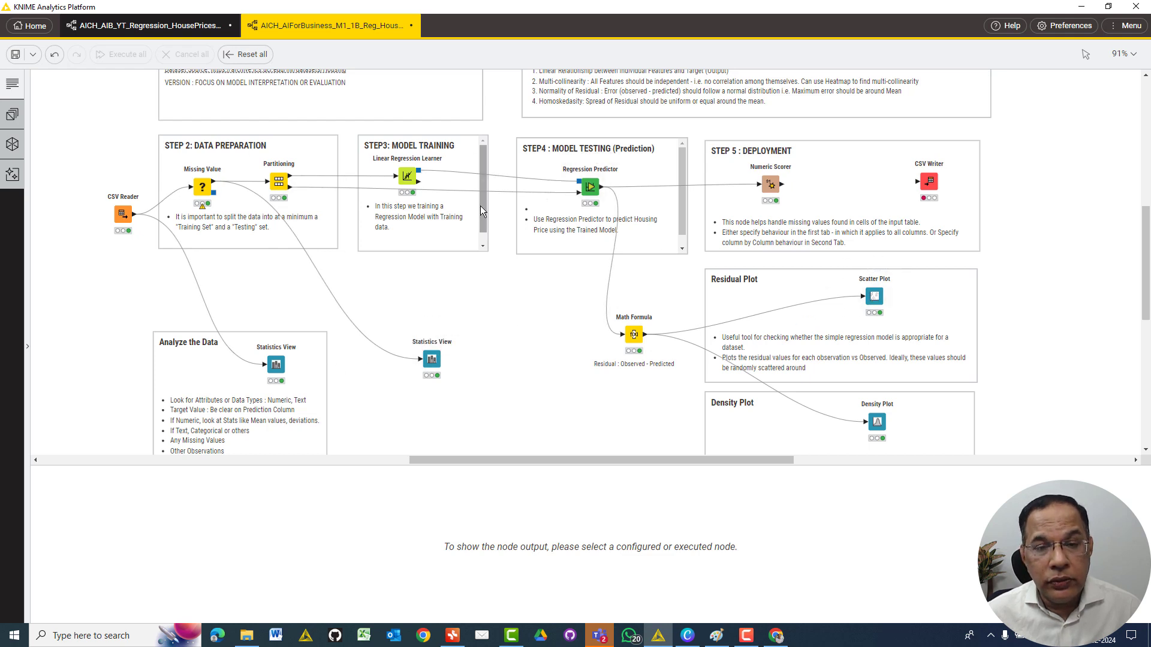
scroll(307, 295, "up", 3)
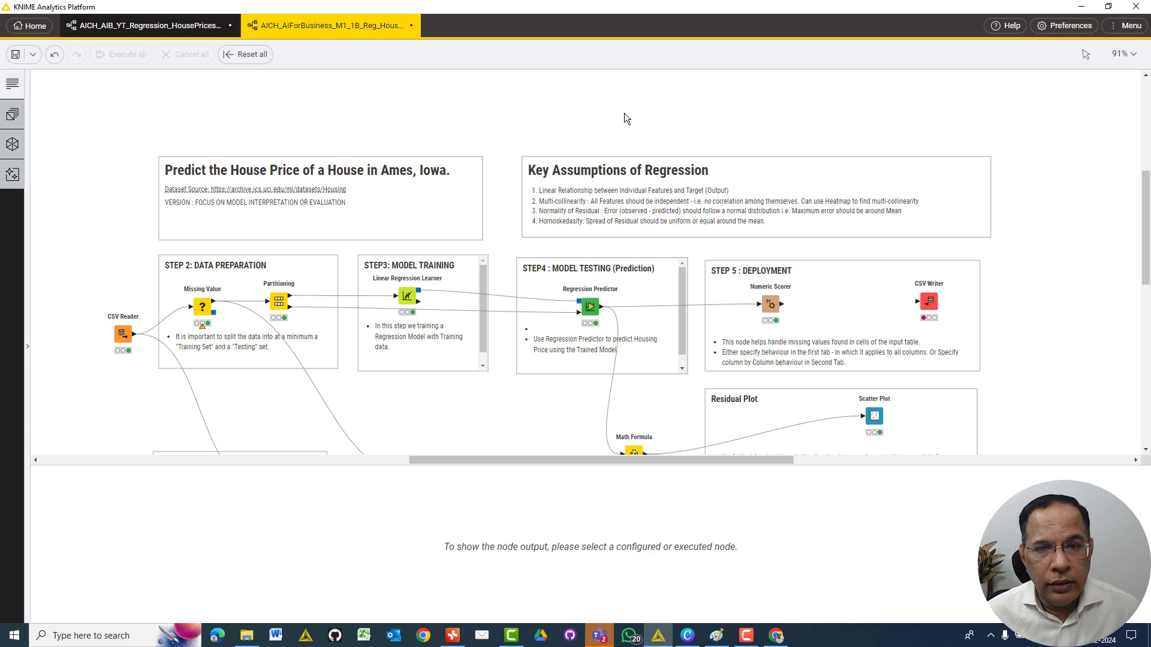
Step: Add a workflow annotation reading "This Comments" in the empty canvas area above the workflow and widen its box
scroll(628, 124, "up", 5)
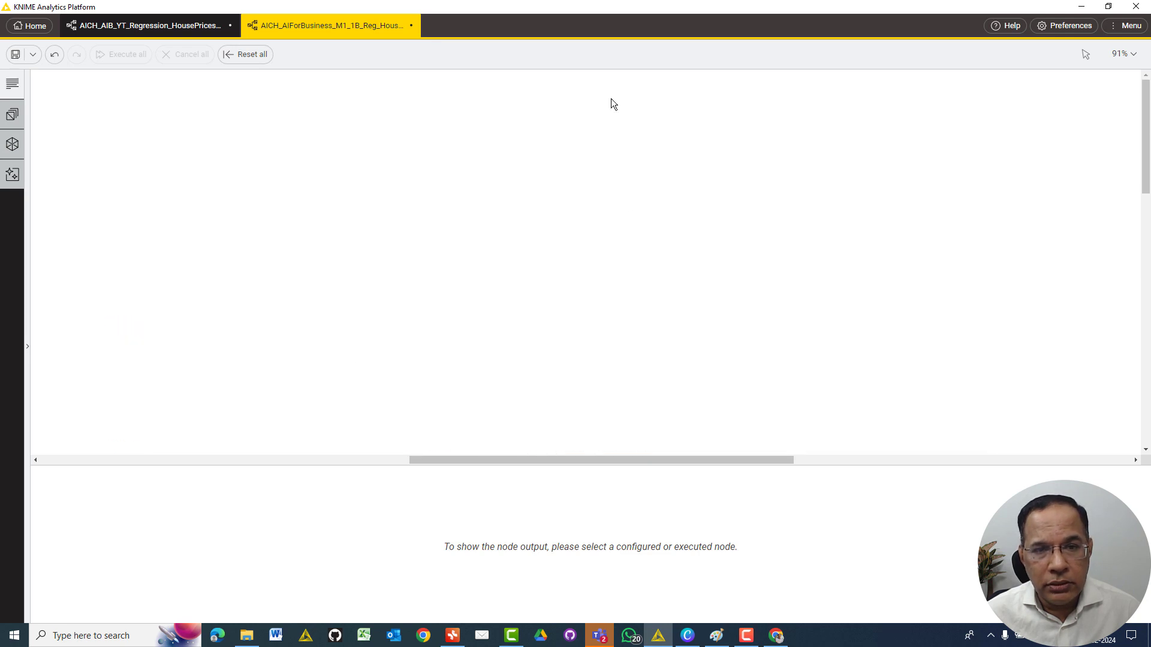
right_click(471, 150)
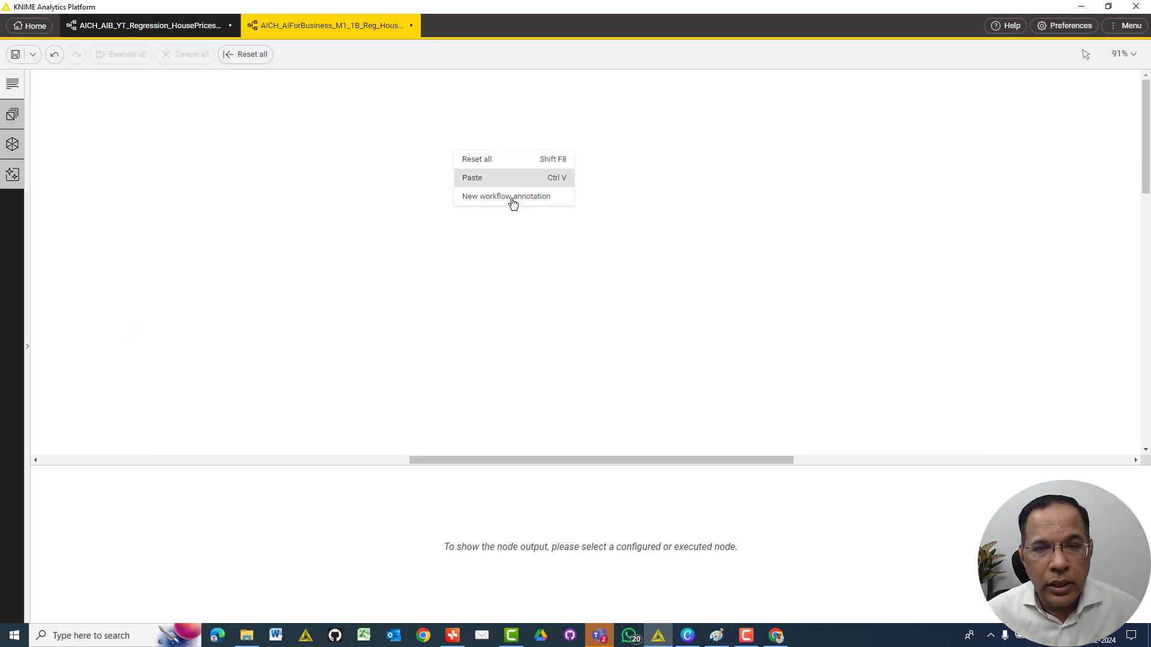
left_click(507, 199)
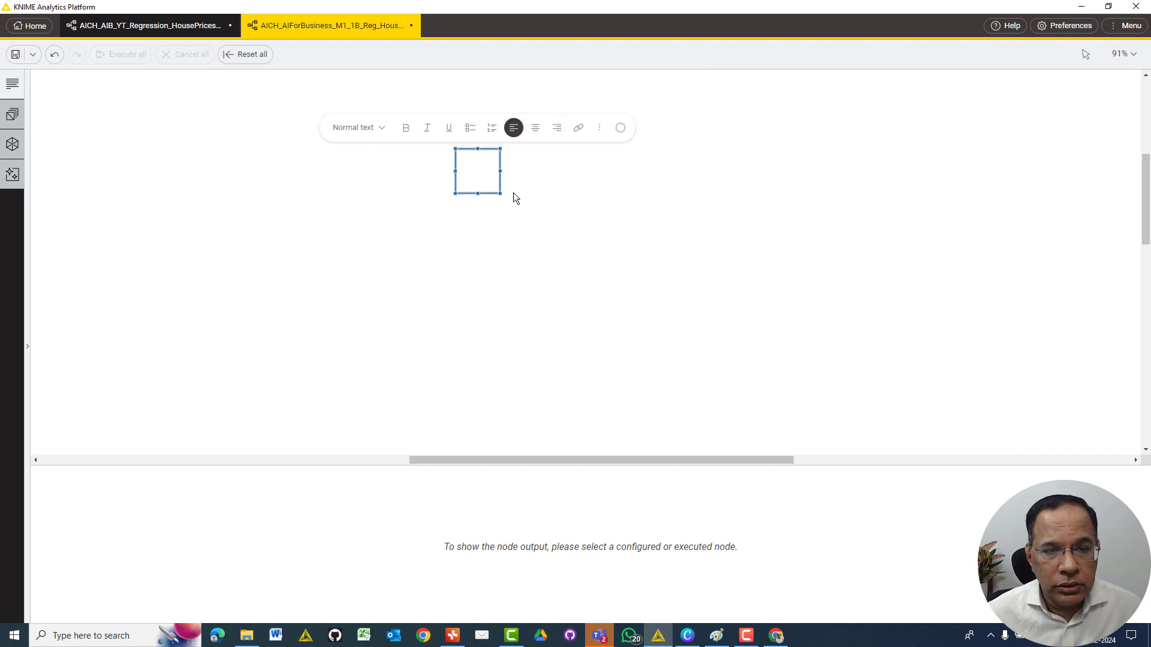
type("This")
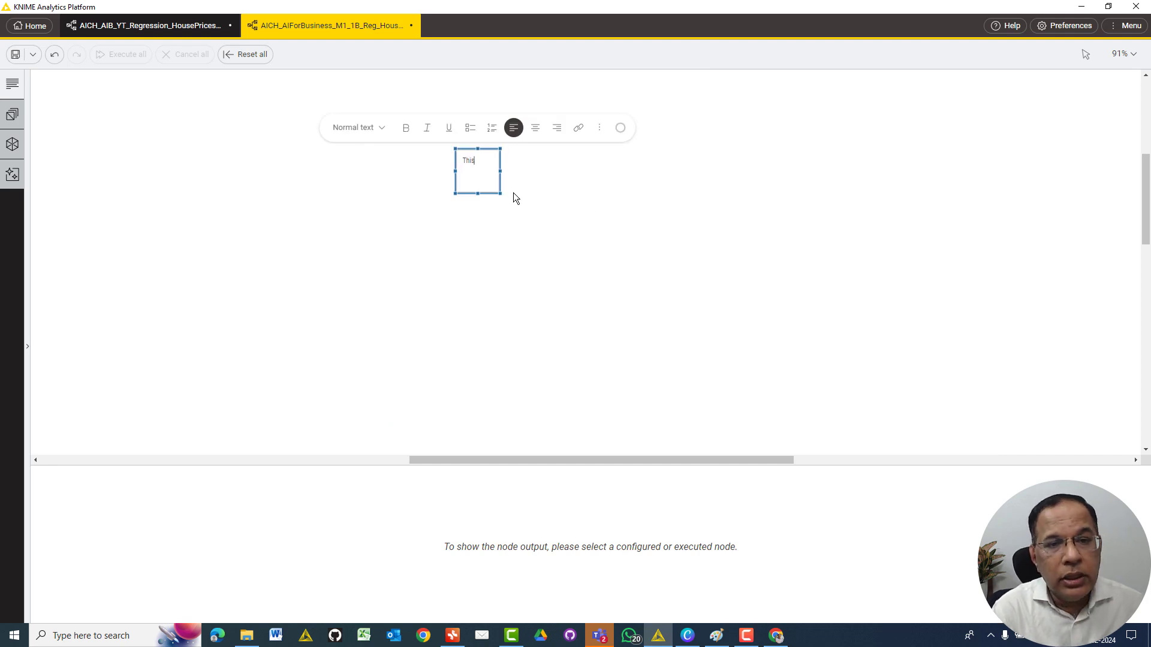
type(" Comments")
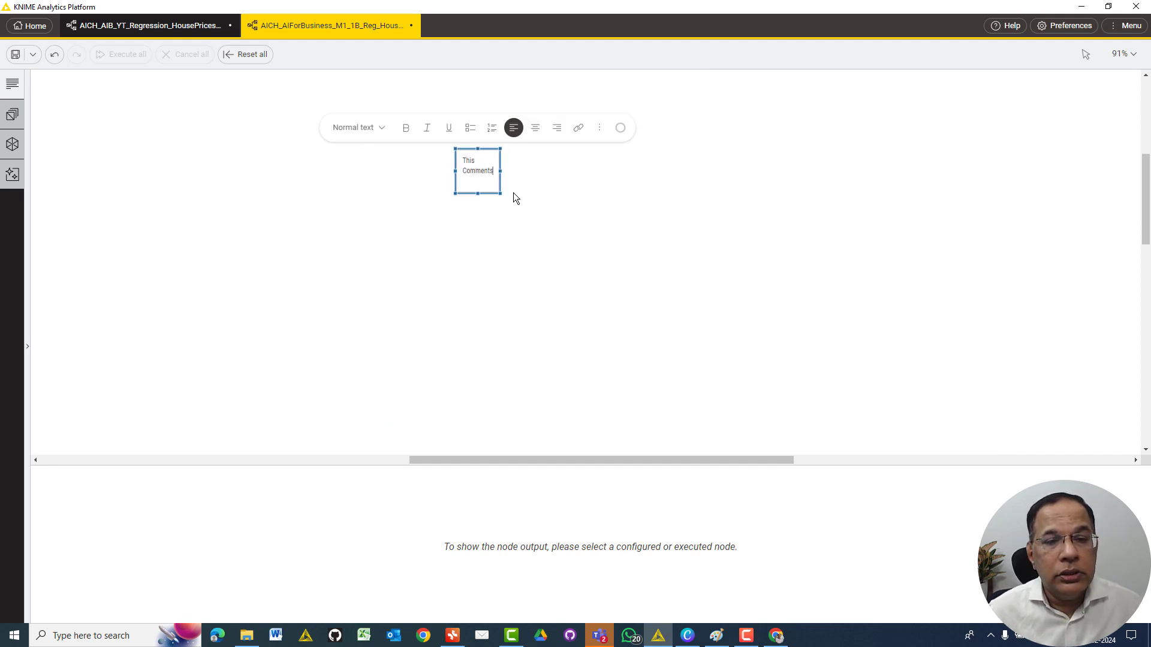
left_click(503, 173)
left_click(498, 173)
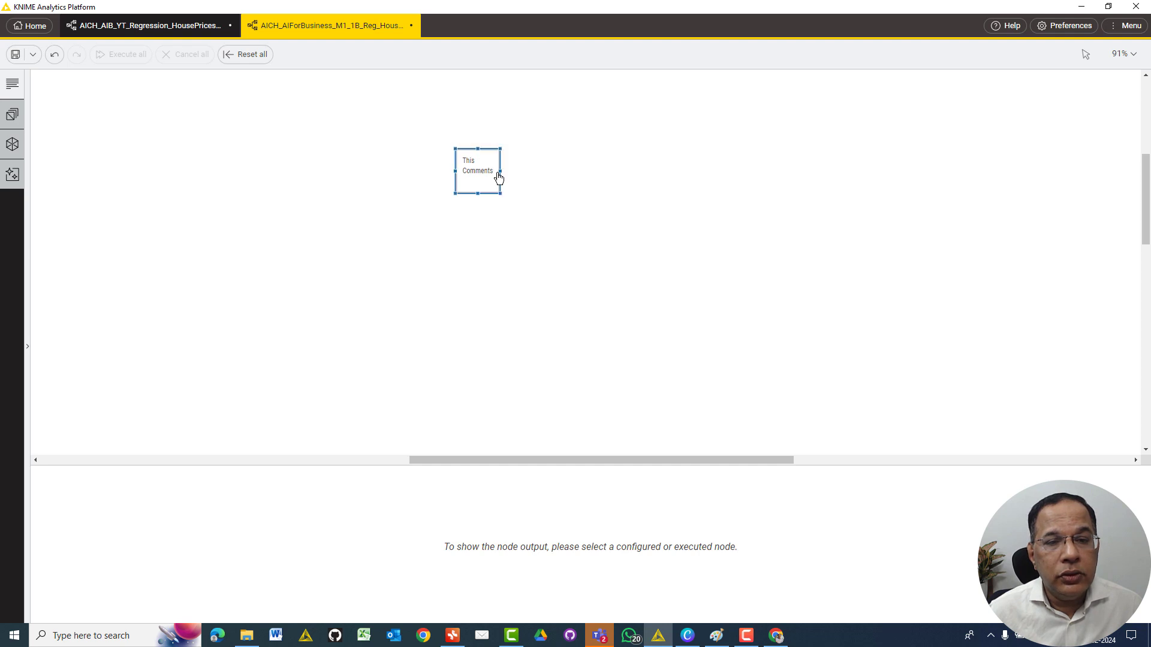
left_click_drag(501, 172, 743, 172)
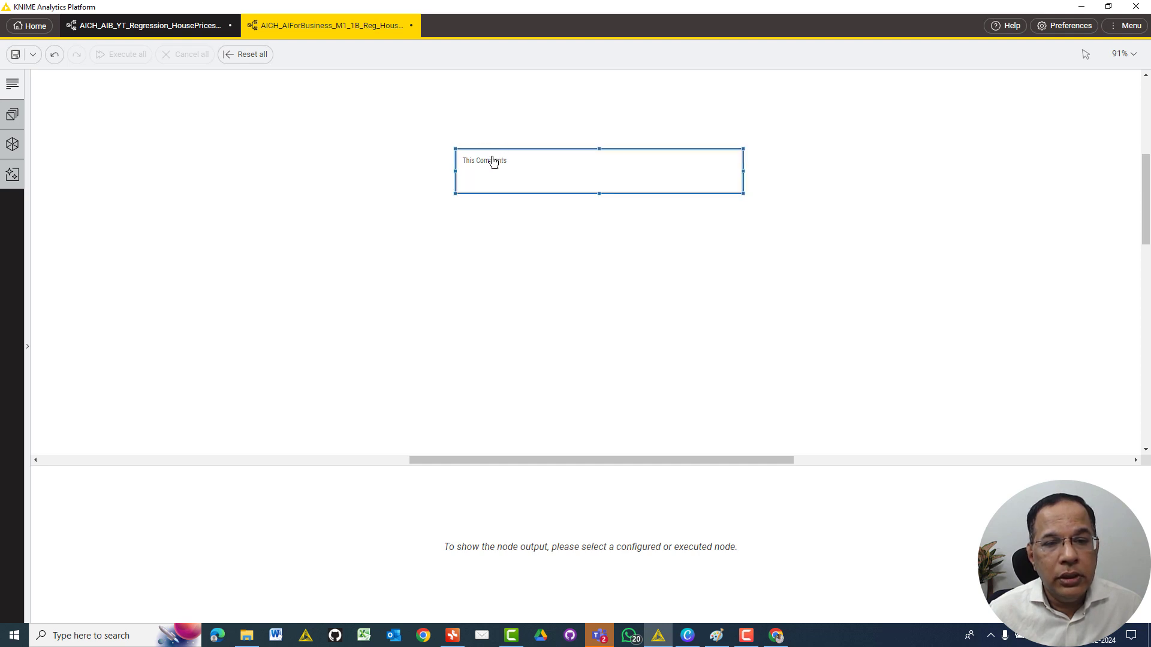
Step: Format the "This Comments" annotation text as Heading 1 and move the annotation farther left on the canvas
double_click(493, 161)
left_click(486, 140)
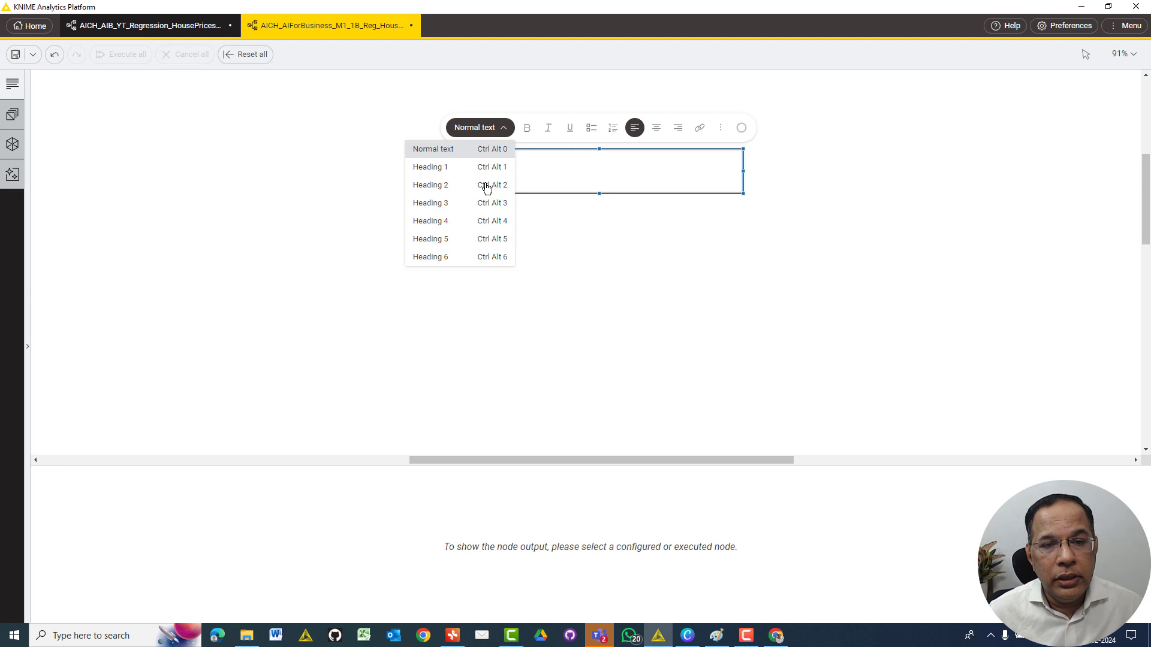
left_click(459, 170)
left_click(552, 238)
left_click_drag(532, 180, 319, 158)
left_click(370, 215)
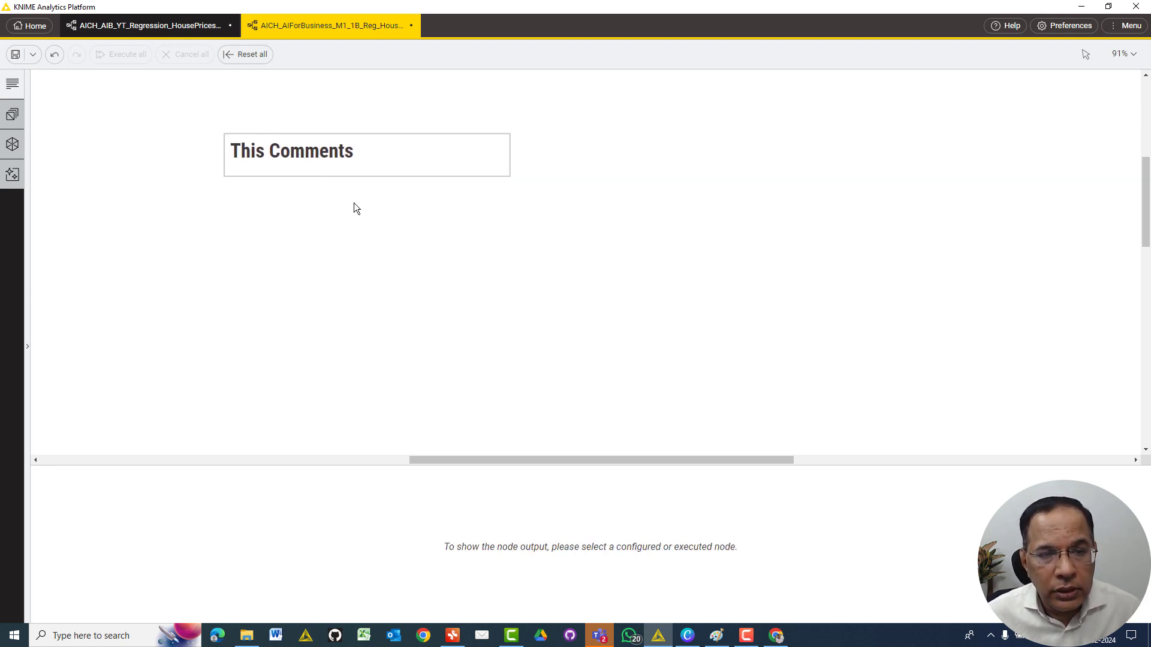
Step: Show the node repository in place of the space explorer and search it for "csv"
left_click(14, 145)
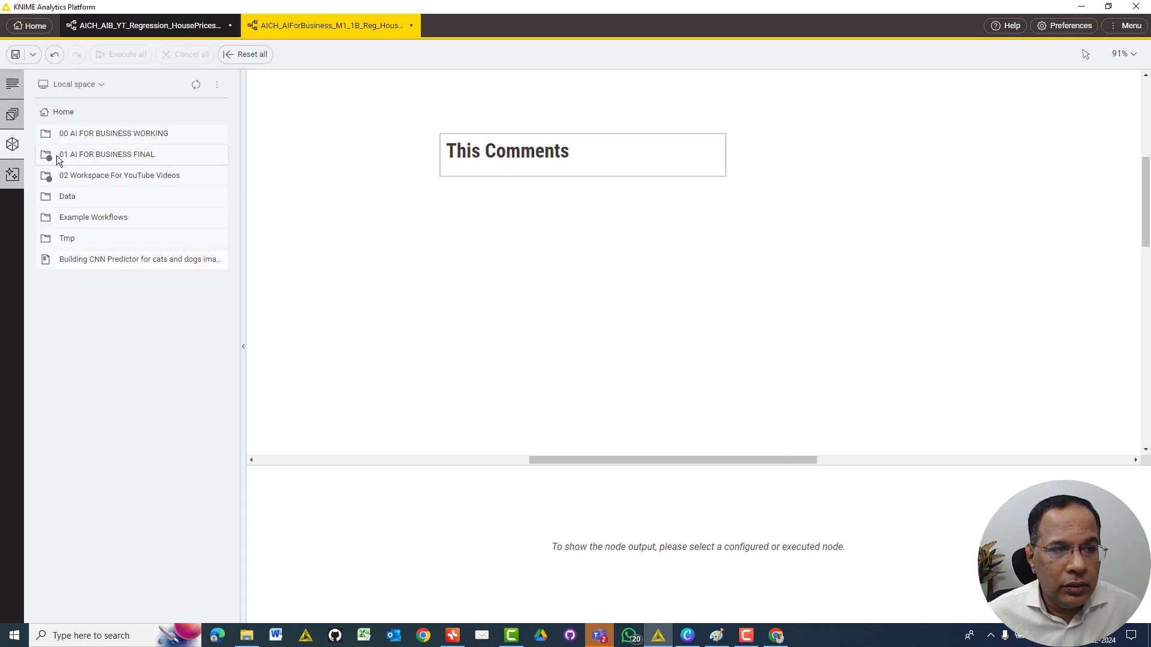
left_click(12, 115)
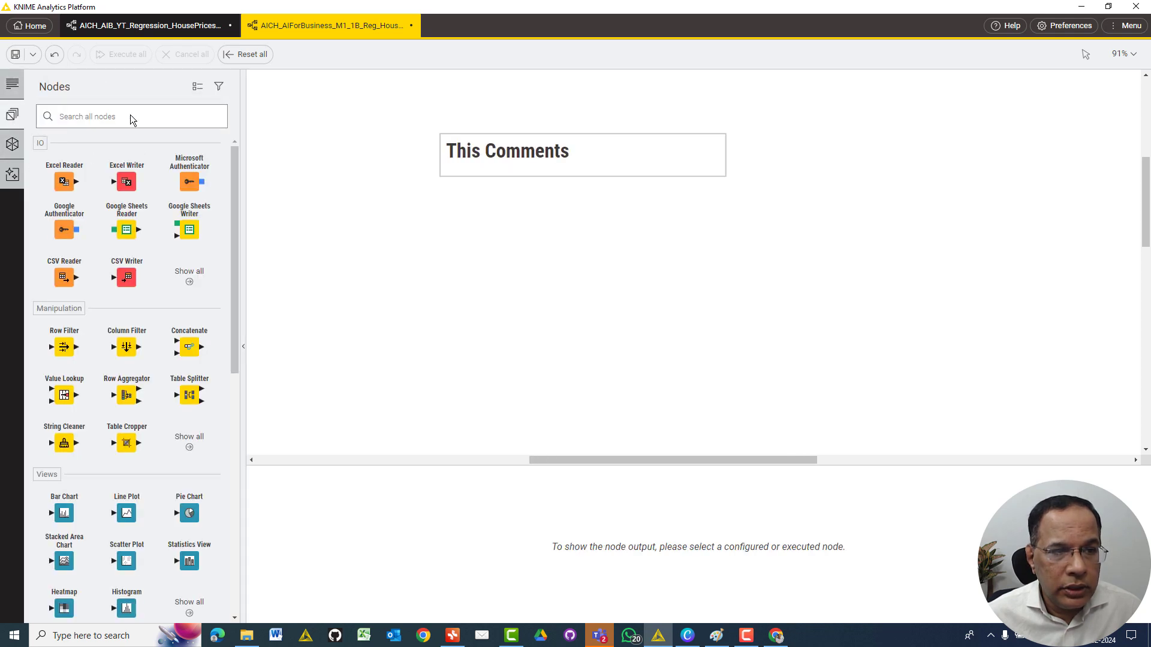
left_click(98, 117)
left_click(97, 118)
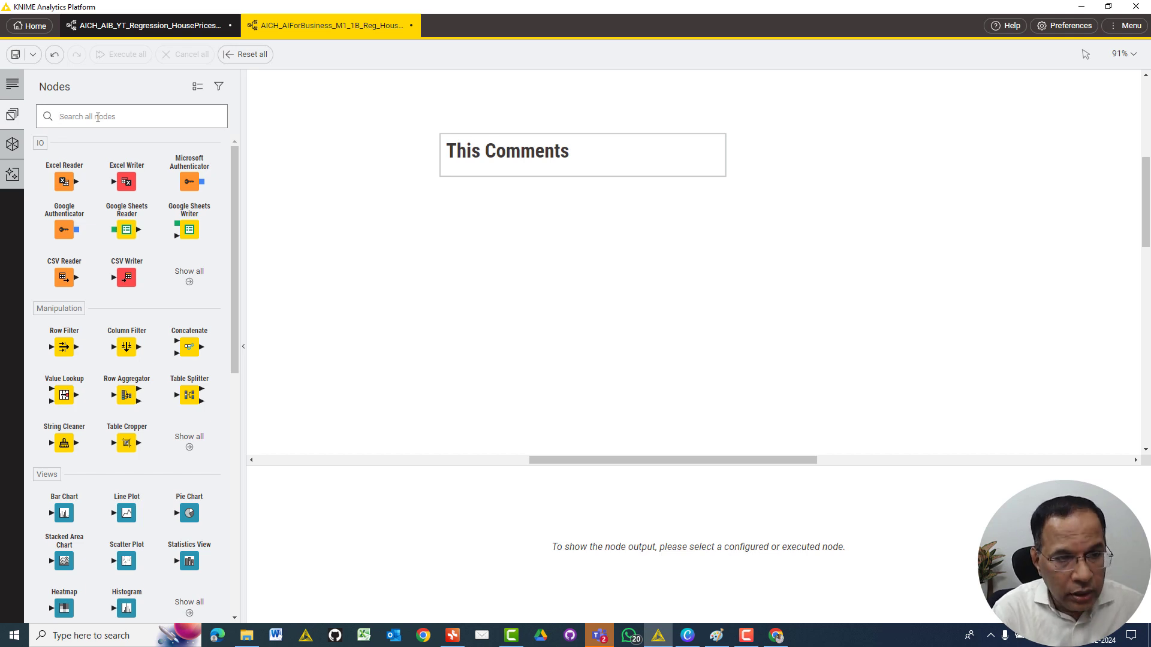
type("csv")
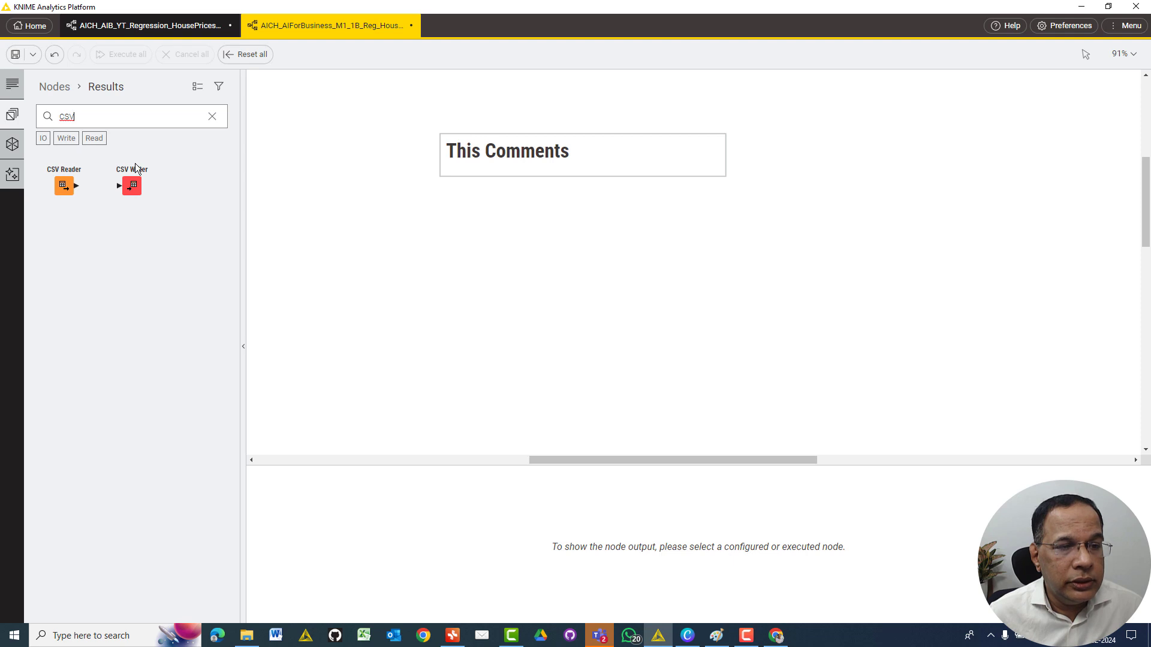
Step: Search the node repository for "regress" and look through the regression learner and predictor nodes
type("regress")
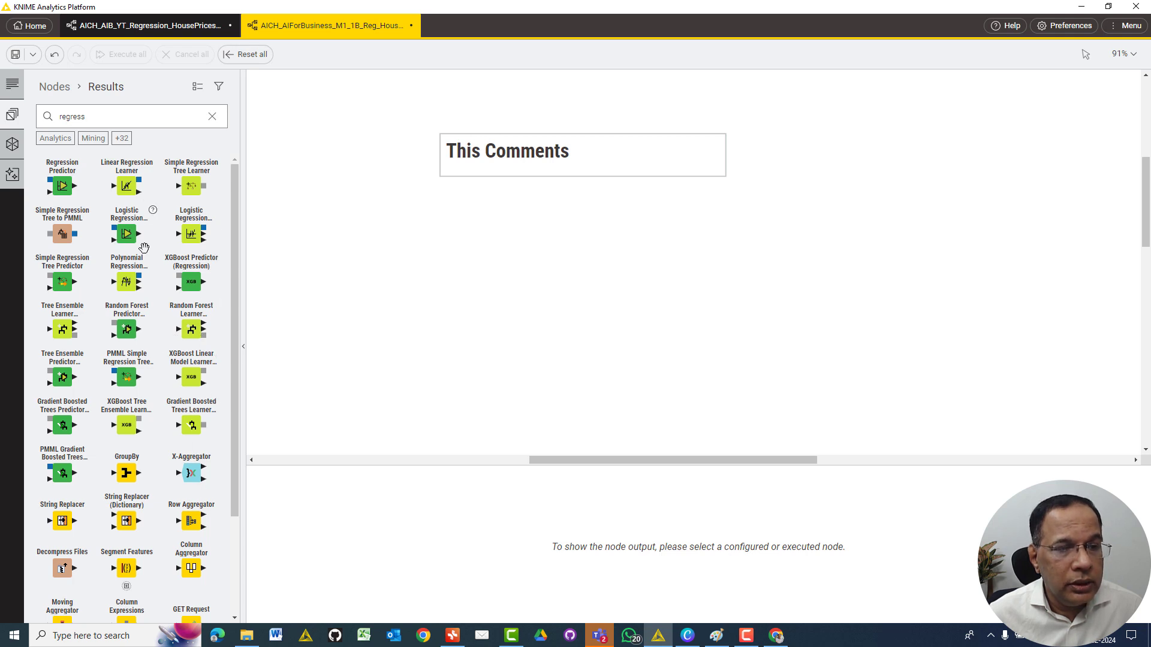
scroll(131, 533, "down", 1)
scroll(131, 533, "down", 3)
scroll(122, 471, "up", 5)
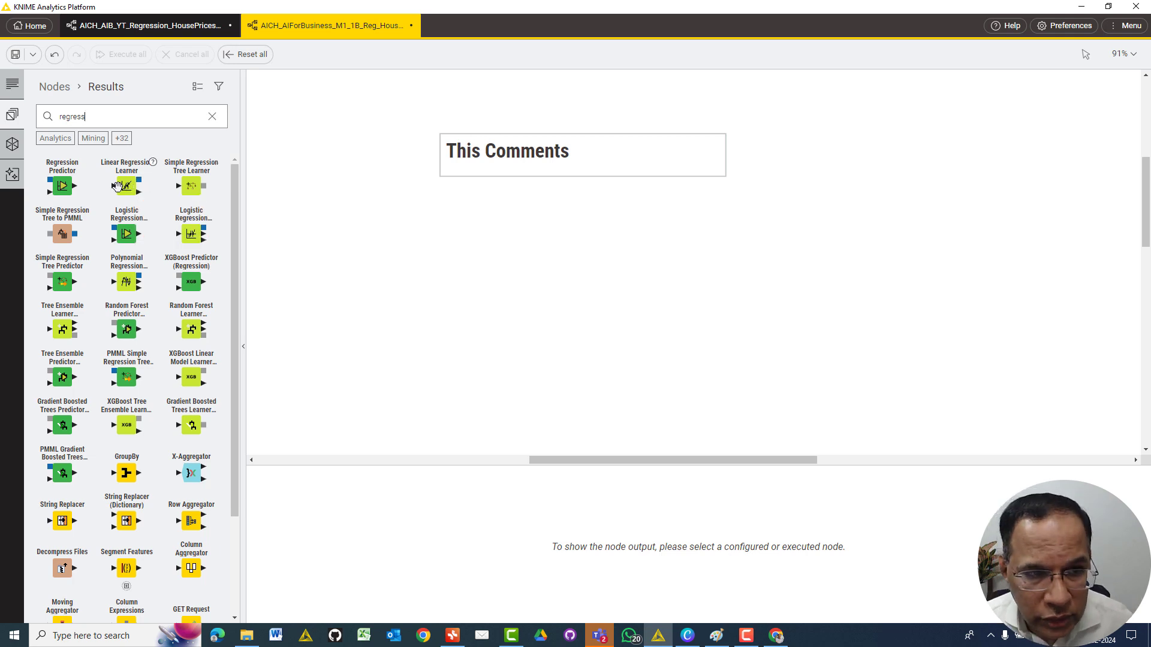
Step: Search the nodes for "csv" and add a CSV Reader to the canvas just below the "This Comments" annotation
double_click(111, 119)
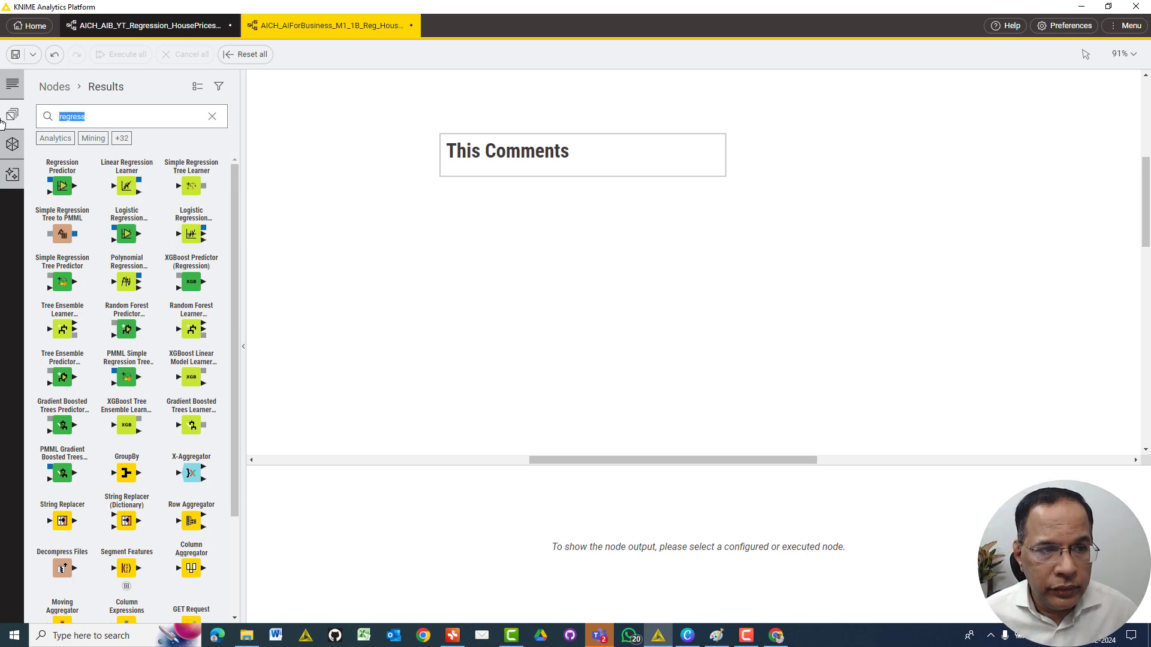
type("csv")
left_click_drag(67, 190, 489, 252)
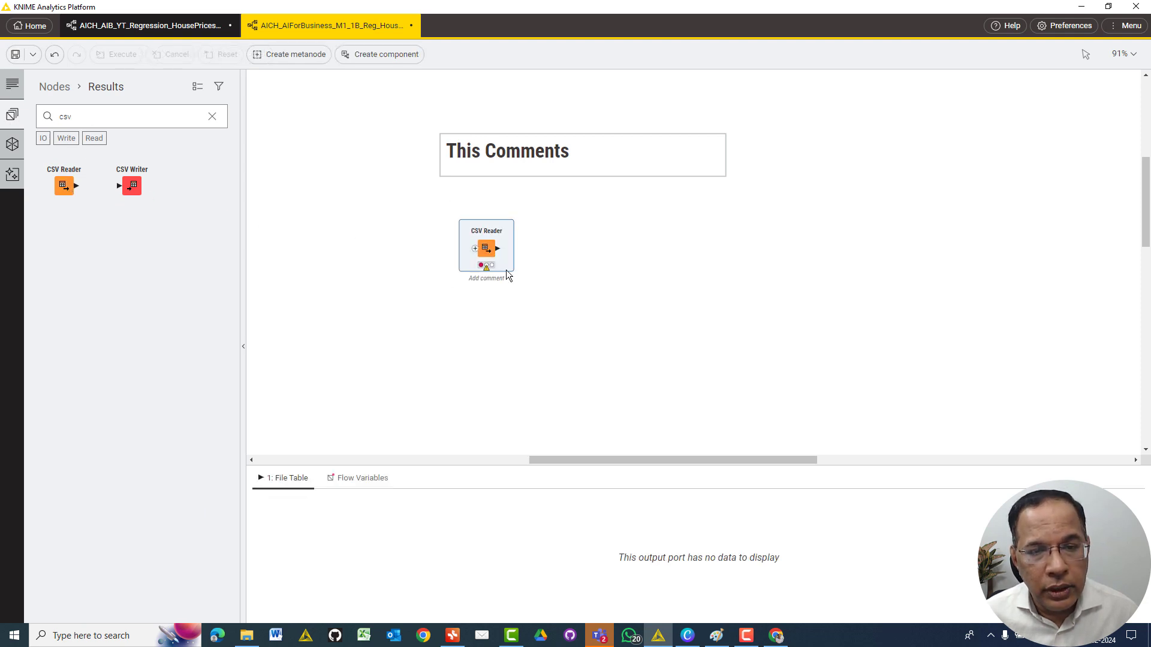
Step: Open the new CSV Reader's configuration and set it to read from Relative to, Current workflow data area
mouse_move(489, 241)
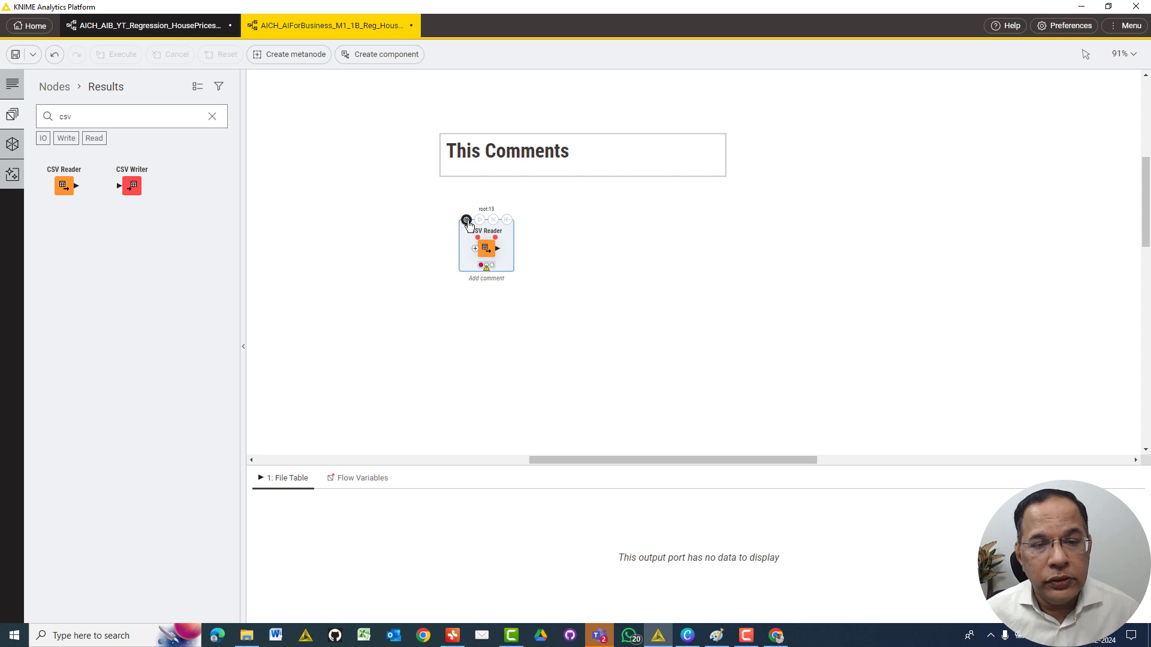
left_click(466, 220)
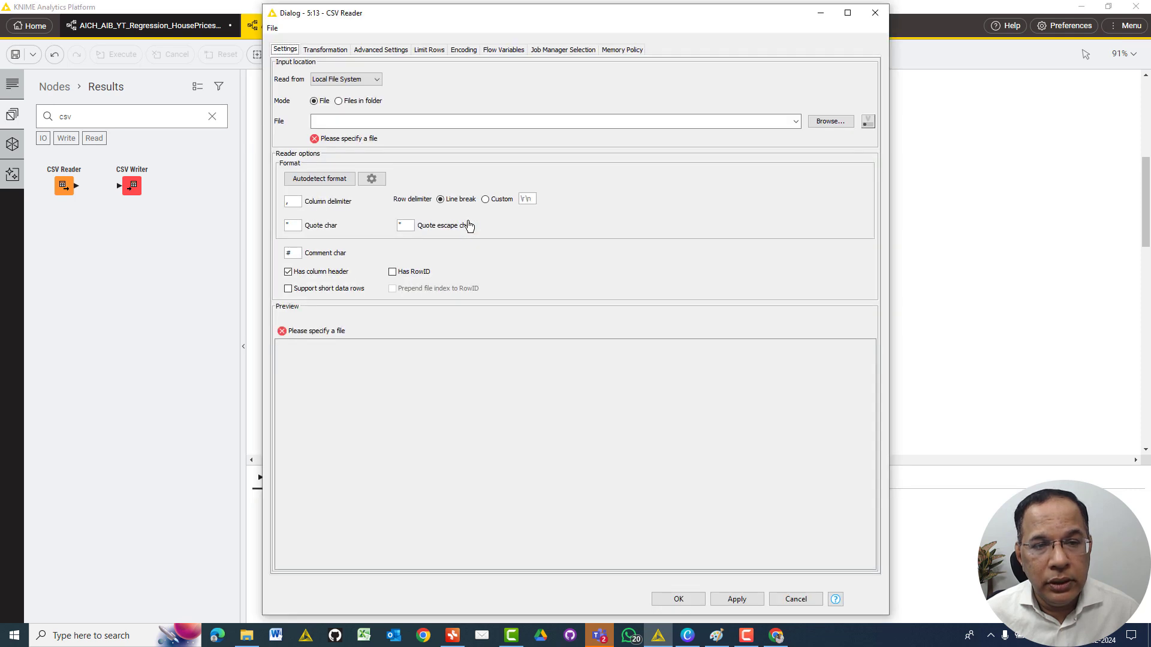
left_click(875, 12)
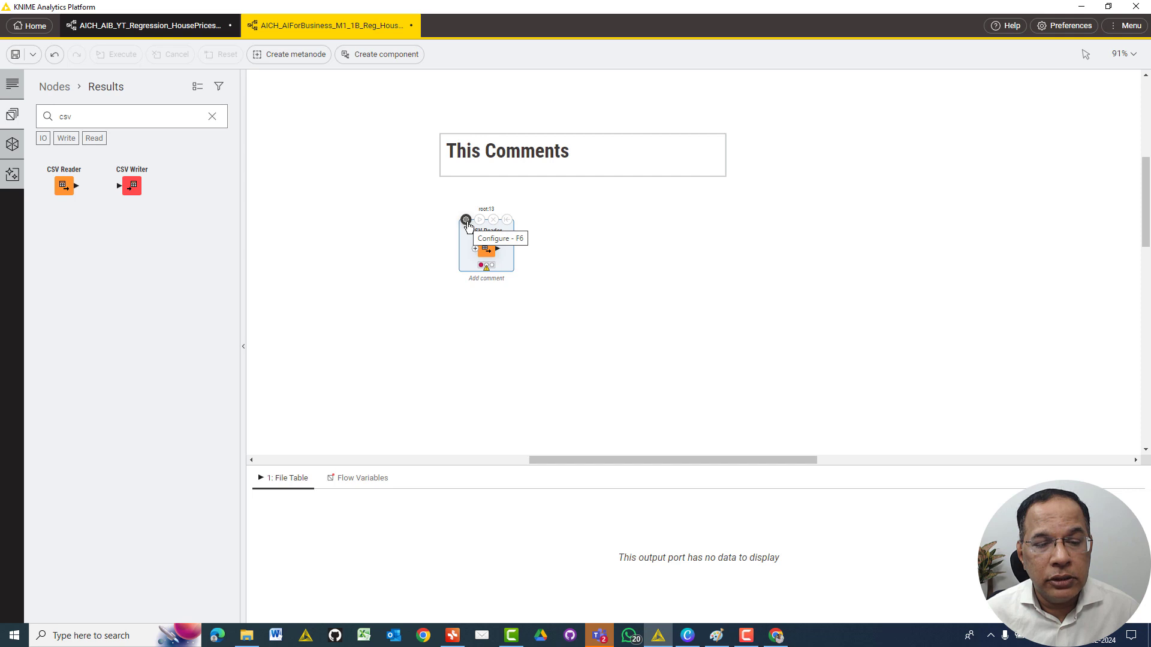
left_click(467, 220)
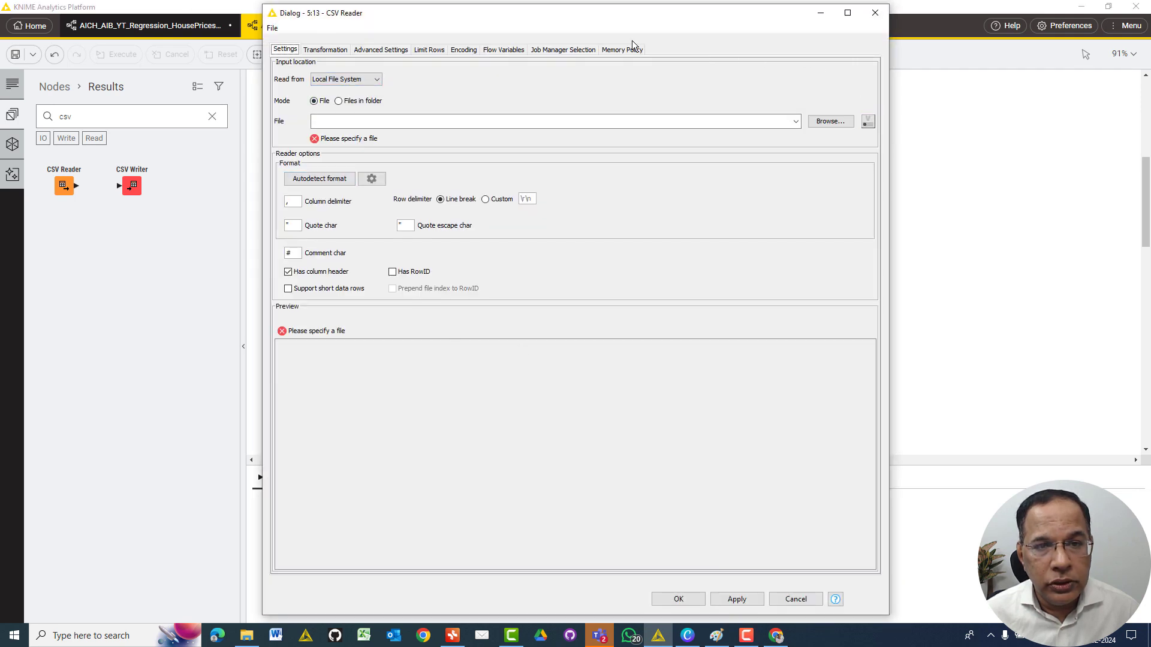
left_click(340, 80)
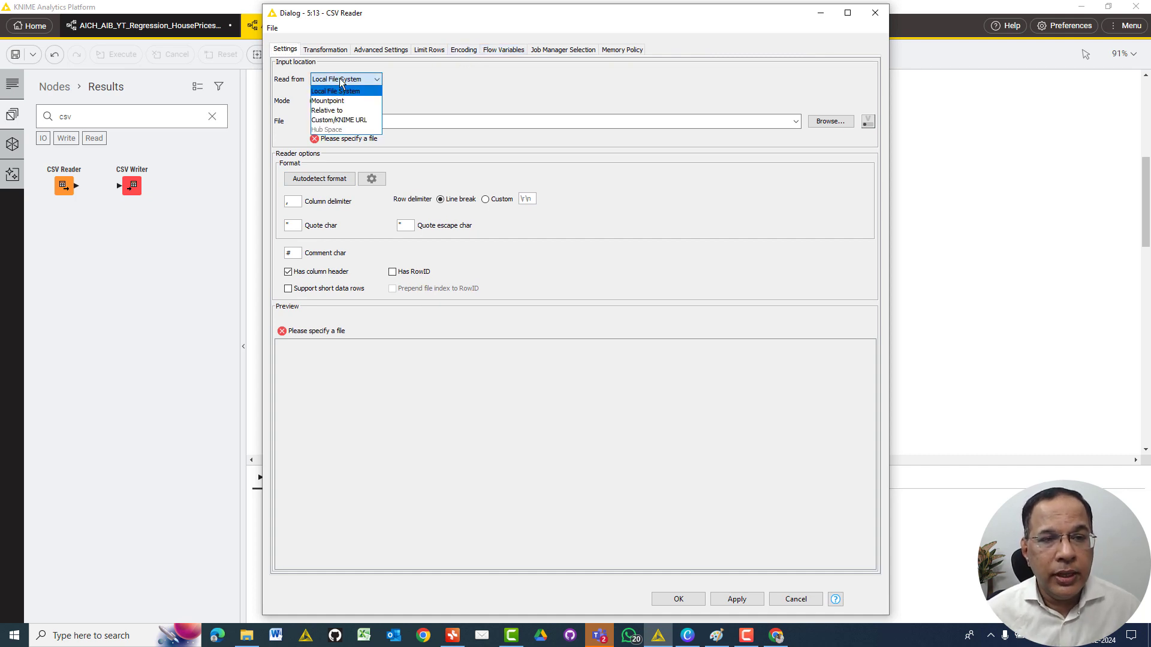
left_click(335, 112)
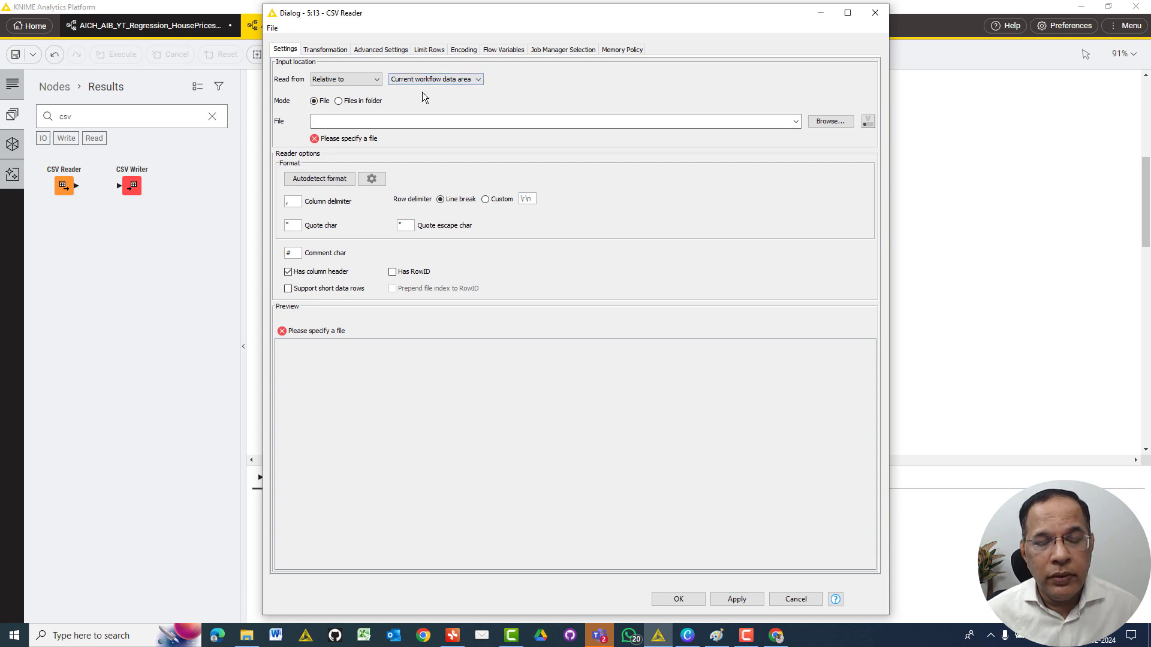
Step: Switch to File Explorer and open the data folder of AICH_AIForBusiness_M1_1A_Reg_HousePrices_BegineerSeries_StepA_EDA_Prep inside 02 Workspace For YouTube Videos
left_click(246, 635)
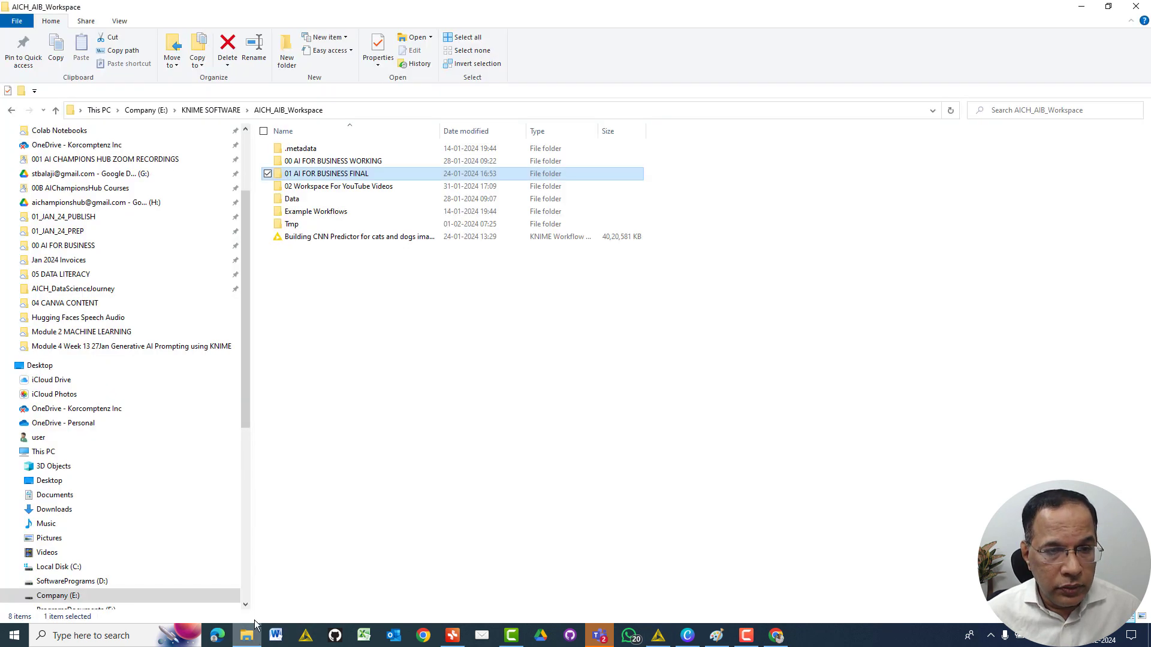
double_click(335, 163)
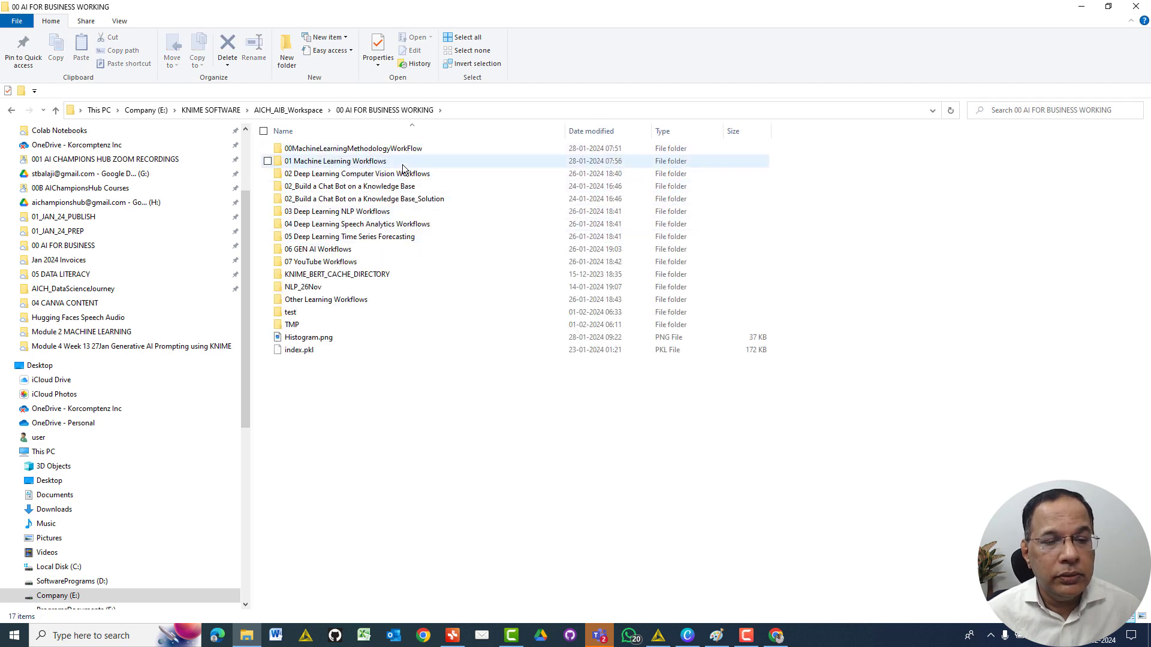
left_click(310, 114)
double_click(318, 185)
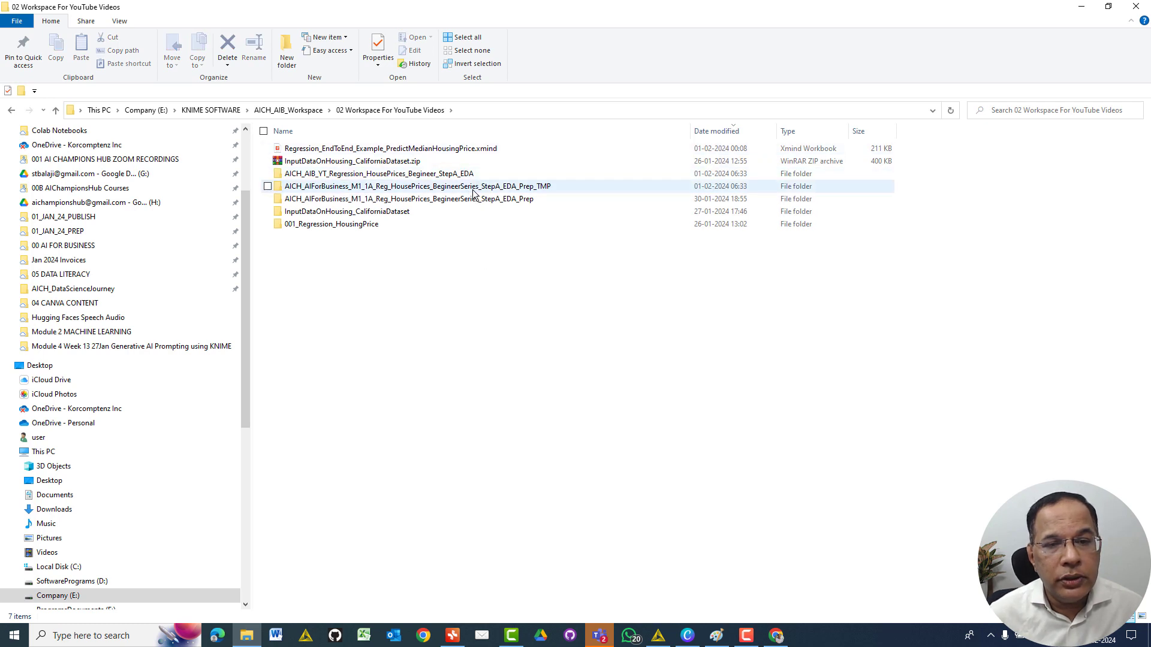
double_click(474, 200)
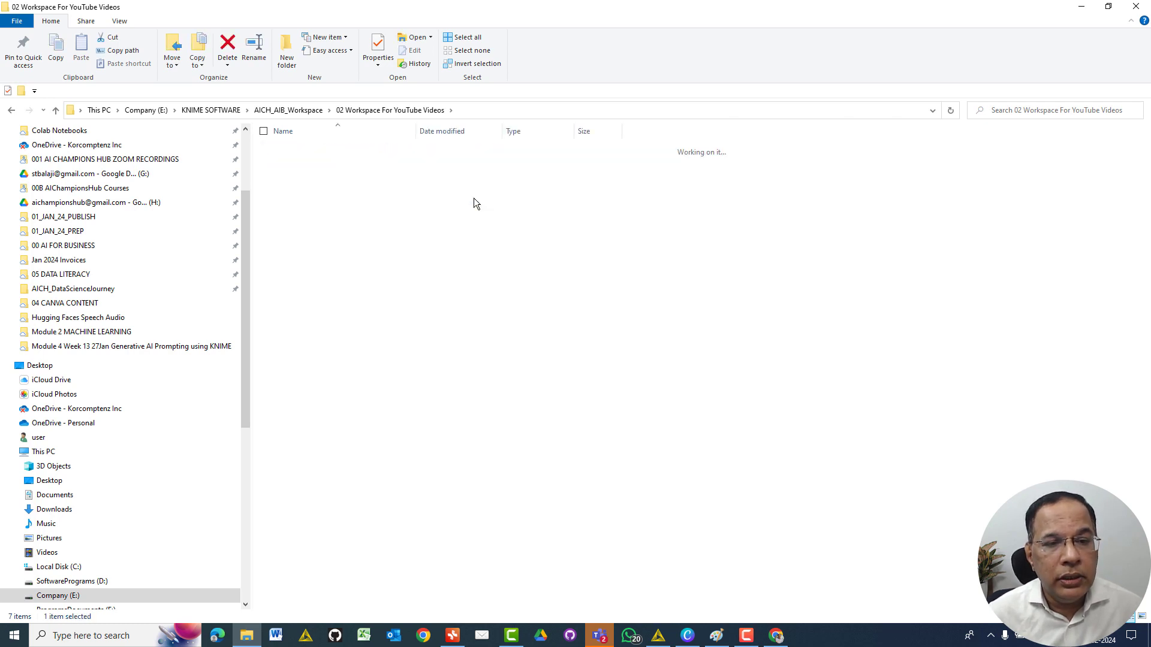
left_click(296, 186)
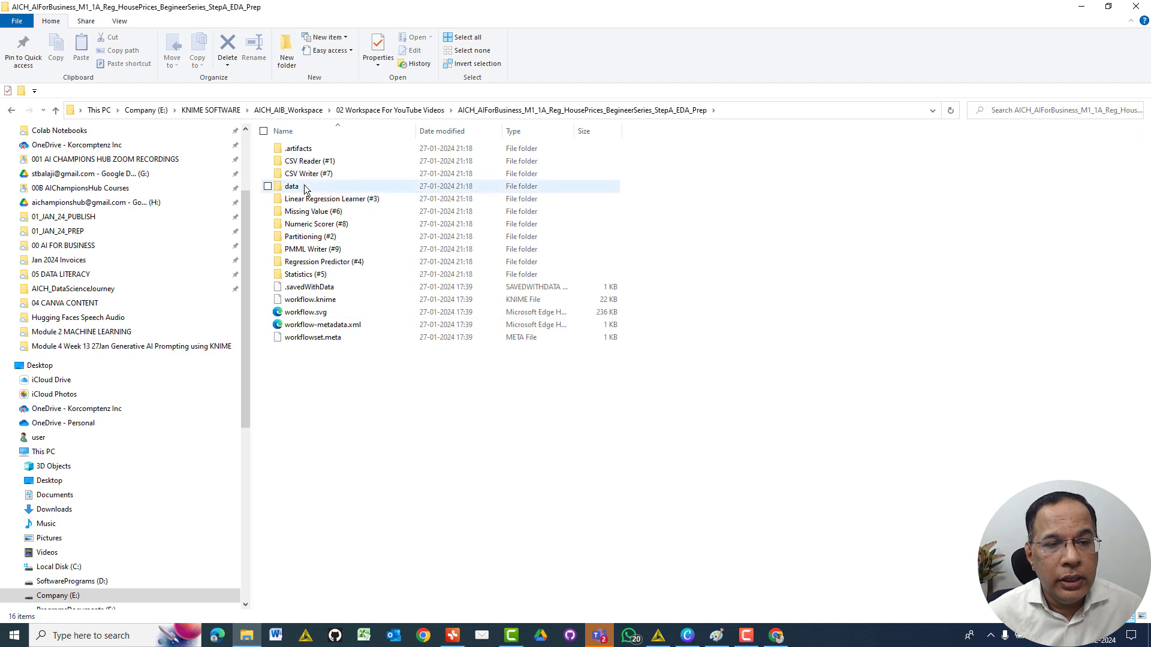
double_click(303, 186)
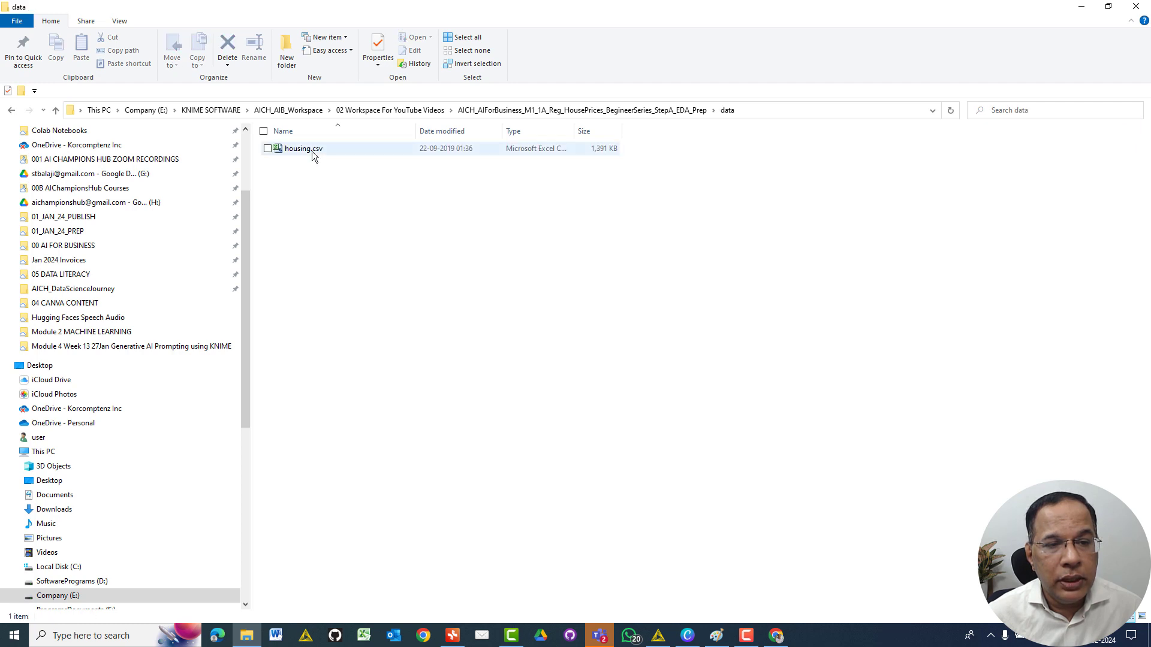
Step: Open housing.csv from the data folder in Excel and dismiss the product activation dialog
left_click(311, 151)
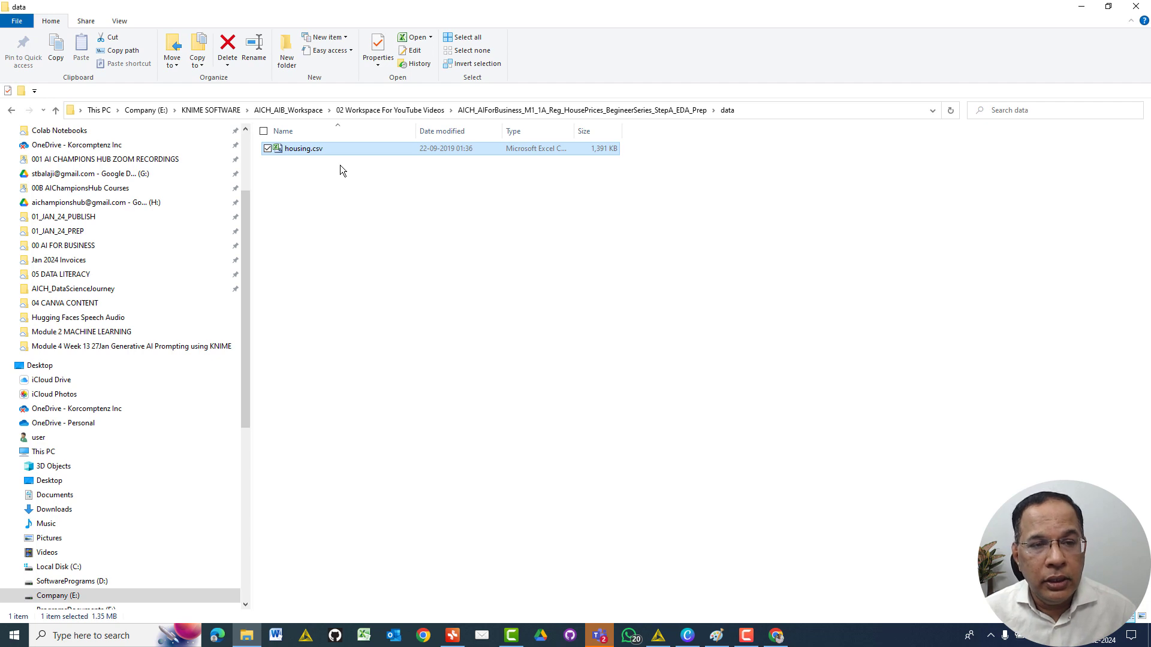
left_click(340, 165)
right_click(315, 151)
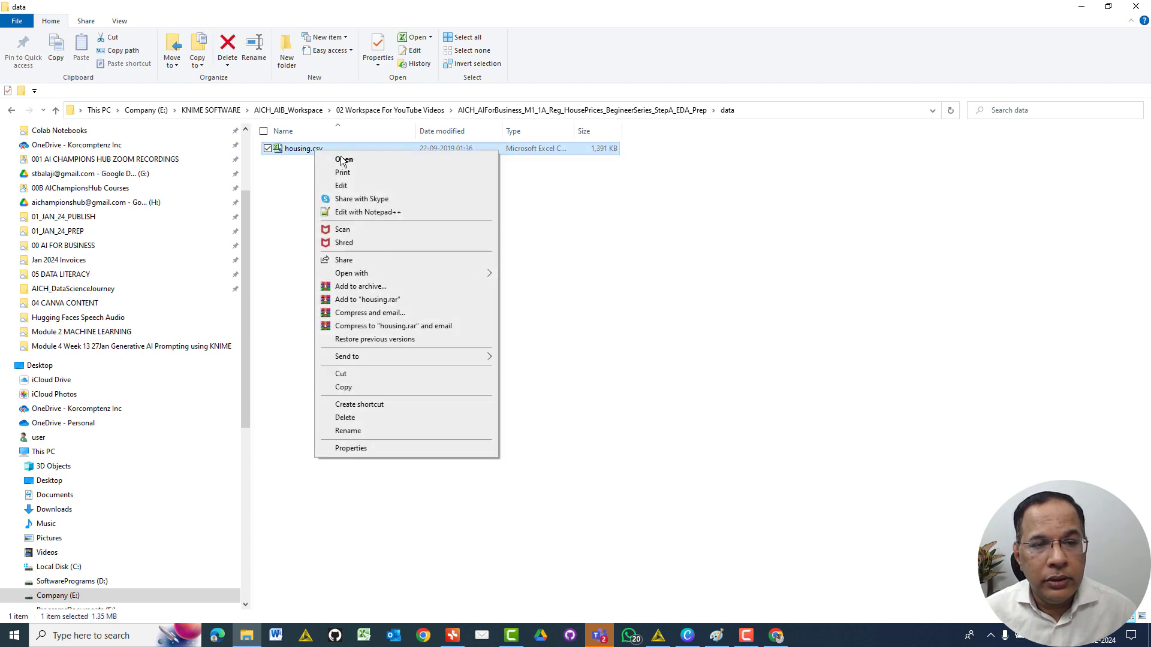
left_click(380, 161)
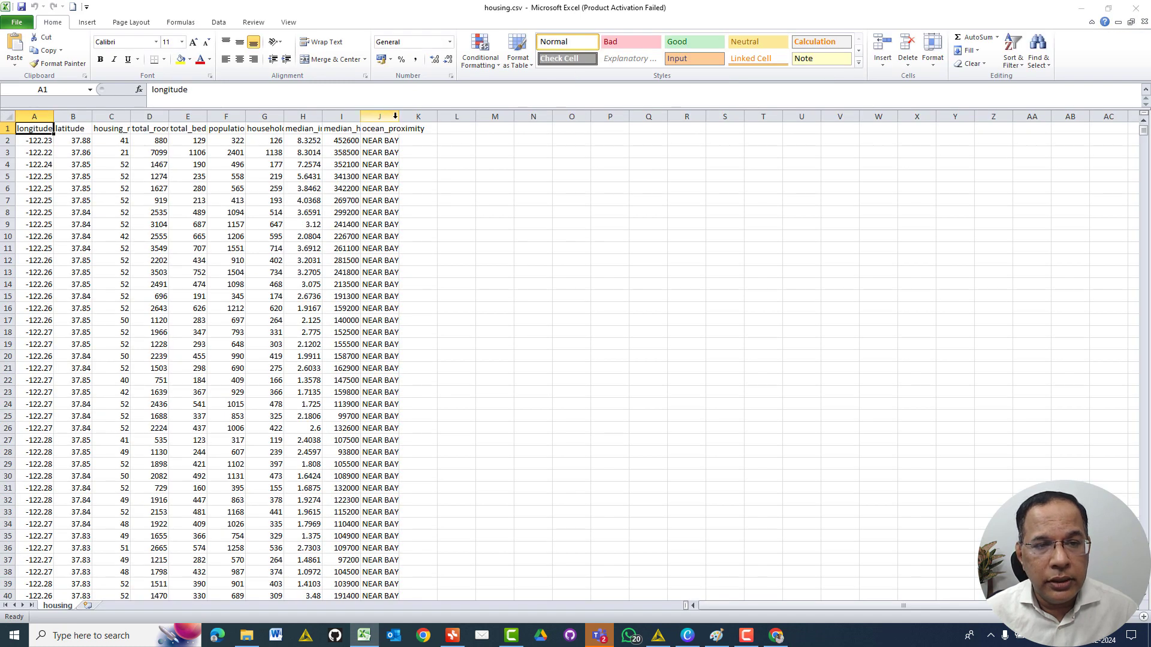
left_click(696, 430)
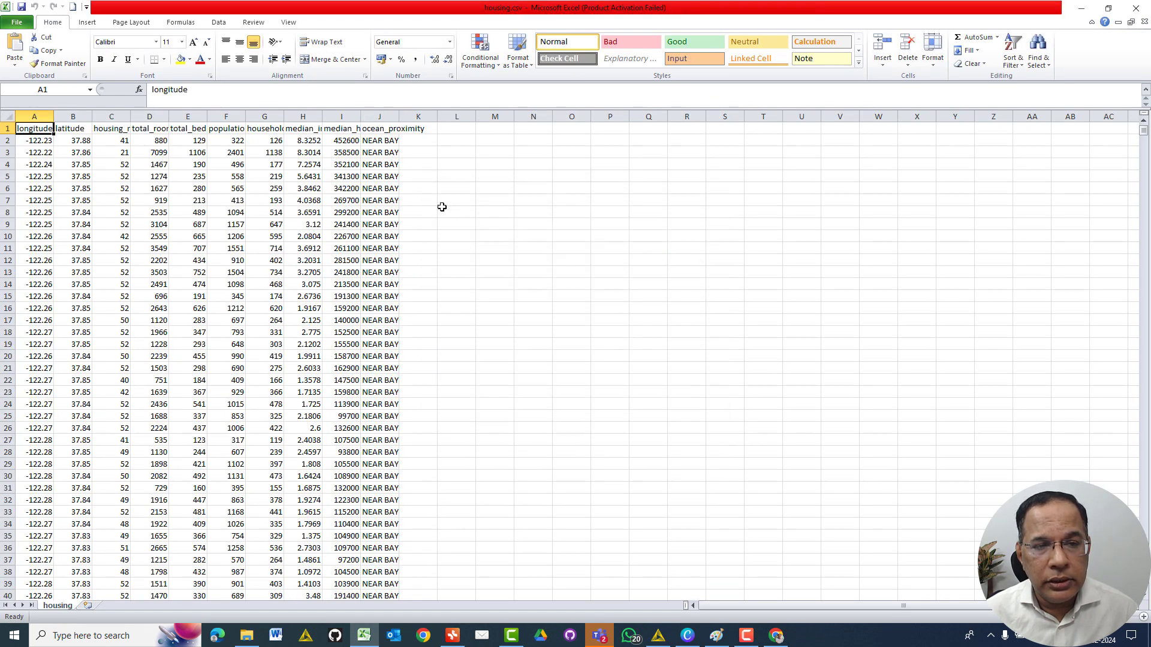
Step: Autofit the widths of columns A to J so the full housing headers fit, and clear the column selection
double_click(399, 116)
left_click_drag(37, 123, 407, 117)
double_click(359, 116)
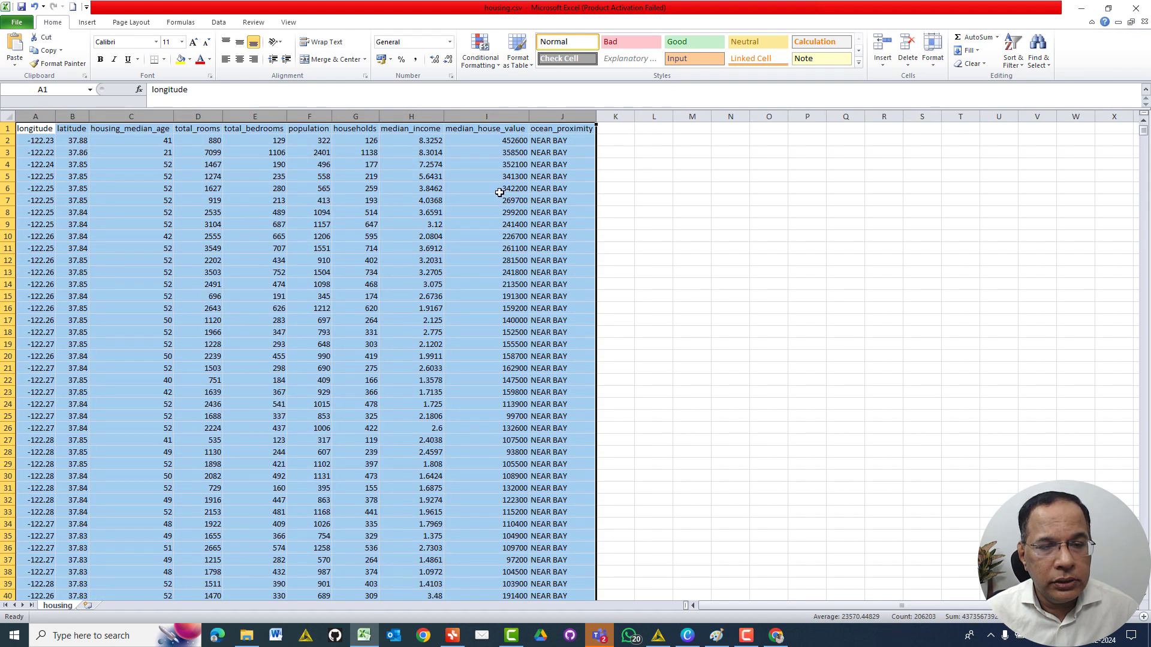
left_click(499, 190)
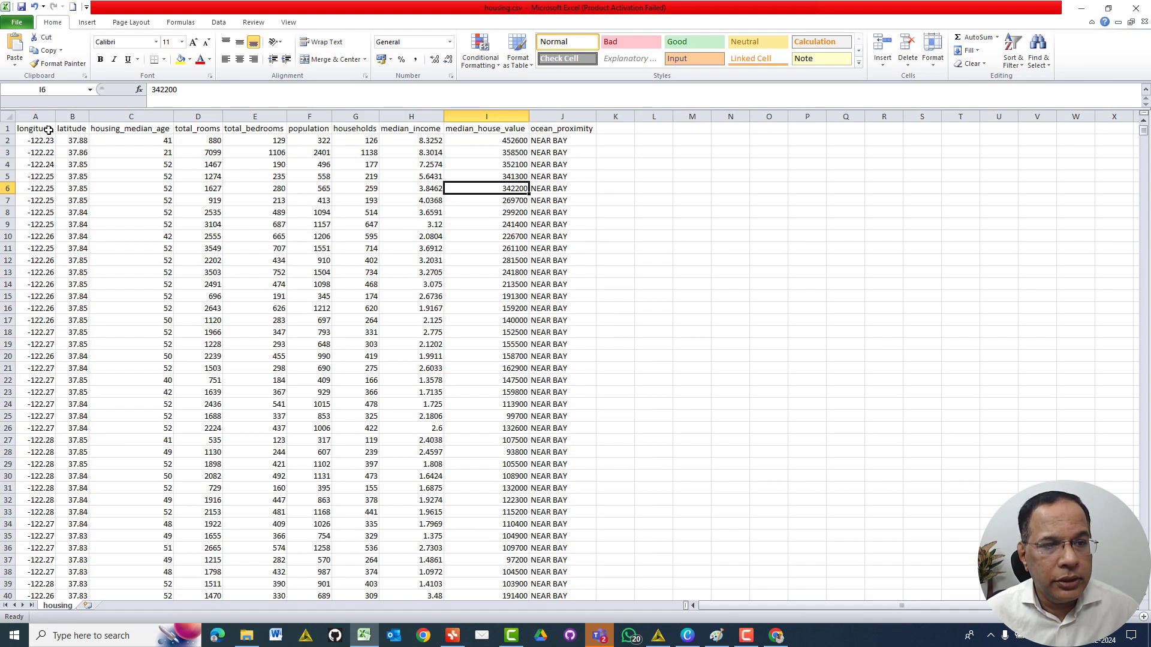
Step: Review the column headers from housing_median_age to median_income and widen the median_income column slightly
left_click(108, 130)
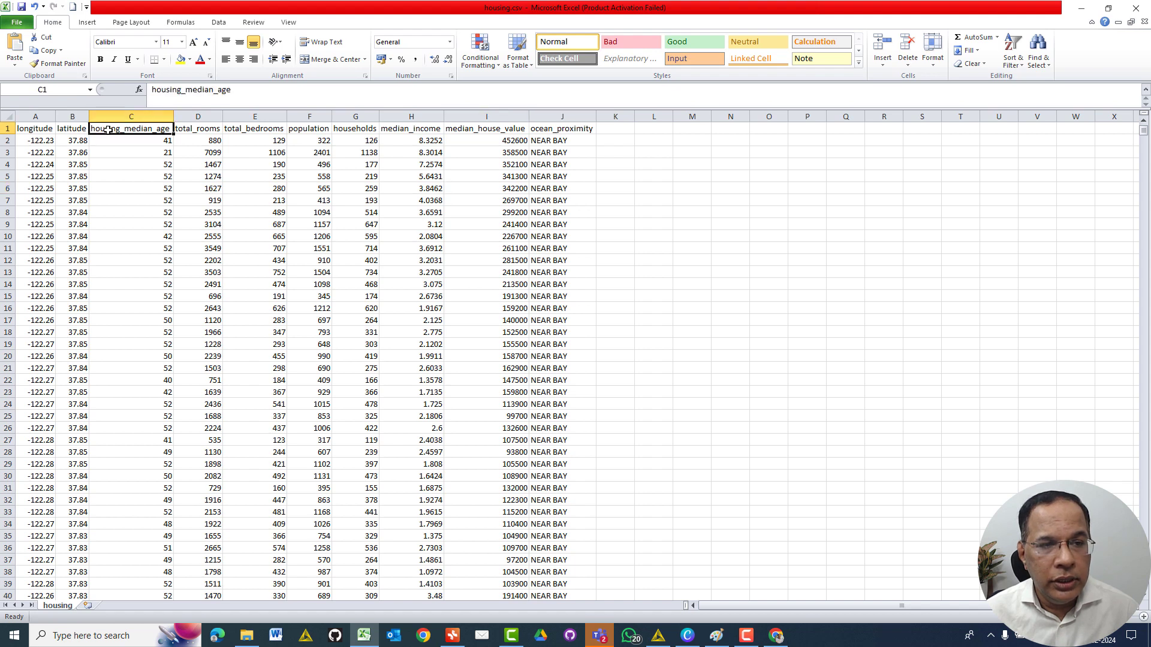
left_click(205, 133)
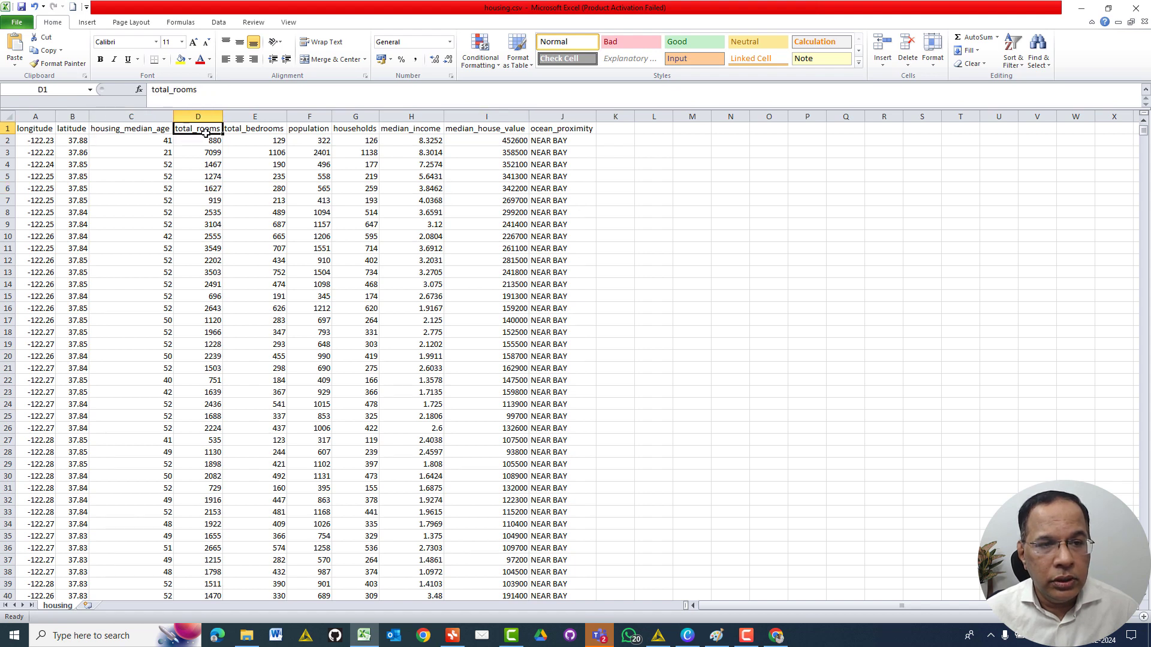
left_click(234, 130)
left_click(313, 125)
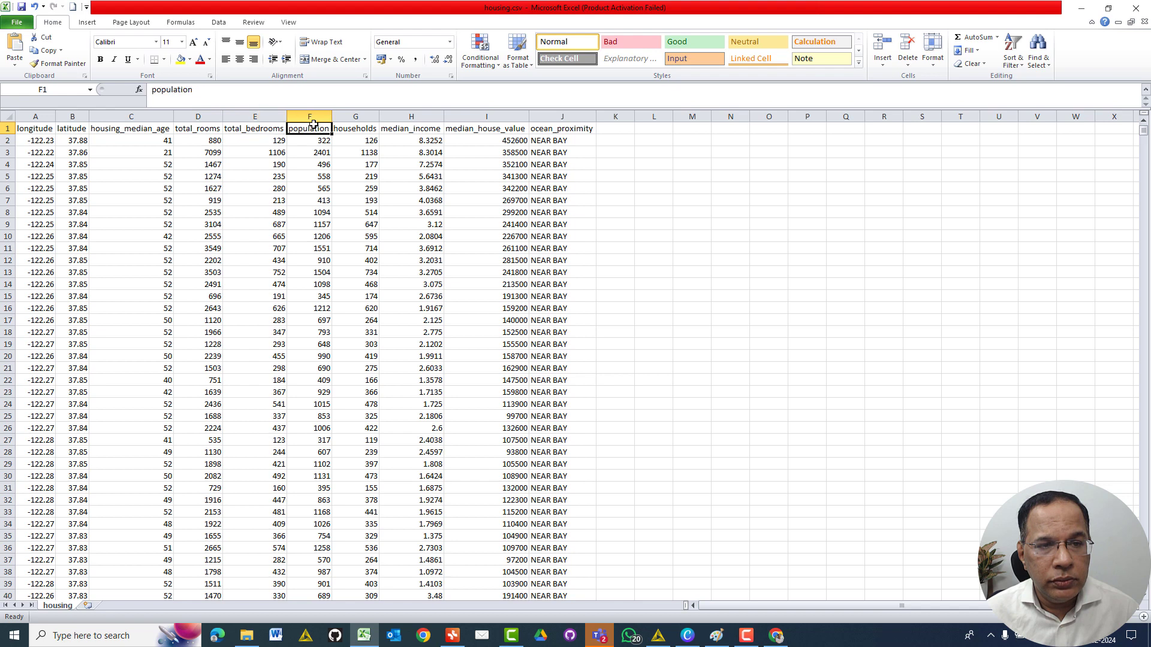
left_click(355, 129)
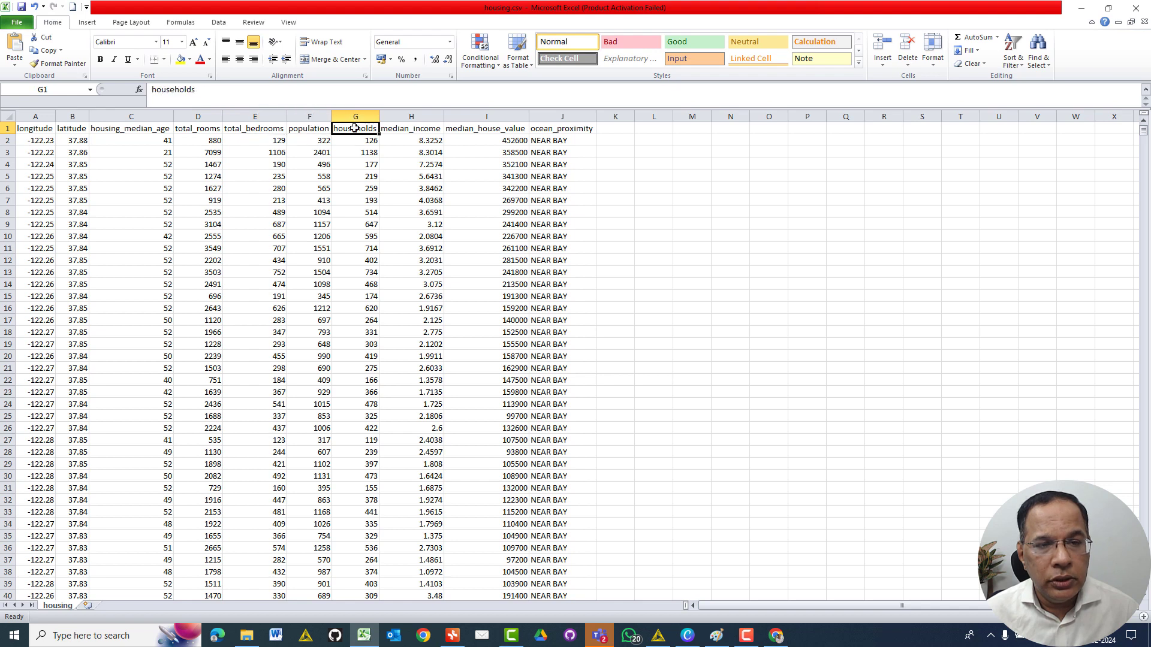
left_click(415, 127)
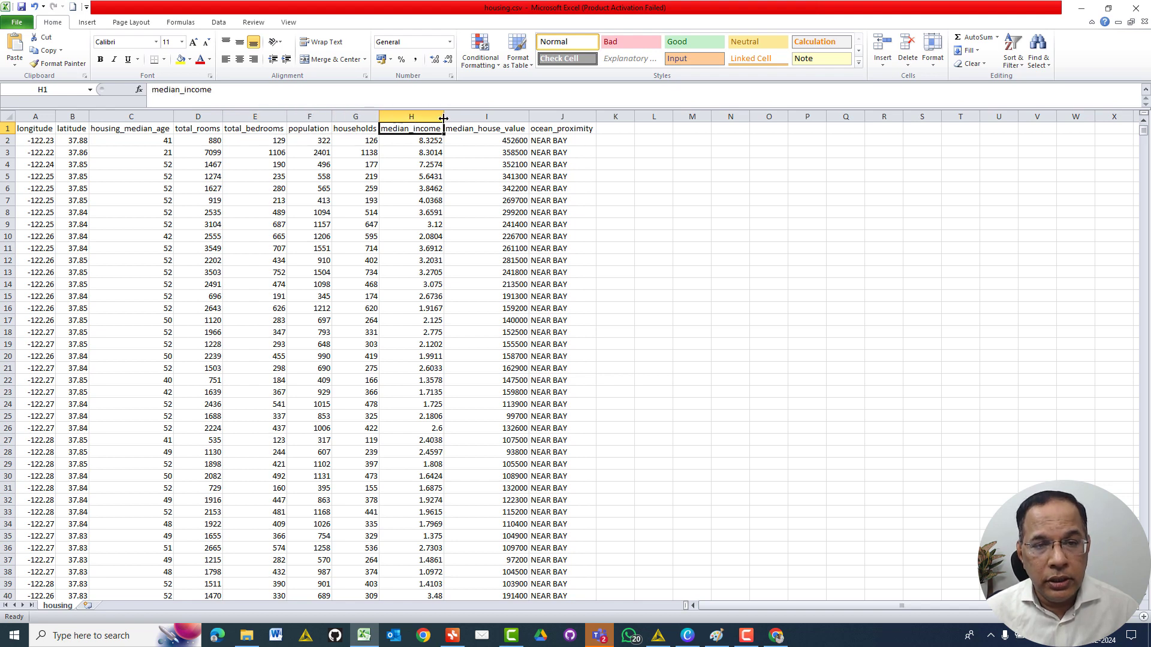
left_click_drag(444, 118, 450, 118)
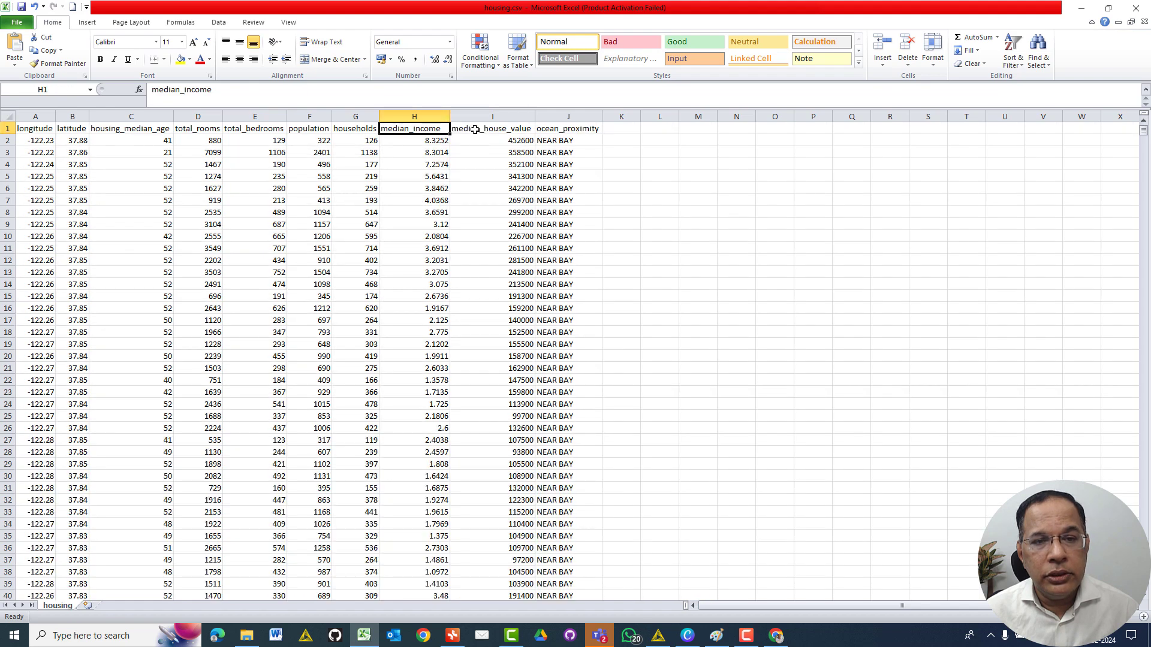
Step: Examine the median_house_value header and the values beneath it in rows 2 to 9
left_click(474, 129)
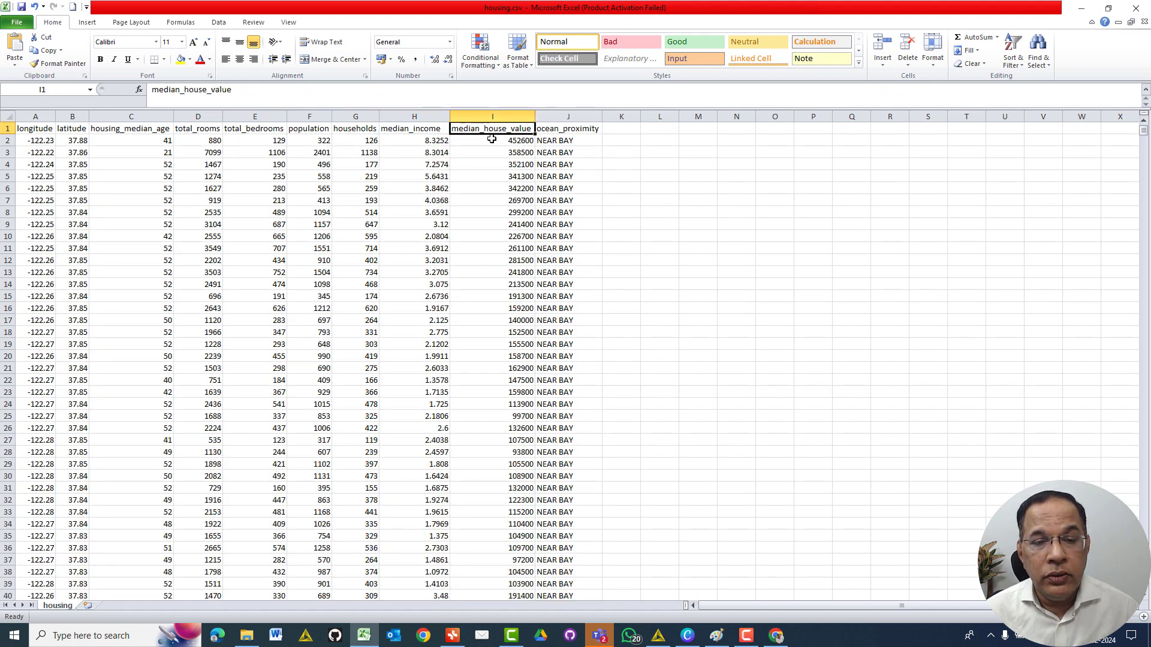
left_click_drag(492, 139, 493, 228)
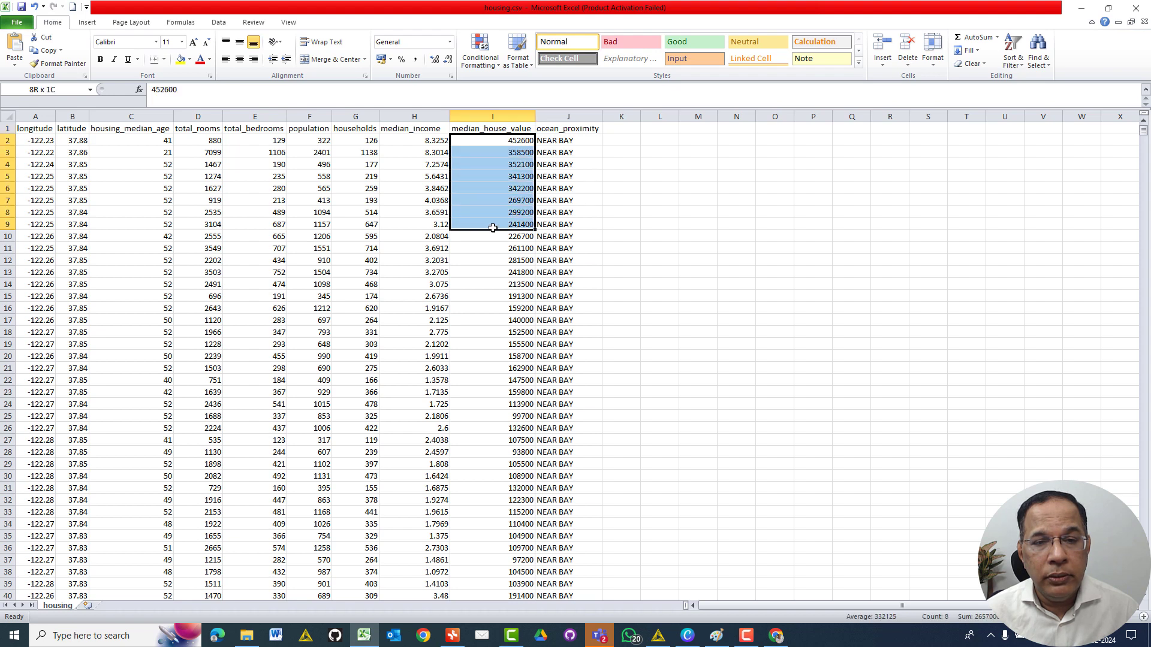
left_click(498, 128)
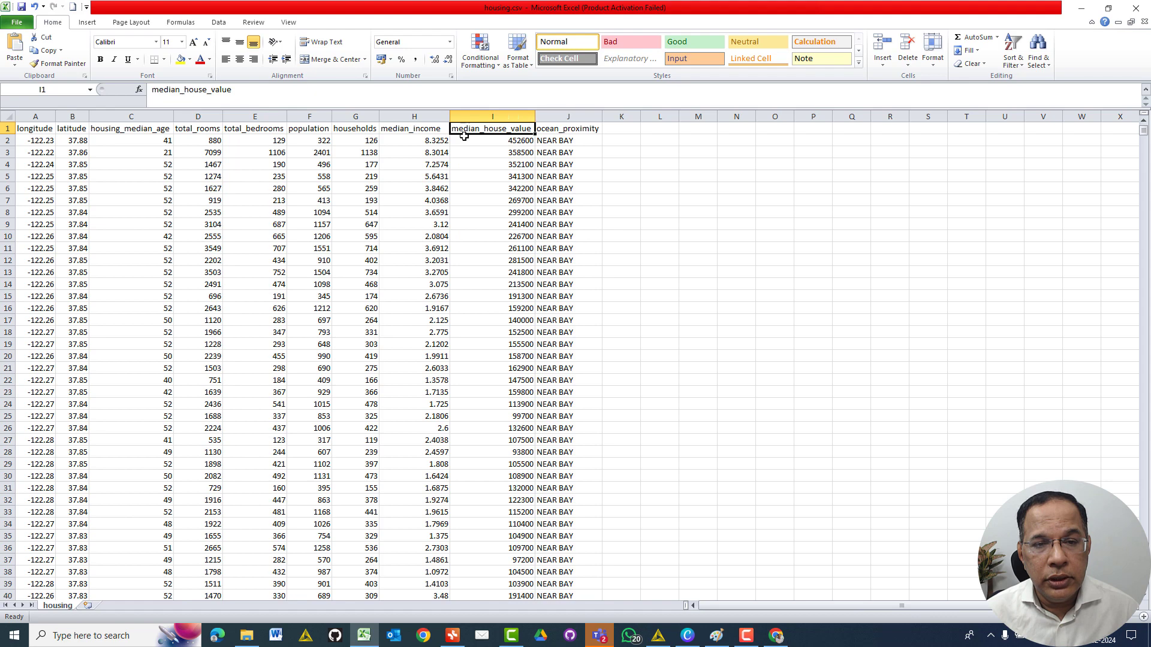
Step: Examine the ocean_proximity values further down the sheet and the header row from longitude to ocean_proximity
left_click(547, 127)
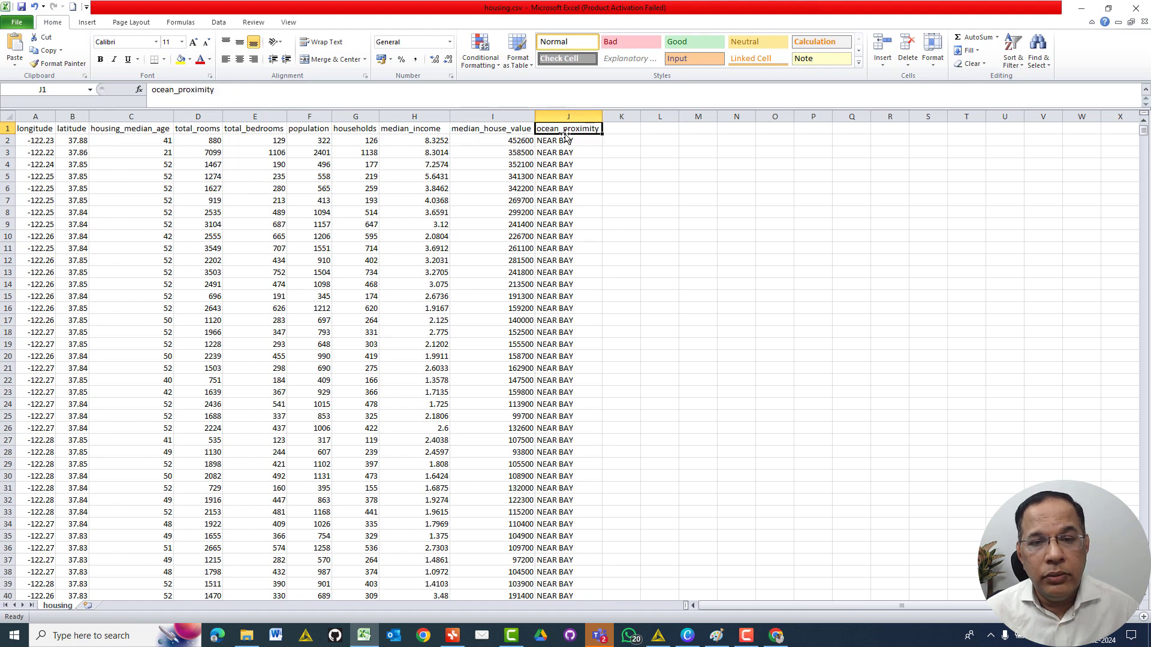
scroll(564, 137, "down", 14)
scroll(566, 139, "down", 18)
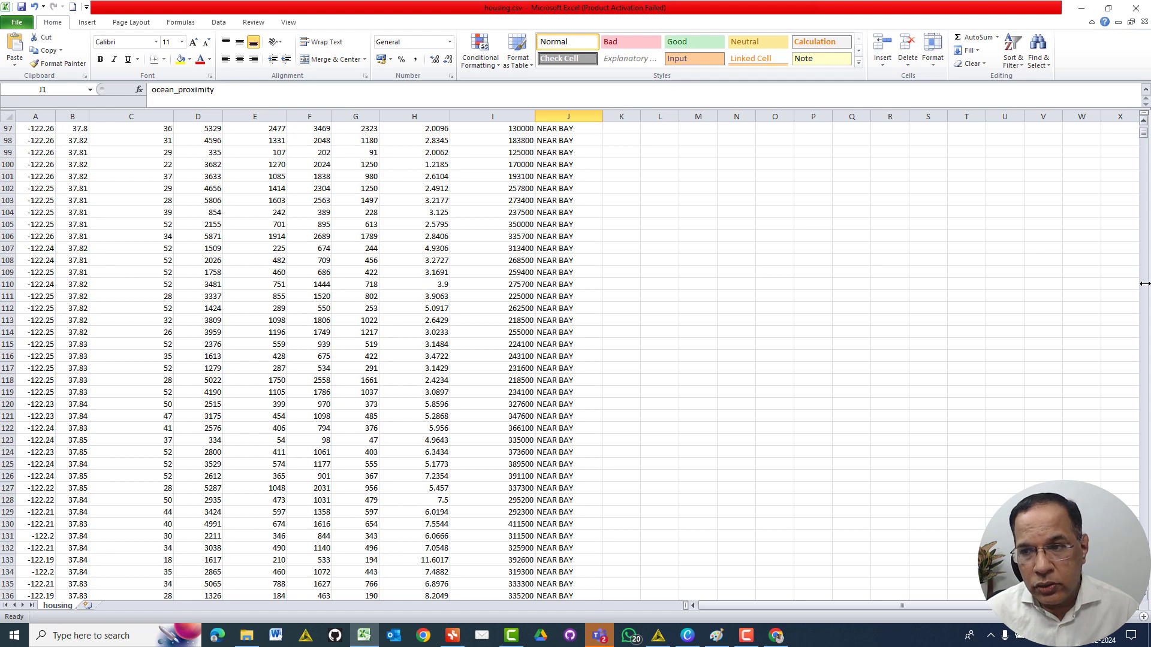
left_click_drag(1143, 124, 1143, 118)
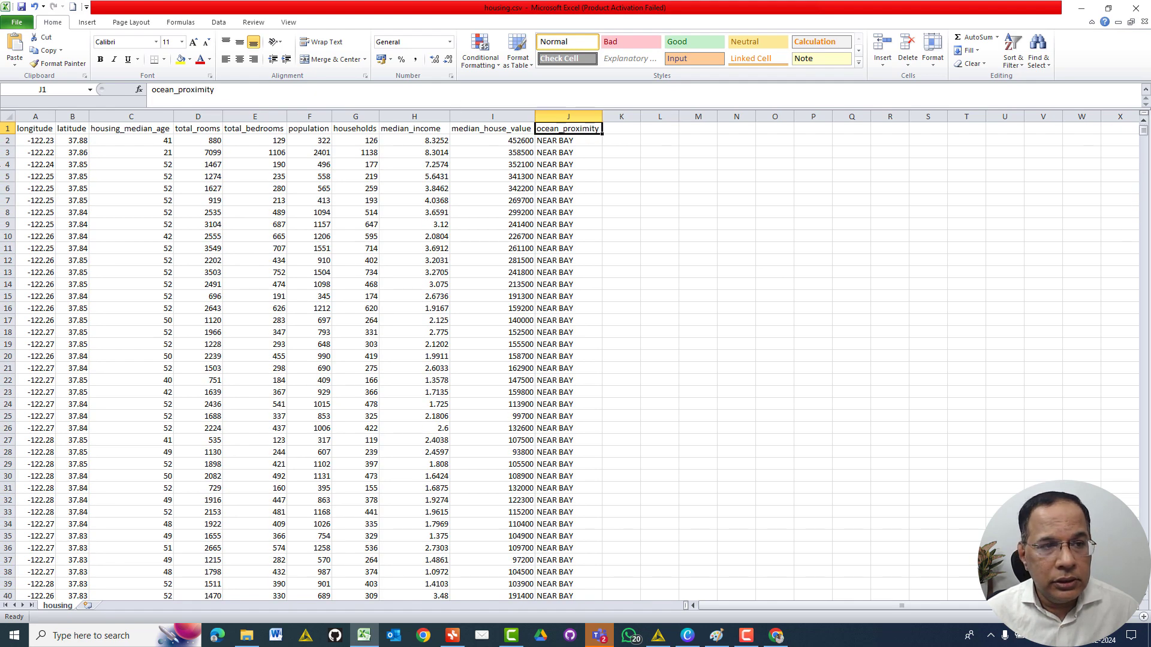
left_click_drag(24, 131, 570, 128)
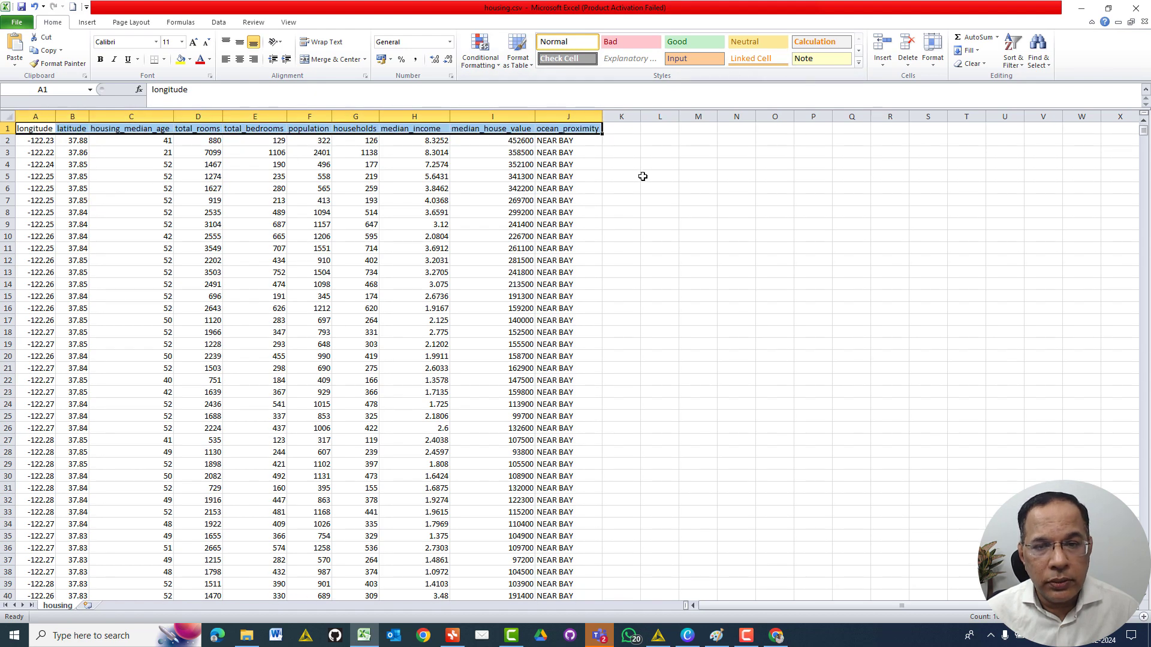
Step: Switch to KNIME and try housing.csv as the CSV Reader's file, relative to the current workflow data area
key("alt+Tab")
key("alt+Tab")
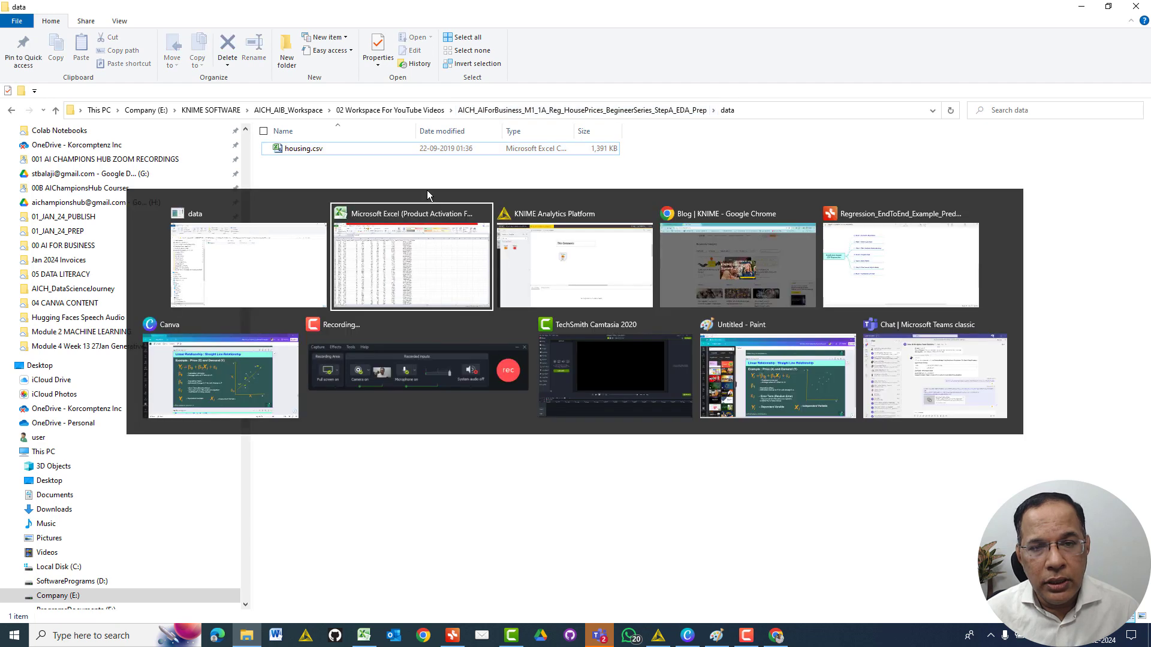
key("alt+Tab")
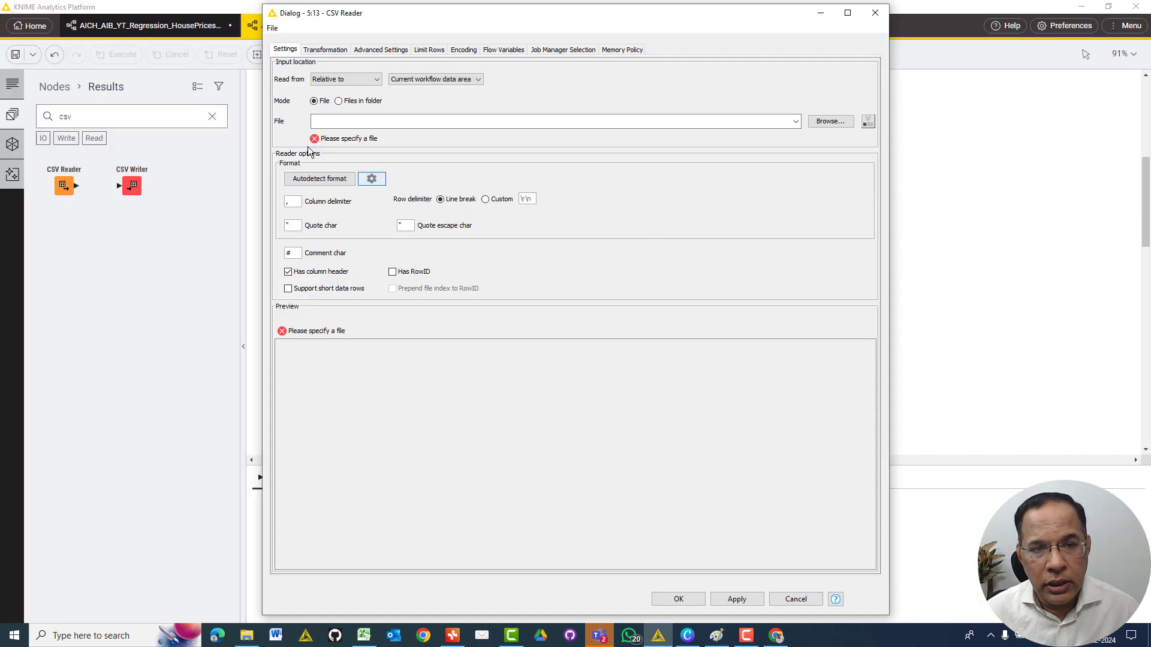
left_click(428, 79)
left_click(456, 113)
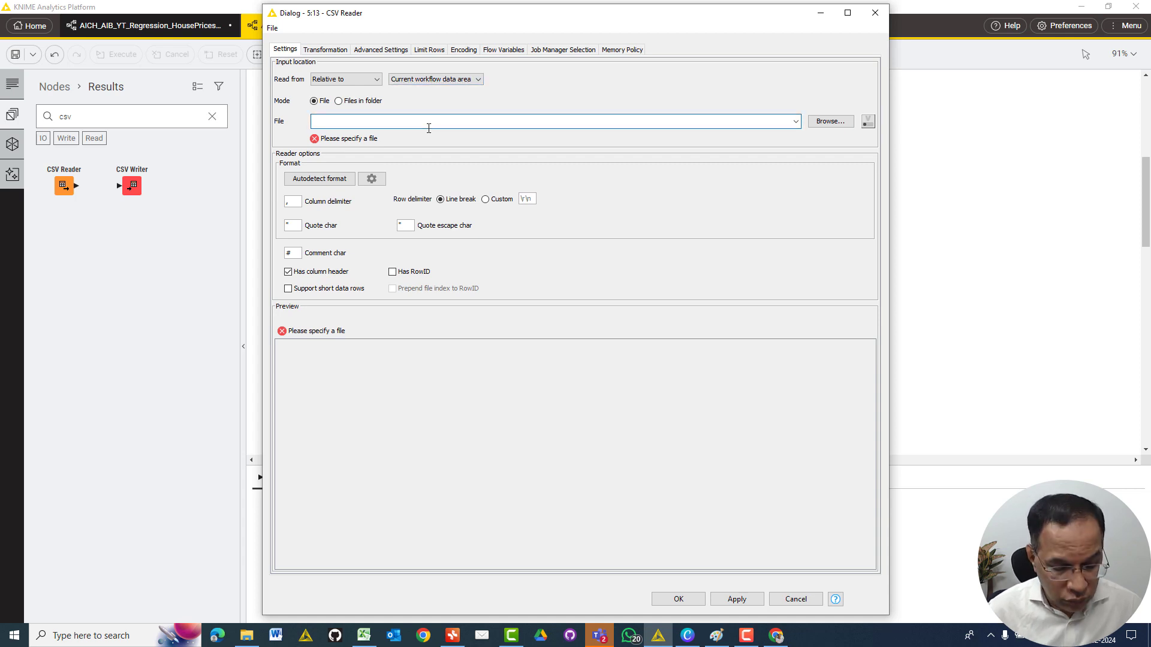
type("housing")
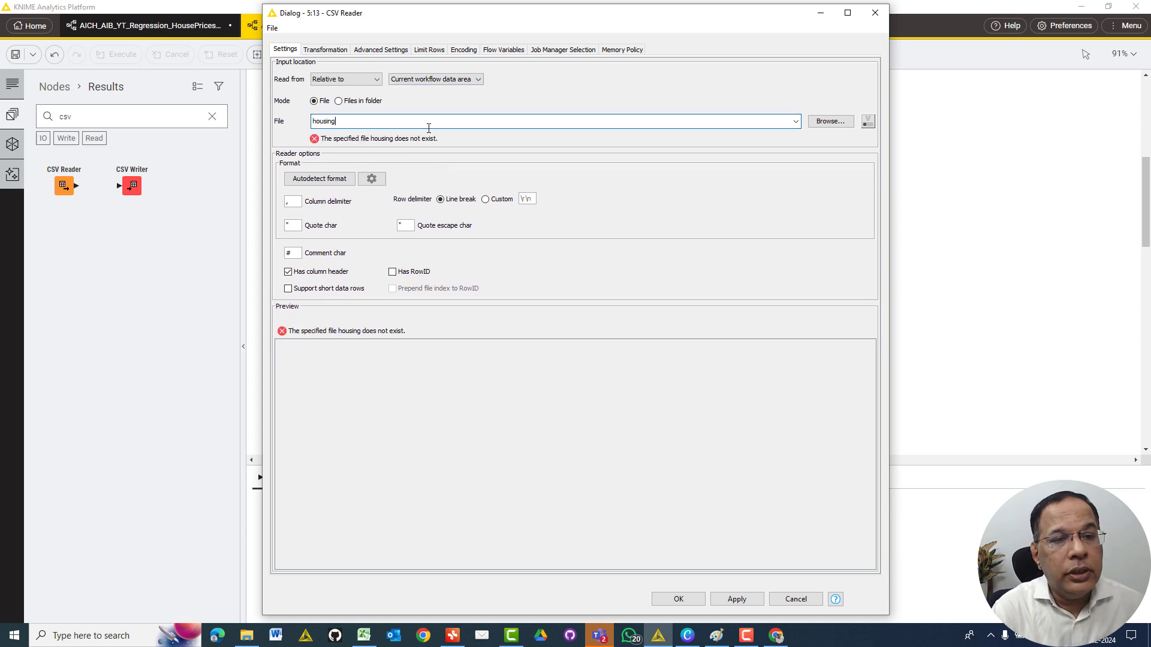
type(".csv")
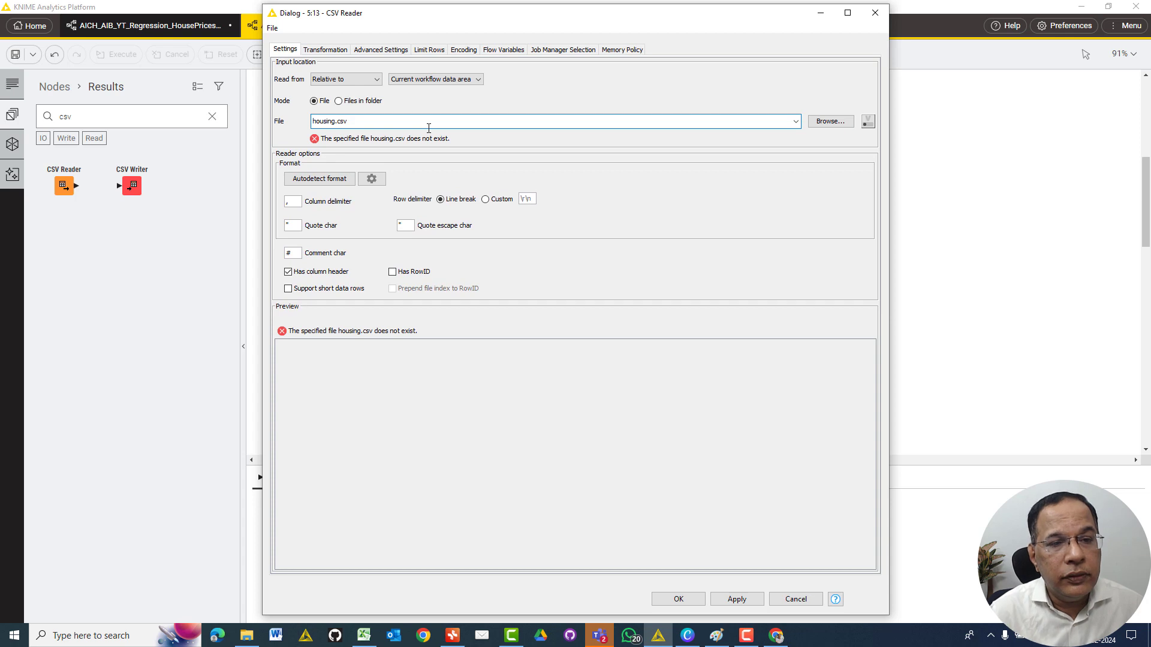
Step: Try the relative path ./housing.csv as the CSV Reader's file, then discard the node configuration
left_click(478, 79)
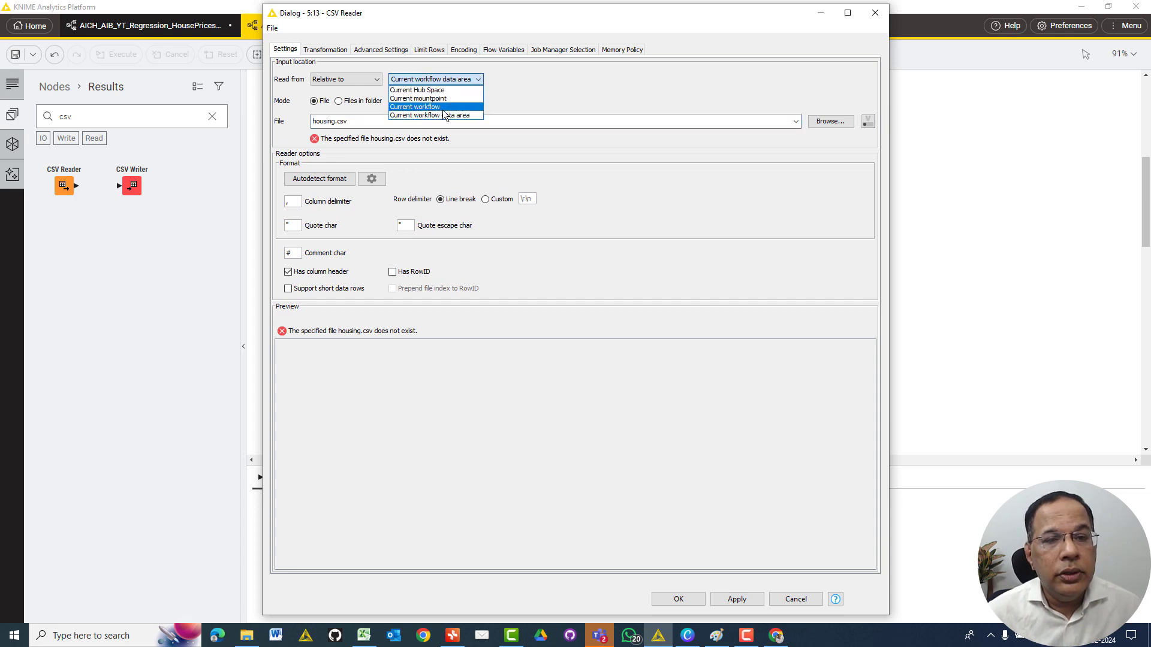
left_click(338, 125)
left_click(326, 124)
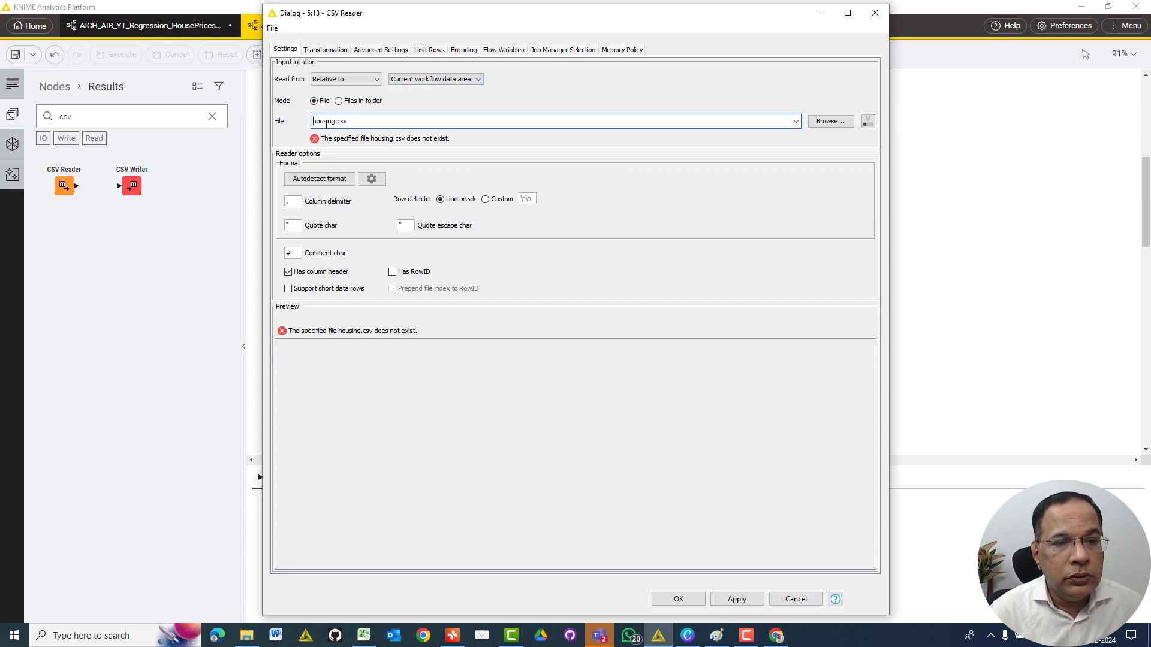
key("Home")
type("./")
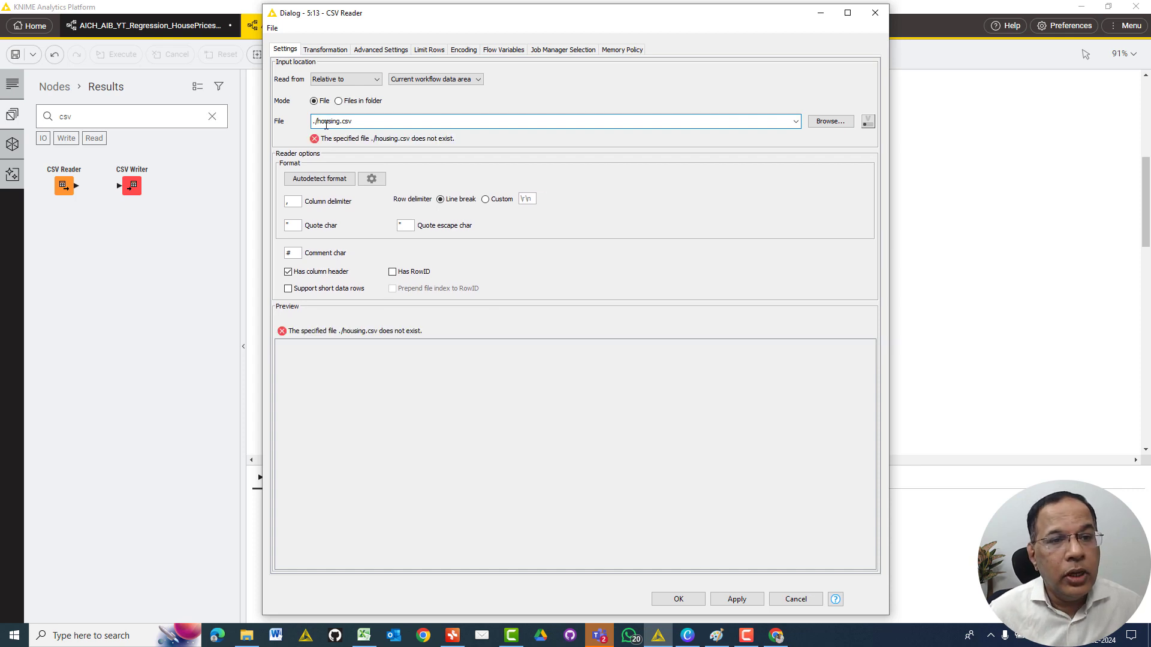
left_click(812, 602)
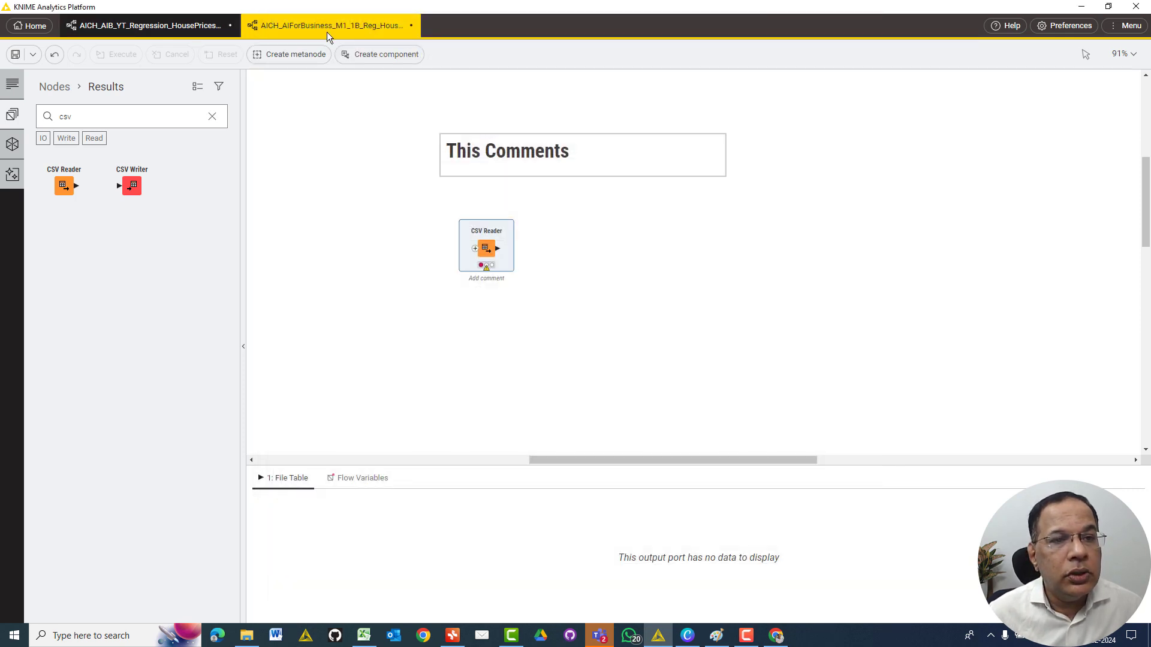
Step: Delete the CSV Reader node below the "This Comments" annotation in the AICH_AIForBusiness_M1_1B workflow
left_click(173, 27)
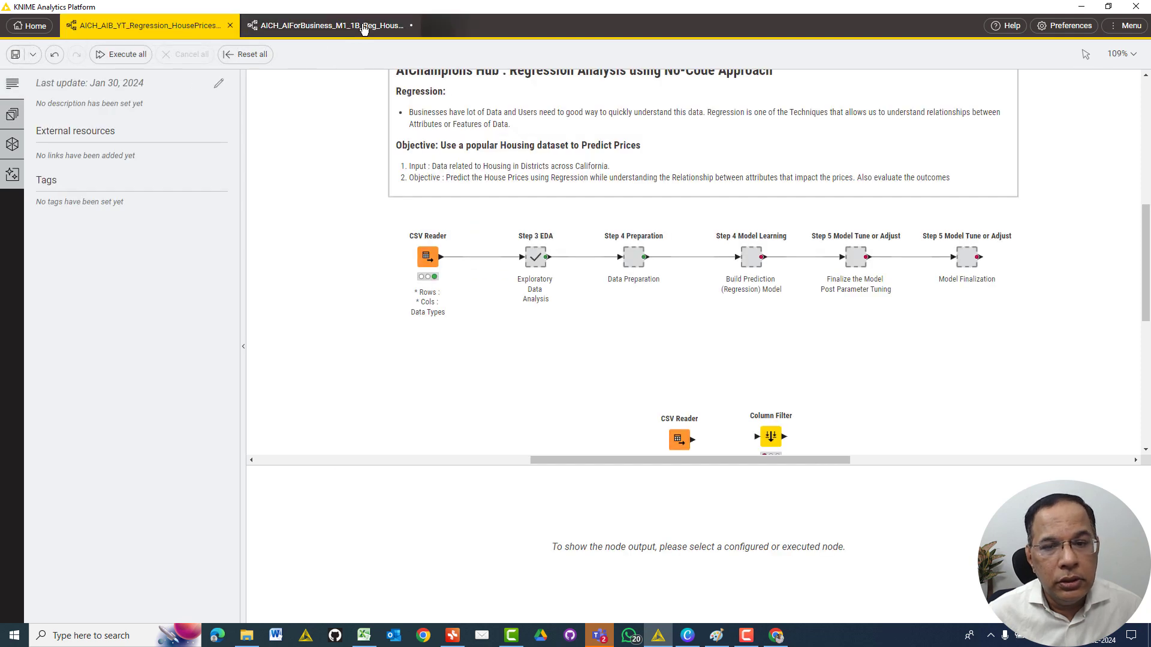
left_click(331, 30)
left_click(492, 251)
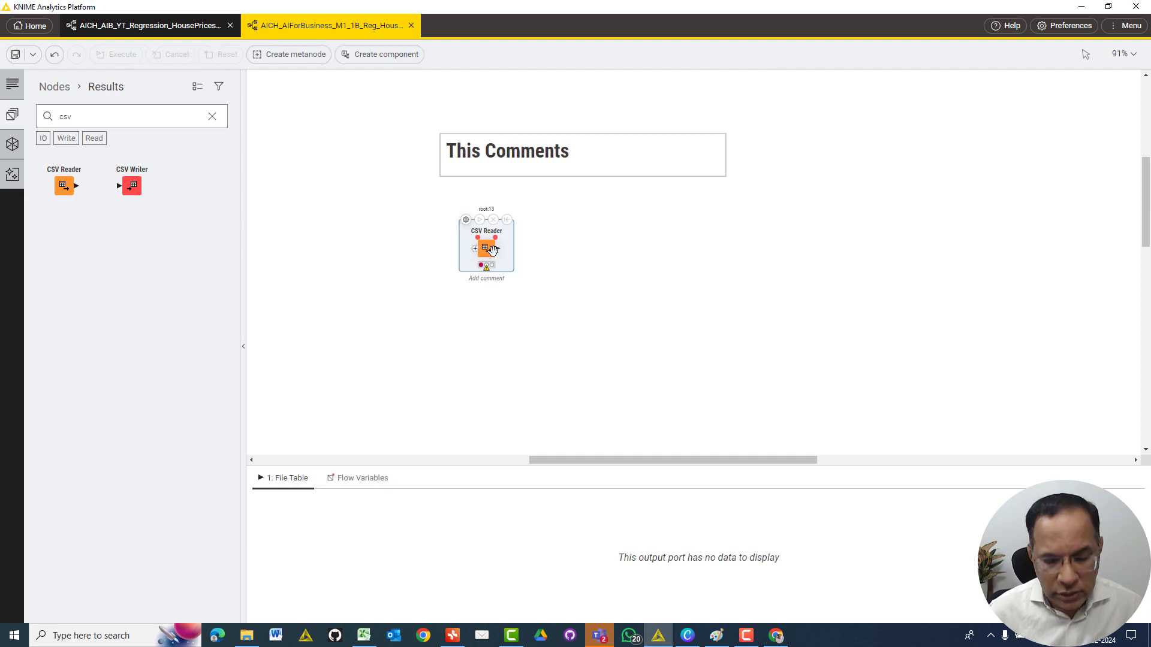
key("Delete")
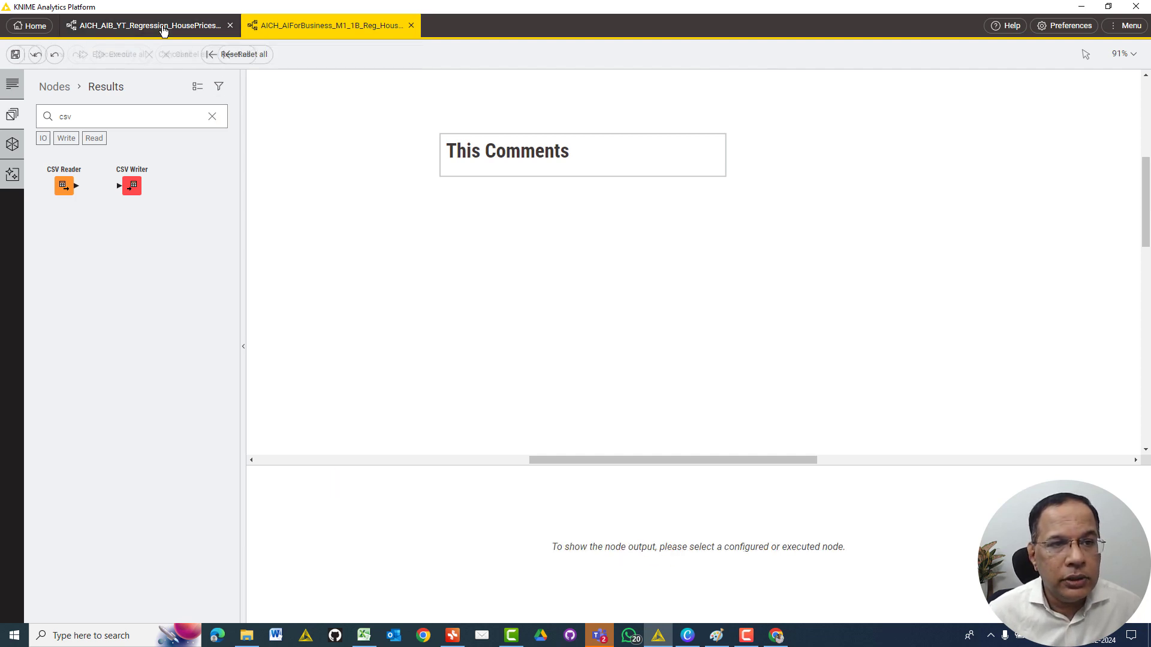
Step: In the AICH_AIB_YT_Regression_HousePrices workflow, review the CSV Reader's input location, file path and preview, leaving its configuration unchanged
left_click(162, 27)
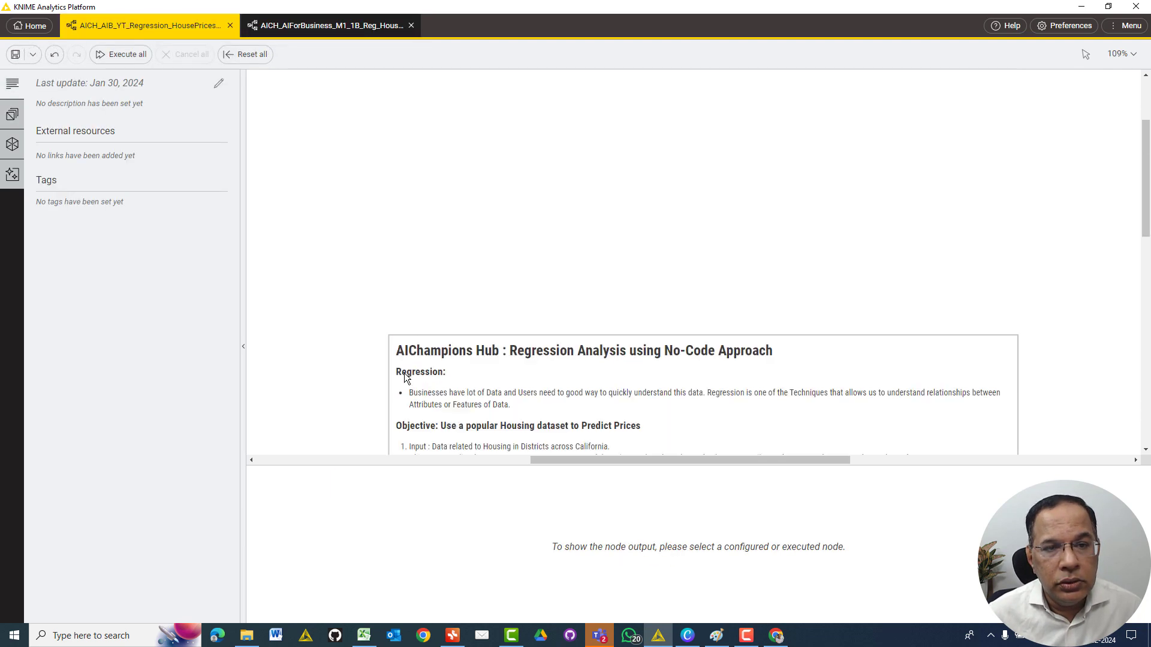
scroll(468, 253, "down", 3)
scroll(451, 229, "up", 4)
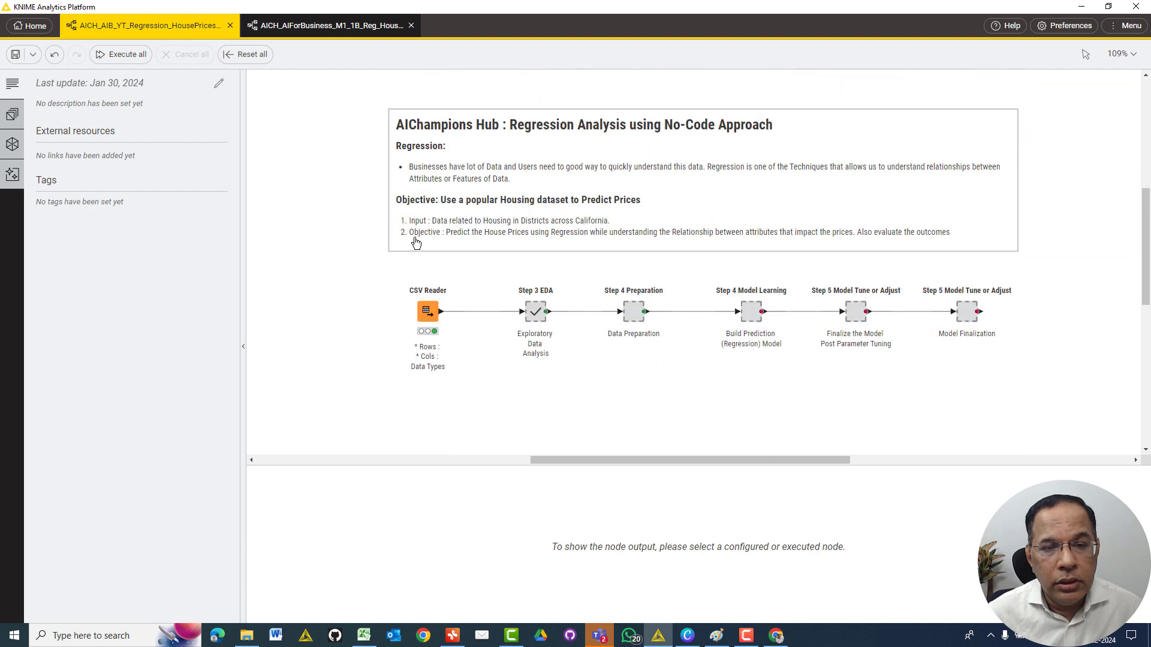
left_click(427, 311)
double_click(426, 311)
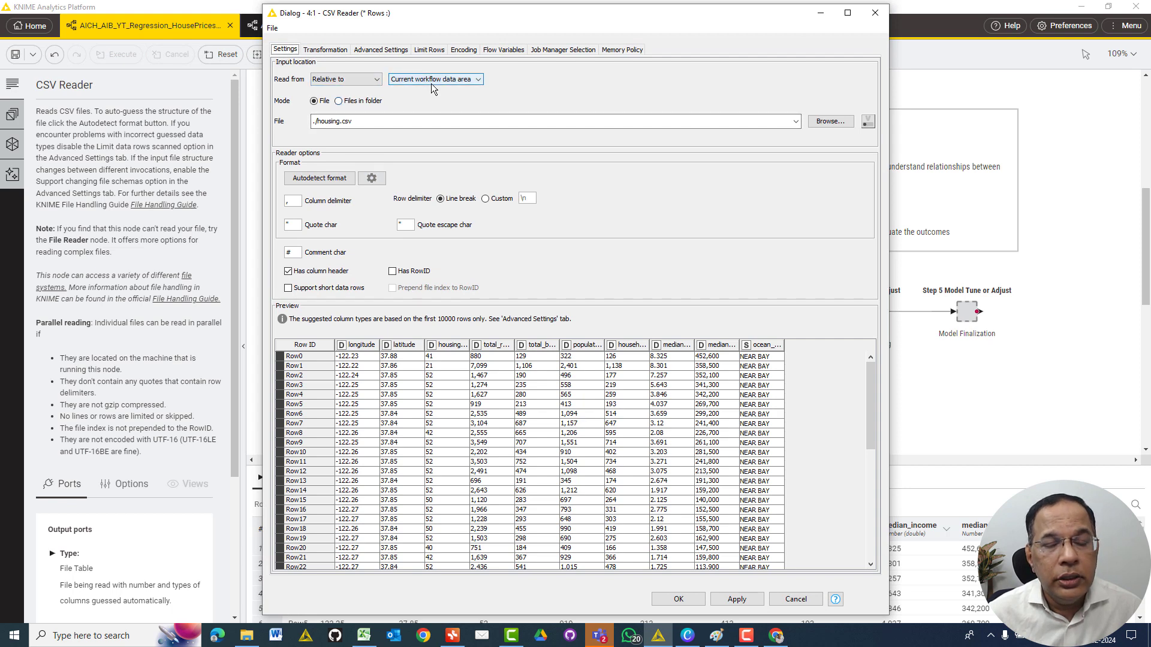
left_click(339, 121)
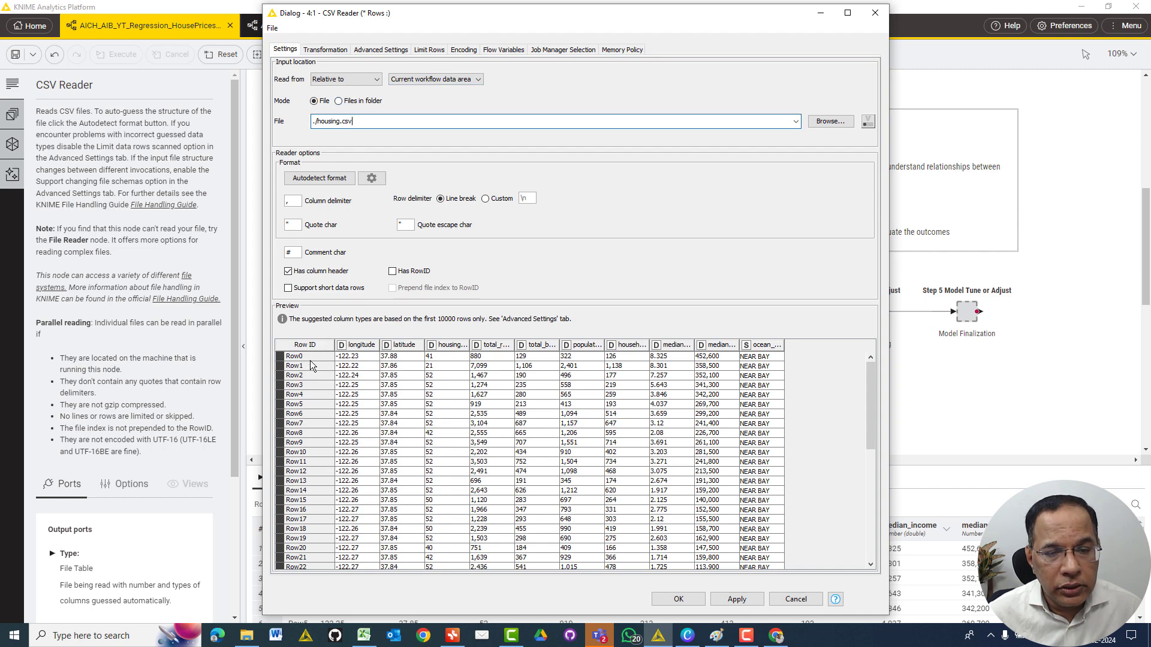
left_click(794, 599)
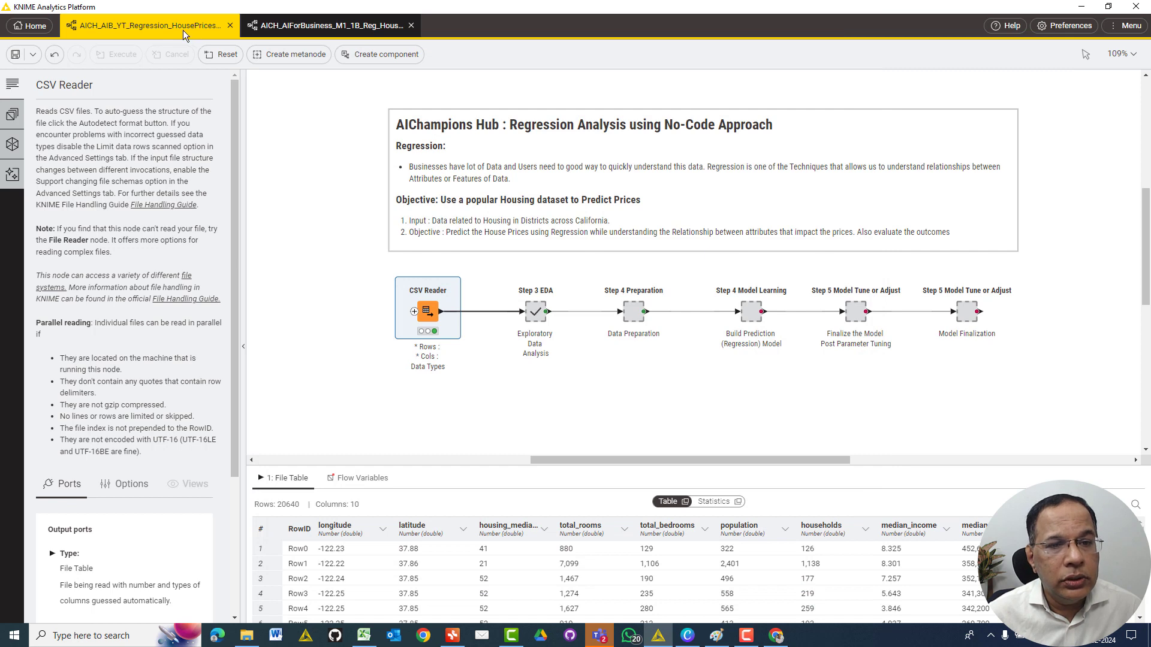
left_click(34, 55)
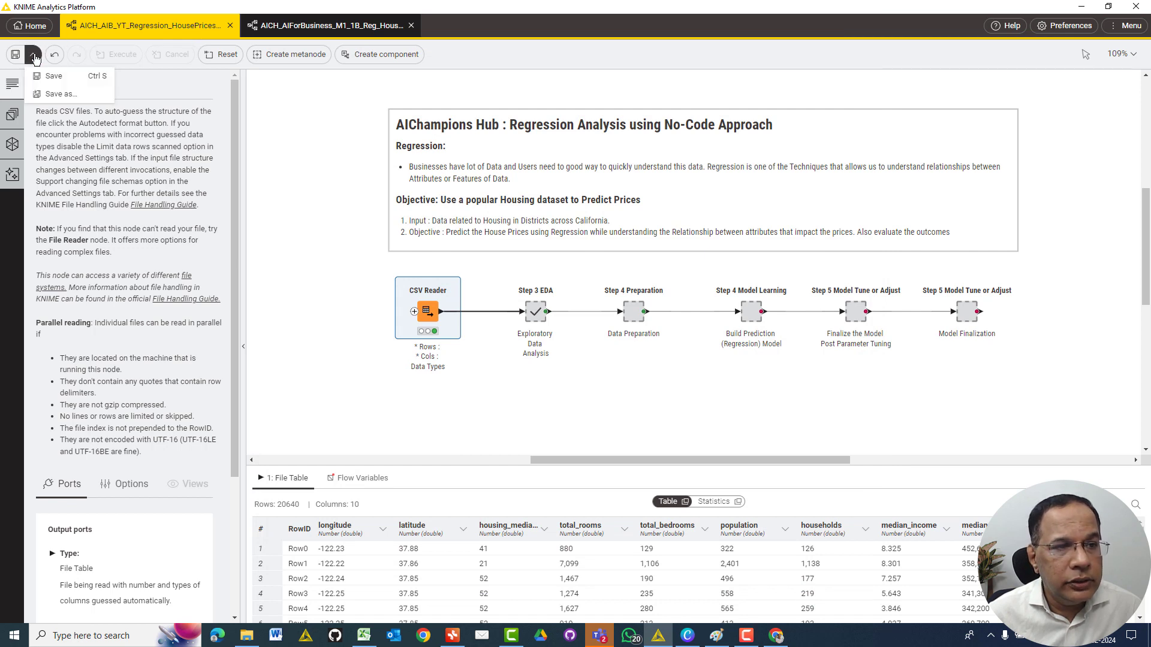
left_click(55, 93)
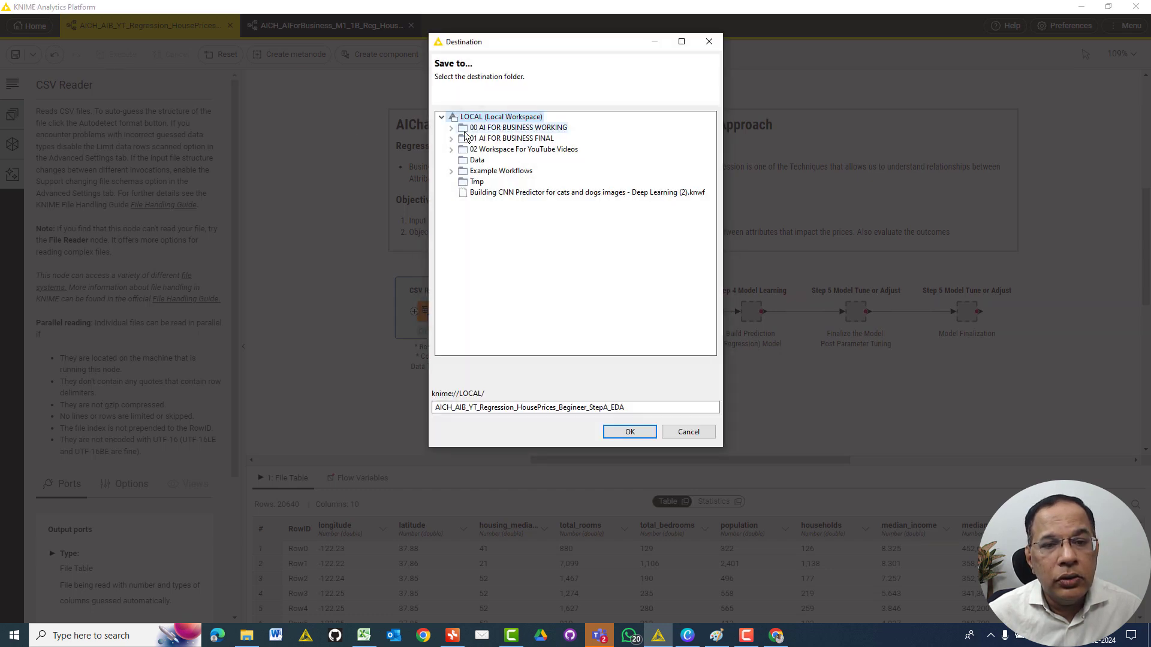
double_click(524, 407)
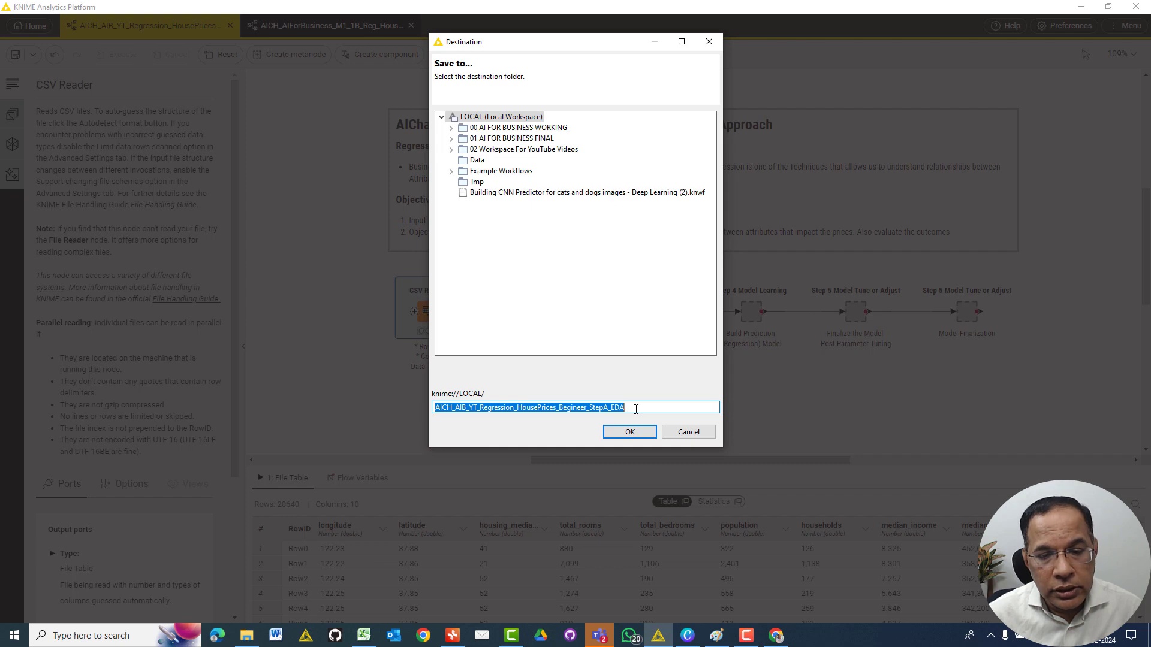
left_click(685, 431)
Step: In File Explorer, open the data folder inside AICH_AIB_YT_Regression_HousePrices_Begineer_StepA_EDA under 02 Workspace For YouTube Videos
left_click(247, 635)
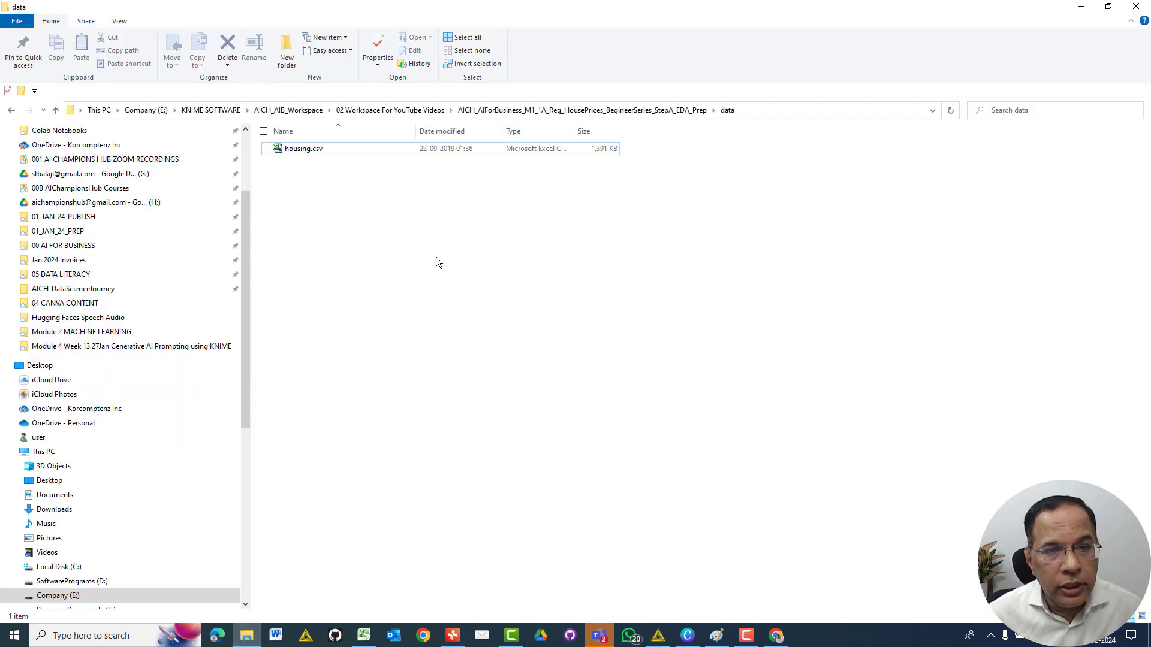
left_click(440, 109)
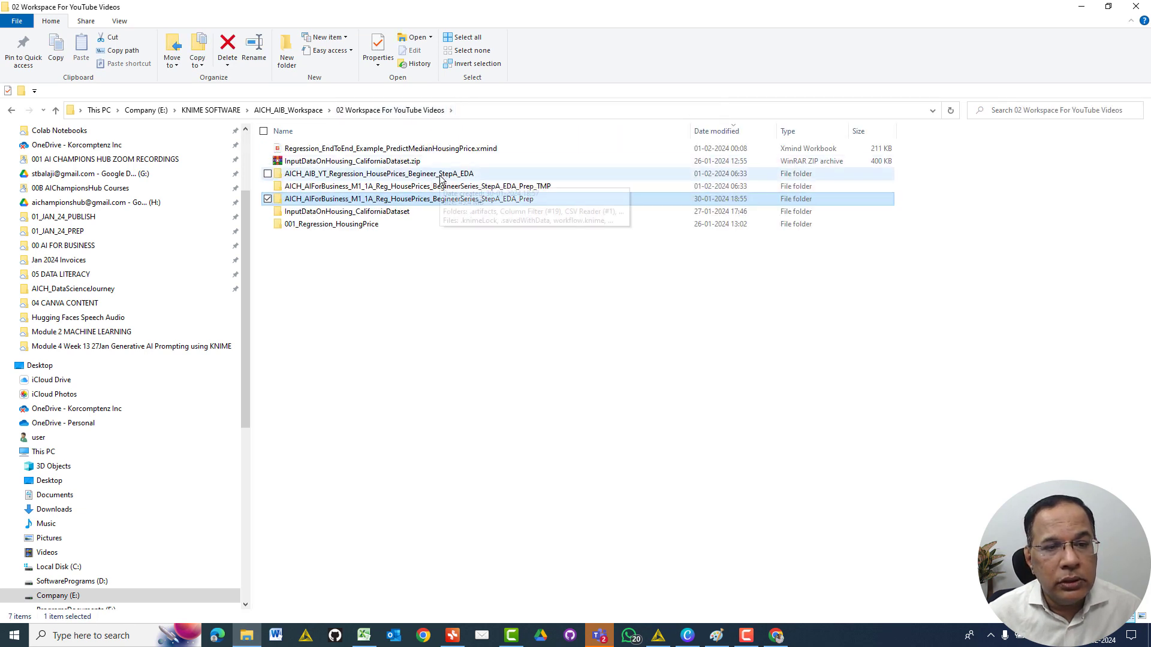
left_click(441, 178)
double_click(440, 178)
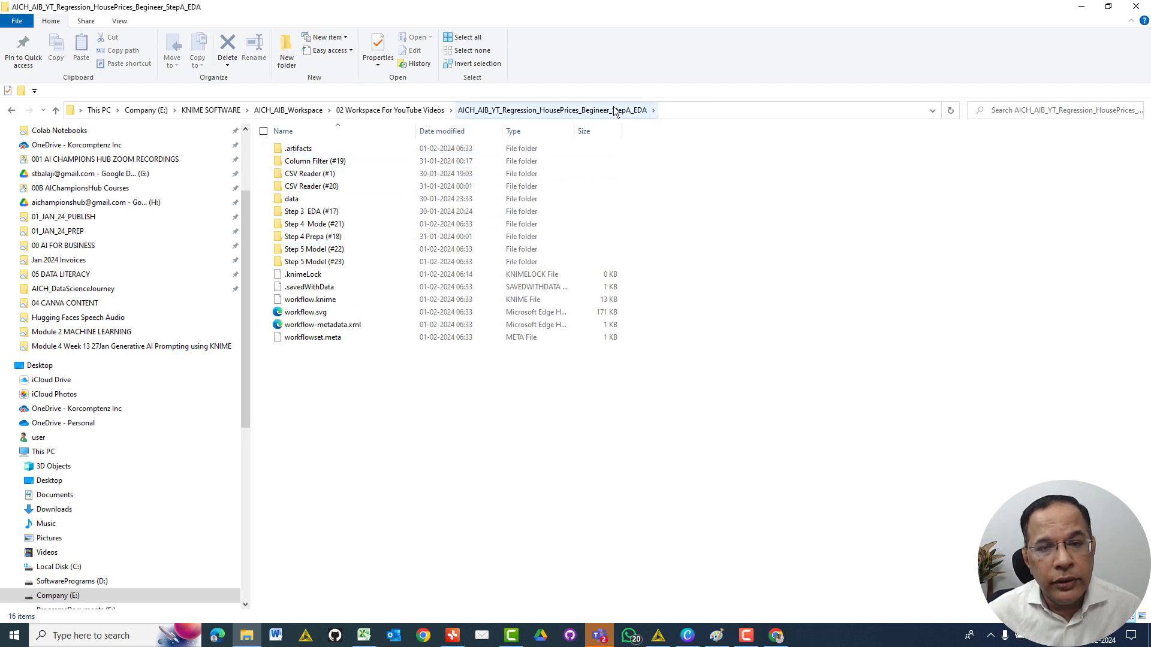
double_click(367, 199)
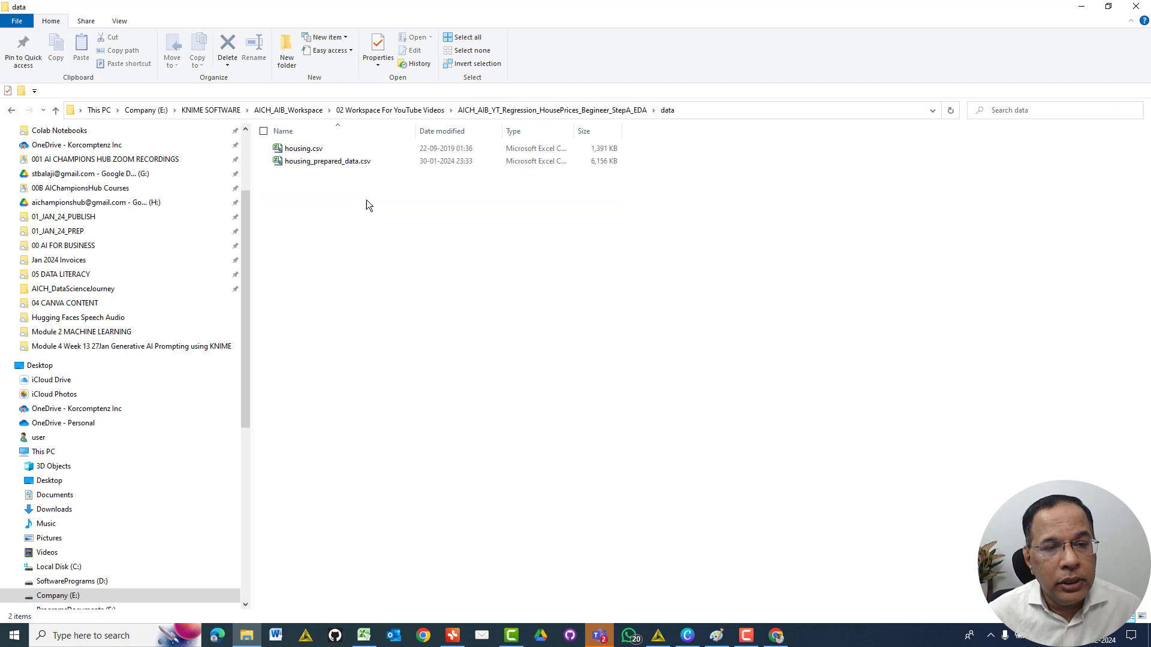
Step: Check housing.csv and its location within the workflow's data folder
left_click(334, 151)
left_click(393, 185)
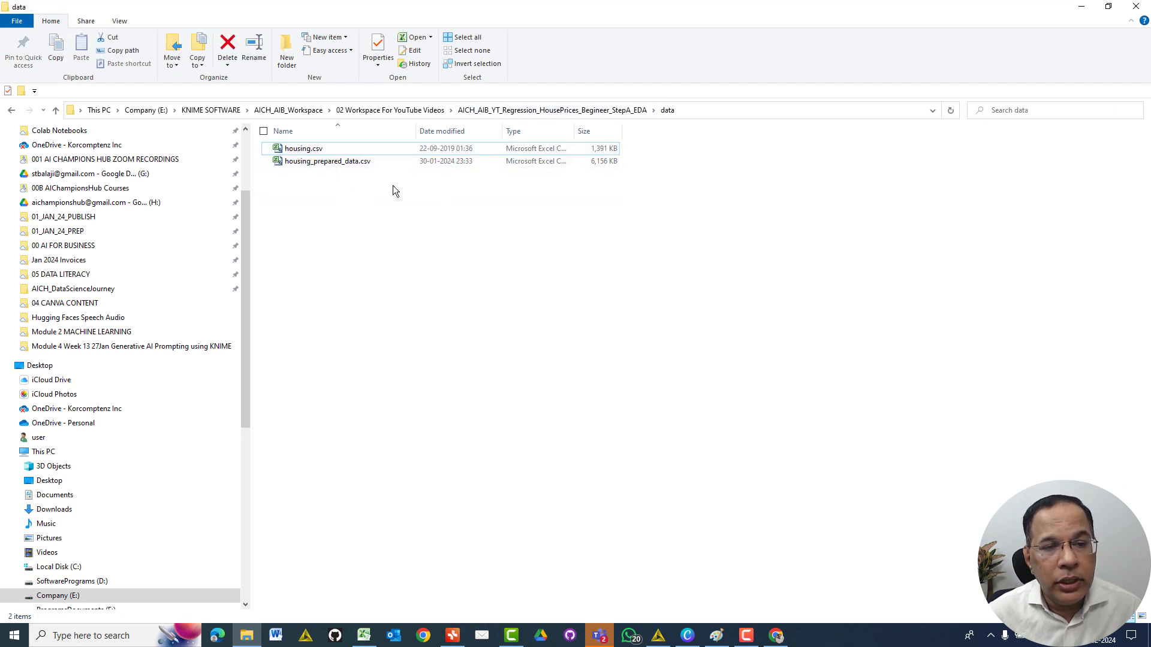
left_click(334, 149)
left_click(519, 113)
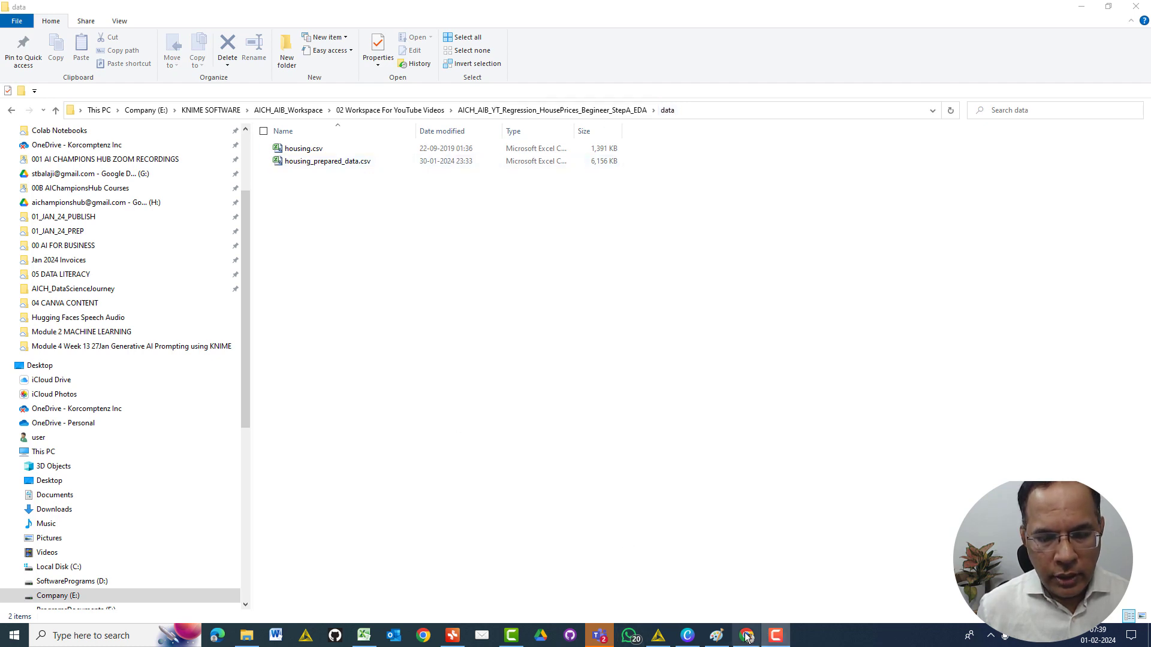
Step: Return to KNIME and check the first CSV Reader's file path ./housing.csv and its Relative to and Current workflow data area options
left_click(662, 634)
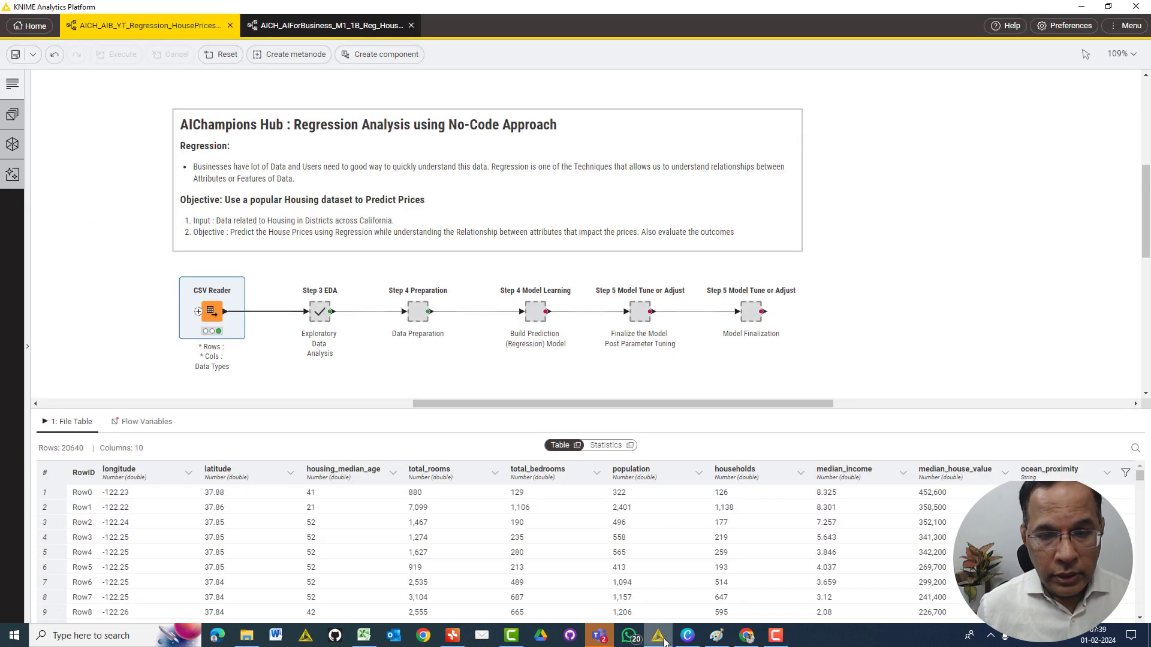
left_click(494, 411)
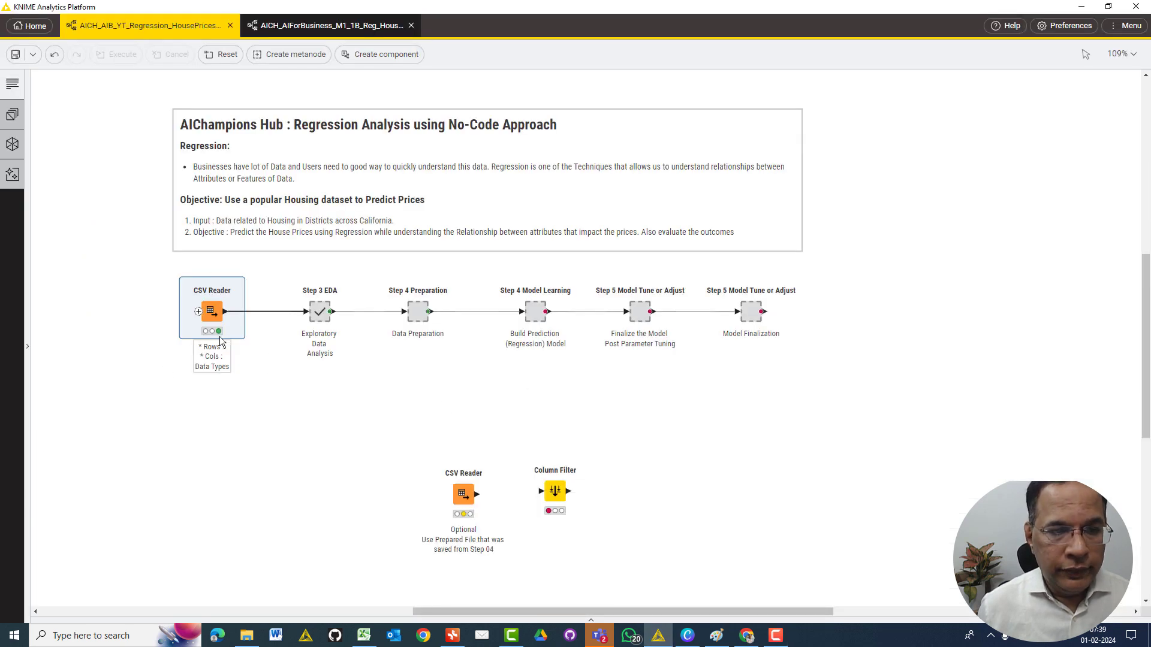
mouse_move(217, 312)
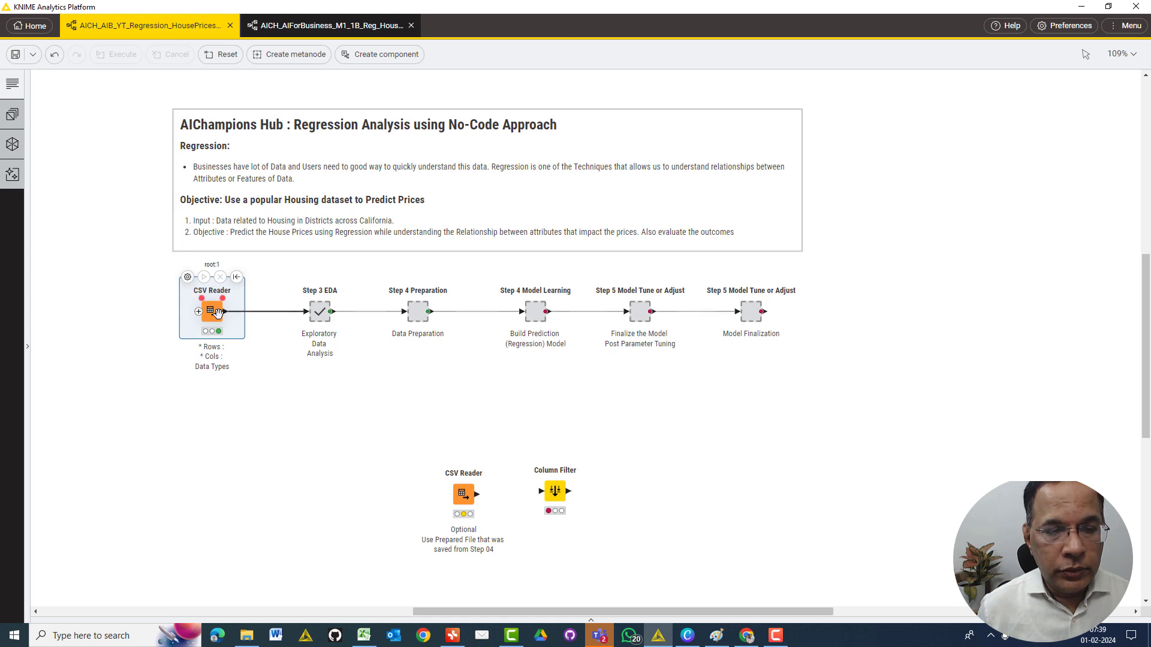
double_click(217, 312)
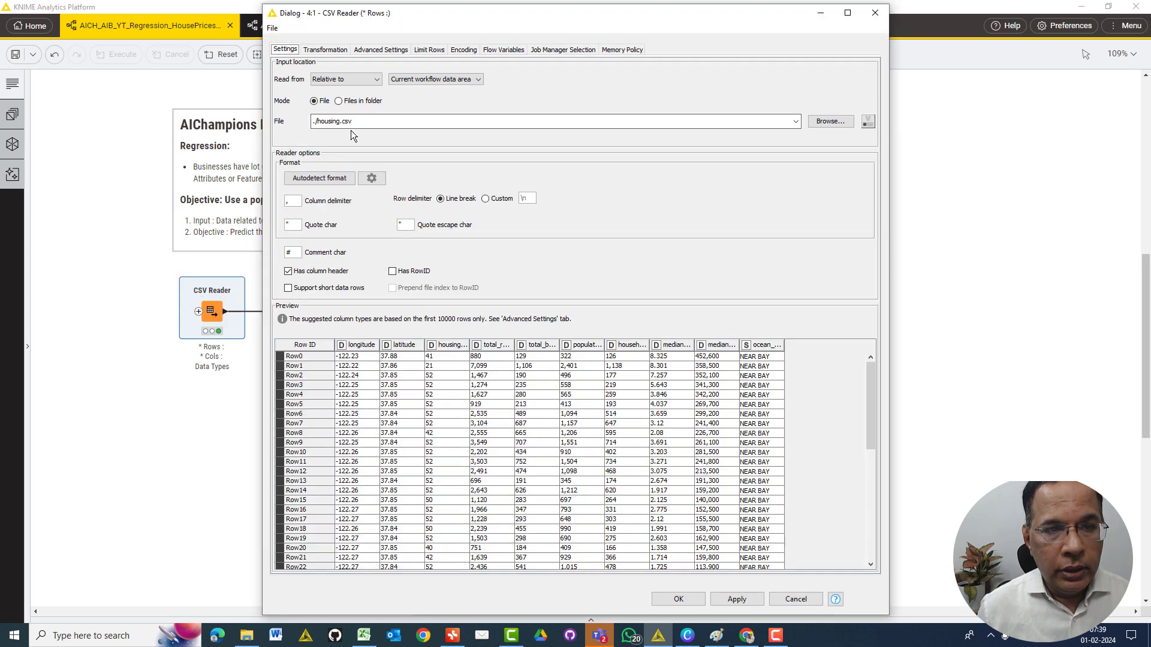
left_click(353, 123)
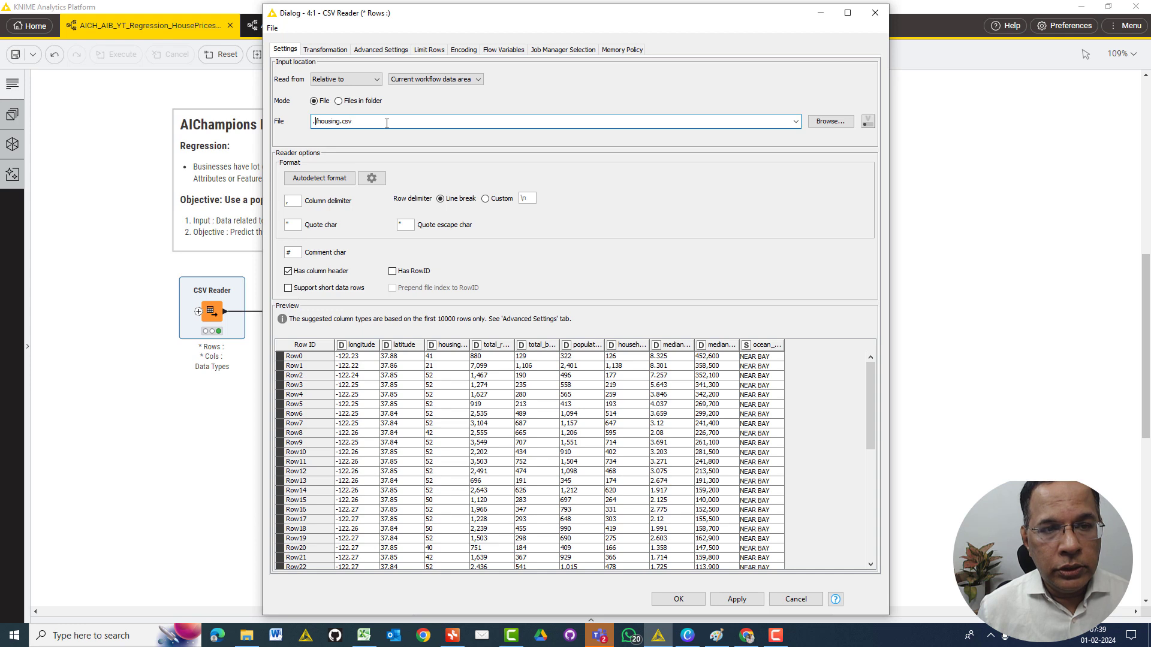
left_click_drag(316, 123, 387, 124)
left_click(341, 123)
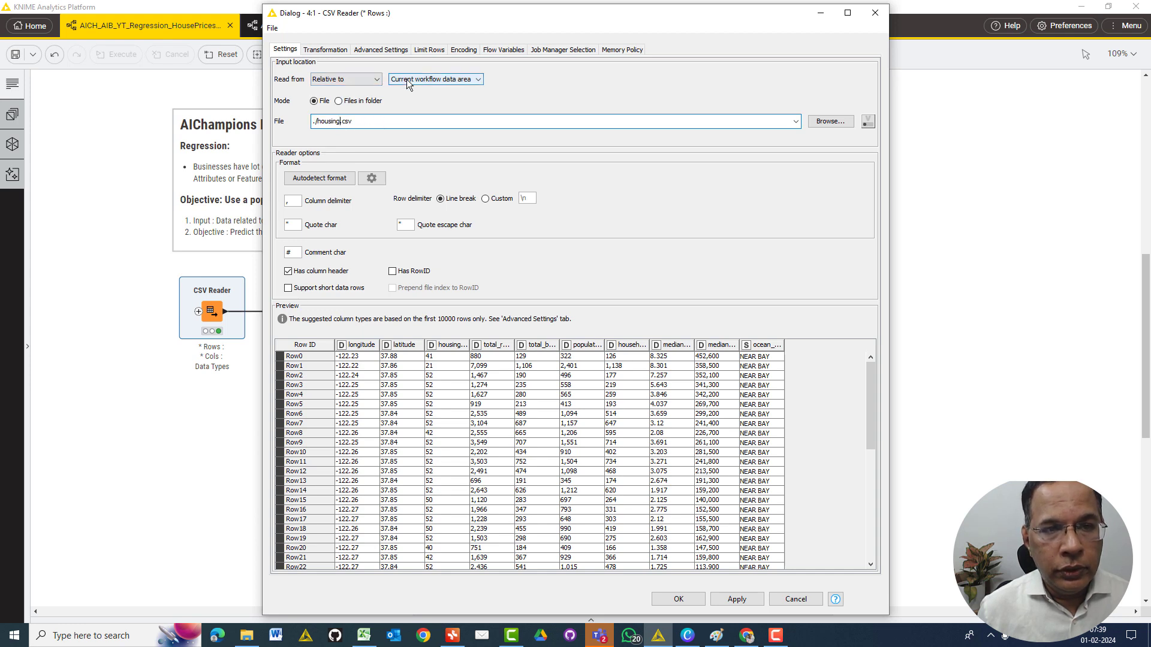
left_click(351, 79)
left_click(424, 79)
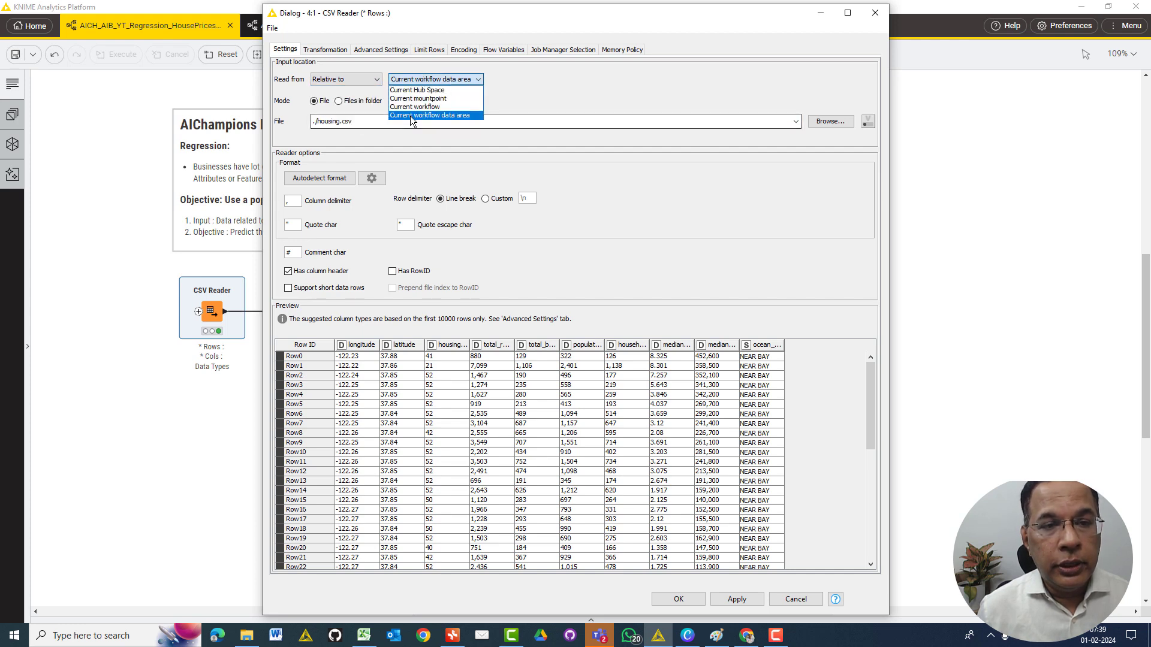
left_click(356, 128)
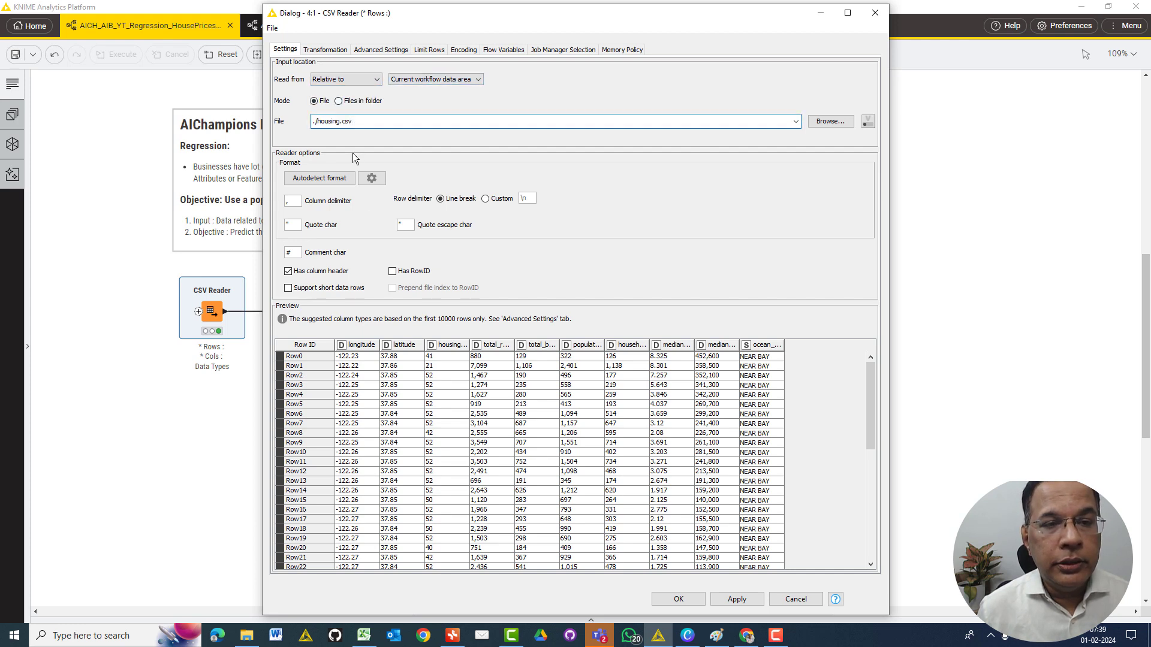
Step: Browse the files in the current workflow data area from the CSV Reader configuration, without picking a different file
left_click(818, 122)
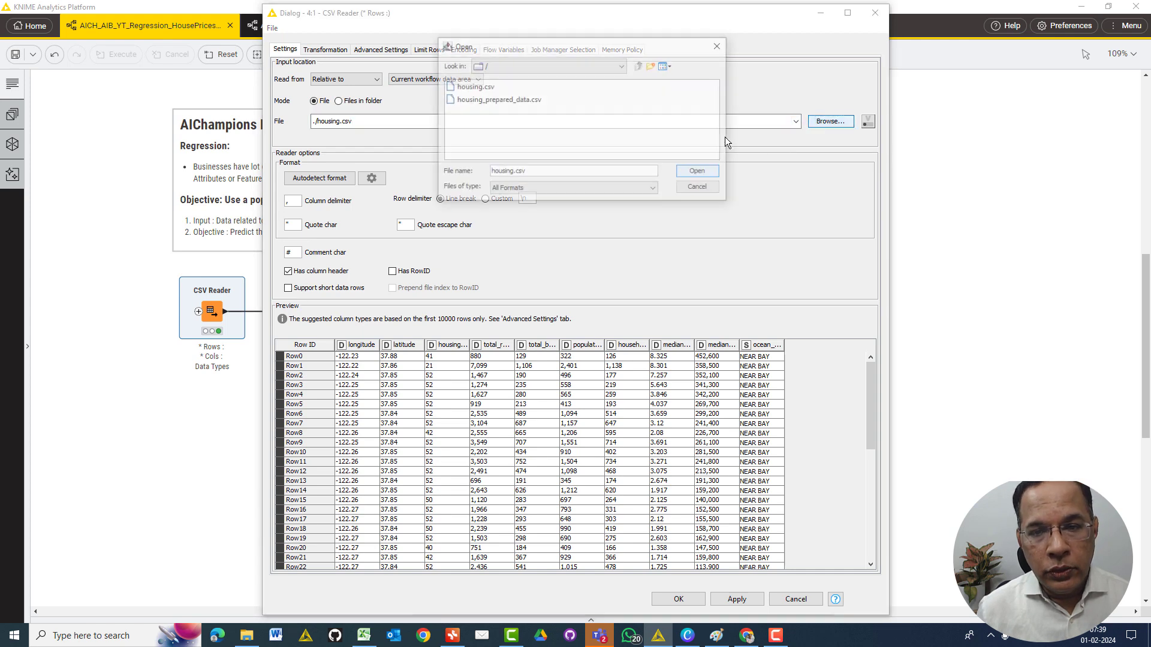
left_click(715, 192)
left_click(830, 121)
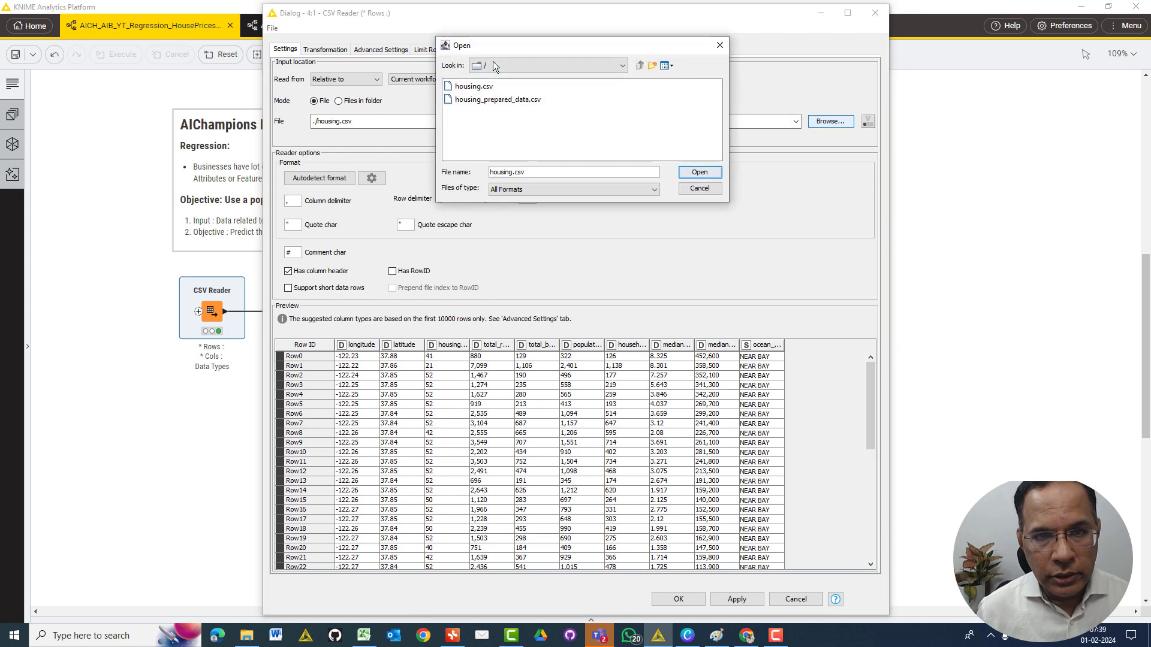
left_click(698, 188)
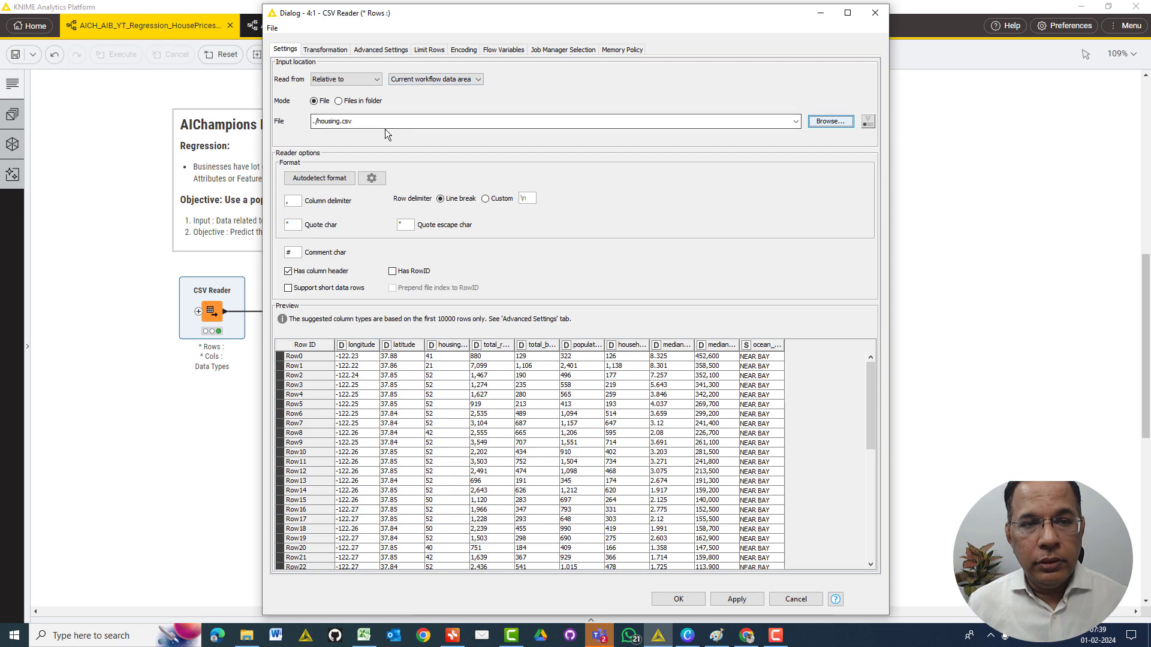
left_click(342, 121)
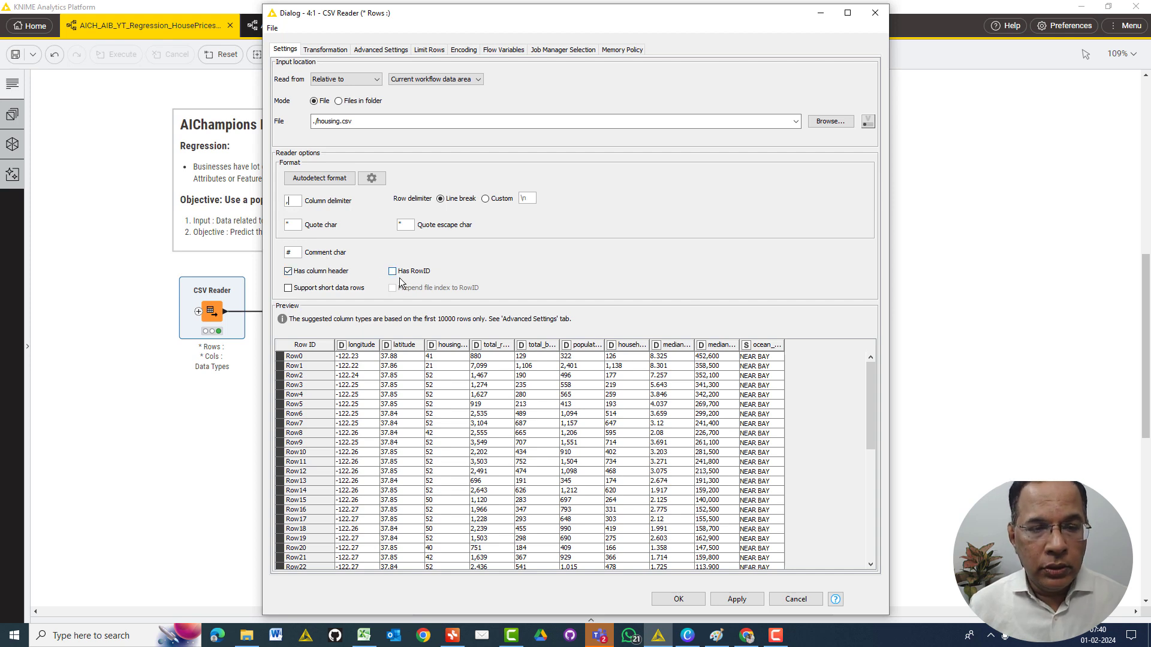
Step: Try reading housing.csv without Has column header and with Has RowID, restoring each option after comparing the preview rows
left_click(289, 271)
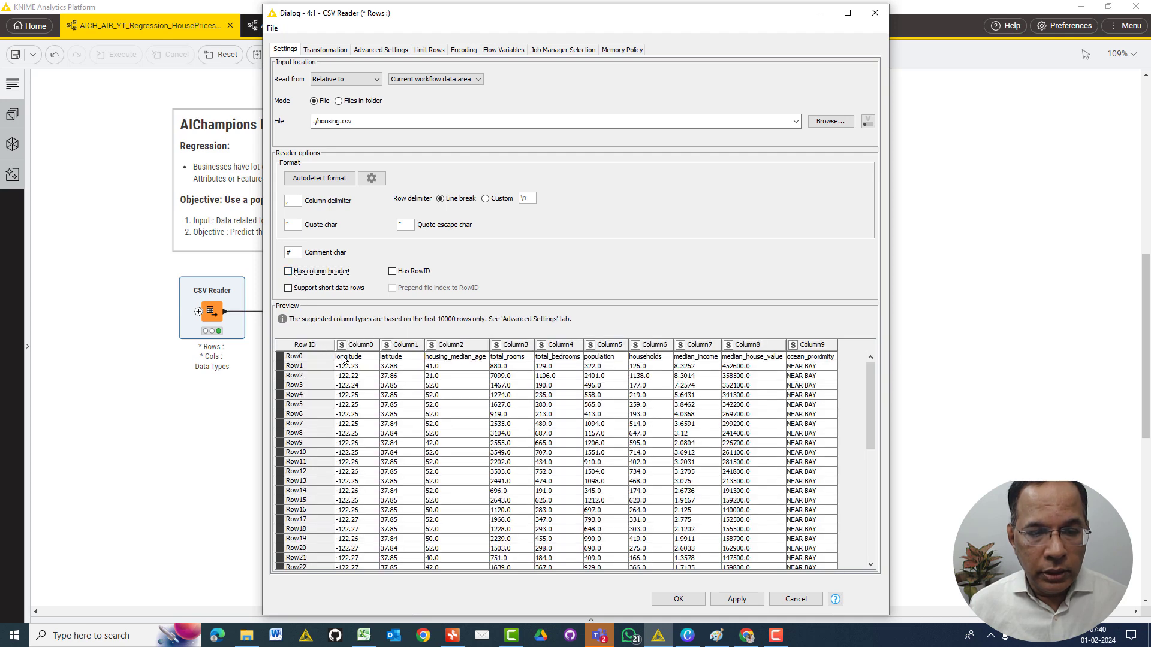
left_click(289, 272)
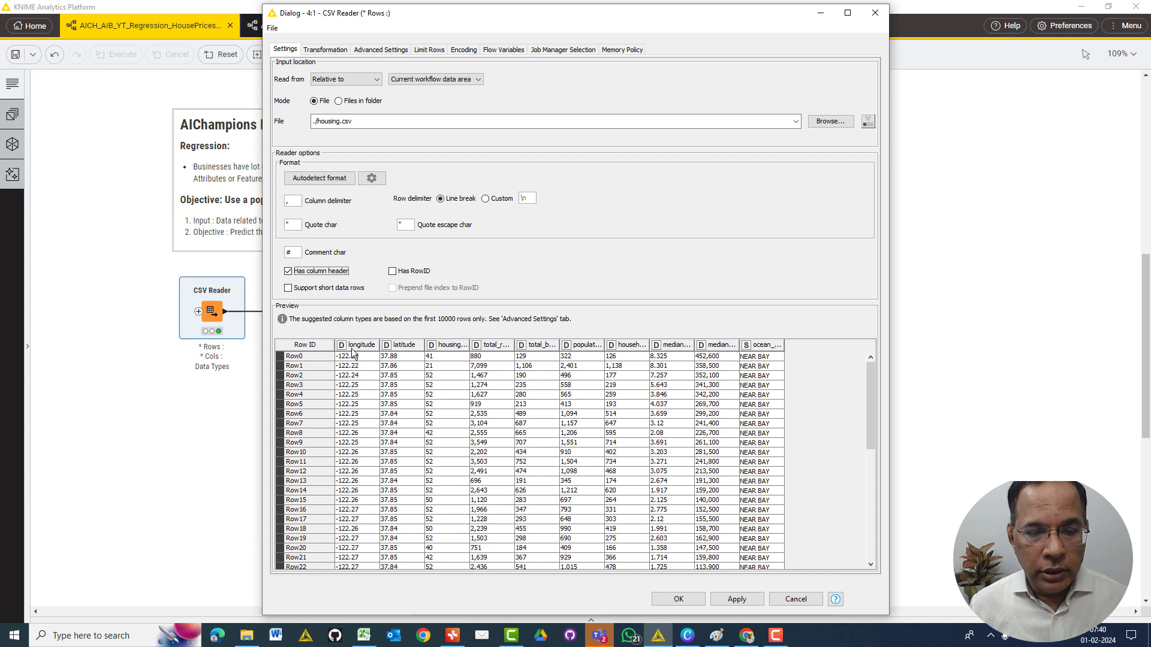
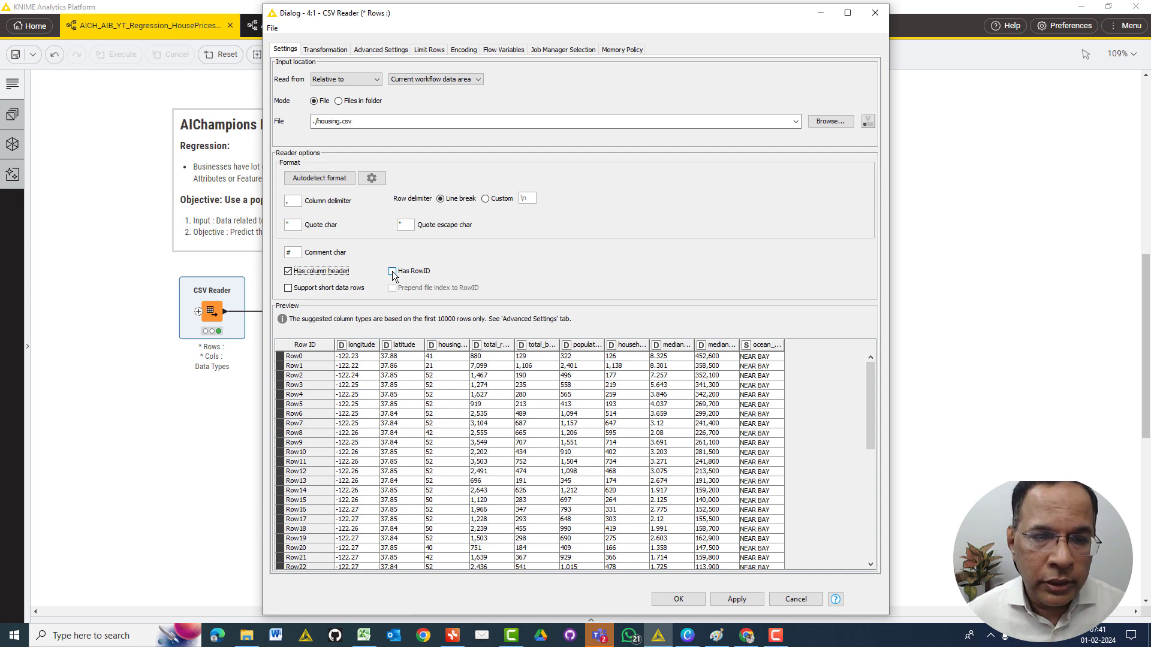
left_click(393, 273)
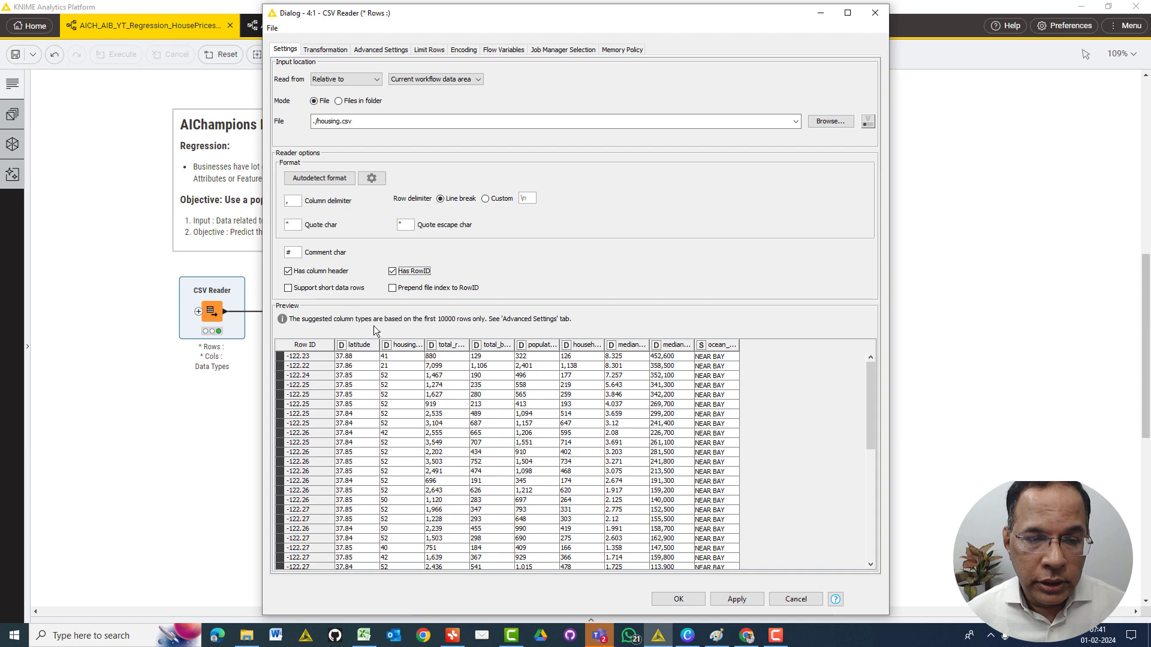
left_click(393, 272)
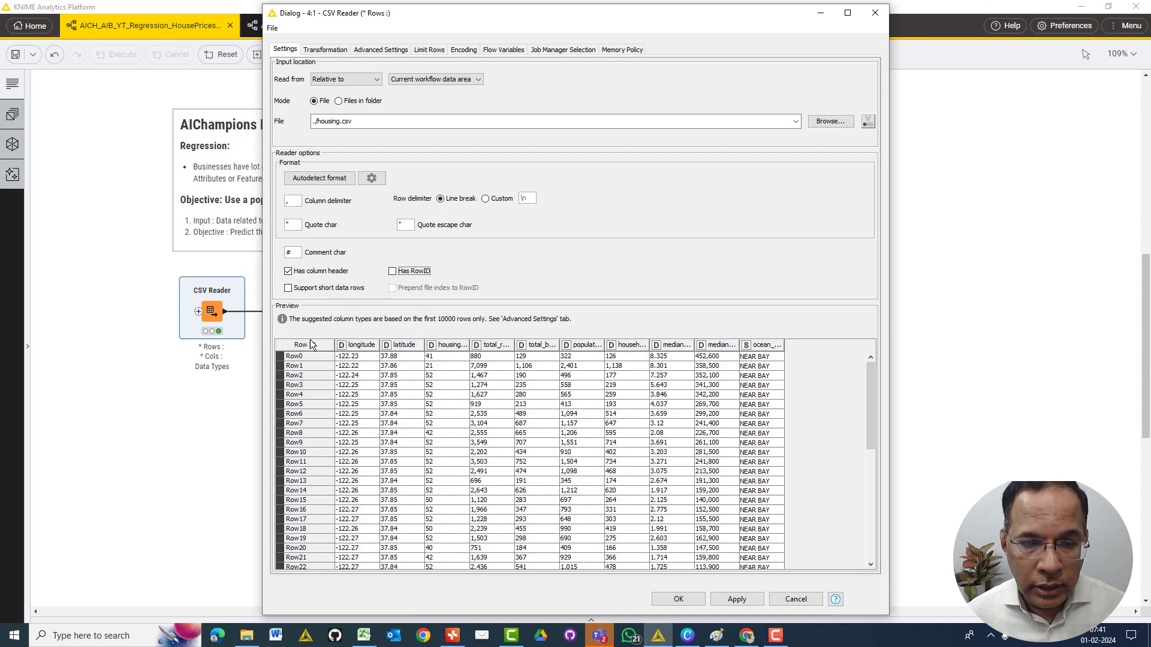
scroll(309, 429, "down", 15)
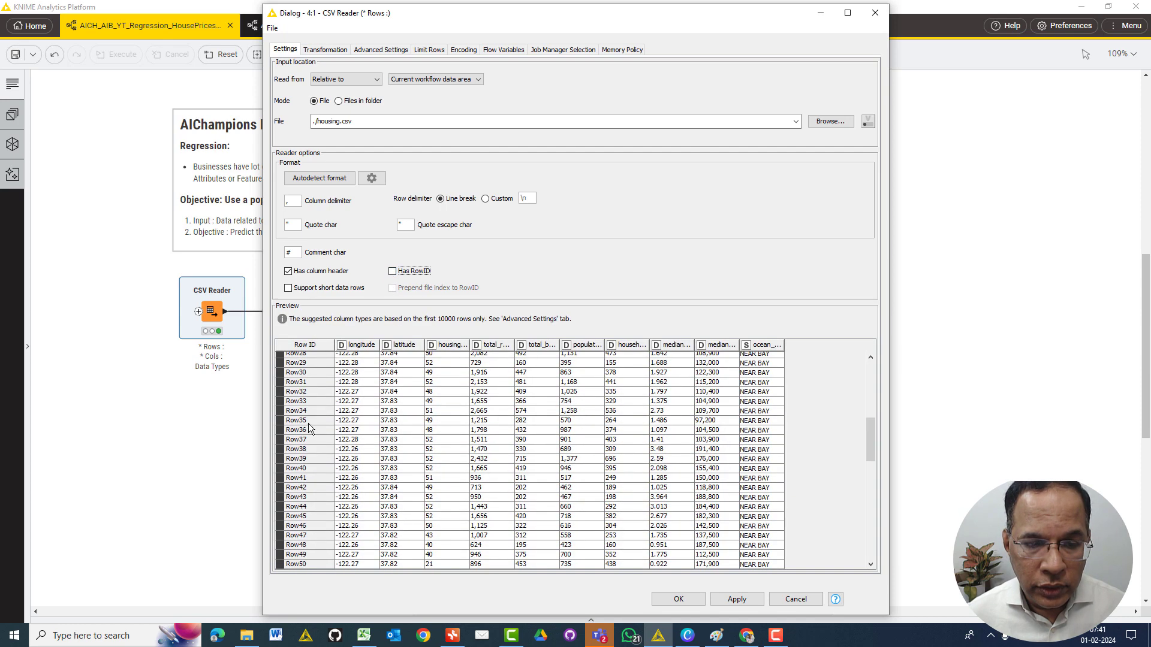
scroll(301, 402, "down", 5)
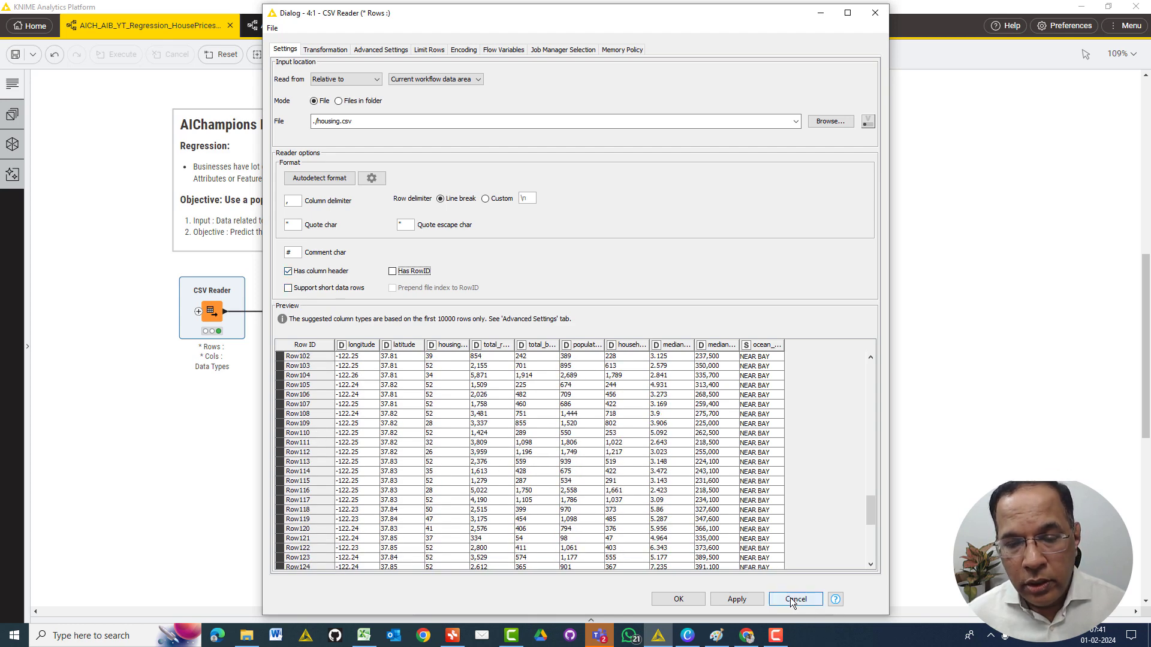
Step: Review the CSV Reader's column transformations, checking the type choices for longitude and the ocean_proximity column
left_click(325, 50)
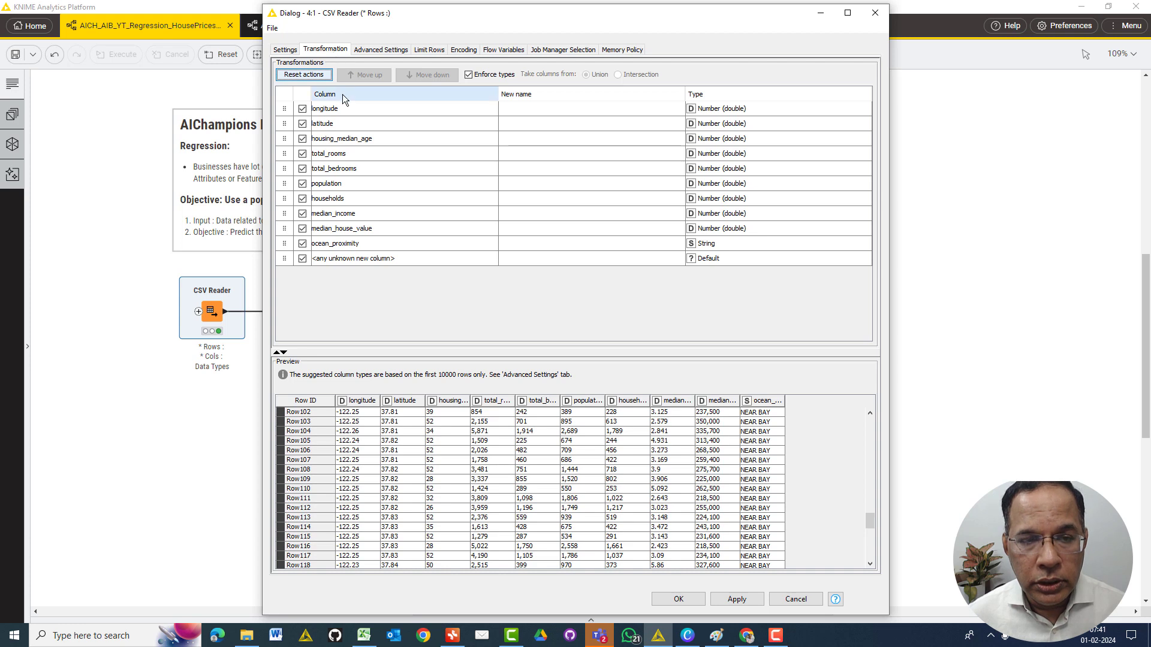
left_click(715, 110)
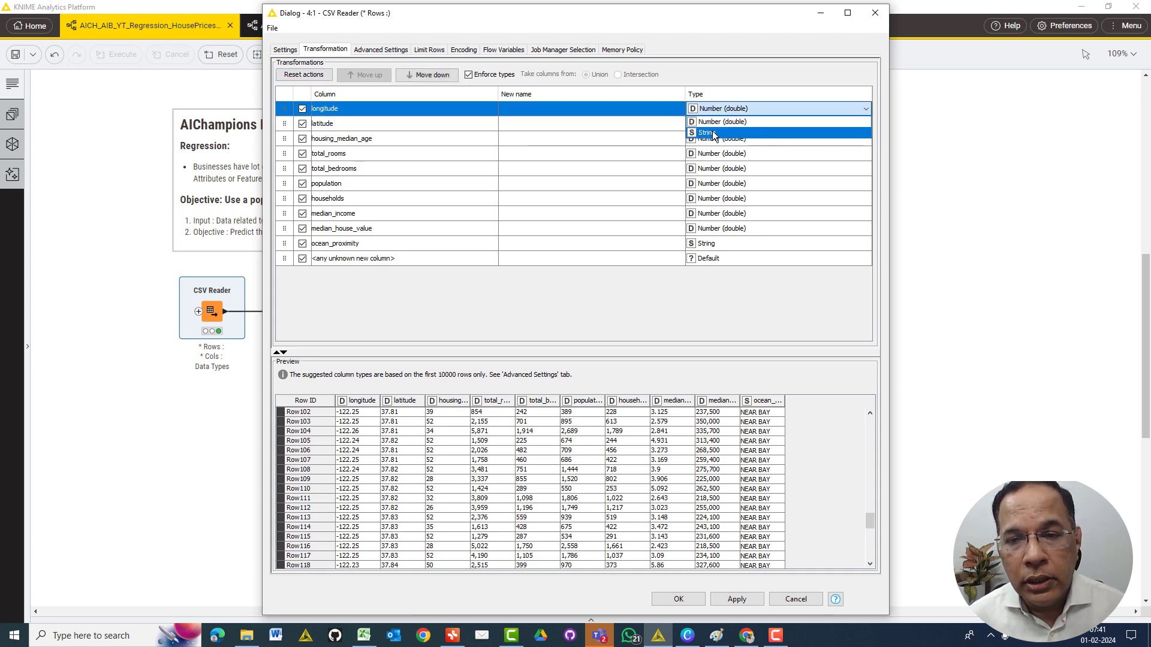
left_click(736, 299)
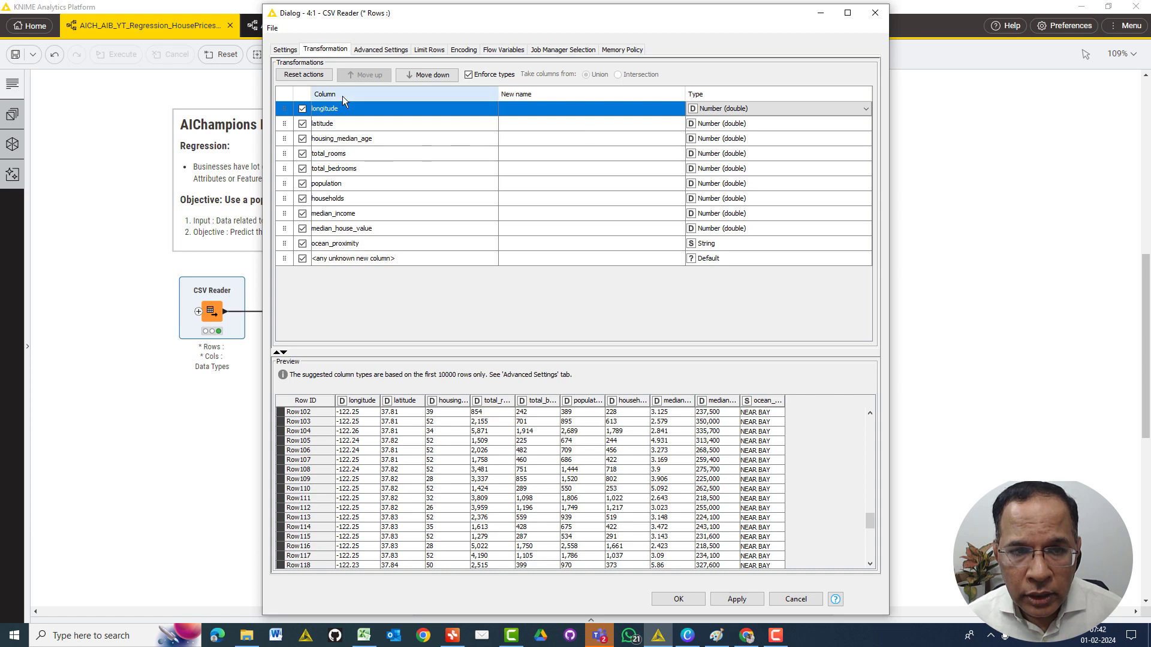
left_click(345, 245)
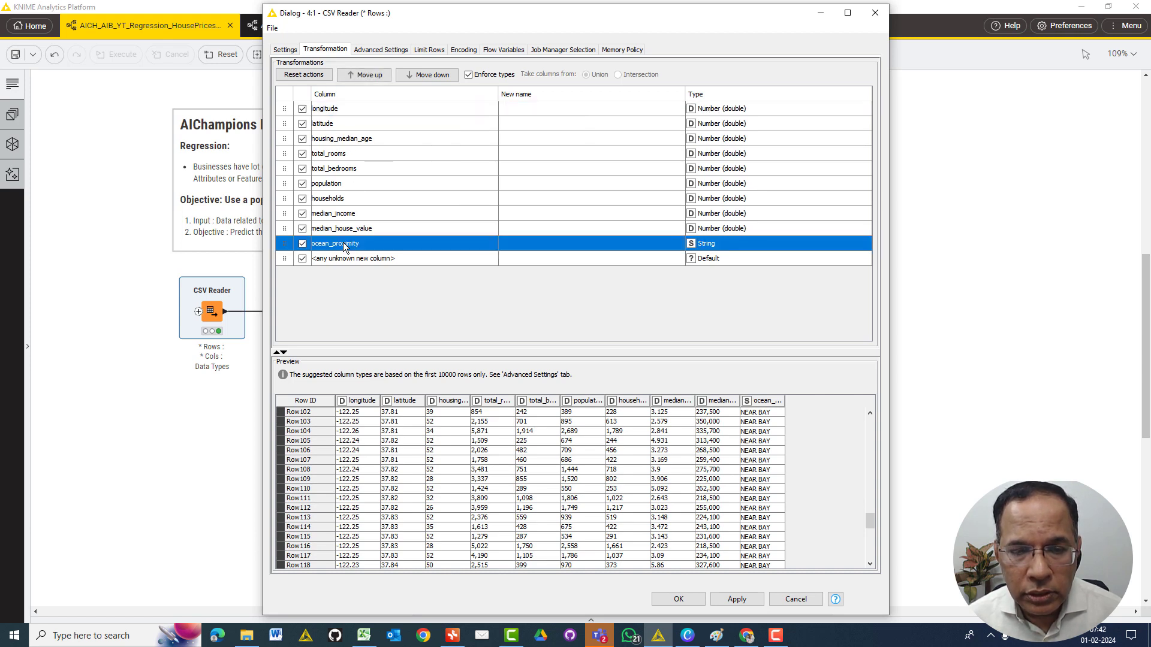
Step: Switch to housing.csv in Excel and turn on filtering for the header row
left_click(361, 637)
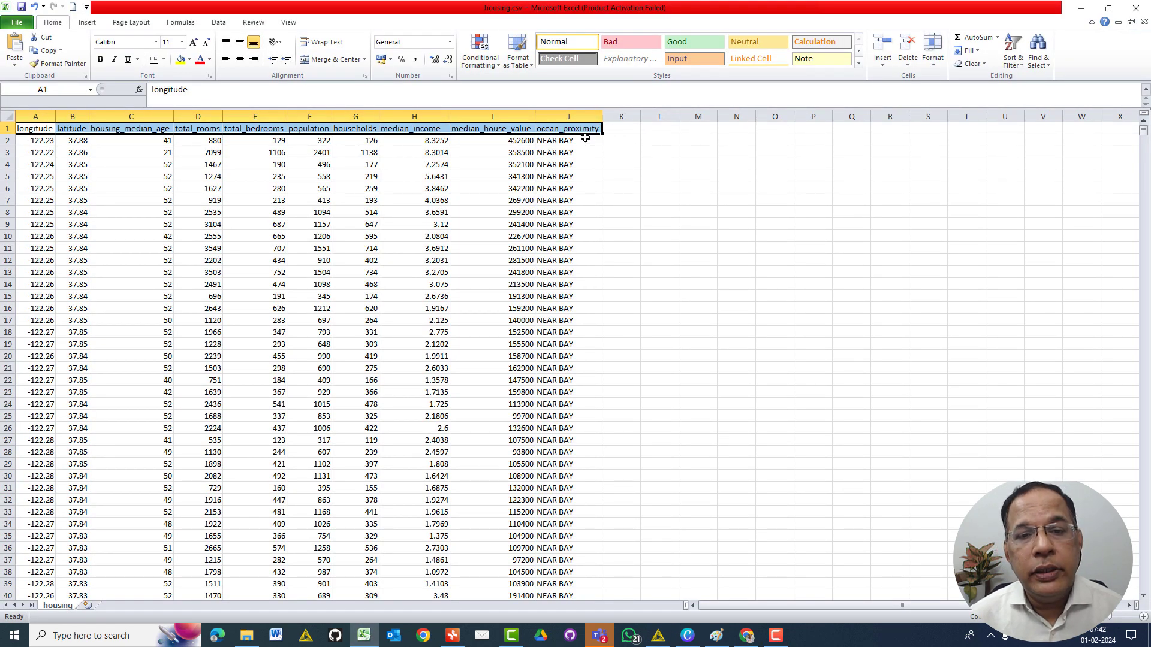
left_click(588, 128)
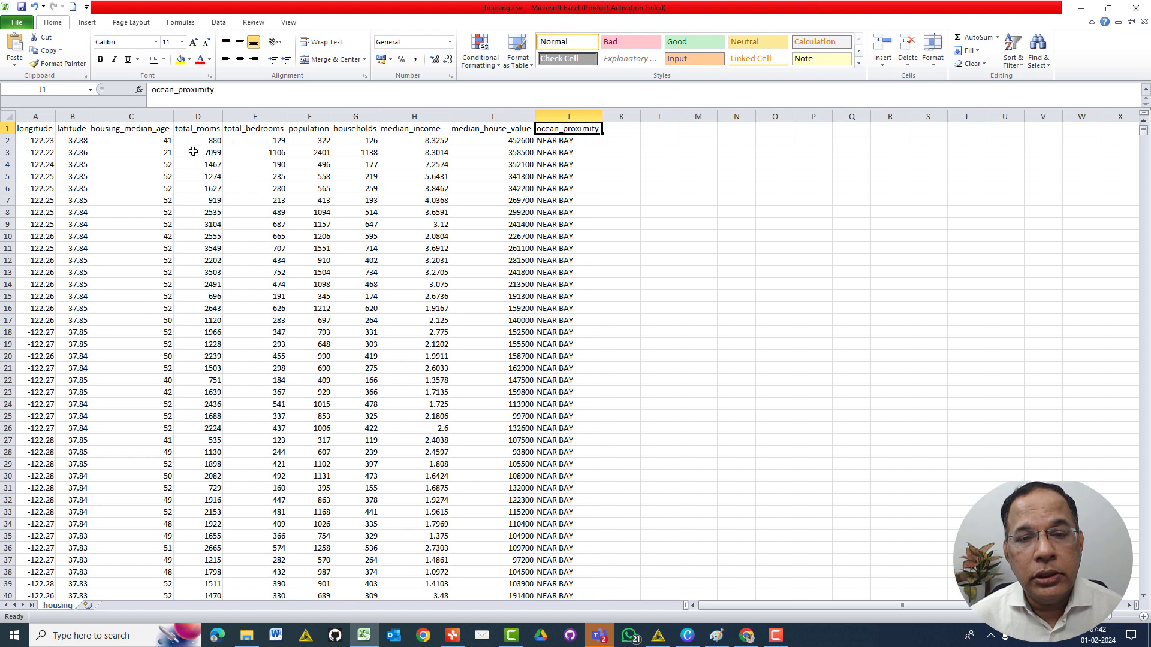
left_click(8, 128)
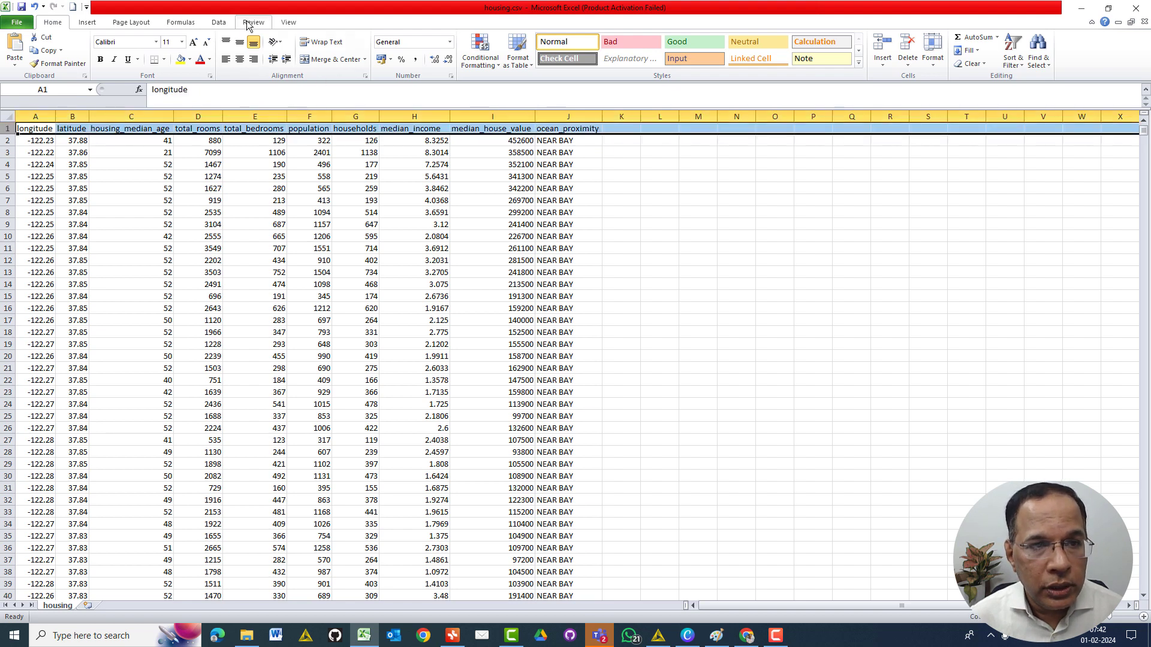
left_click(288, 22)
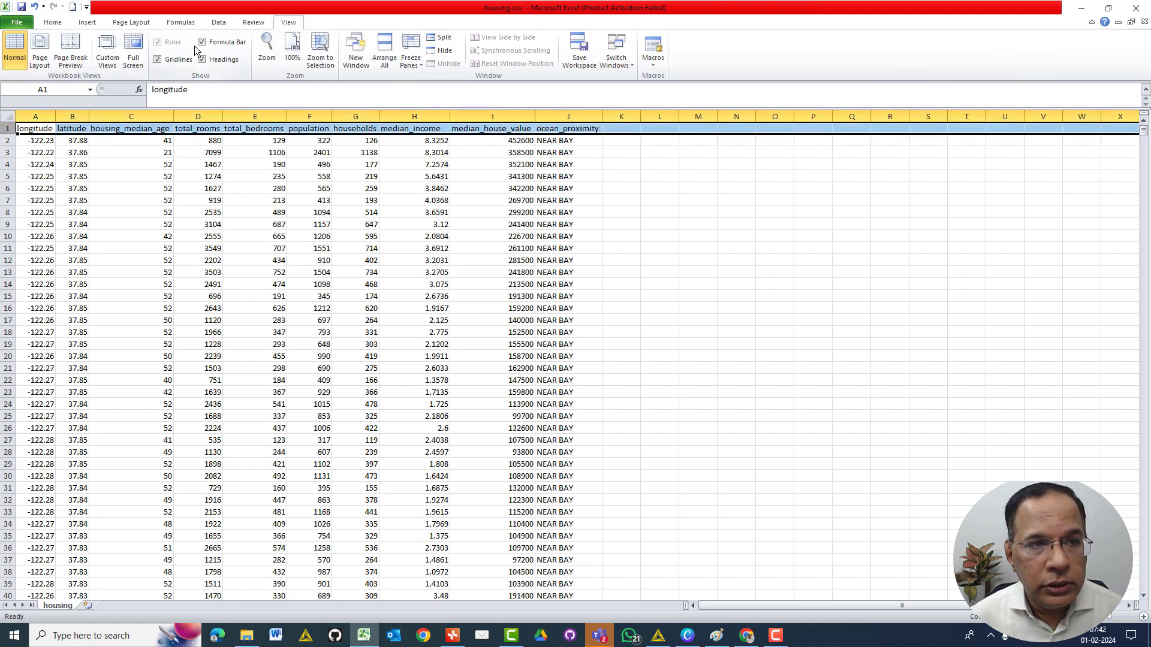
left_click(218, 22)
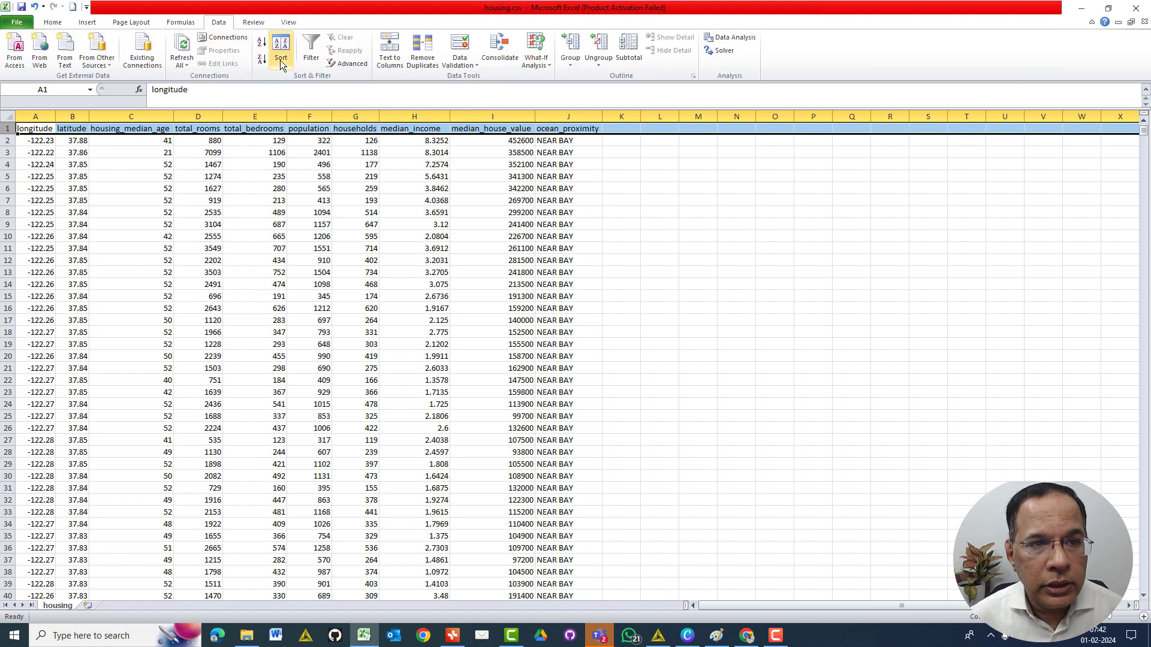
left_click(311, 51)
Step: Examine the distinct ocean_proximity categories in the column's filter without applying it, and return to KNIME
left_click(596, 128)
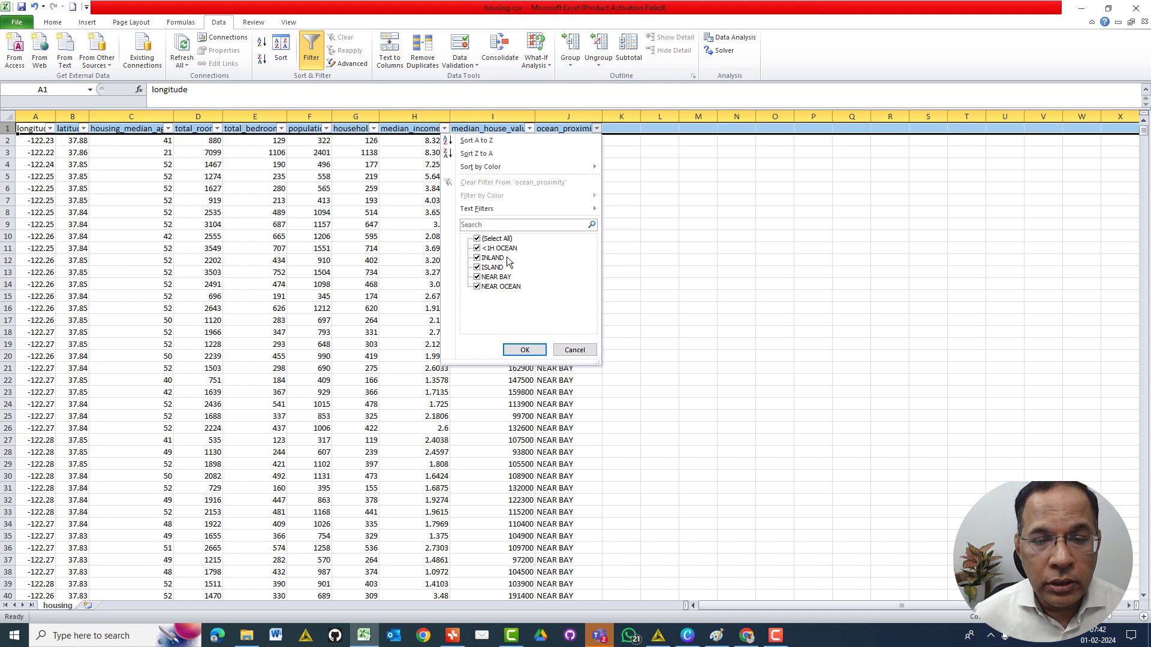
left_click(575, 349)
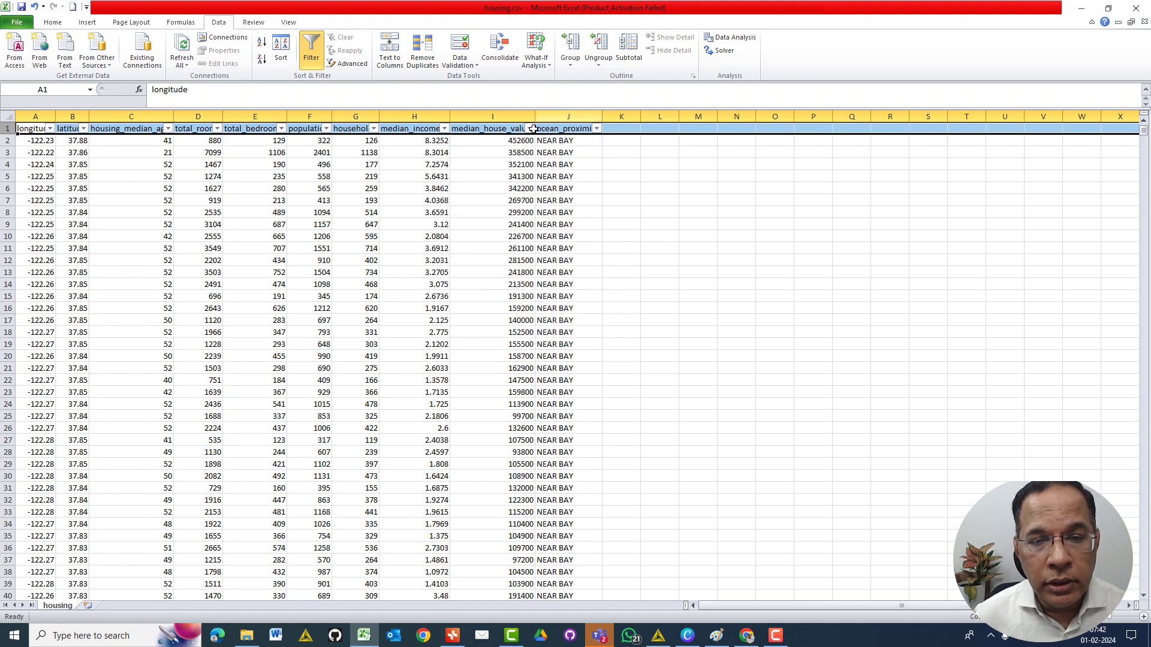
key("alt")
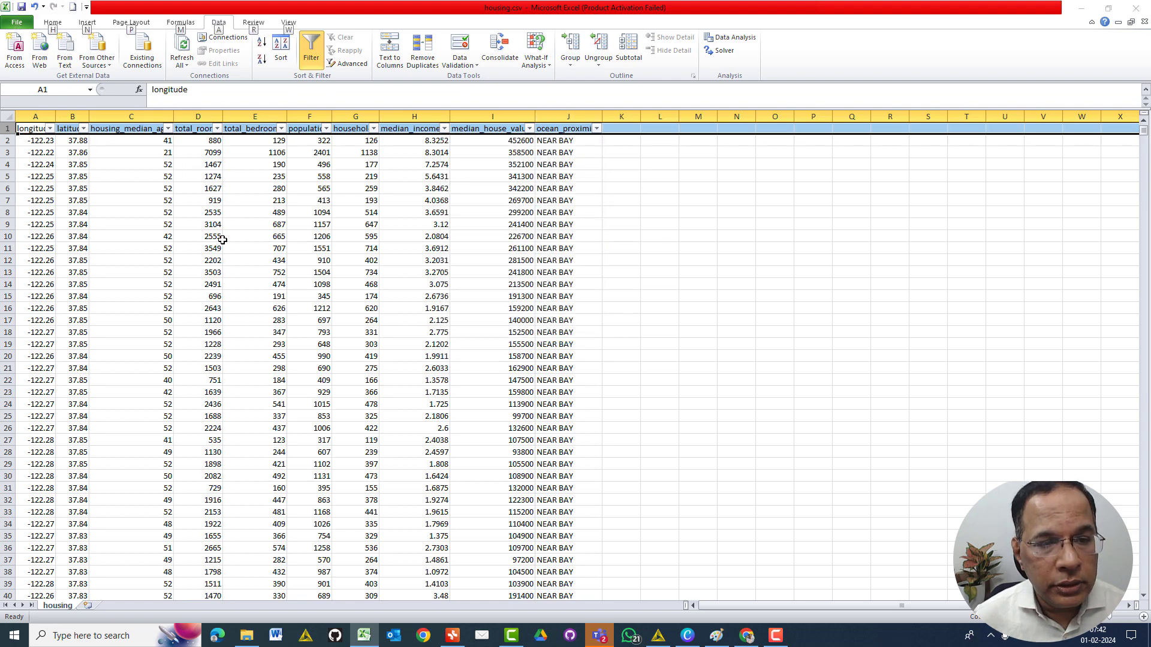
key("alt+Tab")
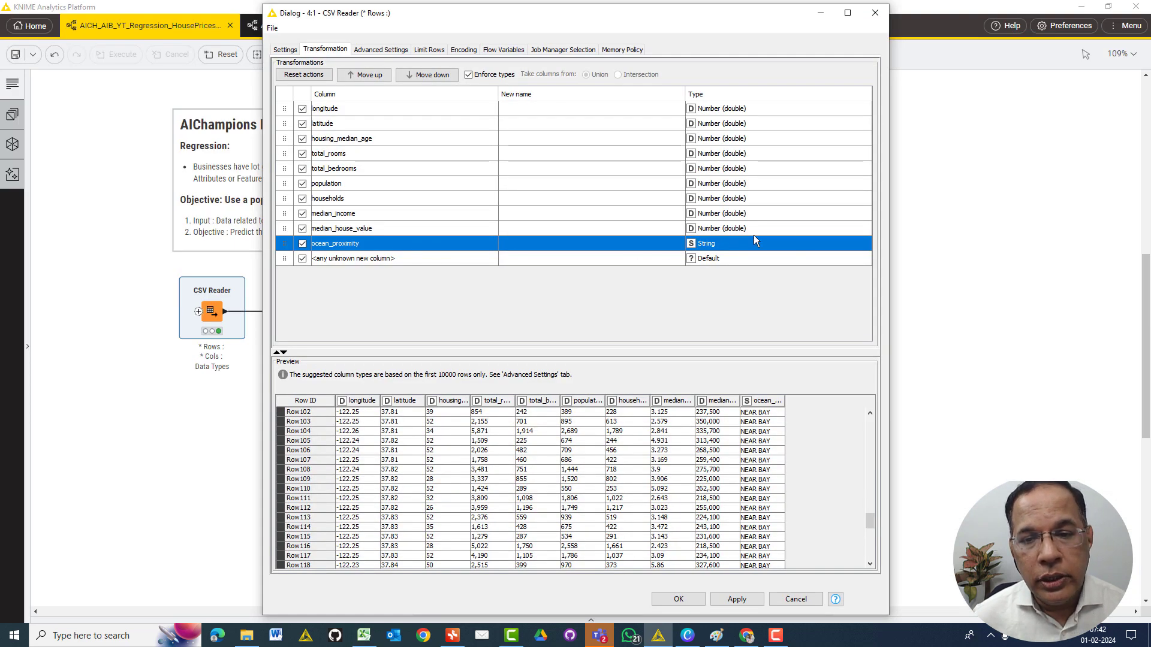
Step: Cancel the CSV Reader configuration and reopen it to review its advanced settings
left_click(789, 599)
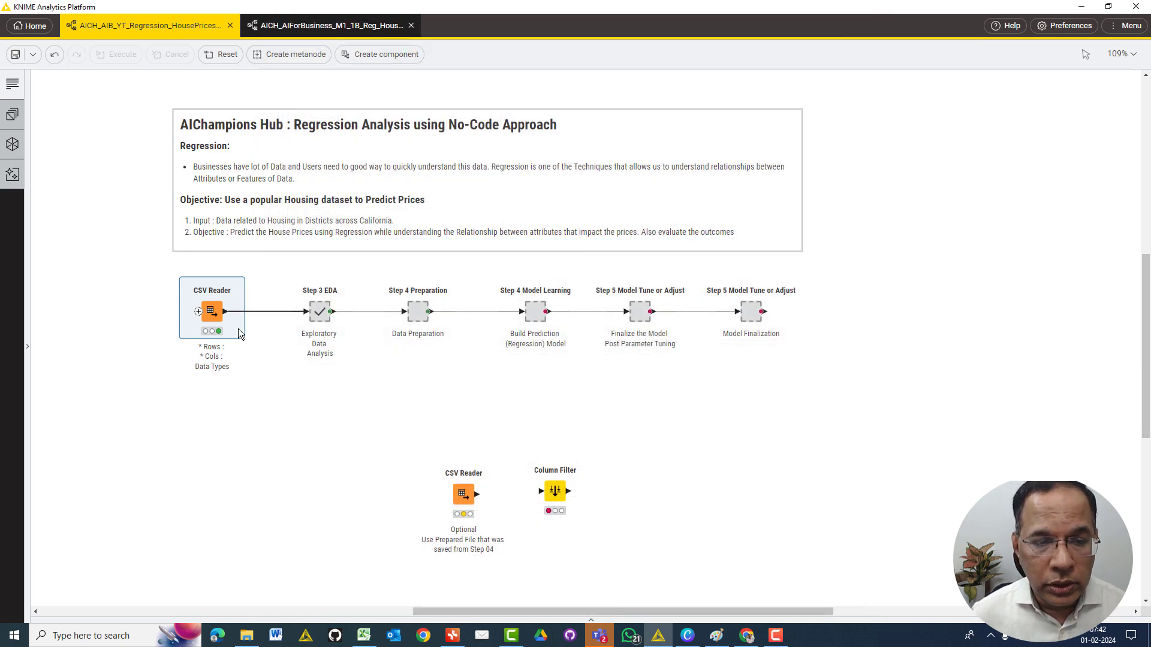
double_click(211, 311)
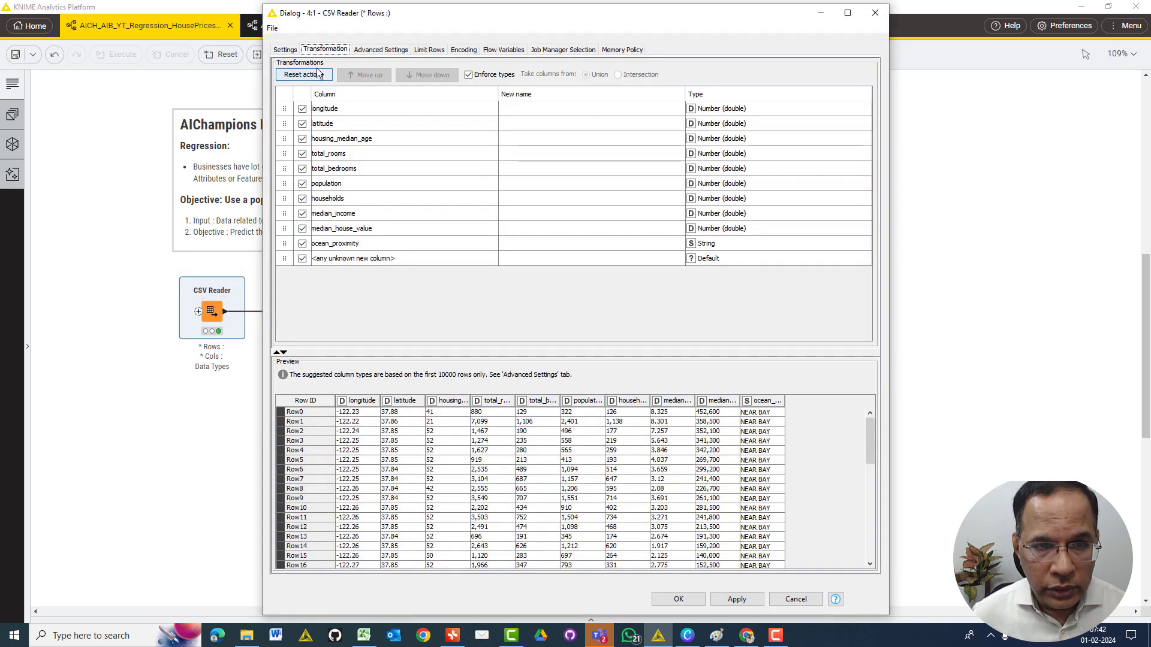
left_click(365, 50)
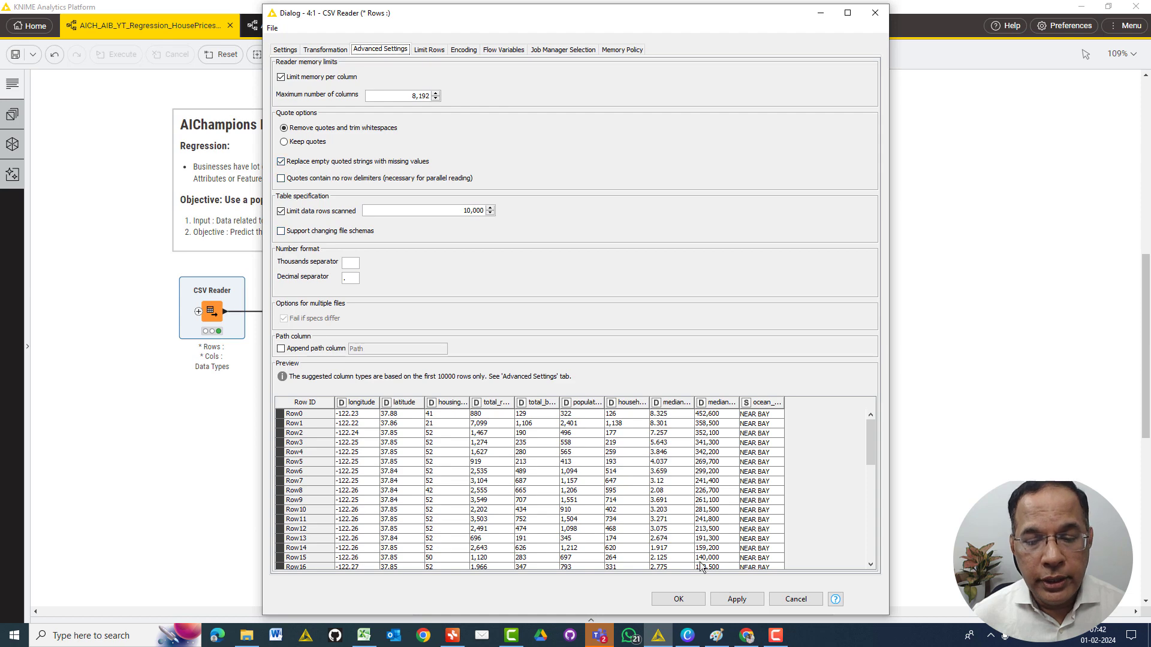
Step: Cancel the CSV Reader configuration, reset the CSV Reader node and execute it again
left_click(797, 599)
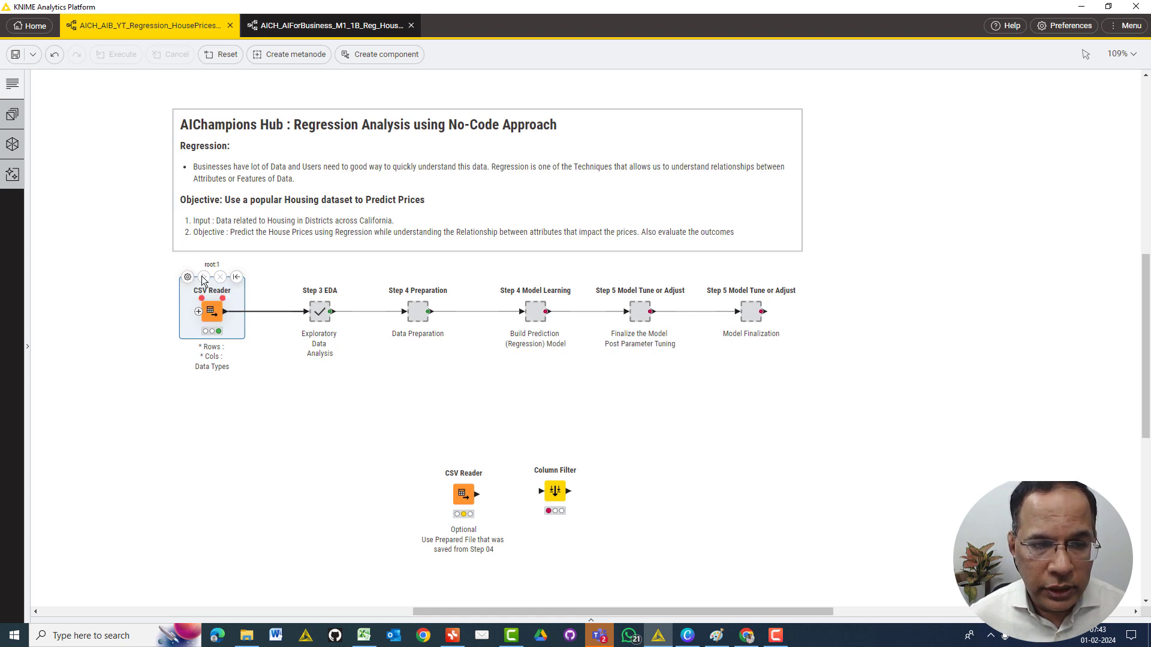
right_click(212, 316)
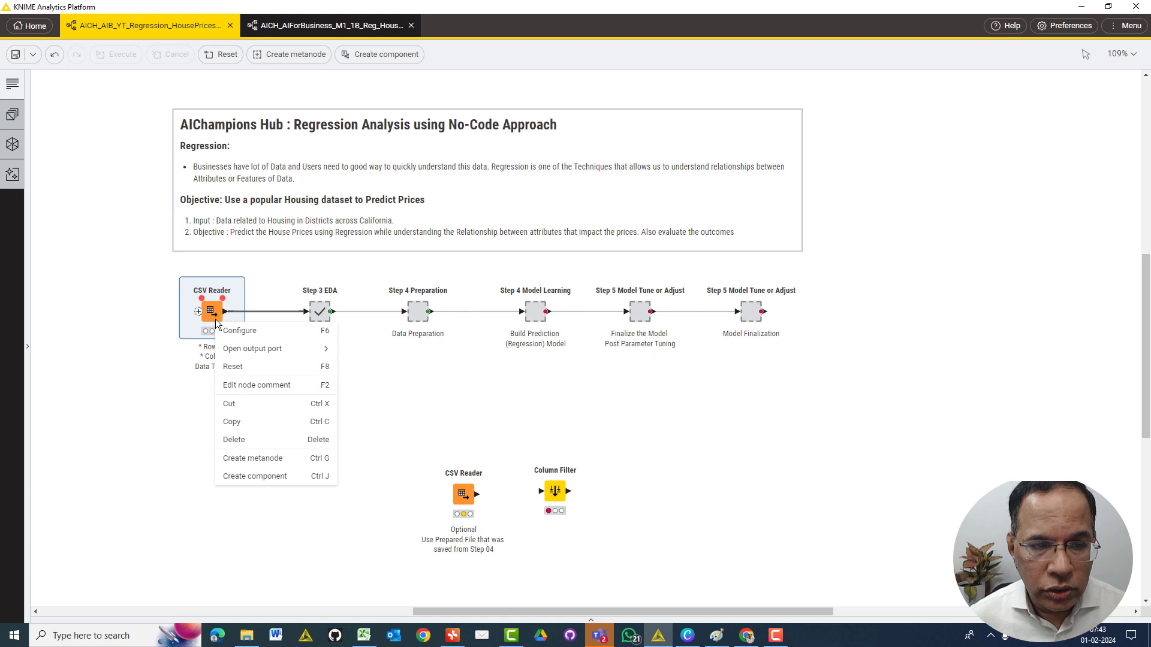
left_click(242, 367)
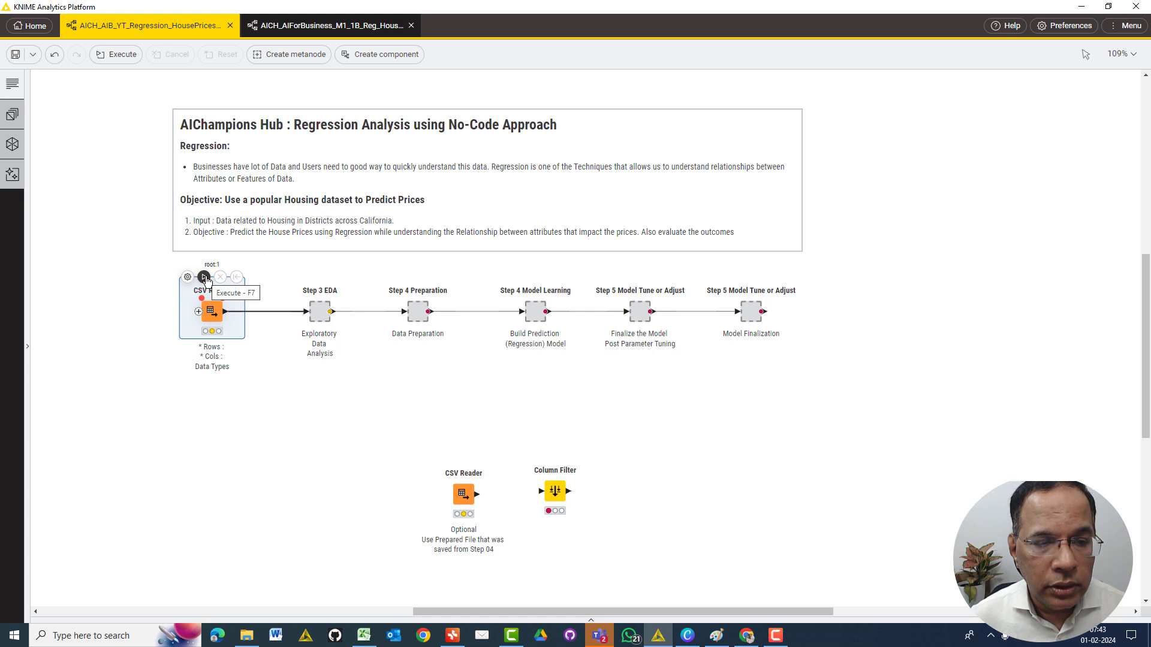
left_click(204, 277)
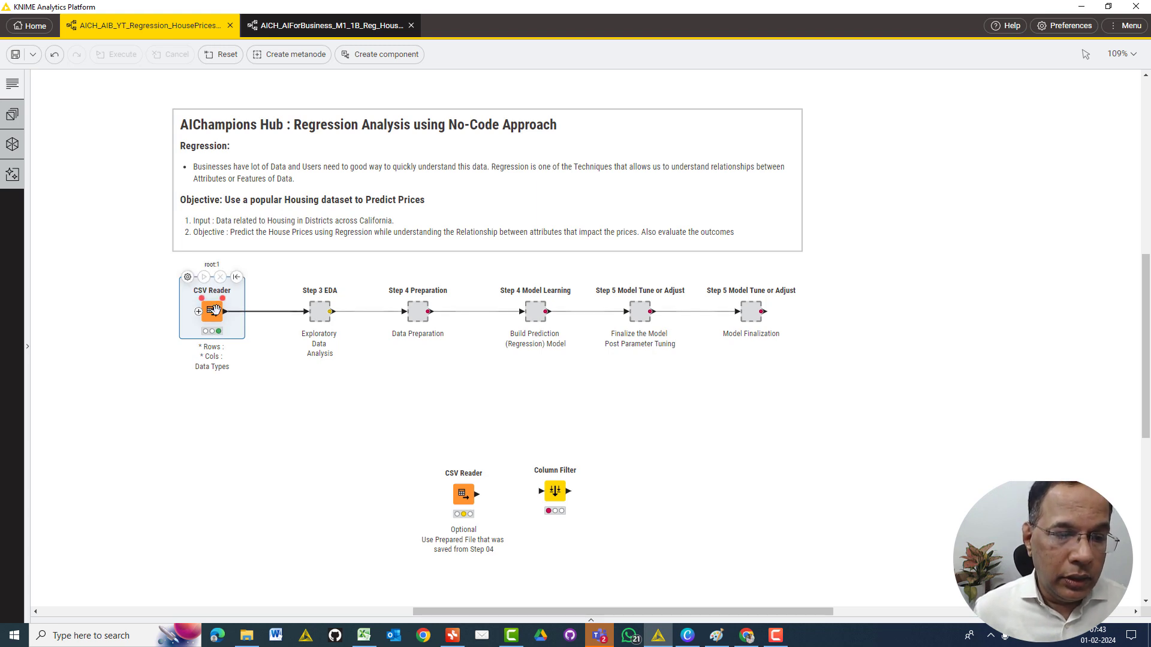
Step: Enlarge the node output area to show the CSV Reader's File Table beneath the chain of workflow steps
left_click_drag(356, 618, 356, 314)
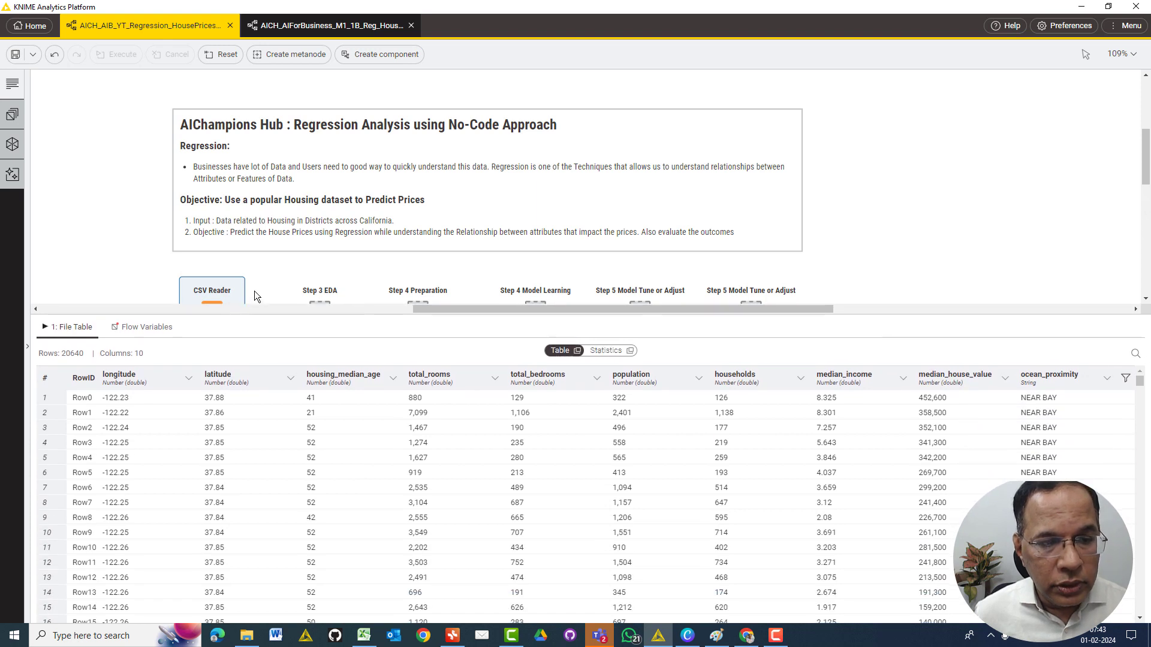
scroll(819, 181, "down", 5)
scroll(414, 182, "up", 3)
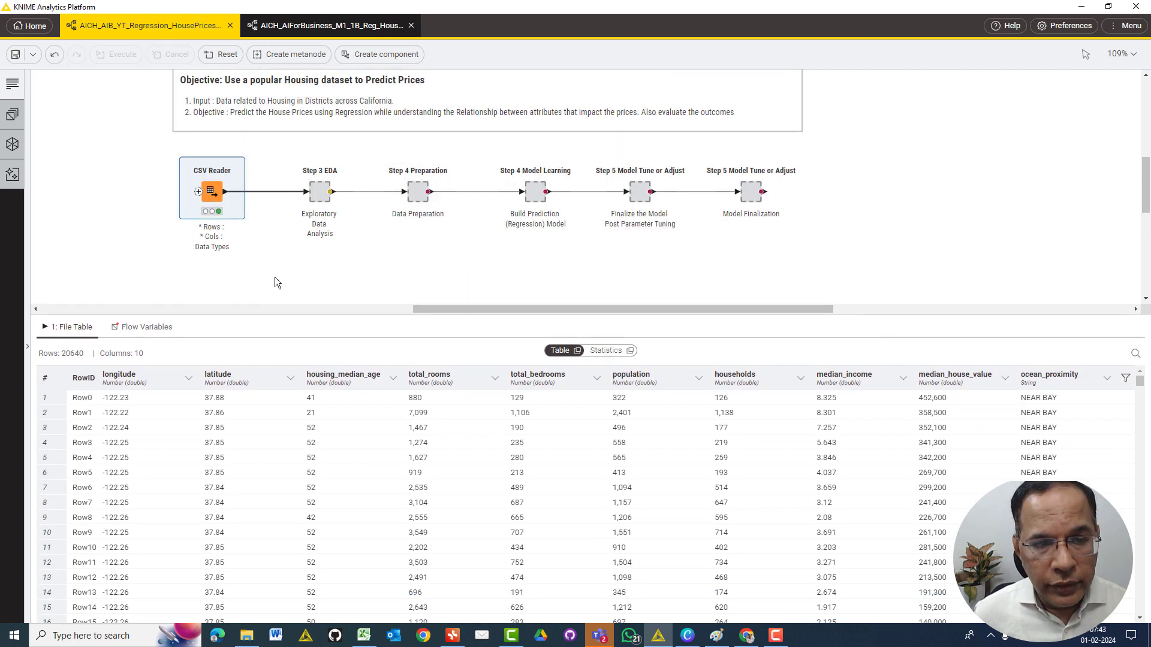
left_click_drag(308, 310, 316, 270)
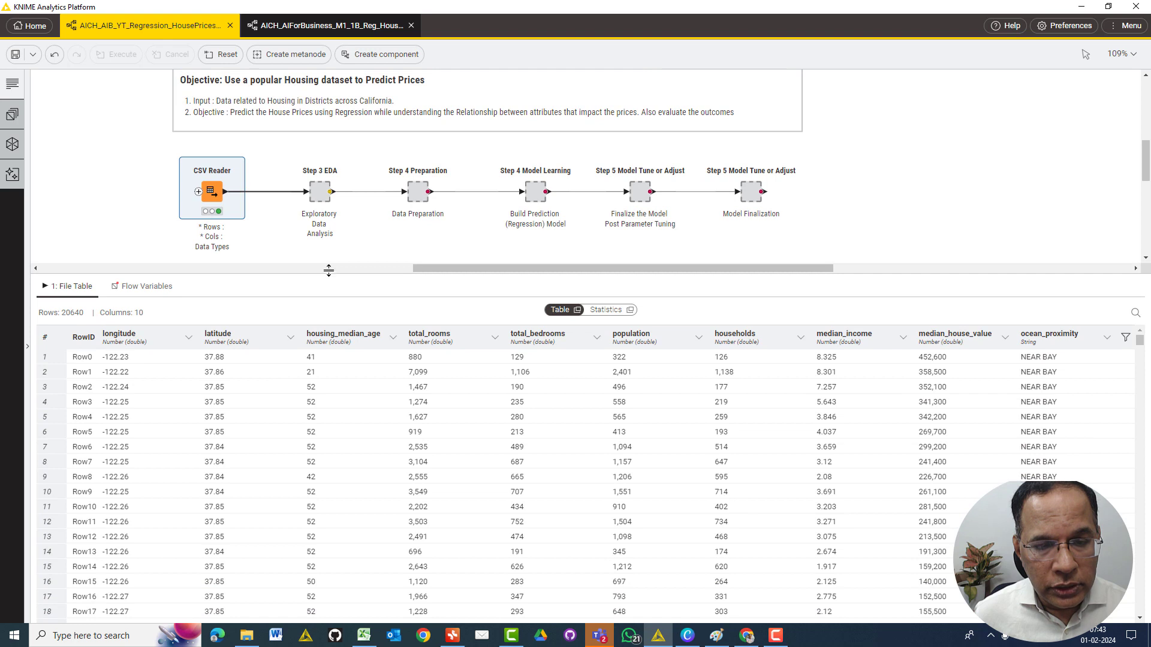
mouse_move(220, 190)
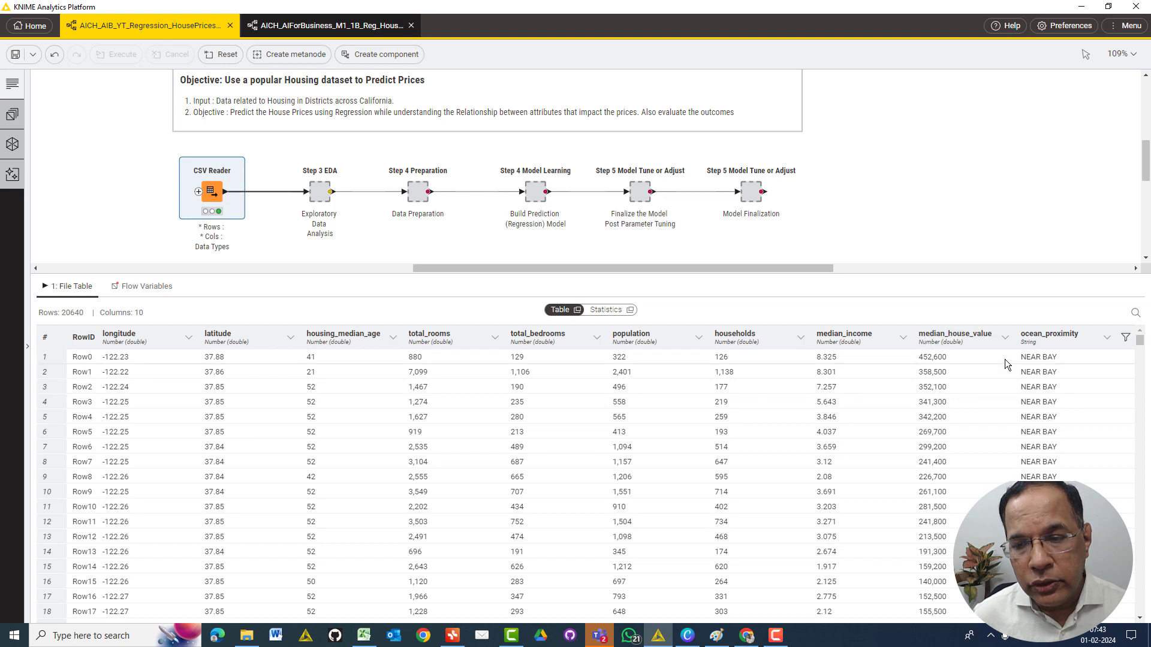
Step: Filter the File Table's ocean_proximity column to NEAR OCEAN and examine the matching rows
left_click(1127, 339)
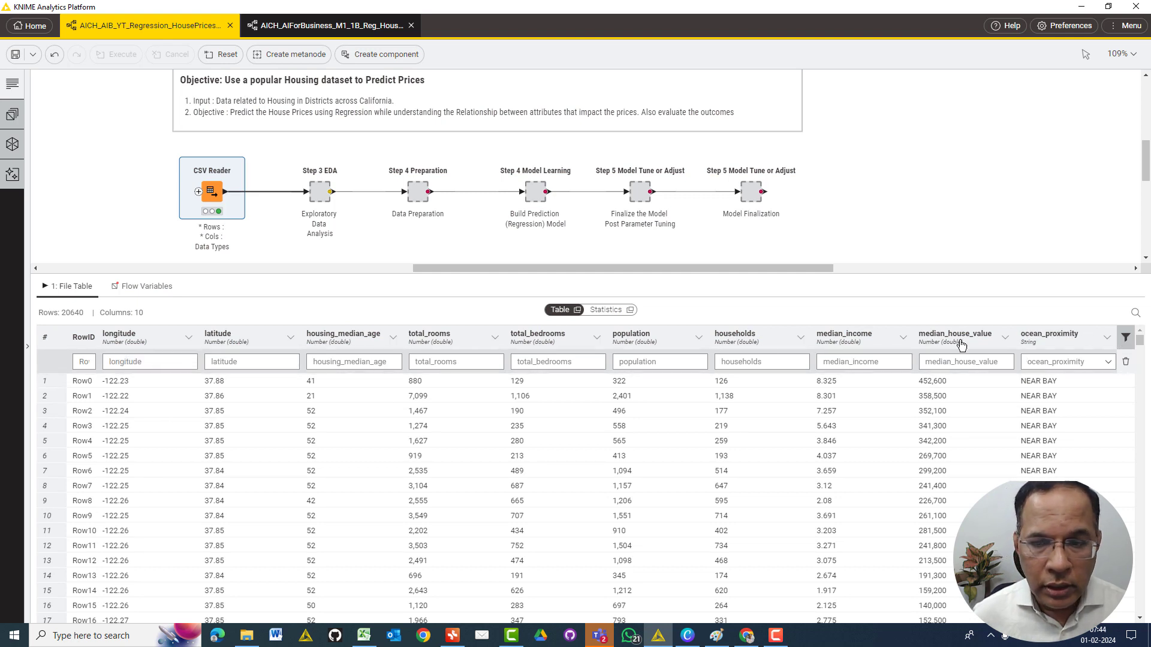
left_click(1108, 361)
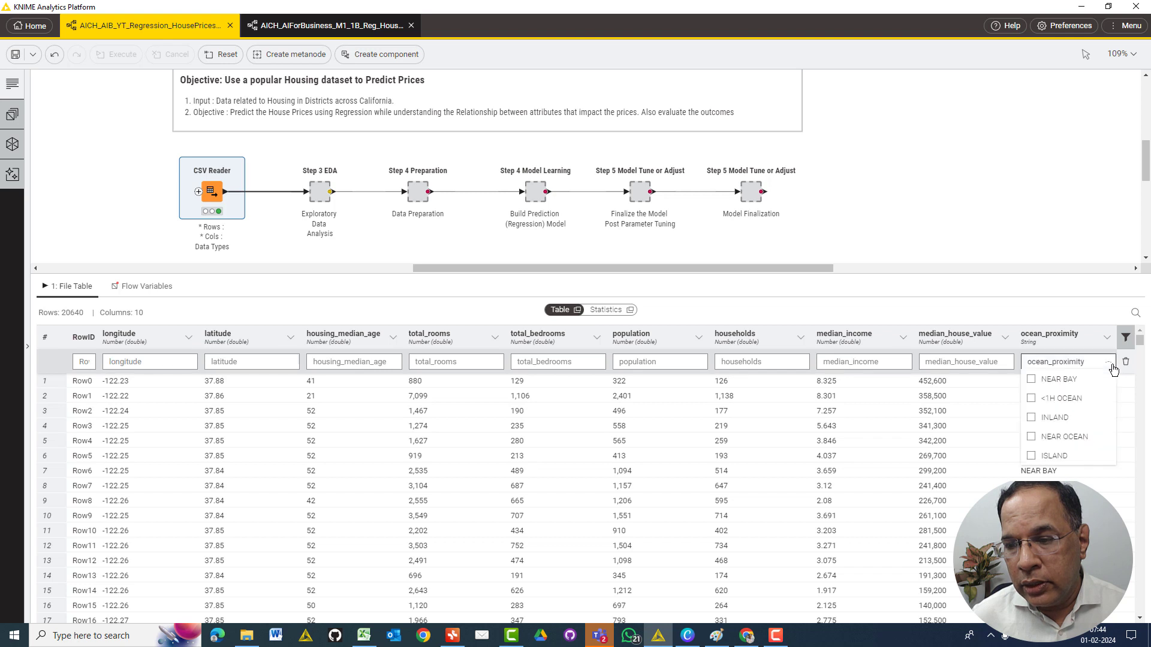
left_click(1069, 436)
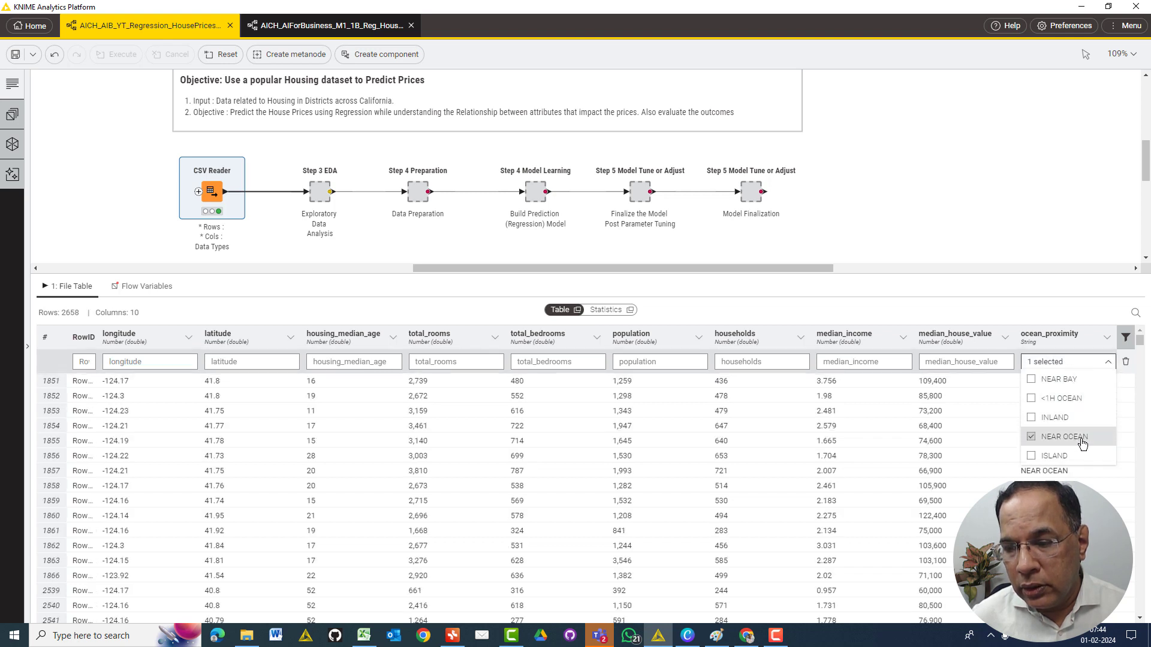
left_click(1044, 316)
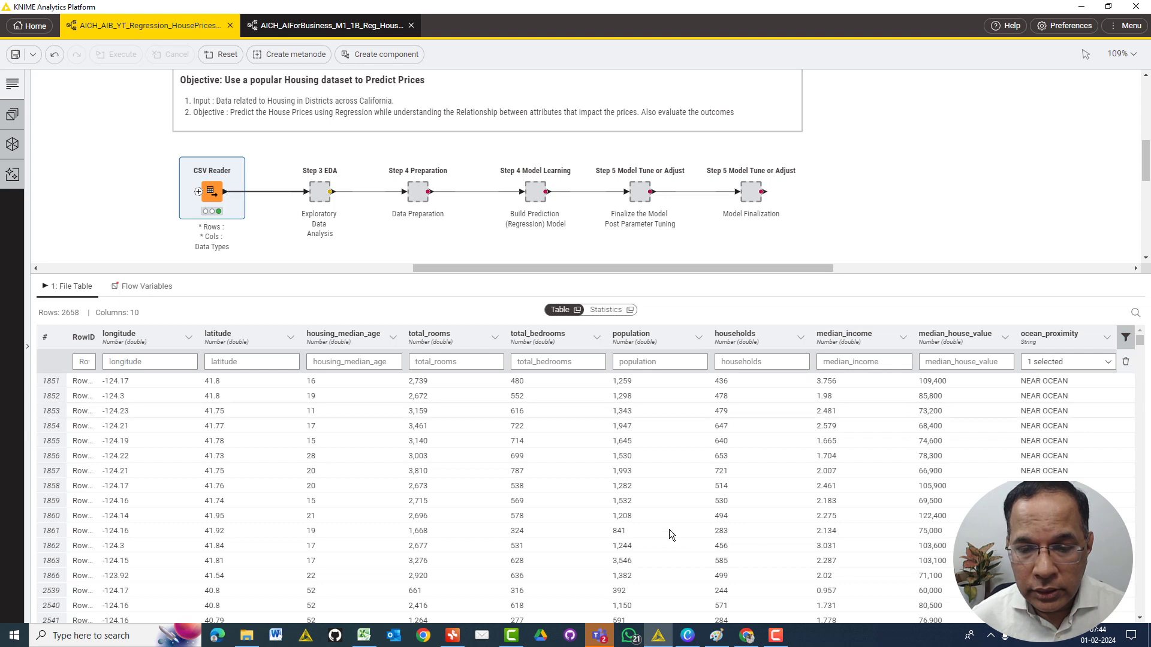
scroll(958, 415, "down", 7)
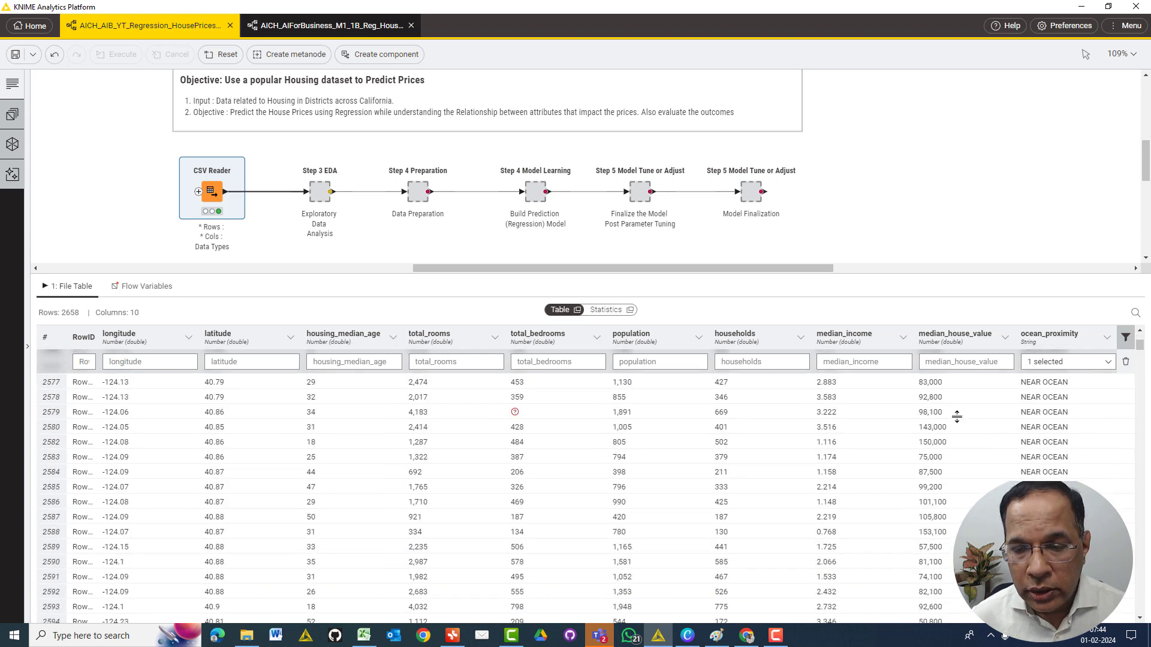
scroll(957, 416, "down", 20)
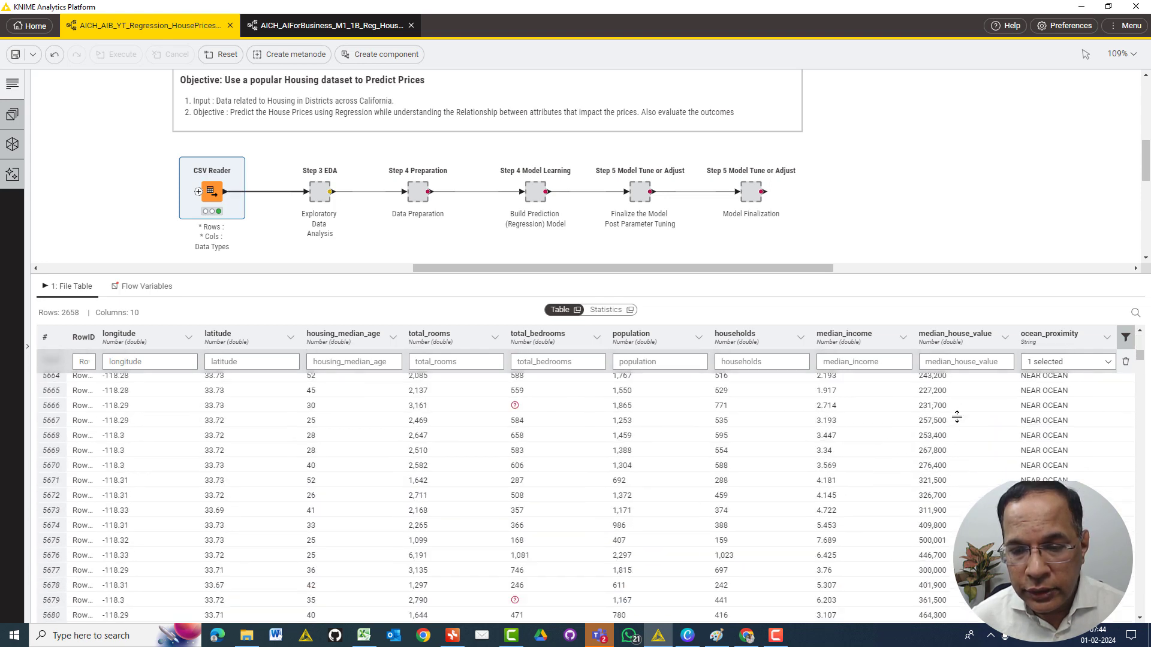
scroll(957, 416, "down", 5)
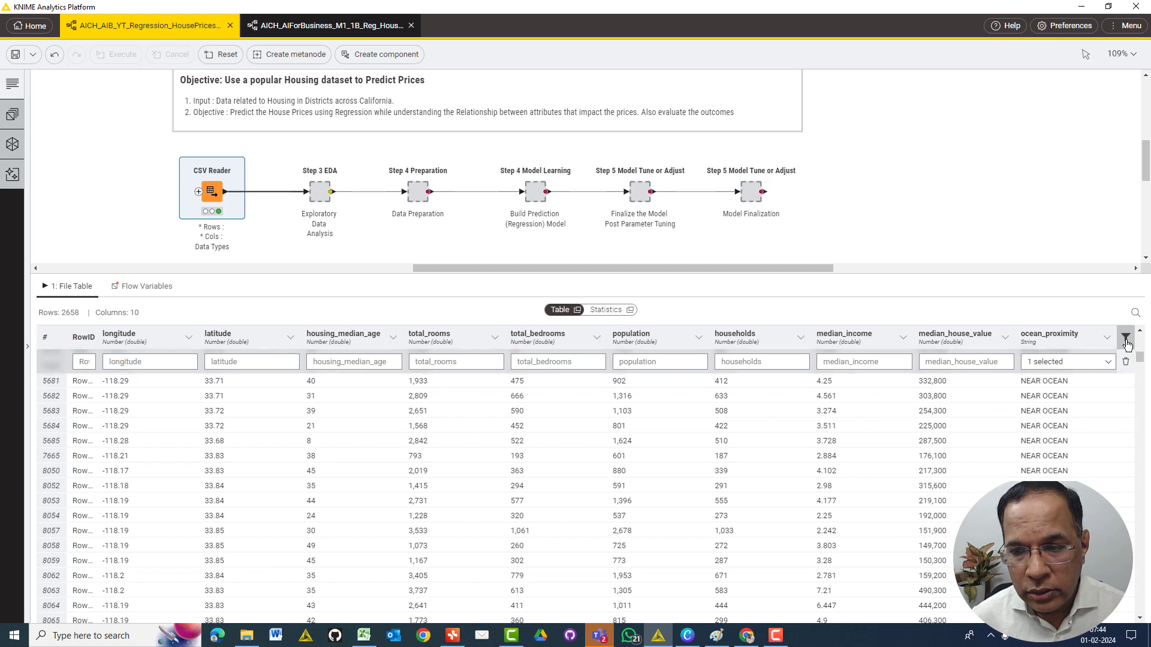
Step: Remove the NEAR OCEAN filter from ocean_proximity and hide the File Table's column filters
left_click(1108, 363)
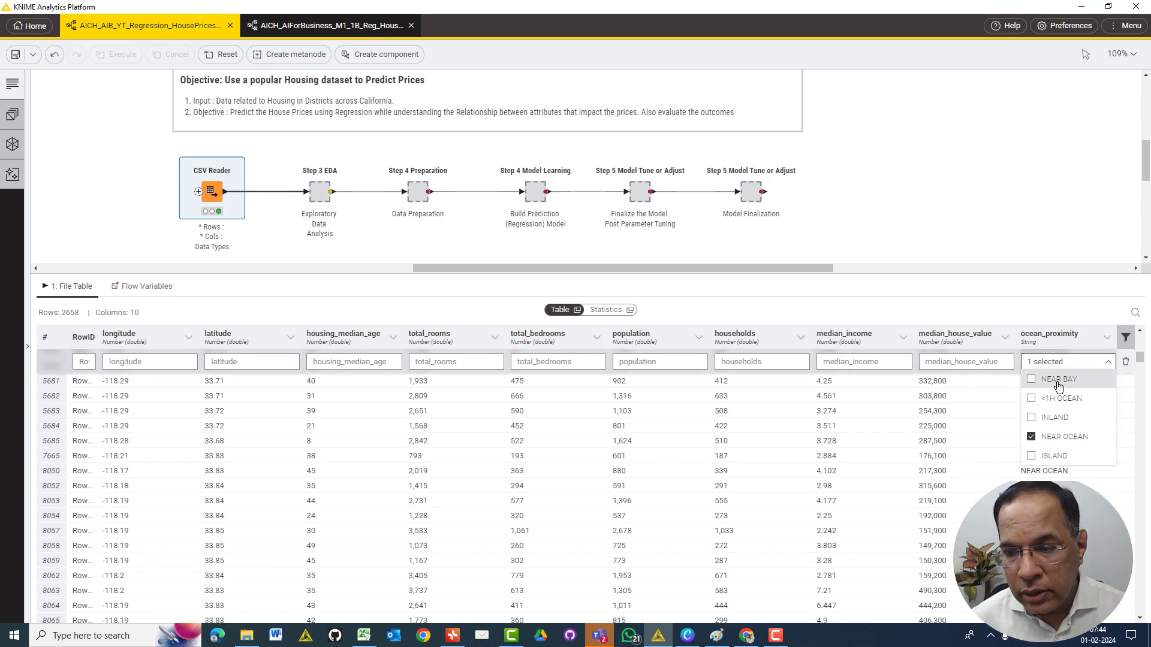
left_click(1051, 438)
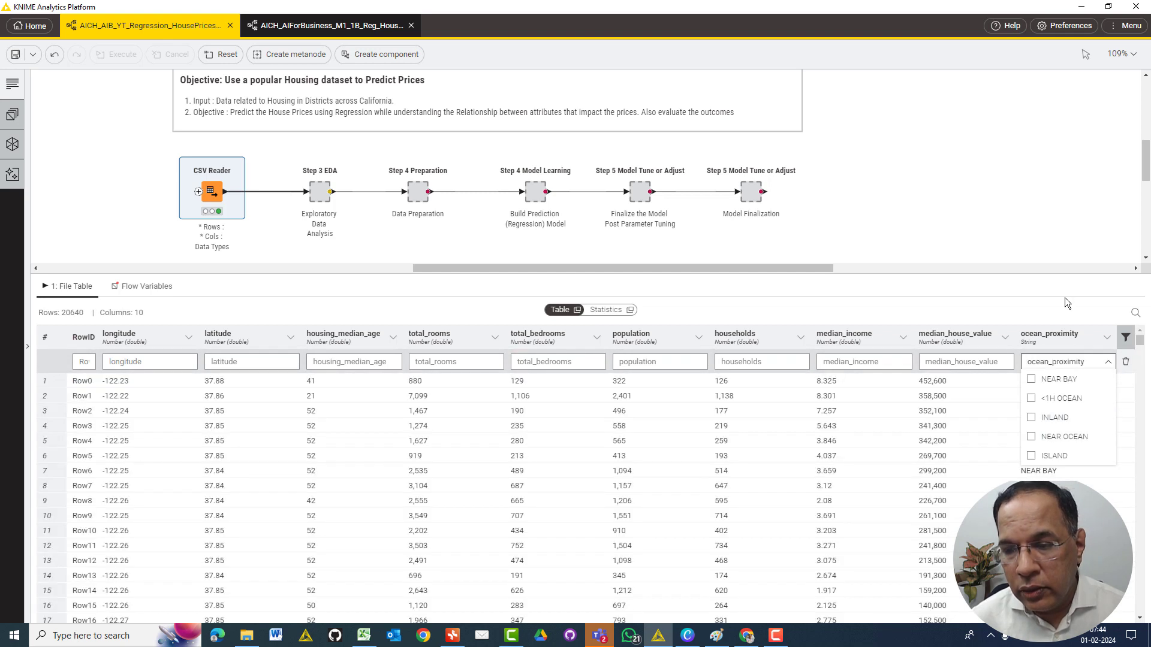
left_click(1019, 362)
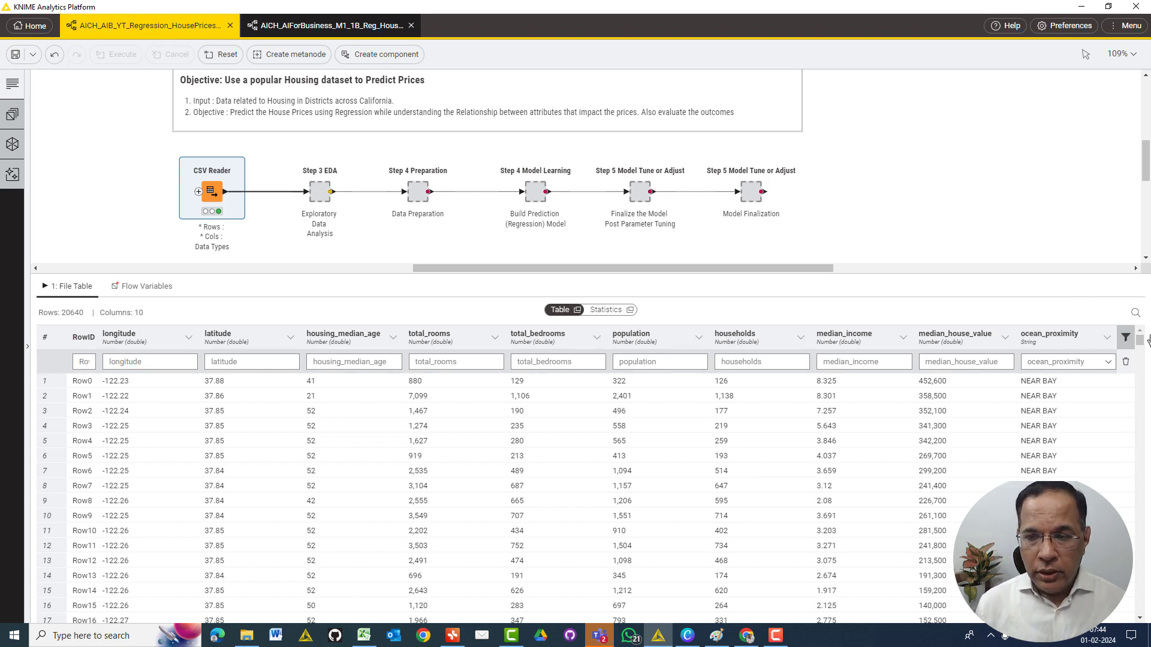
left_click(1125, 337)
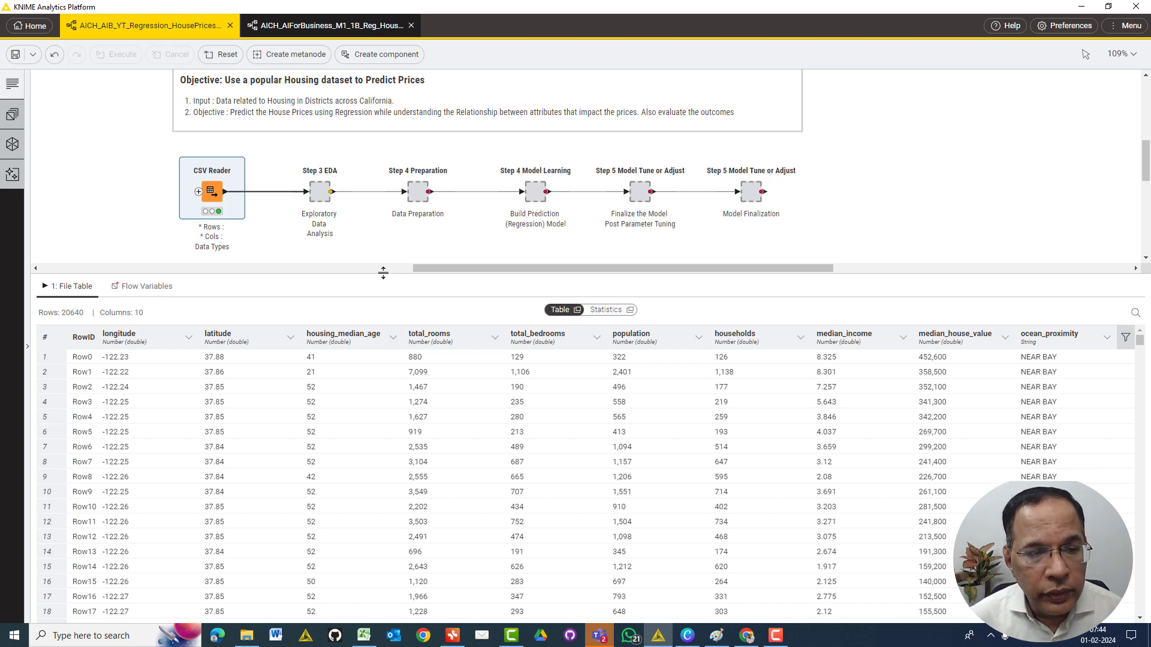
Step: Open the node repository and clear its csv search to show all node categories
left_click_drag(383, 273, 385, 300)
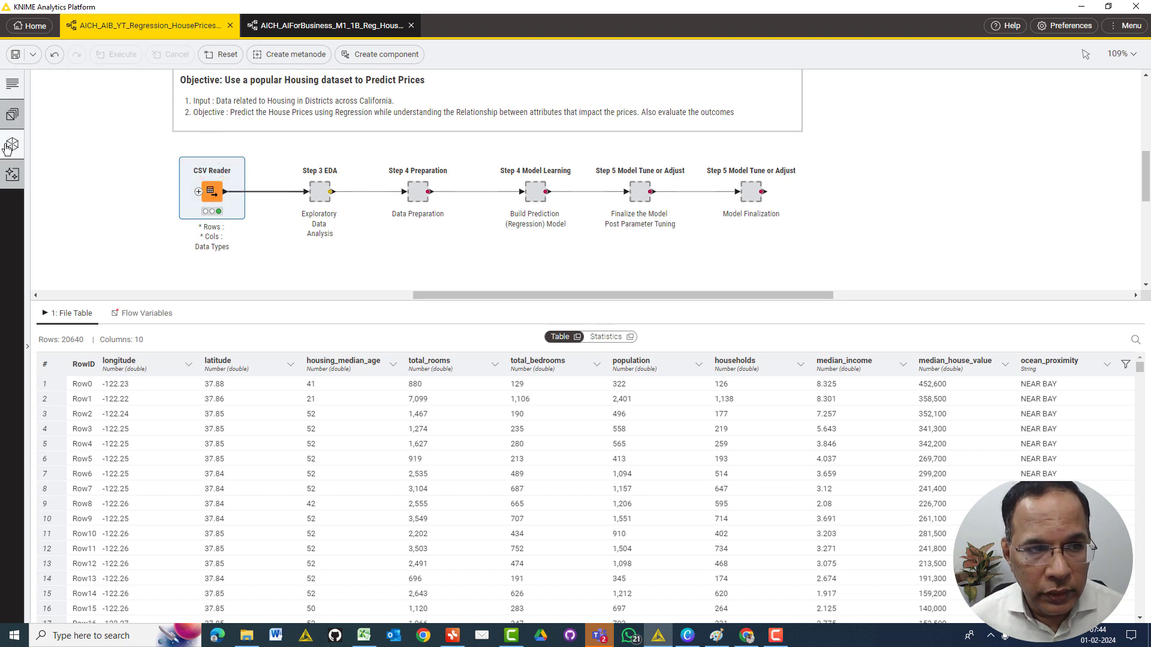
left_click(11, 120)
left_click(12, 141)
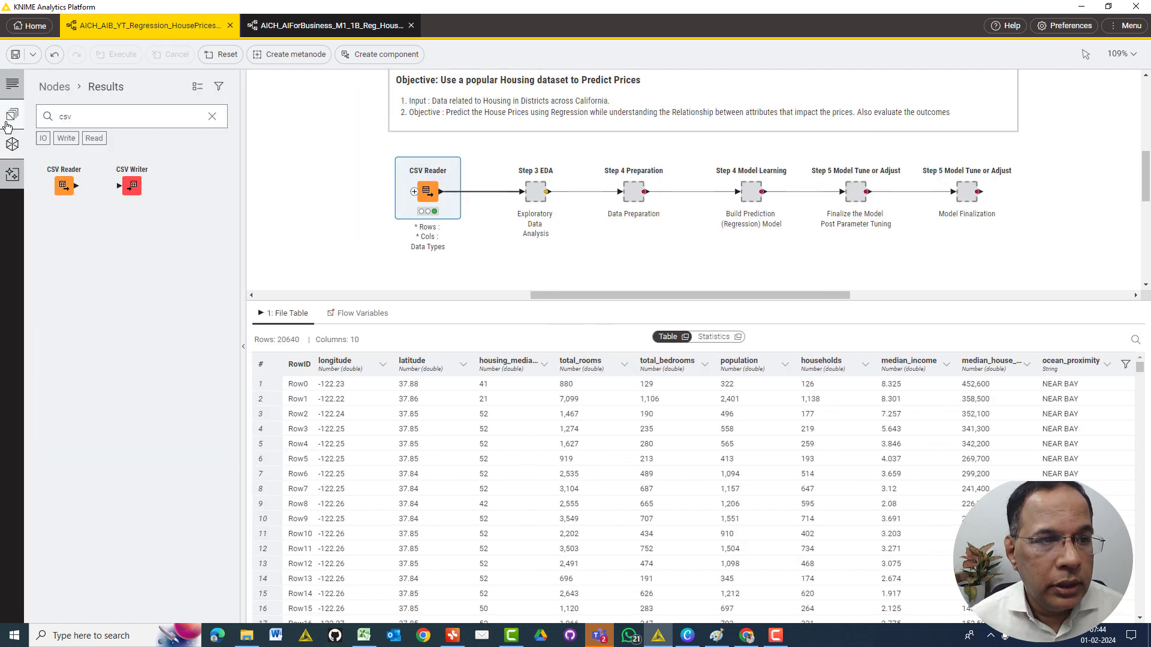
left_click(211, 117)
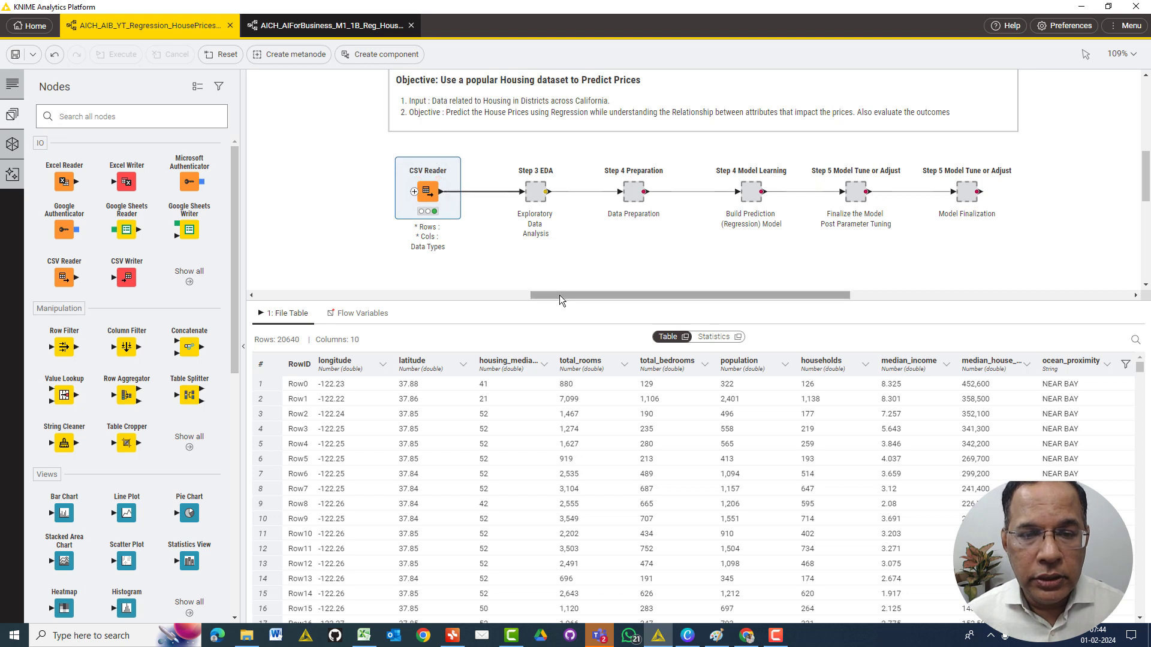
Step: Give the workflow canvas more height above the output table and bring the objective note and full step chain into view
mouse_move(417, 191)
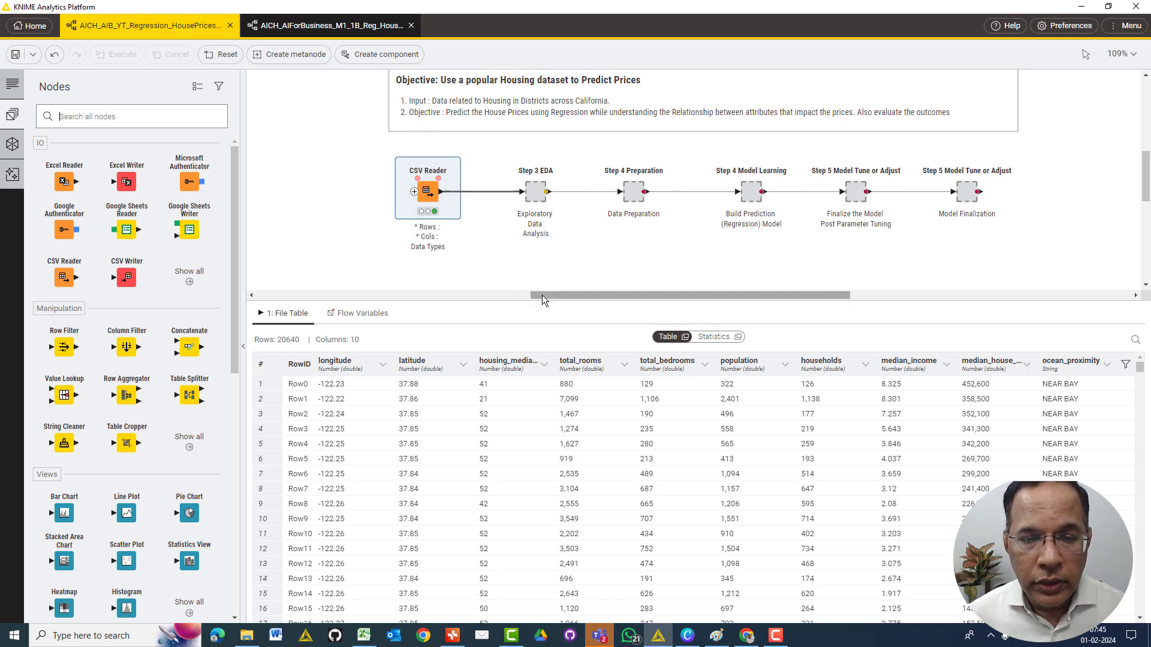
mouse_move(543, 295)
left_mouse_down()
mouse_move(513, 296)
mouse_move(564, 302)
left_mouse_up()
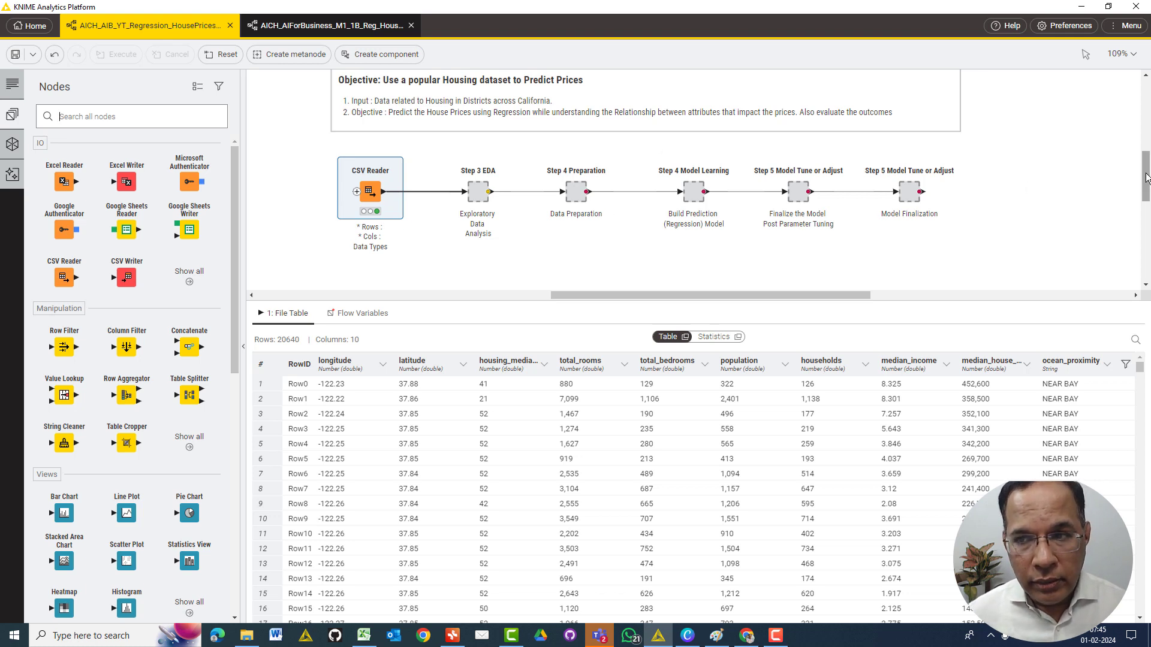
scroll(1146, 176, "up", 2)
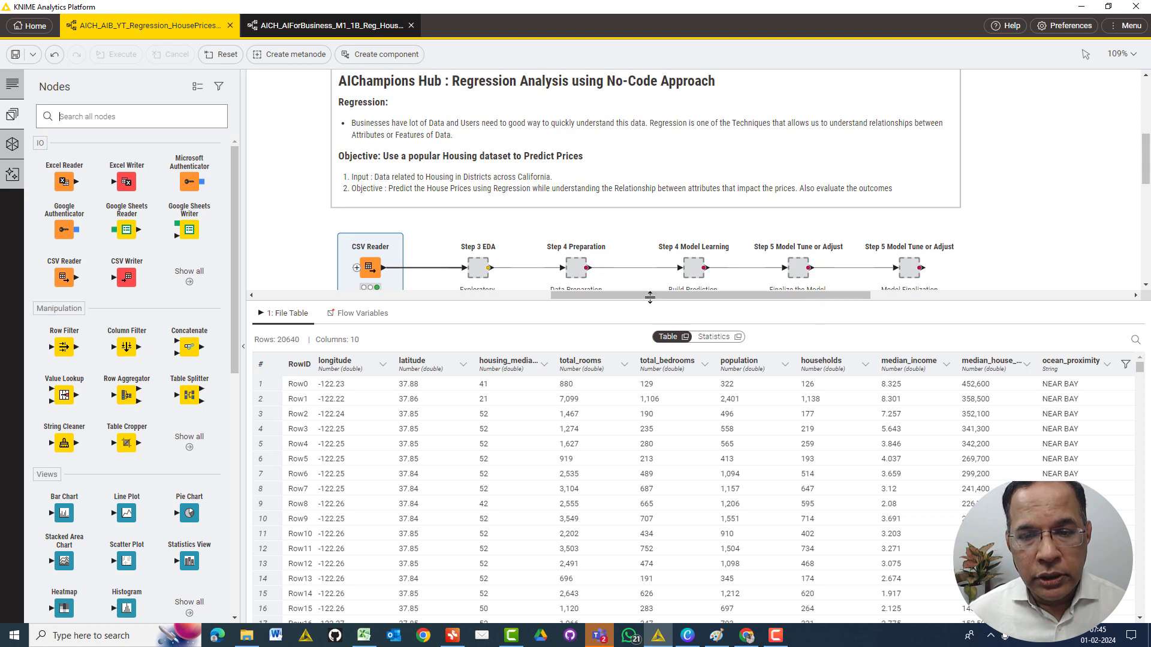
left_click_drag(650, 302, 649, 338)
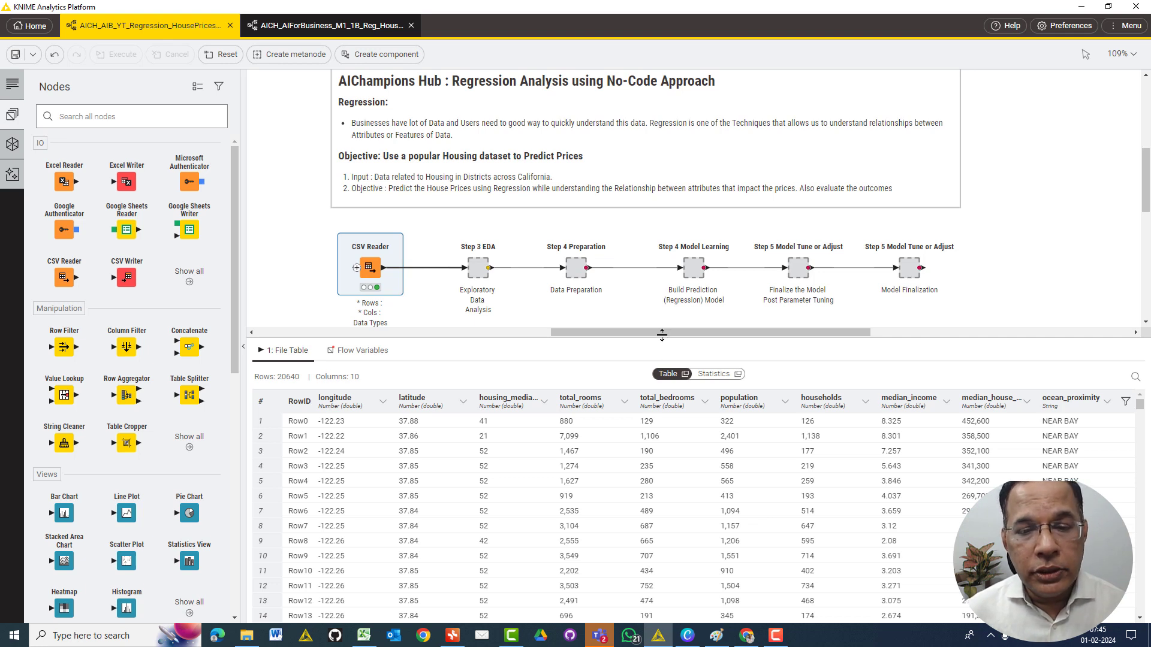
left_click_drag(660, 337, 660, 347)
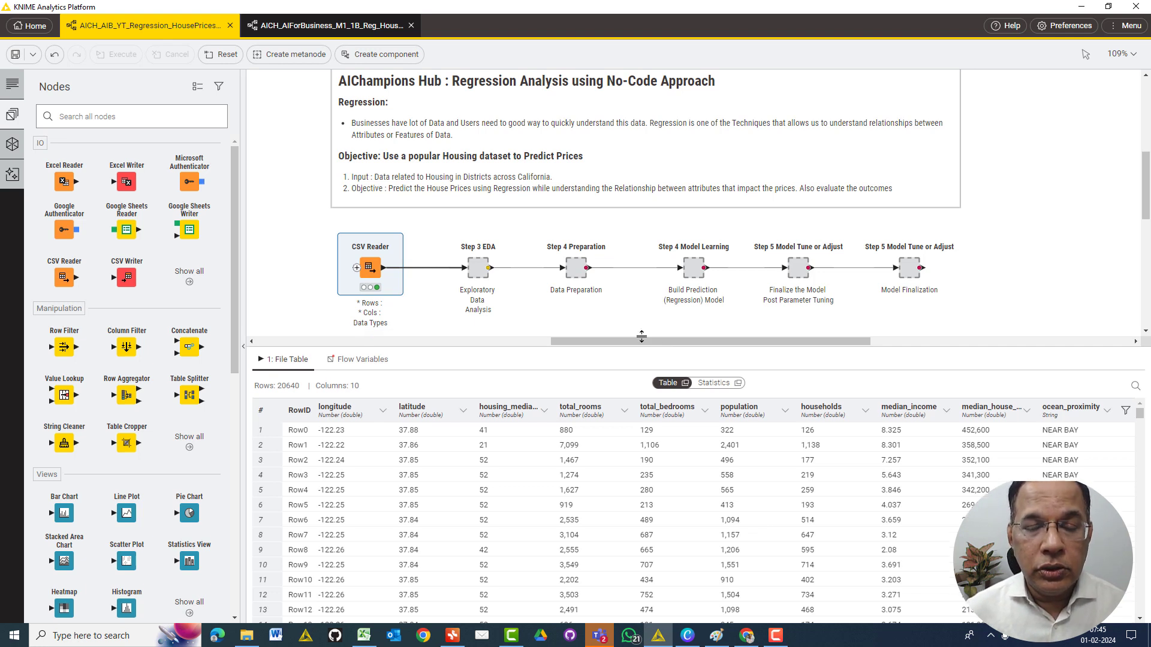
Step: Compare the commands available for the empty canvas with those for the CSV Reader node, without choosing any
right_click(508, 312)
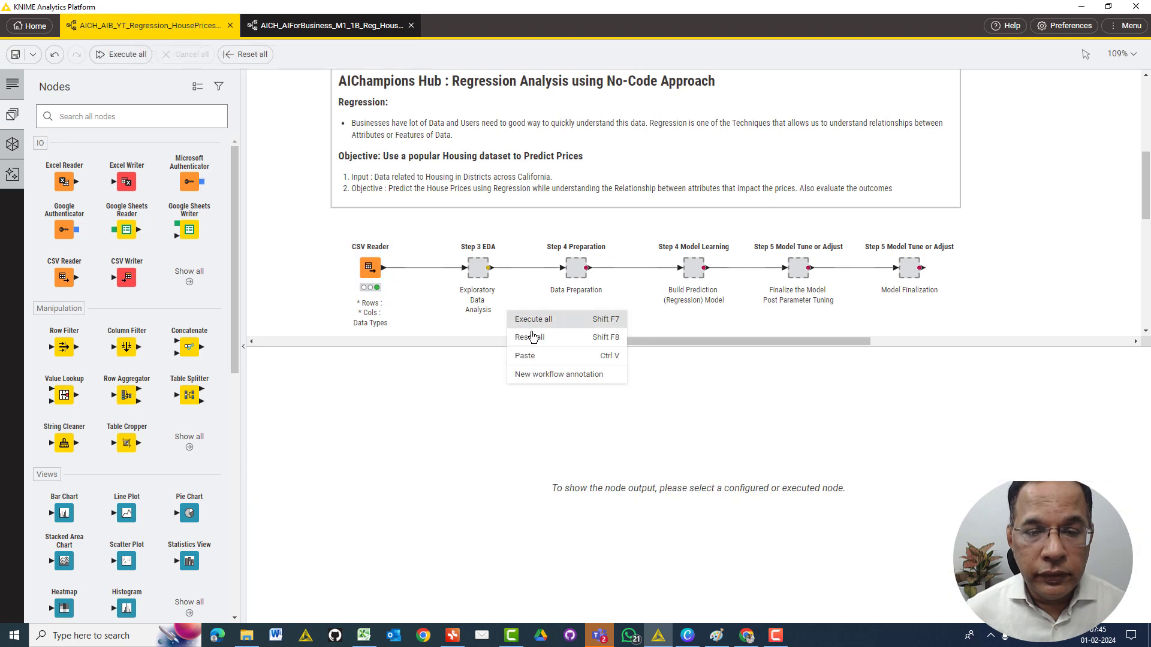
left_click(519, 226)
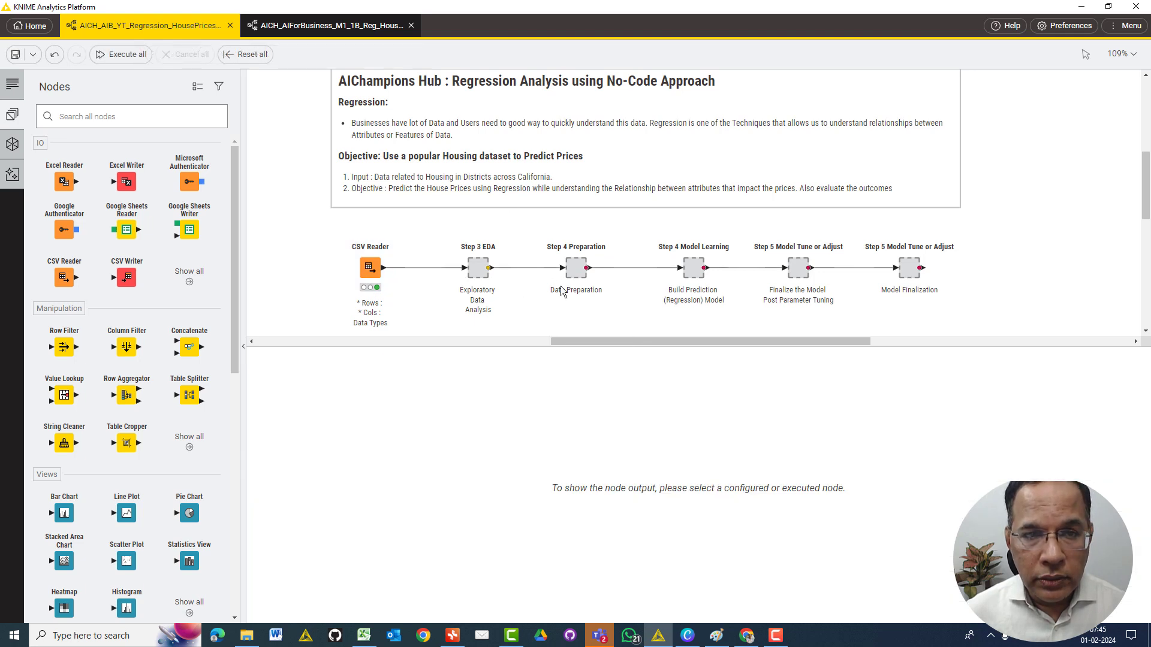
right_click(558, 324)
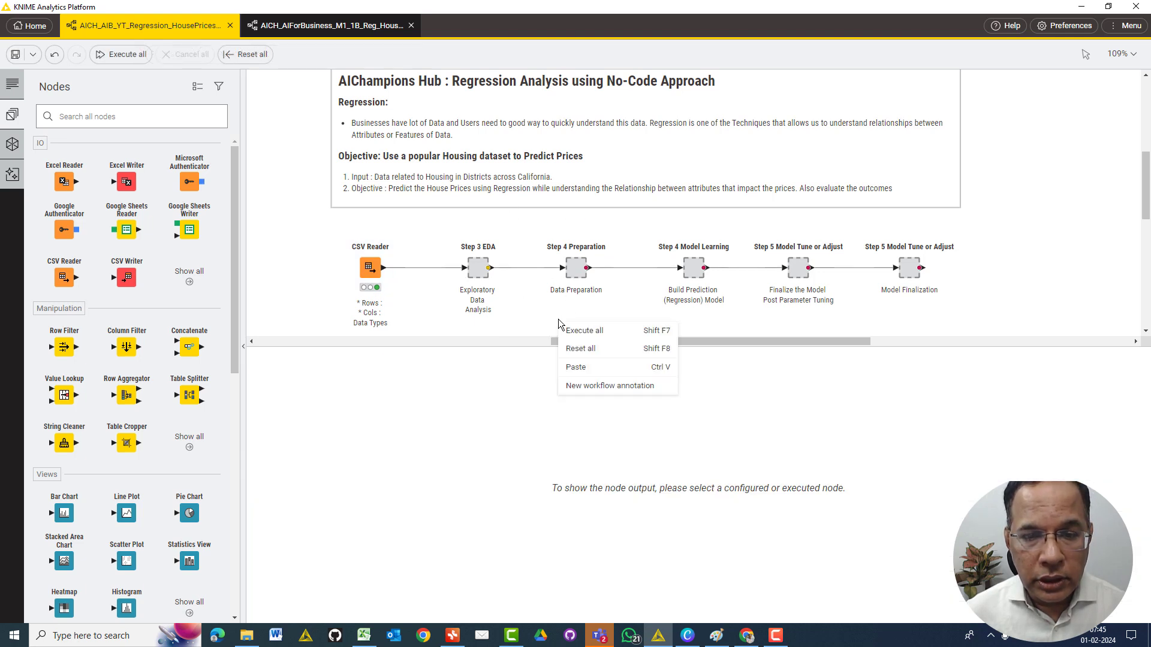
left_click(423, 311)
right_click(372, 265)
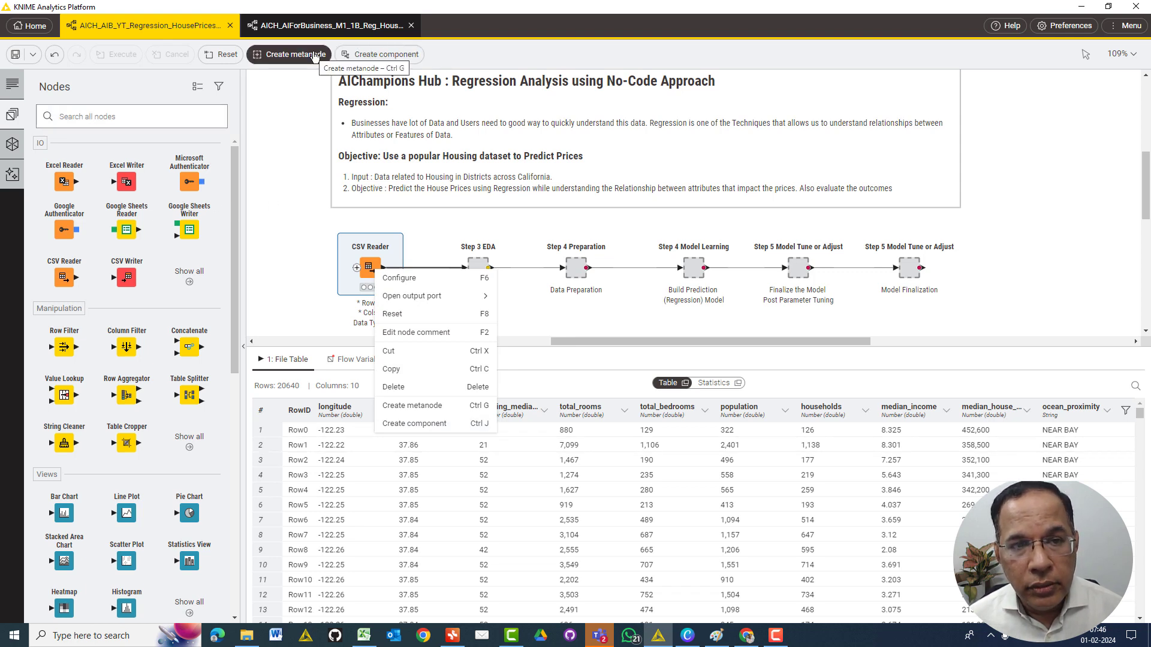
mouse_move(409, 294)
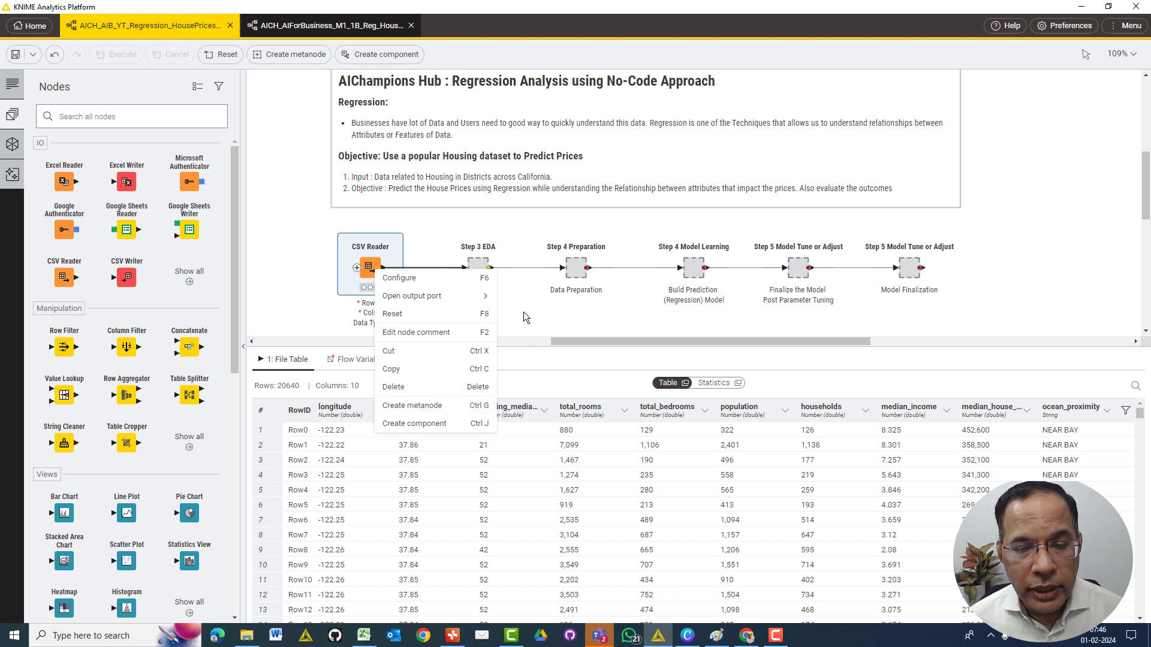
left_click(524, 318)
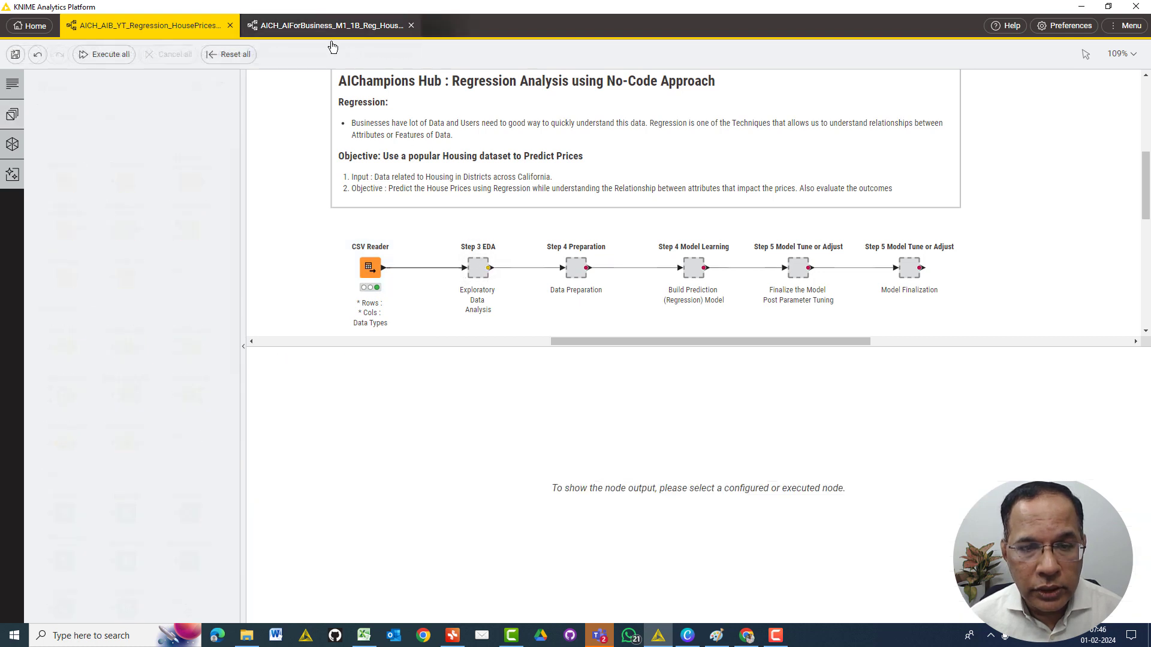
Step: Switch to the AIForBusiness regression workflow and examine its annotated steps from data preparation through model training to deployment
left_click(320, 24)
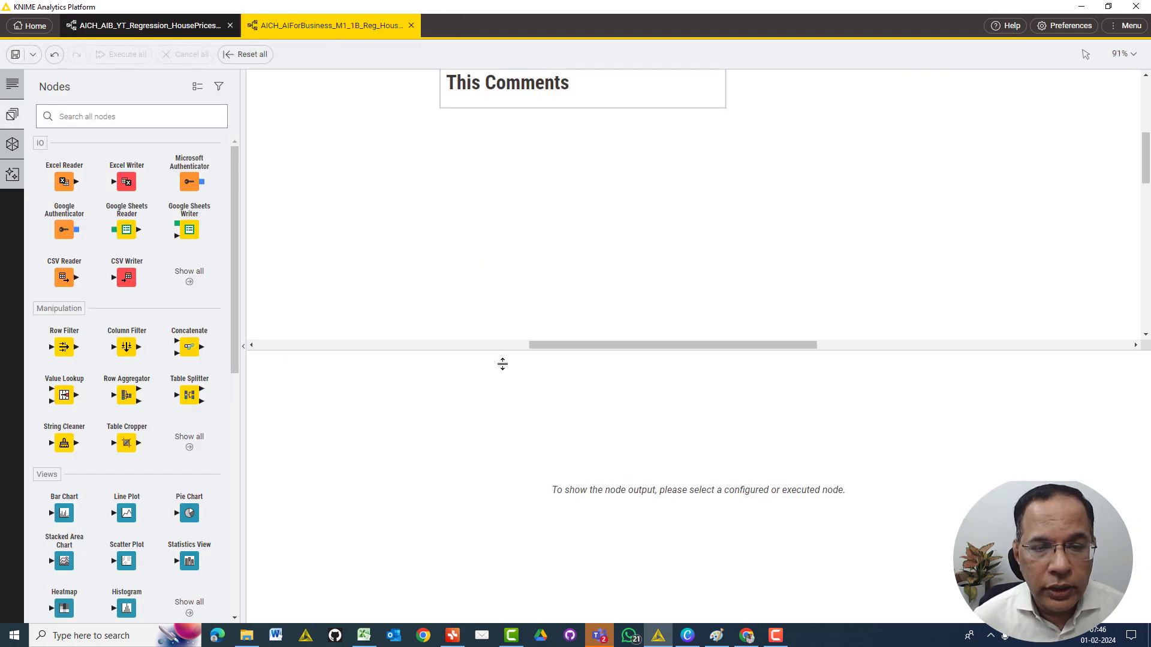
scroll(490, 292, "up", 1)
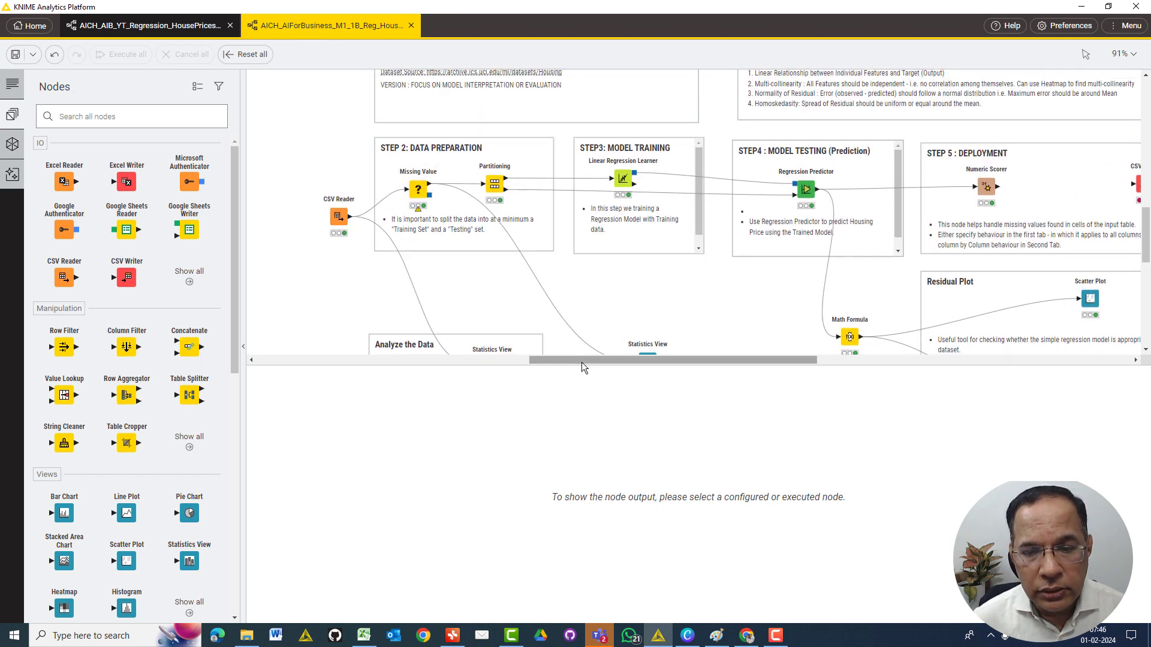
mouse_move(586, 362)
left_mouse_down()
mouse_move(628, 361)
mouse_move(587, 362)
left_mouse_up()
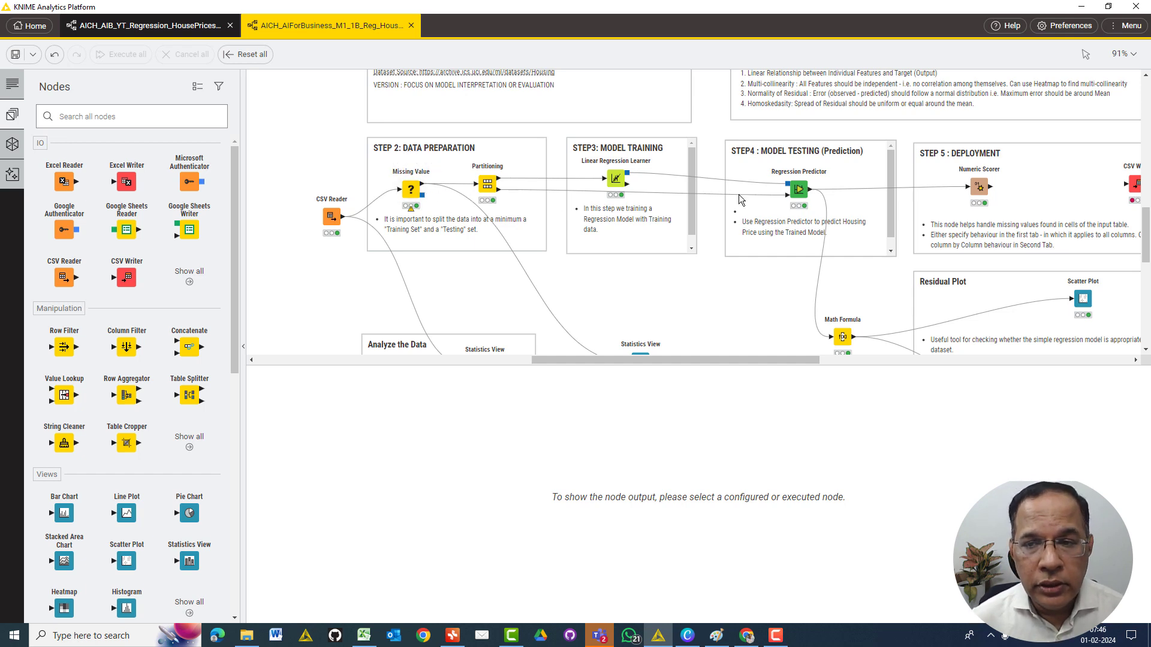
mouse_move(417, 182)
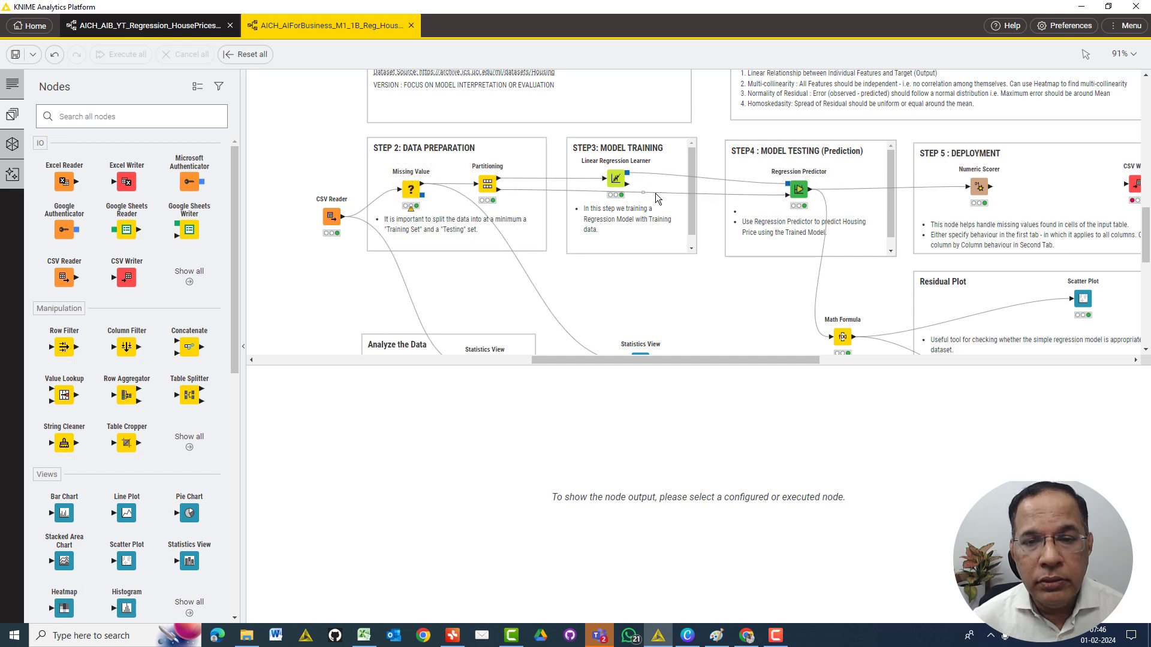
left_click(592, 224)
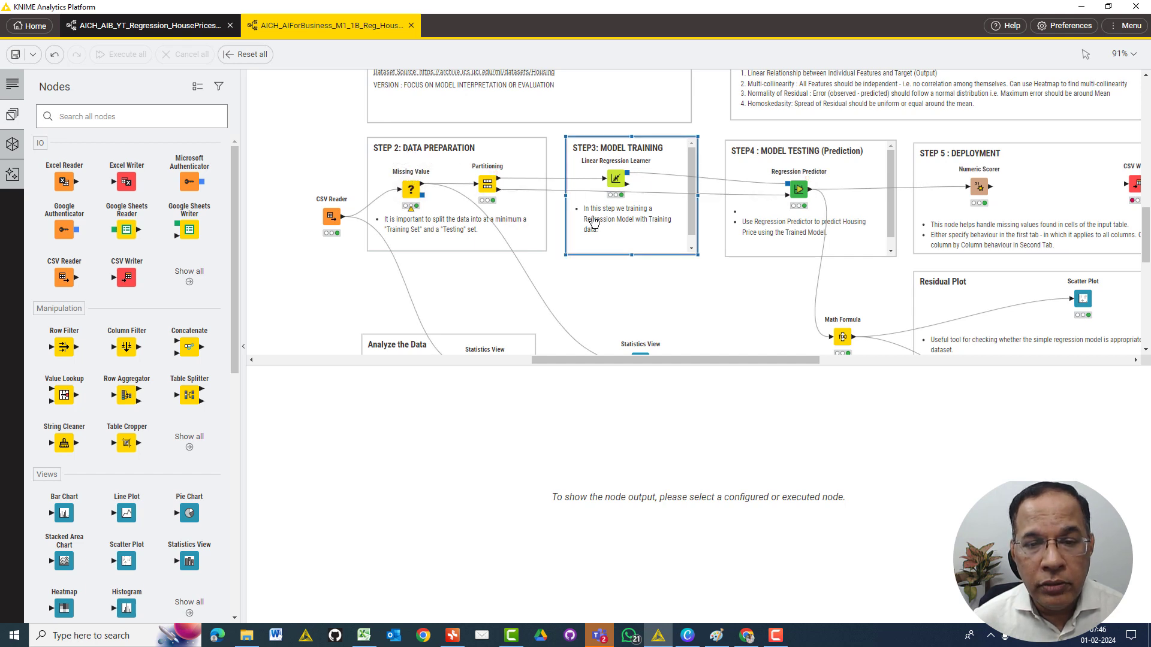
Step: In the HousePrices workflow, look inside the Step 3 EDA metanode with a taller canvas, and return to the top-level workflow
left_click(150, 25)
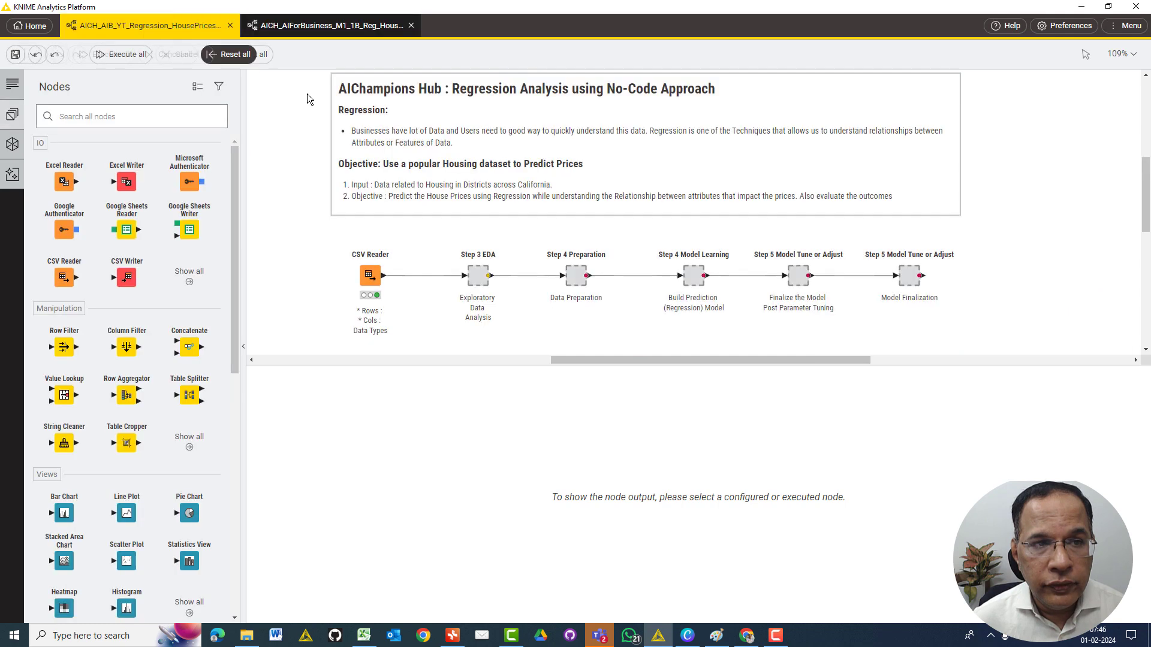
double_click(480, 277)
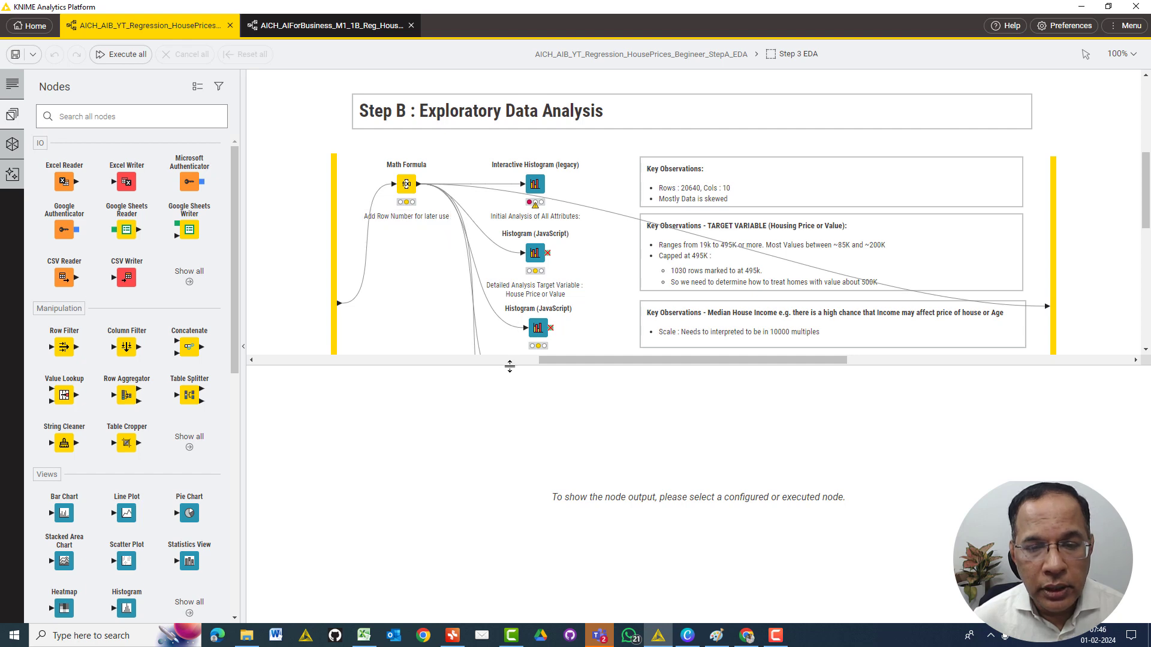
left_click_drag(509, 364, 513, 395)
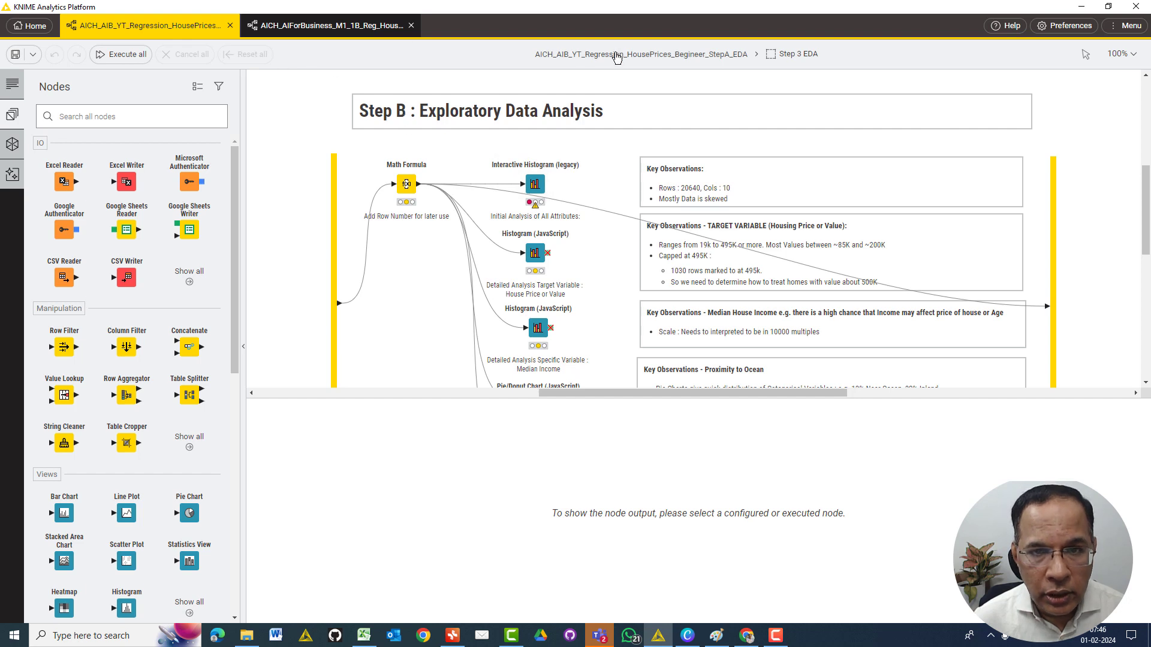
left_click(618, 60)
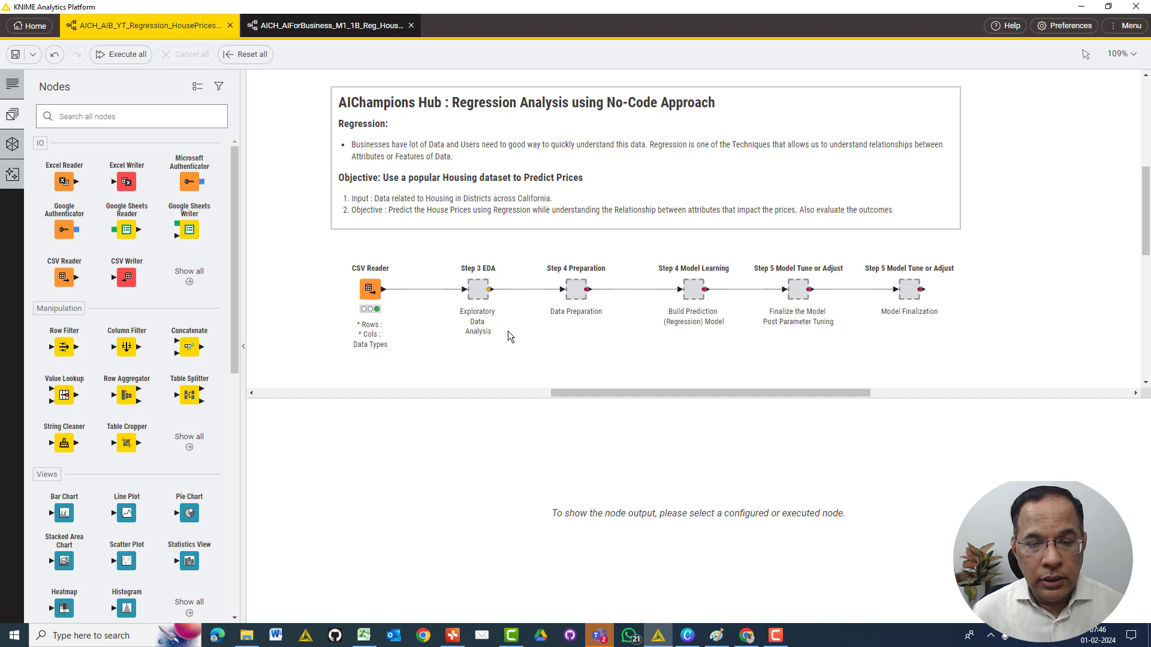
Step: Select the Step 3 EDA metanode and review its output columns and place in the step chain
left_click(492, 323)
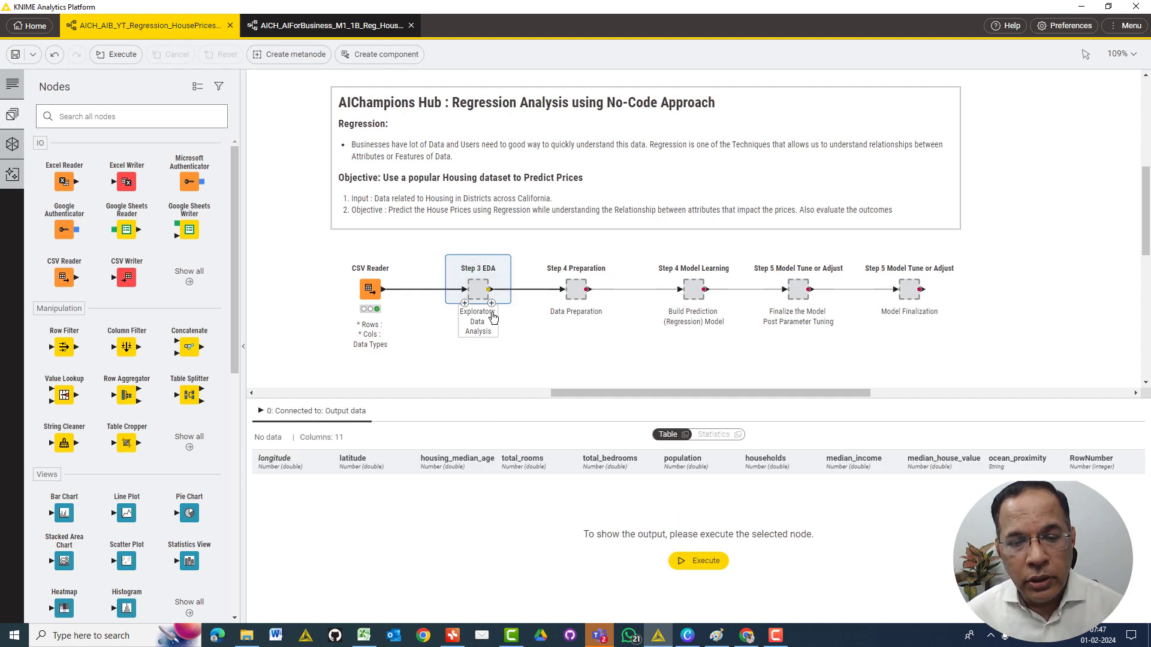
mouse_move(477, 287)
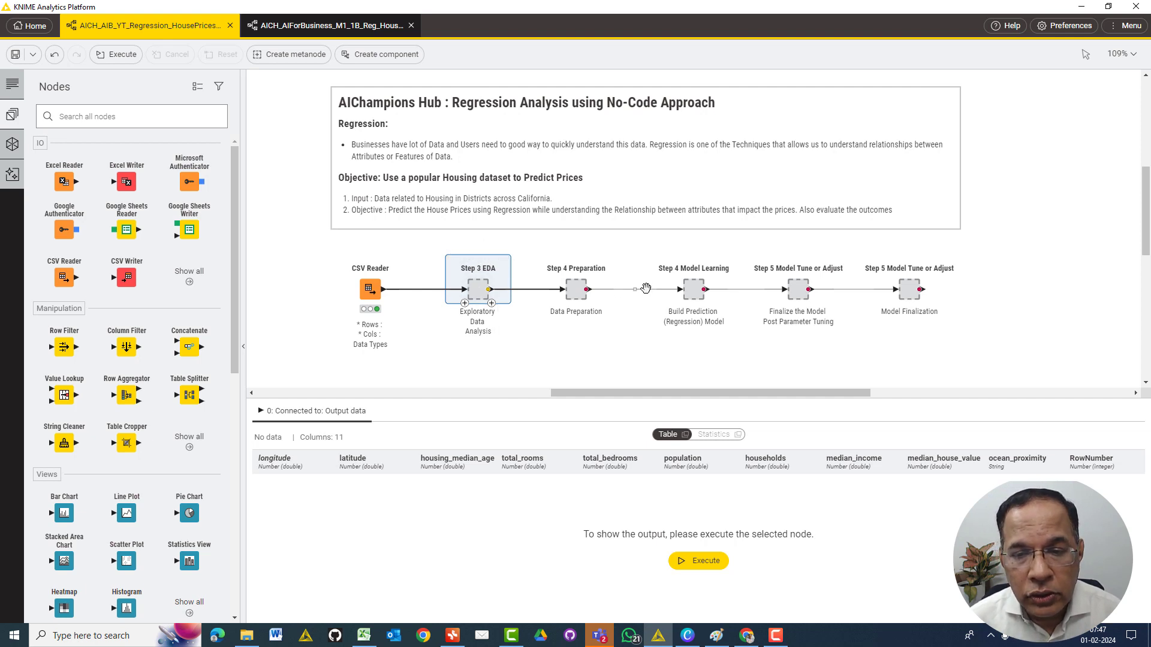
mouse_move(680, 297)
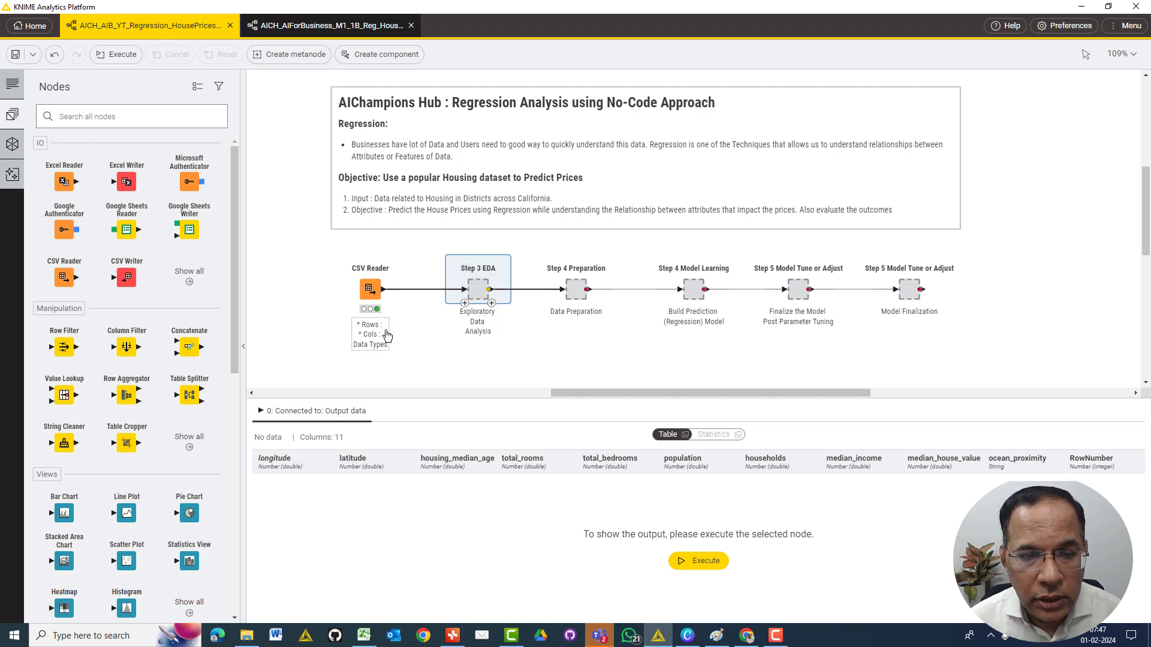
Step: Copy the File Table's row count 20640 into the Rows line of the CSV Reader node's comment
double_click(386, 329)
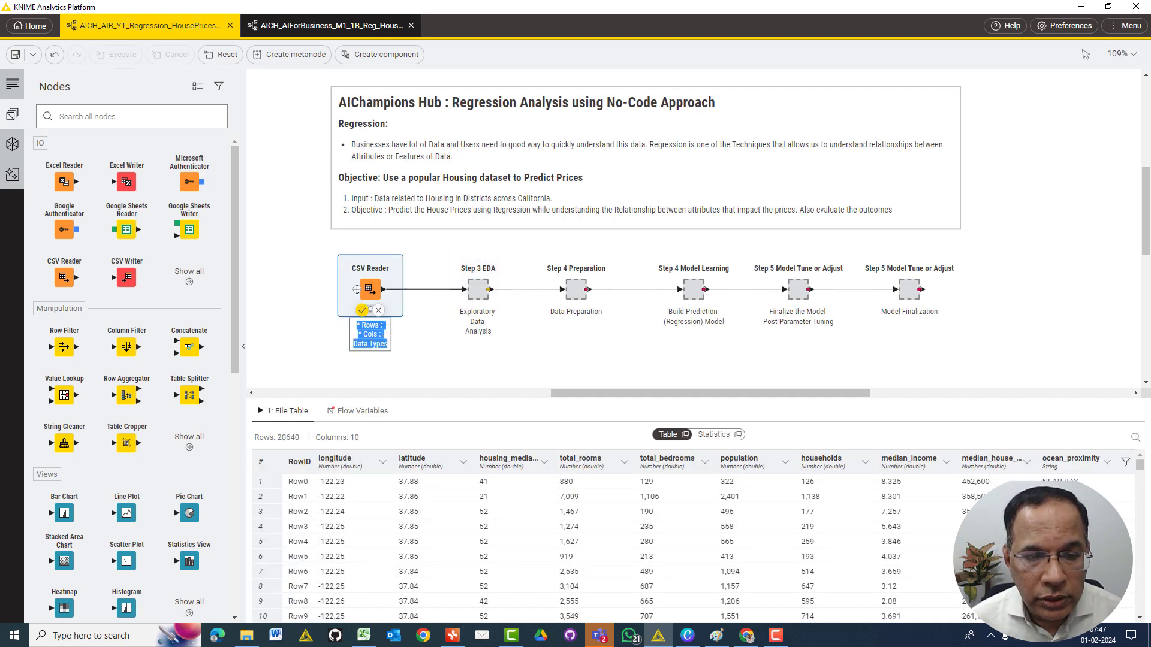
left_click(384, 326)
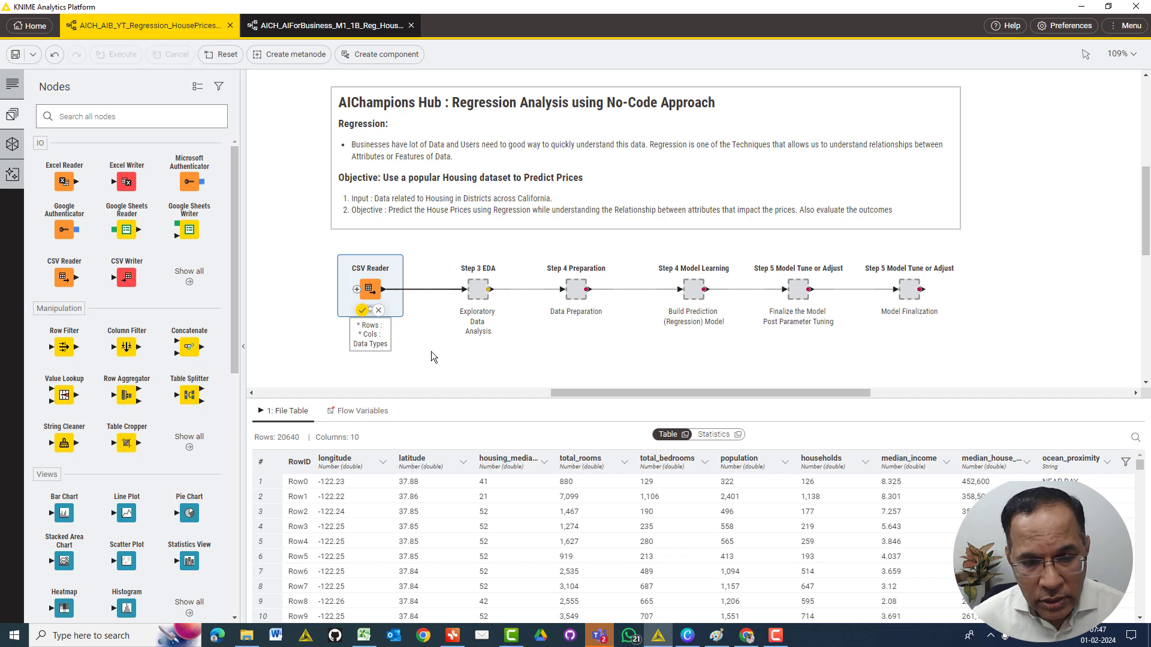
double_click(290, 438)
key("ctrl+c")
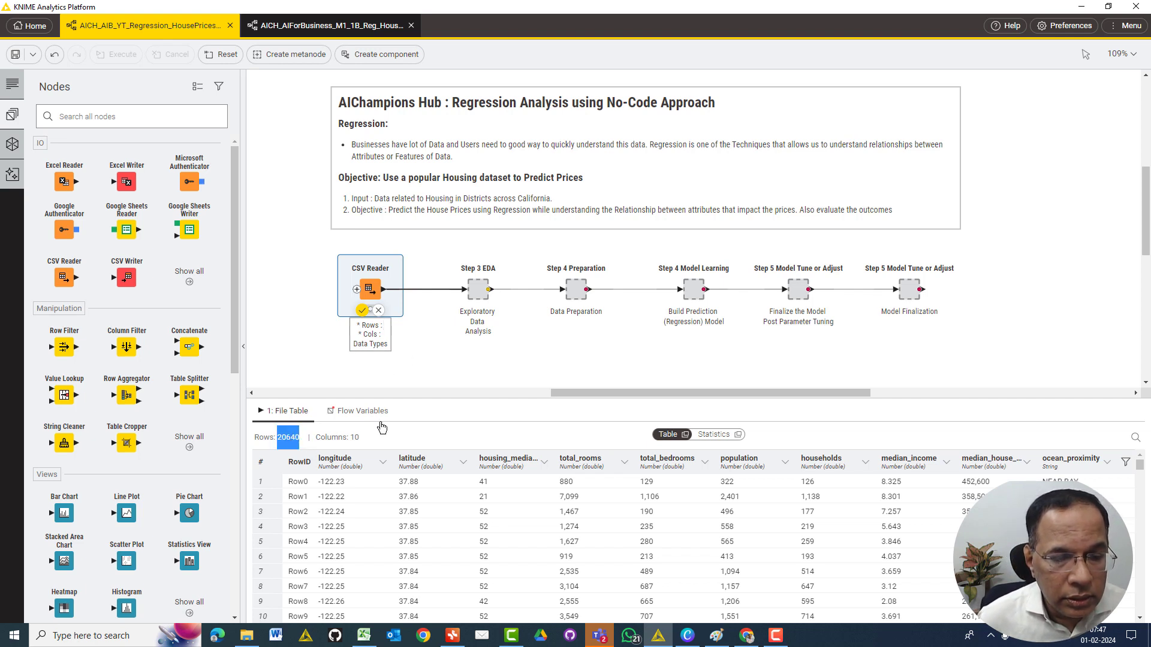
left_click(387, 332)
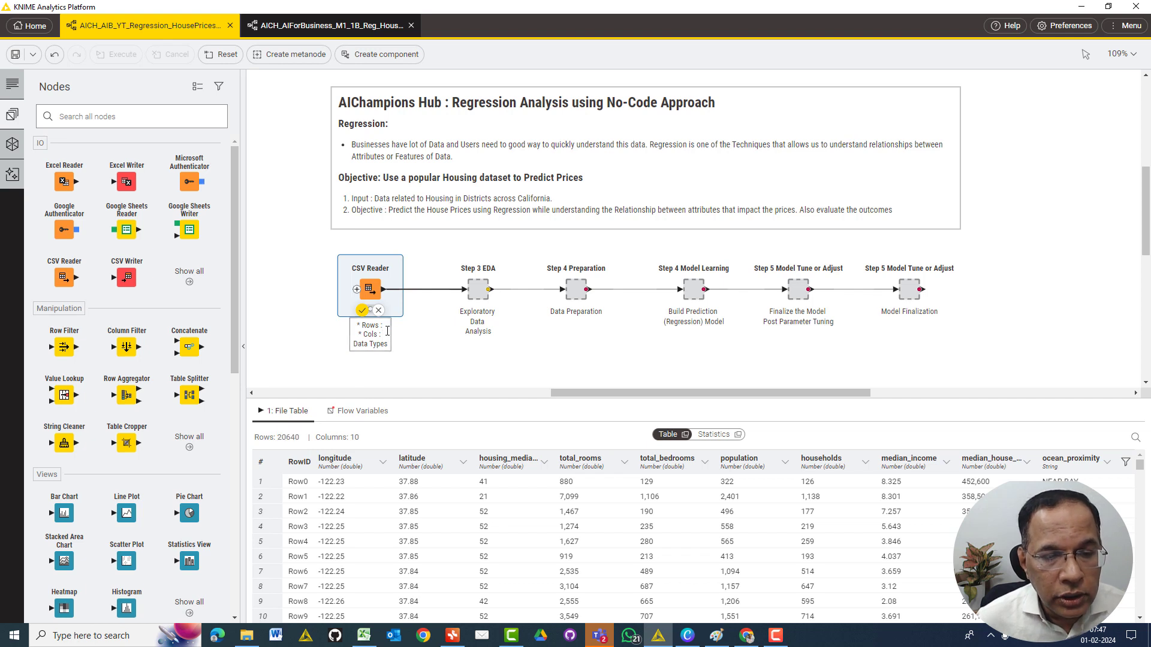
left_click(387, 329)
key("ctrl+v")
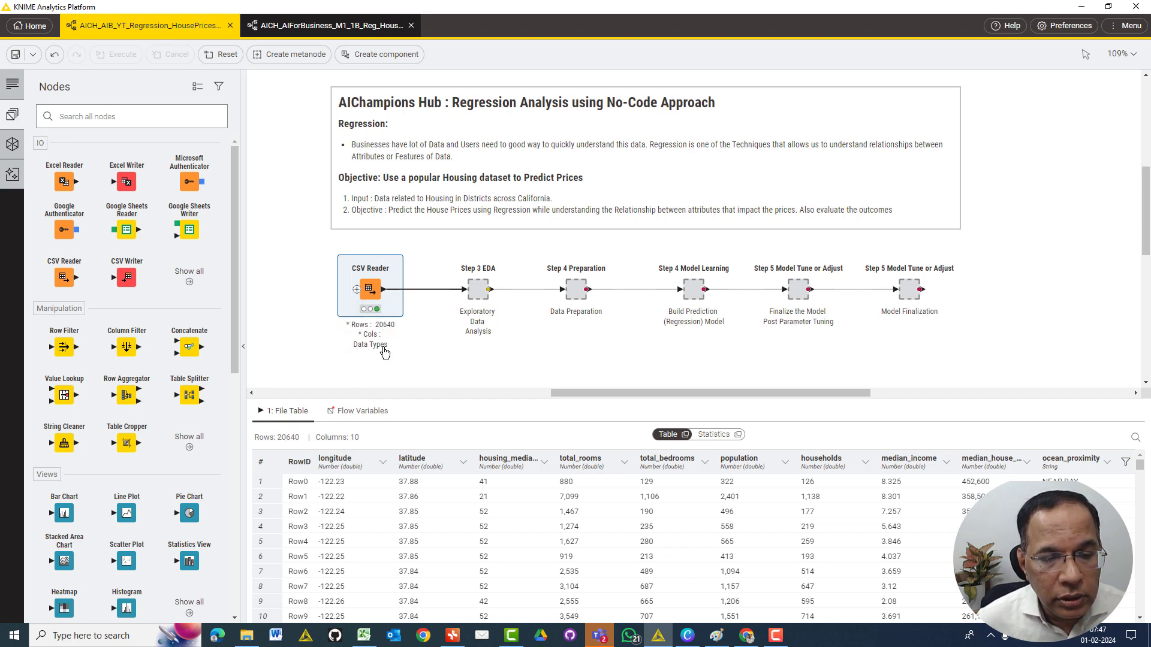
Step: Complete the CSV Reader's comment with "Cols : 10" and "Data Types : Integer, String", and deselect the node
key("ctrl+a")
left_click(391, 336)
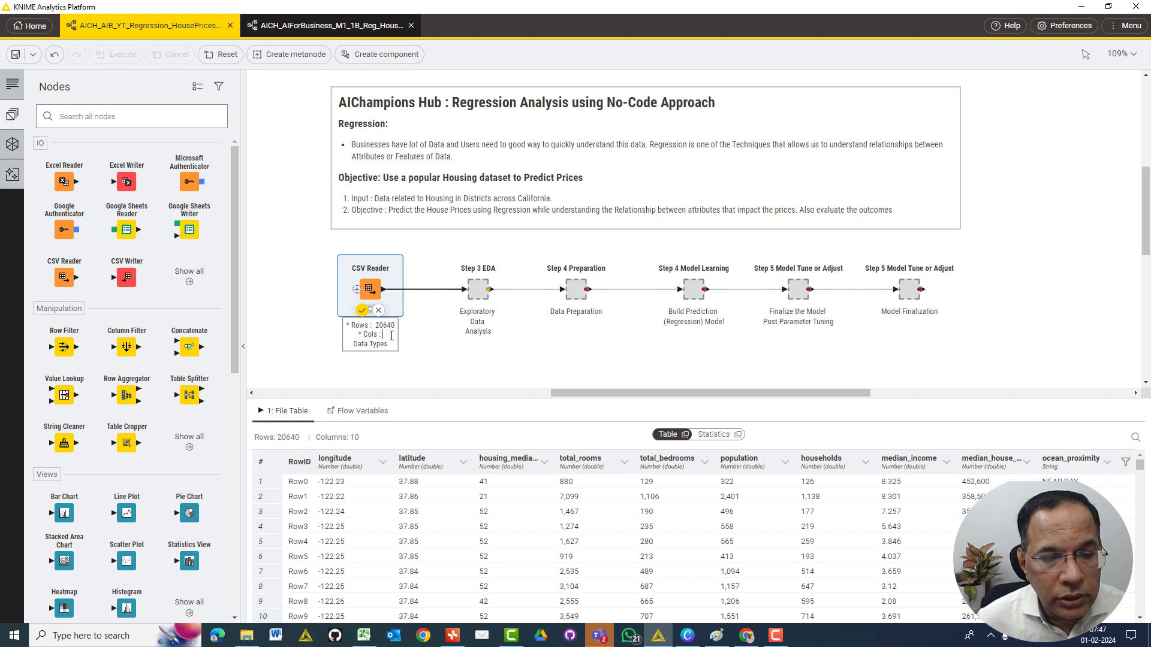
type("10 Data")
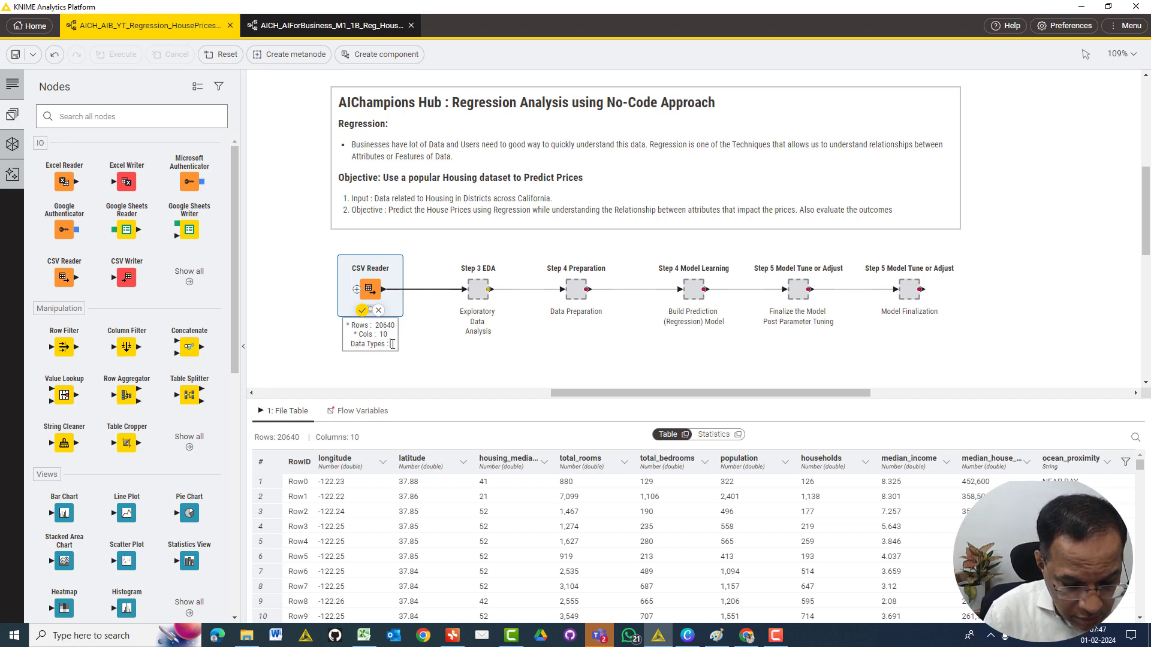
type(" Types : Integ")
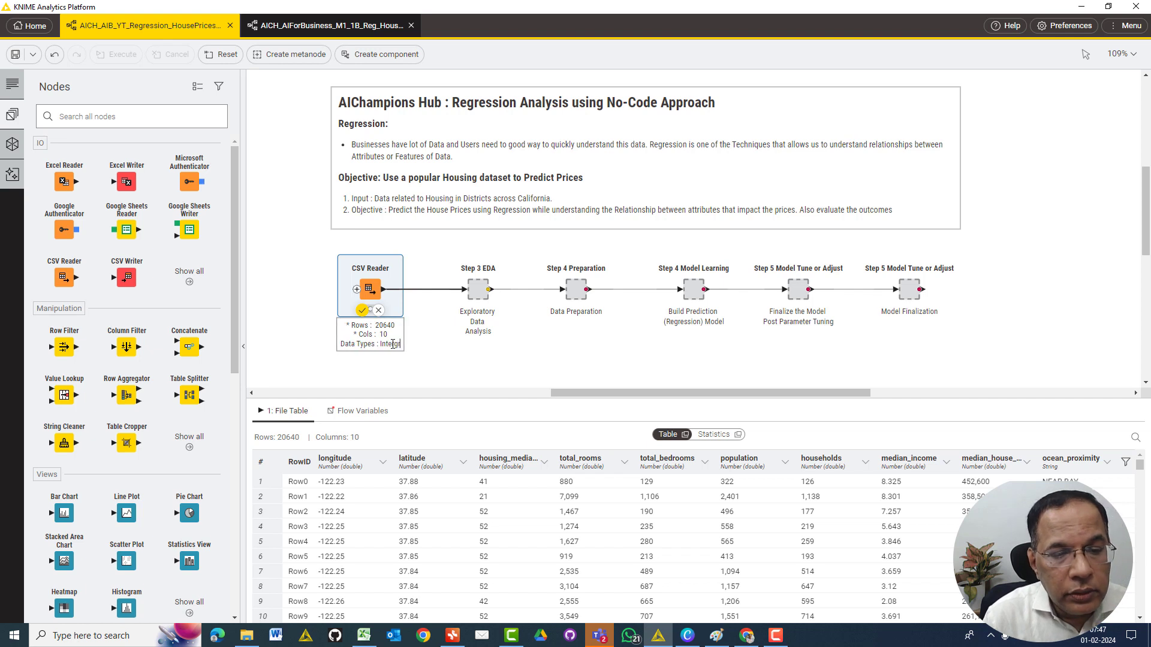
type("er")
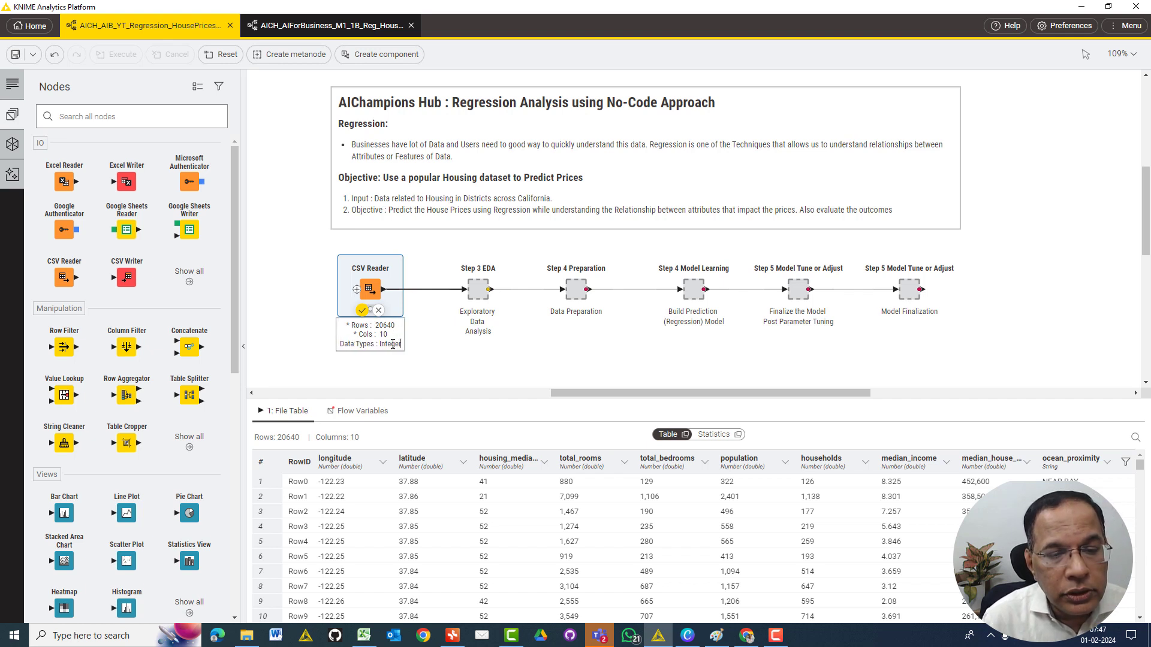
type(", String")
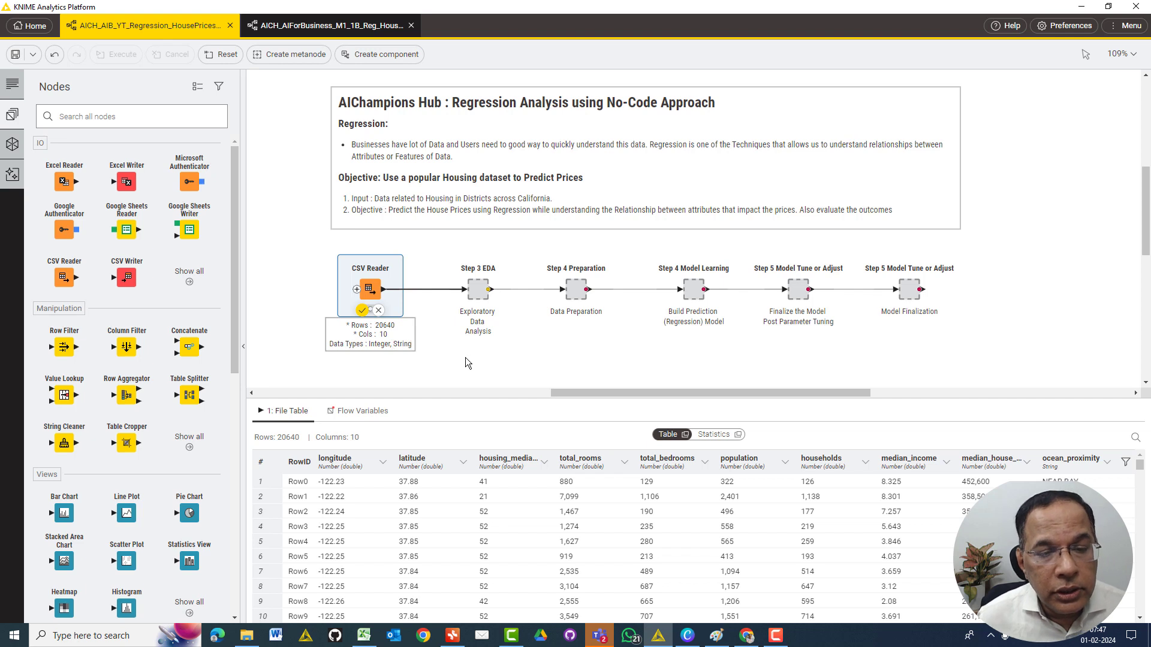
key("Return")
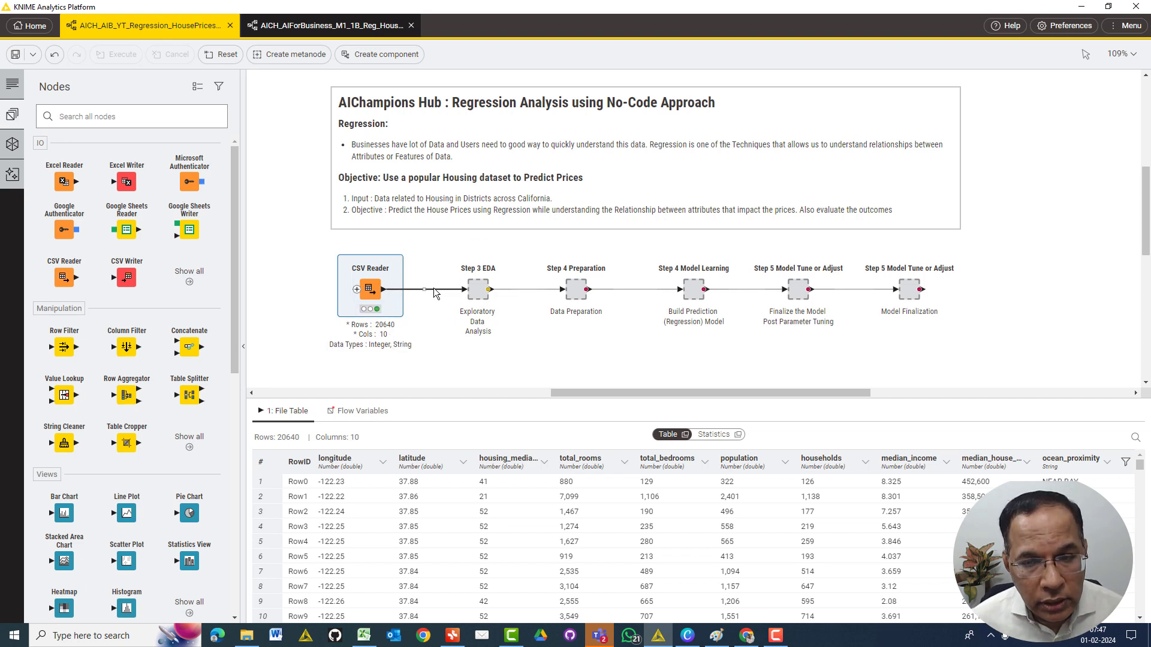
left_click(459, 357)
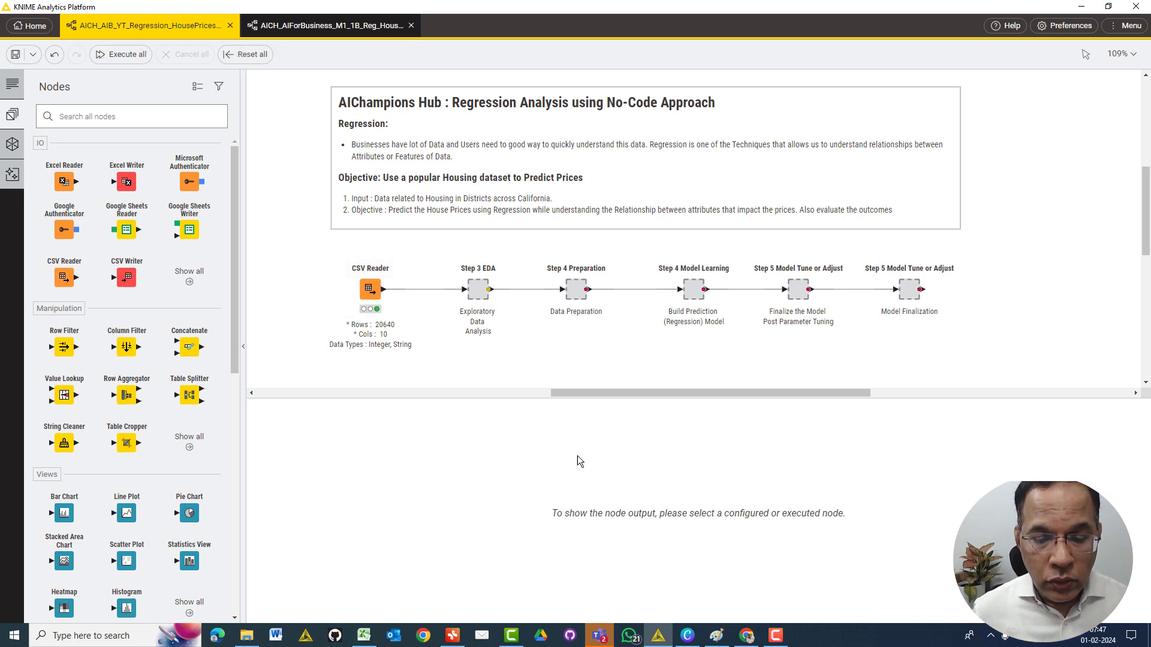
Step: Switch to the E2E Regression mind map, expand Step 1: Frame the Big Picture to review its subtopics, and collapse it
left_click(777, 636)
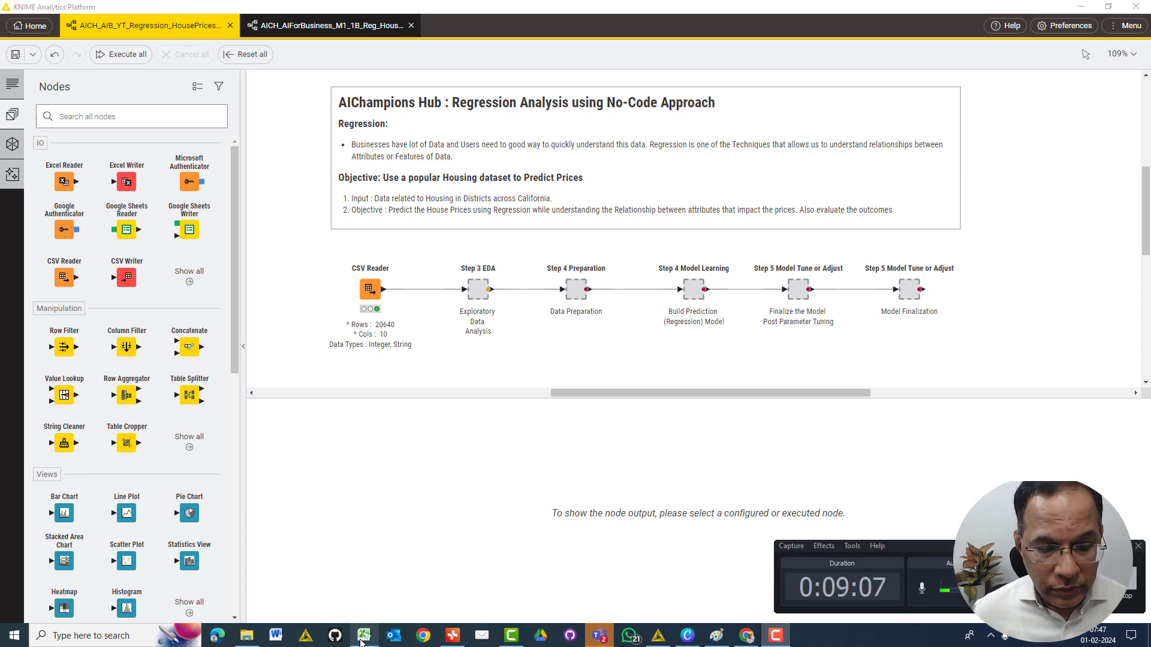
left_click(364, 635)
left_click(454, 637)
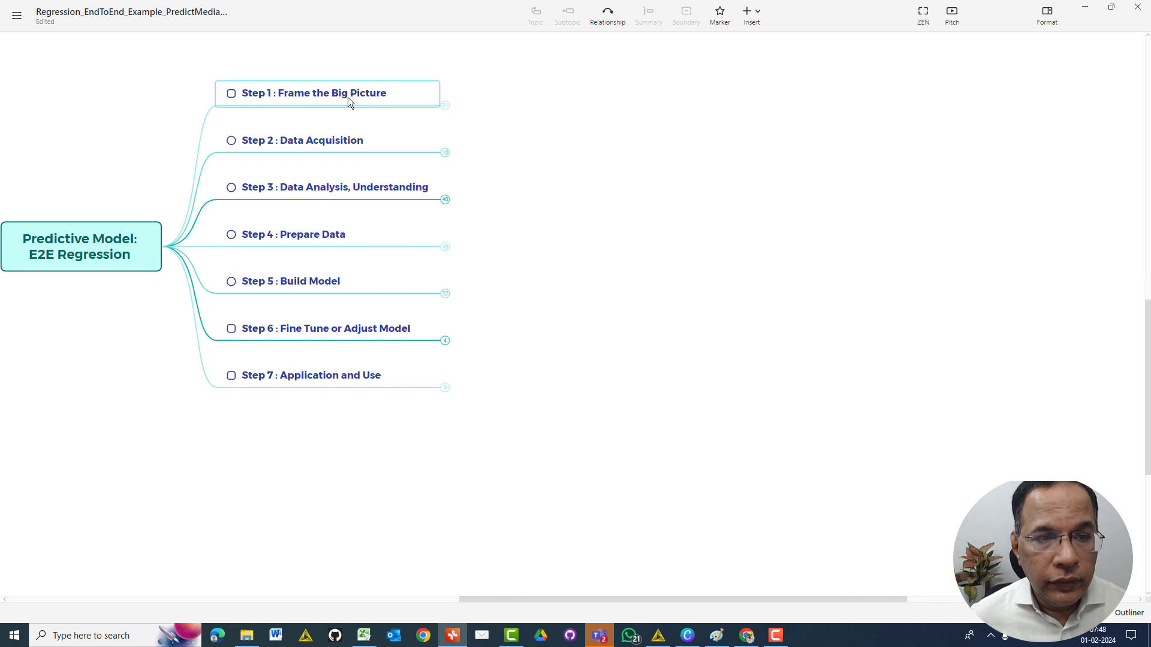
left_click(445, 107)
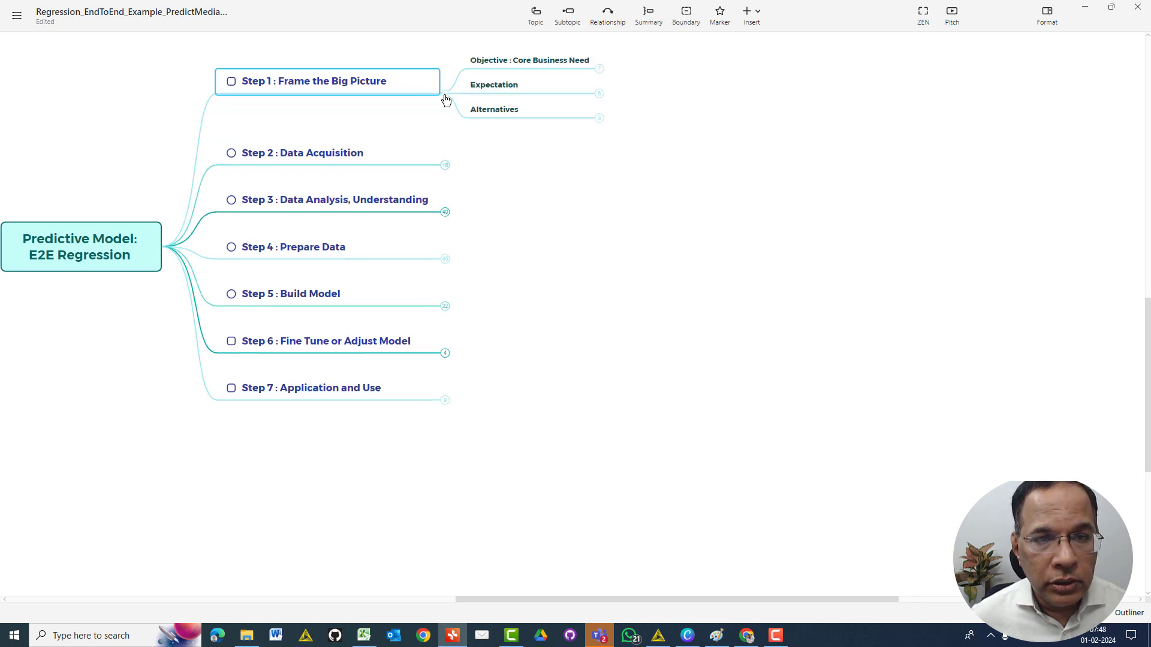
left_click(445, 95)
Step: Expand Step 2: Data Acquisition in the mind map to review its subtopics, collapse it and clear the selection
left_click(445, 152)
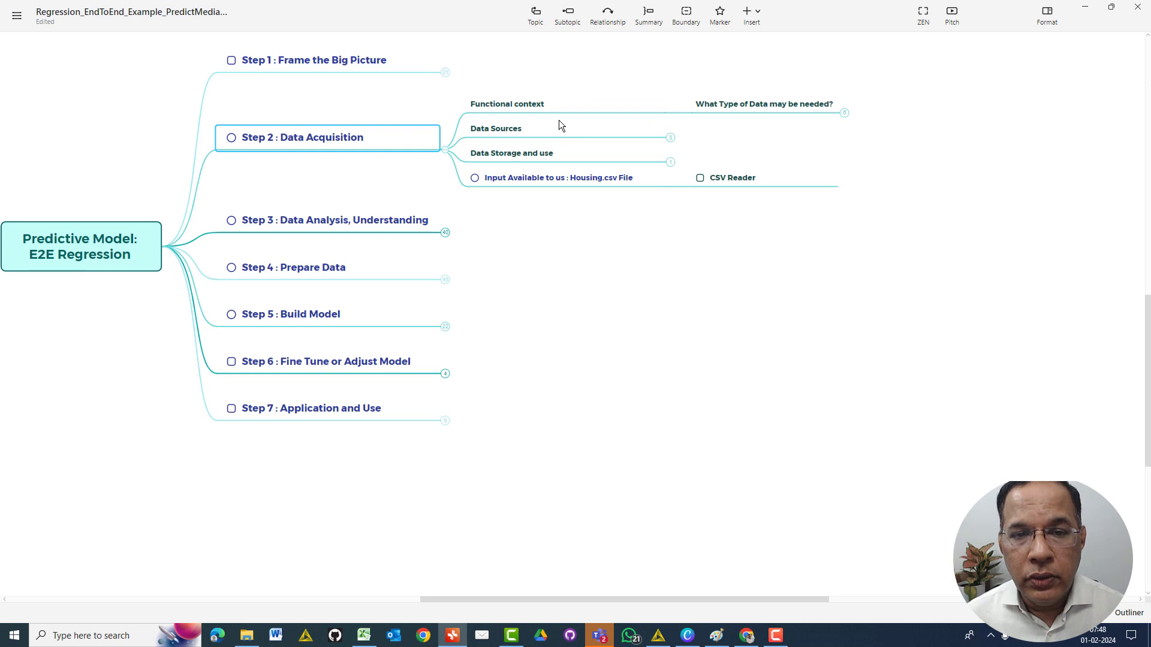
left_click(444, 153)
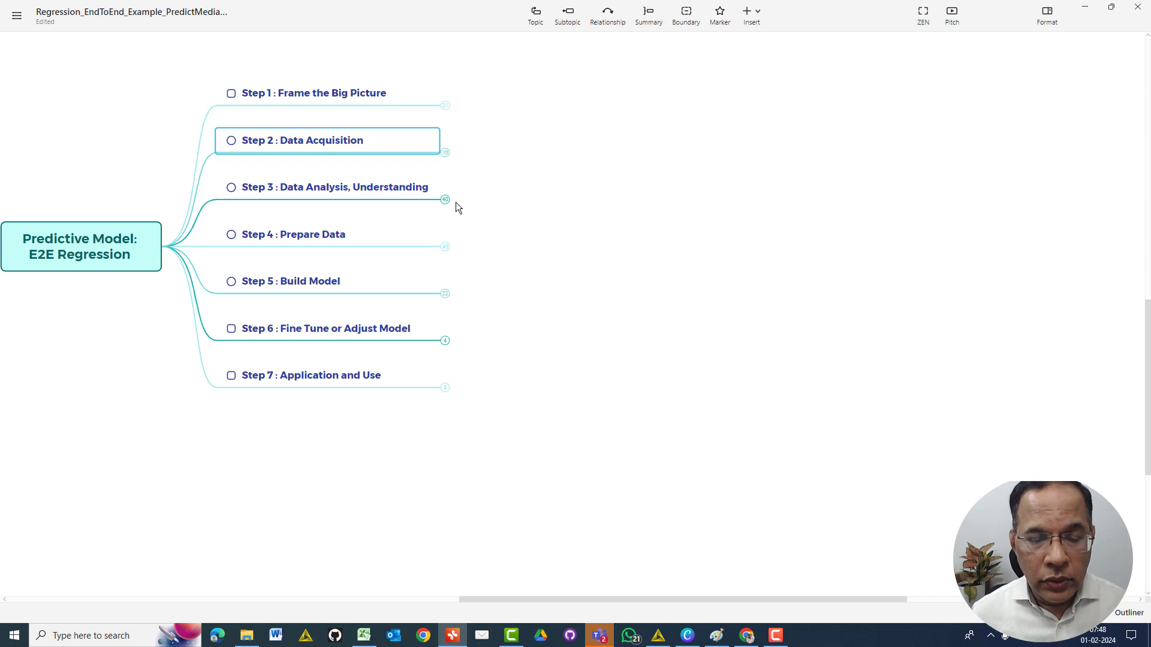
left_click(462, 164)
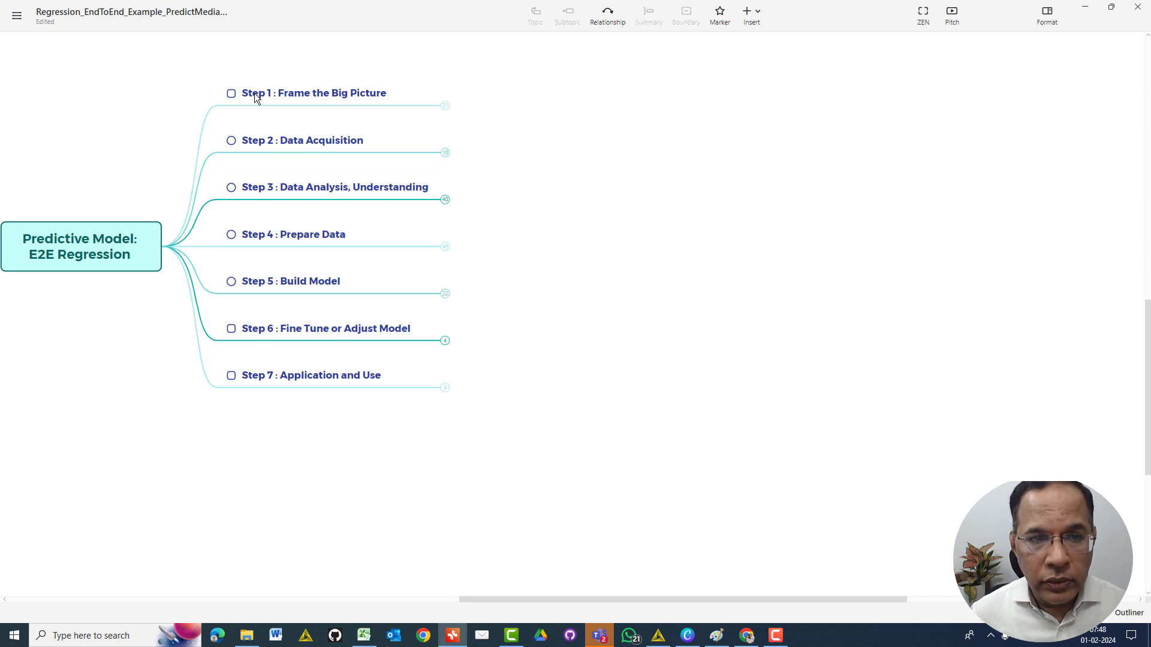